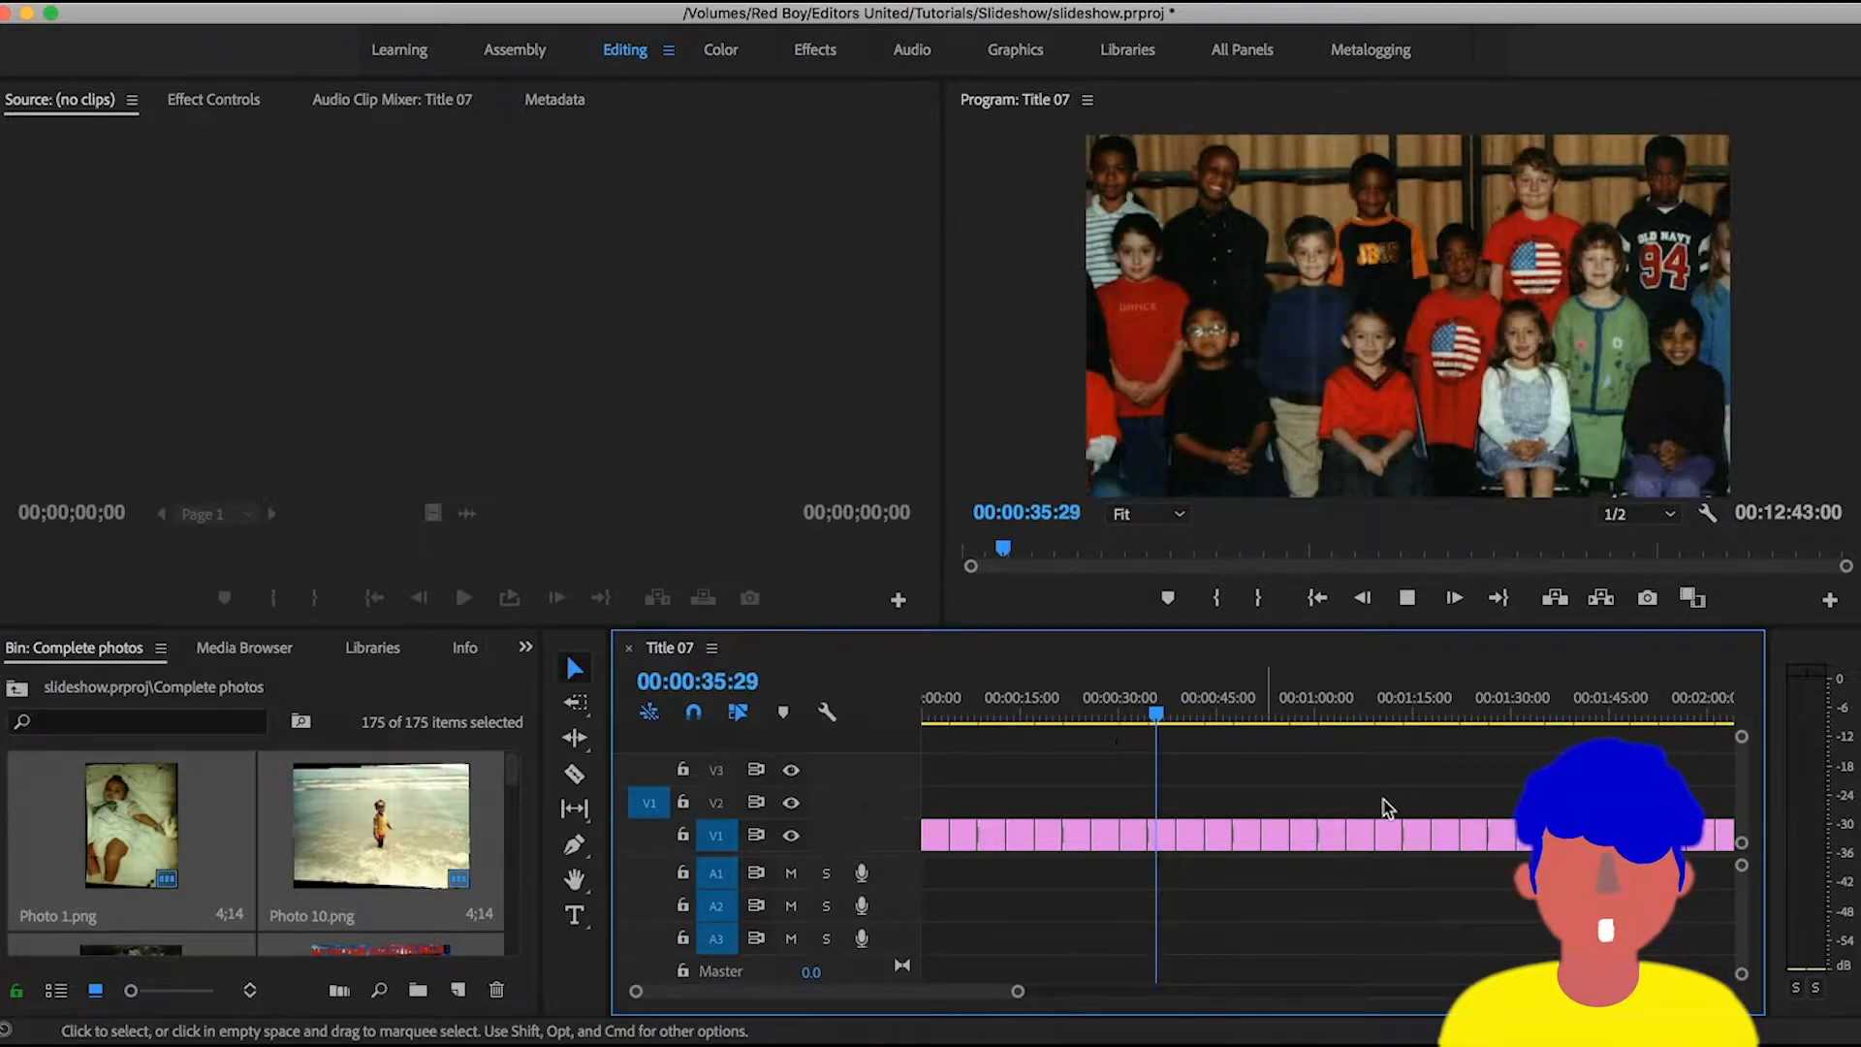
- Examine the photo slideshow in the Title 07 sequence during playback, at several timeline scales, and stop playback
key("minus")
key("minus")
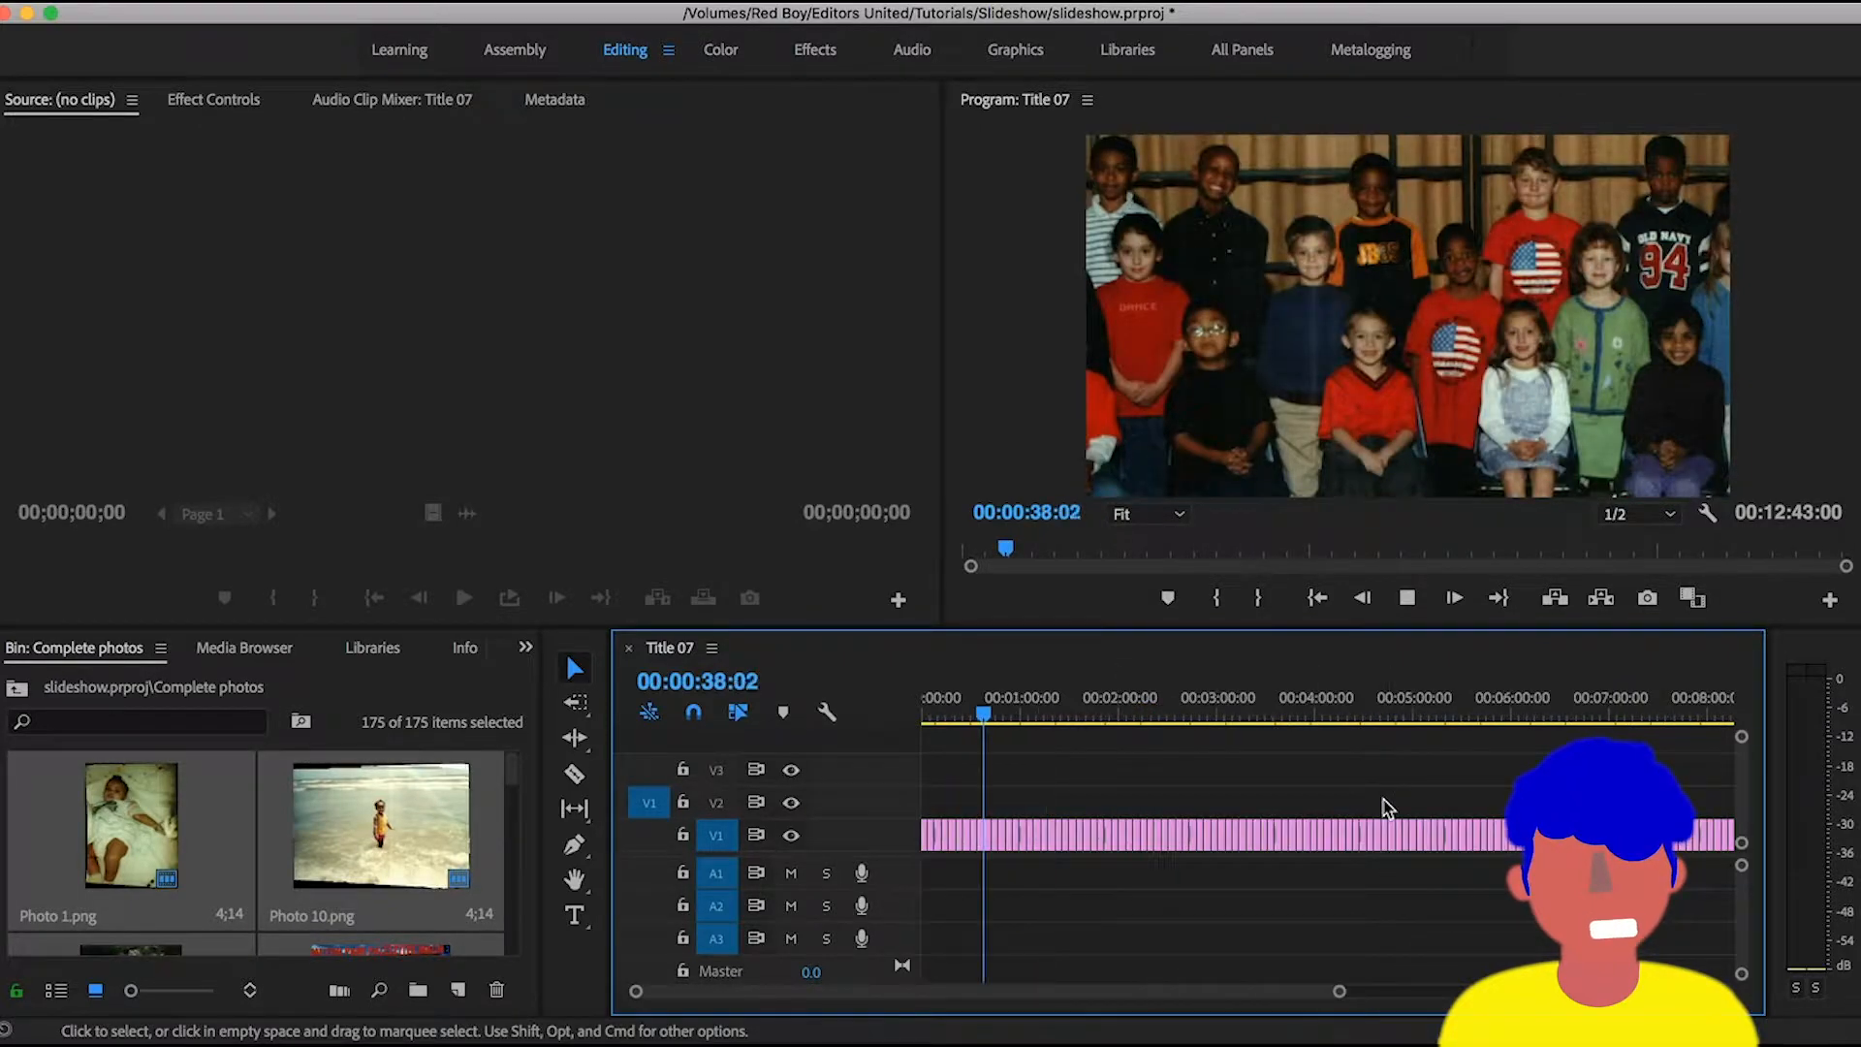
key("minus")
key("equal")
key("equal")
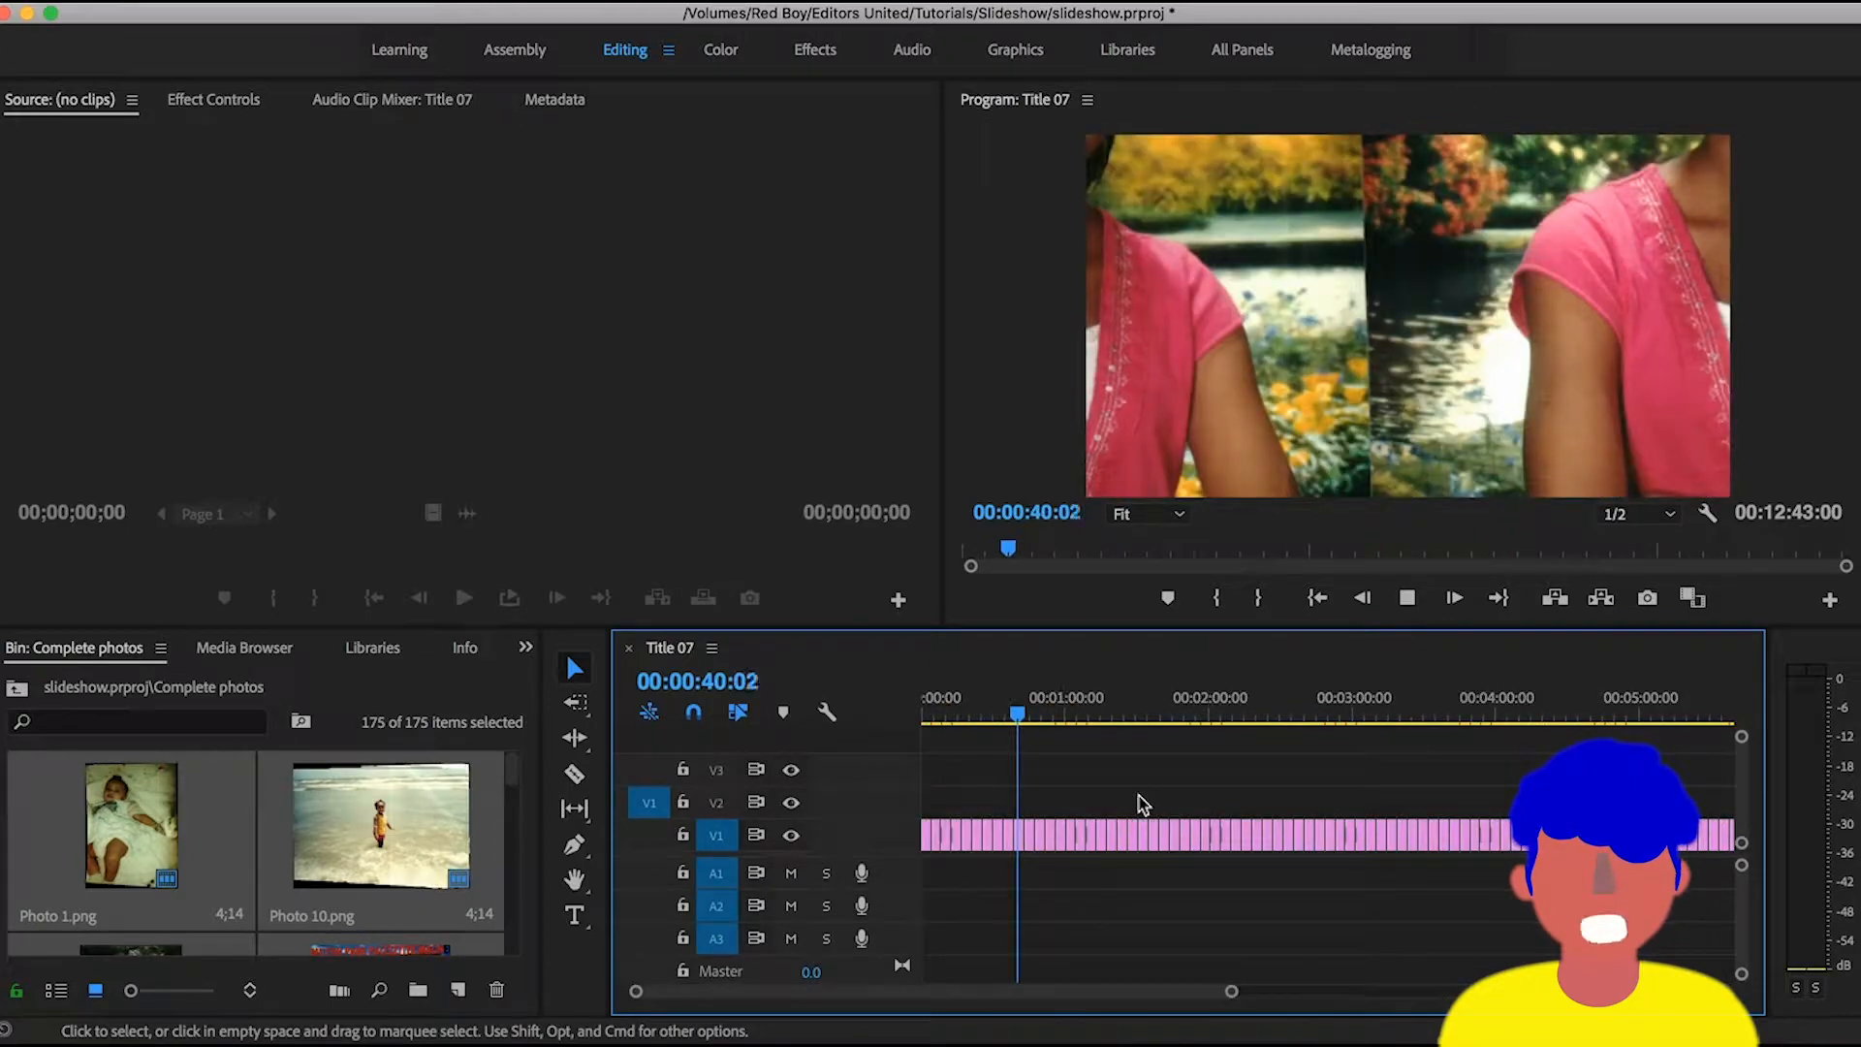
key("minus")
key("minus")
key("equal")
key("equal")
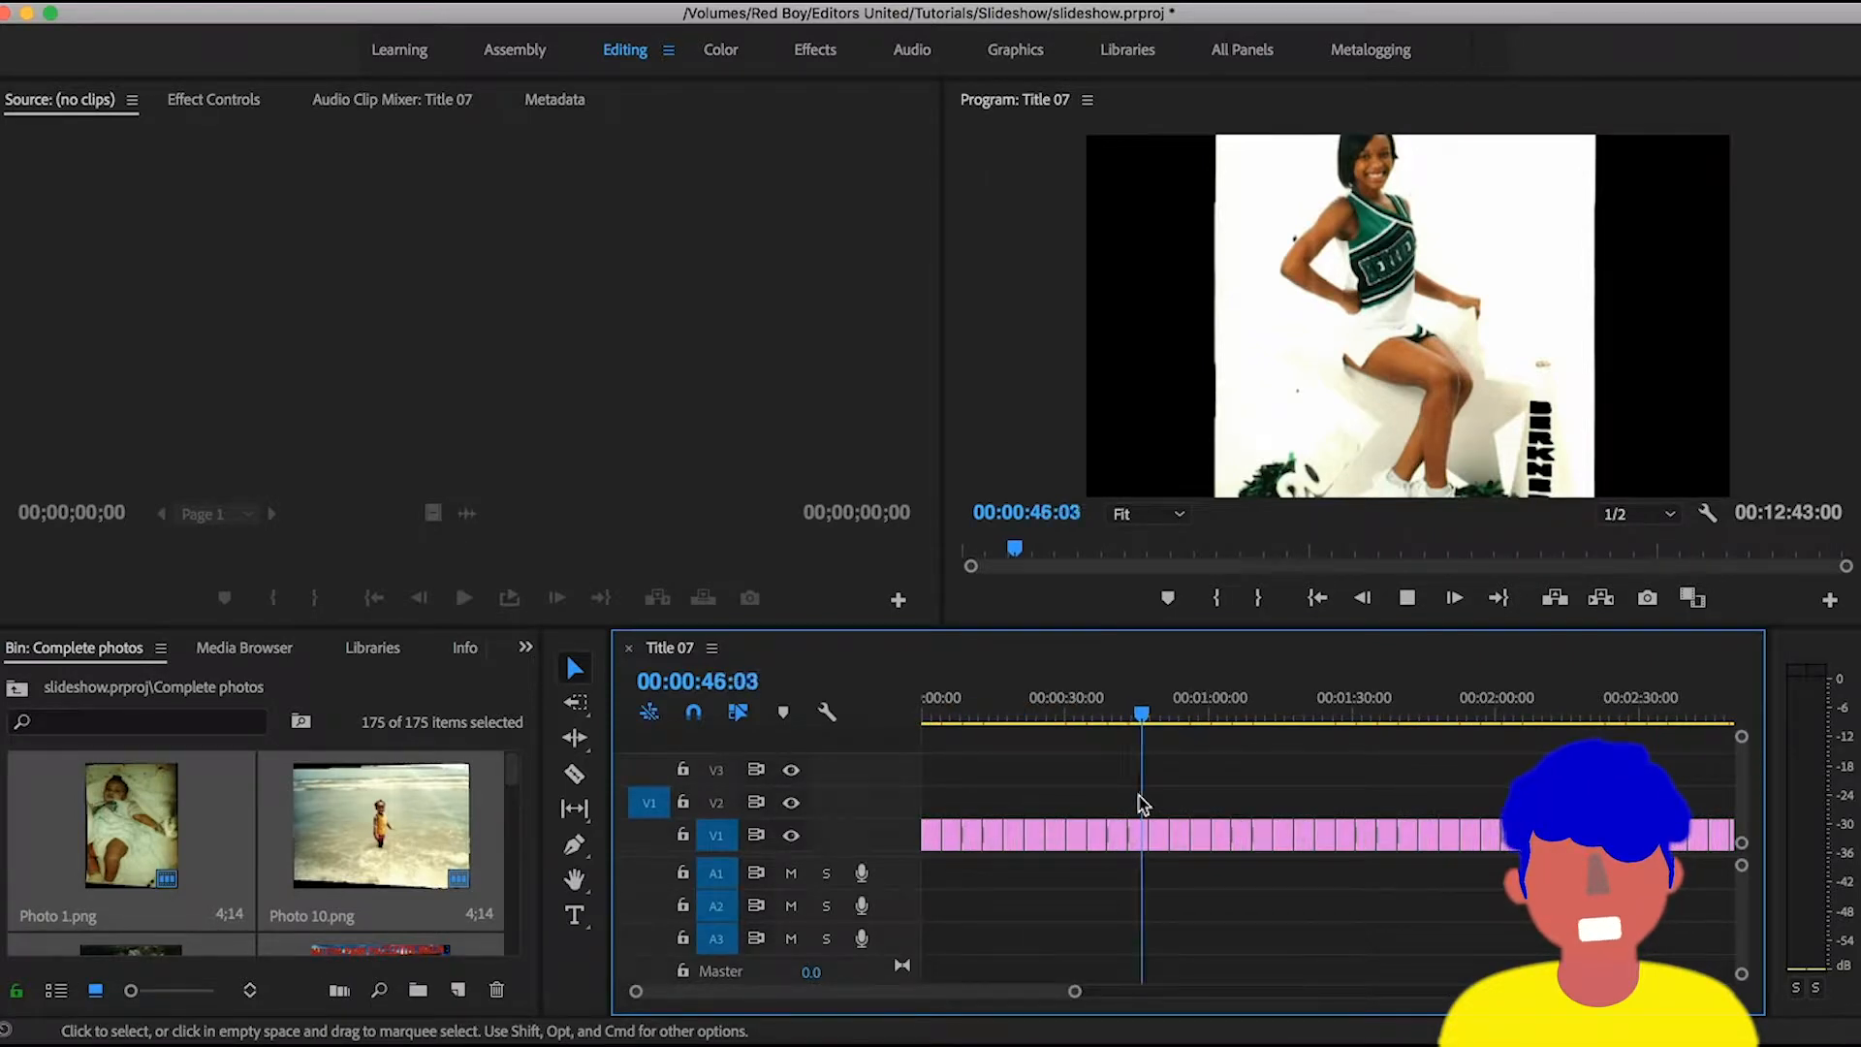
key("equal")
key("equal")
key("equal")
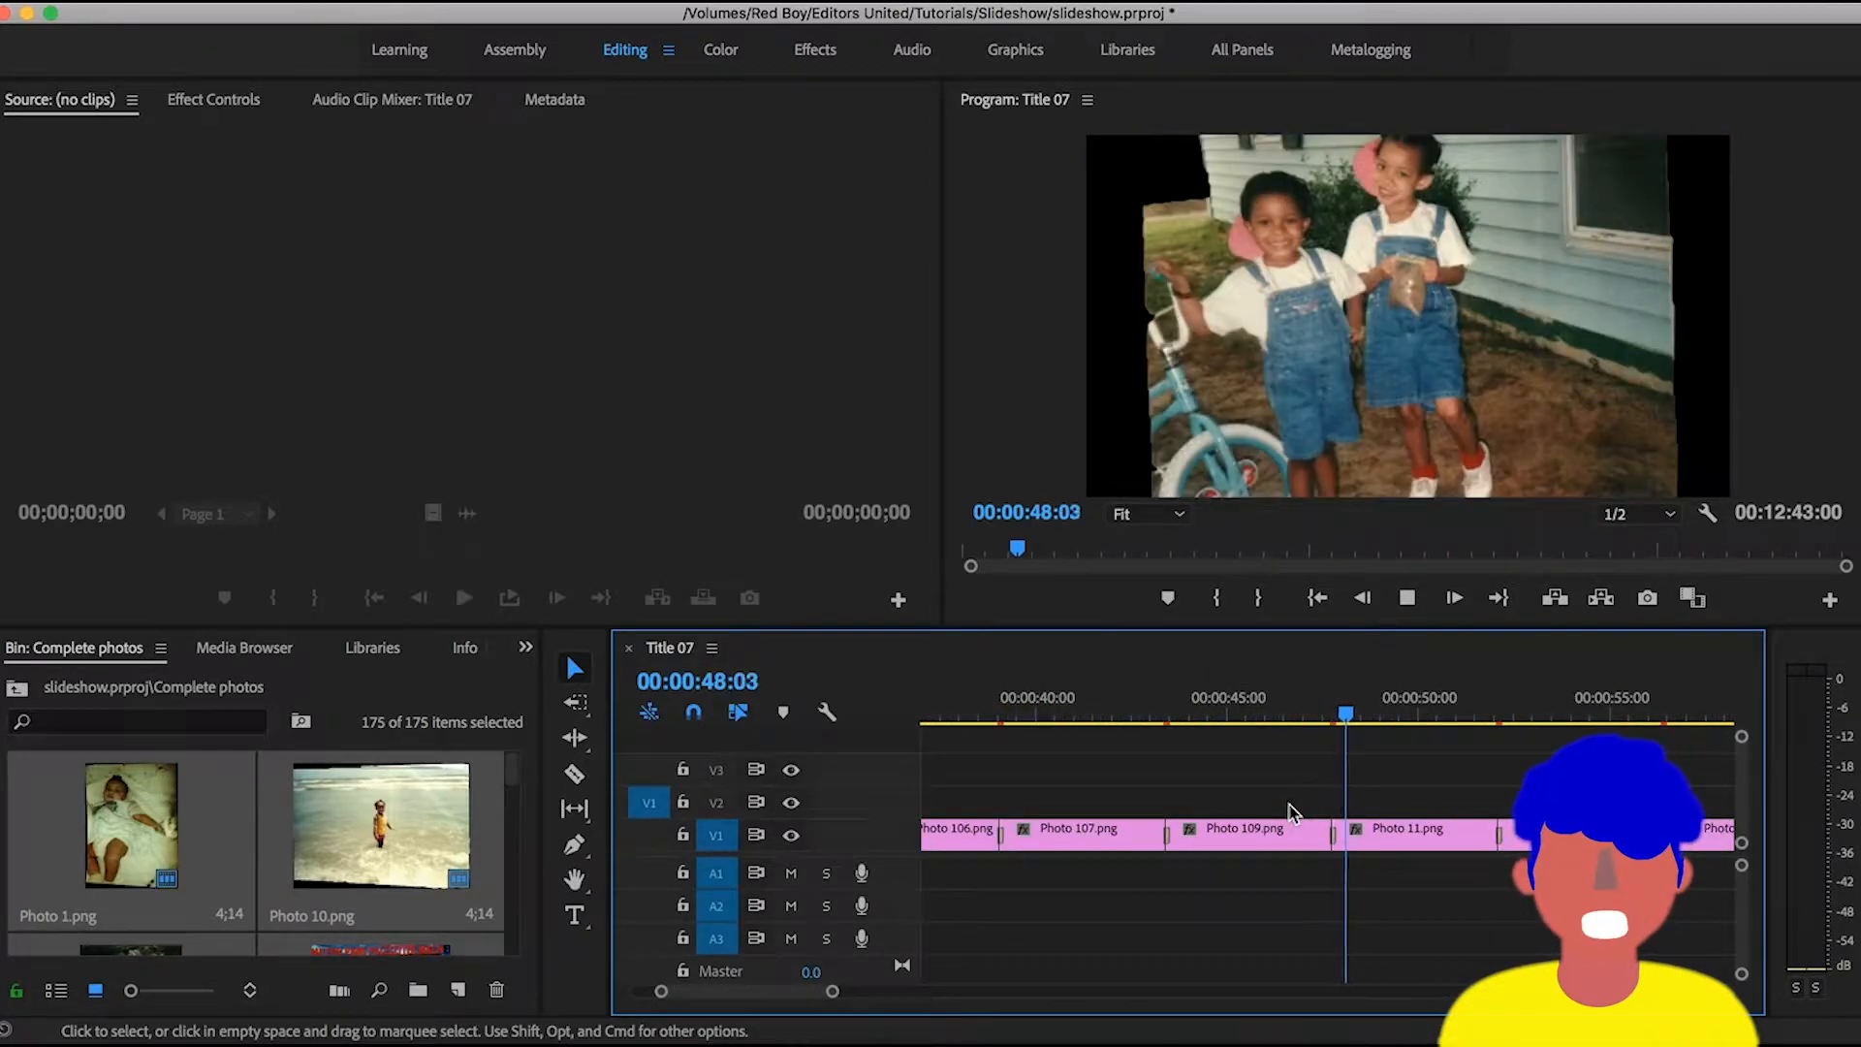
key("minus")
key("minus")
key("minus")
key("minus")
key("minus")
key("space")
- Return to the project's root bin and remove all clips from the Title 07 sequence
left_click(18, 688)
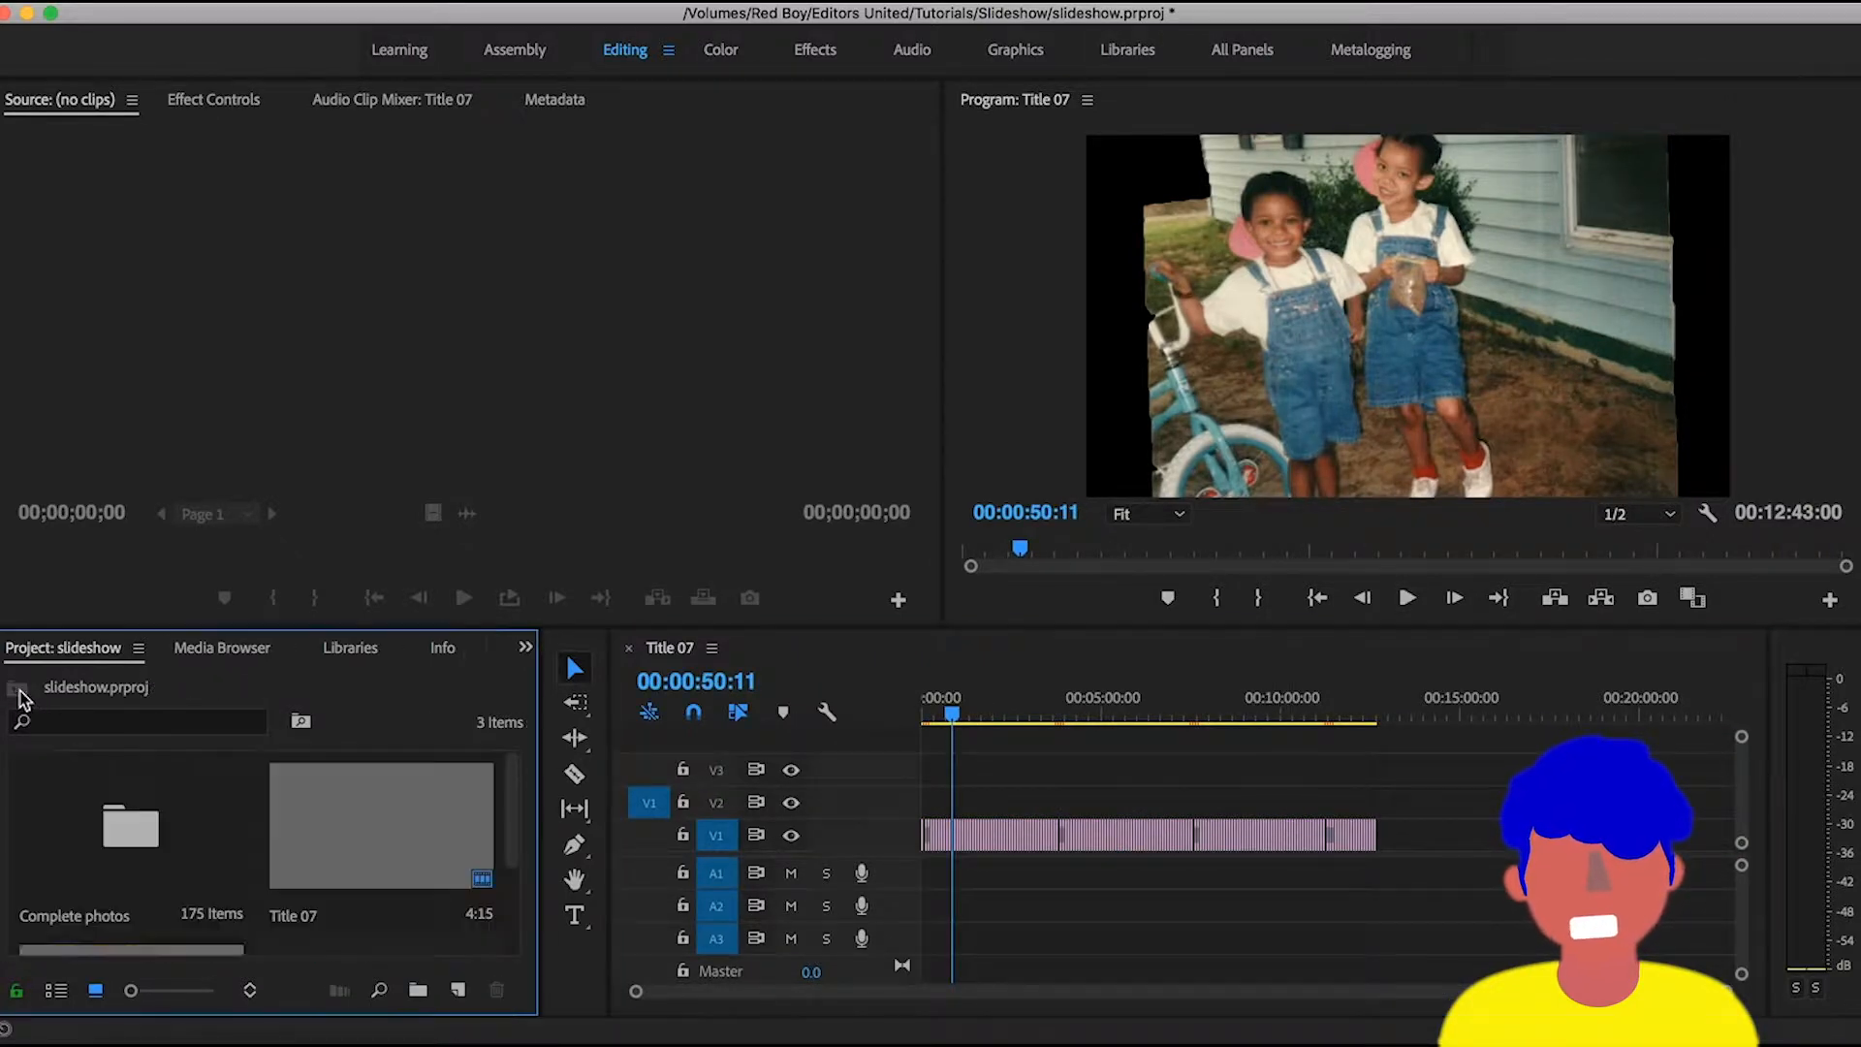
key("super+a")
key("Delete")
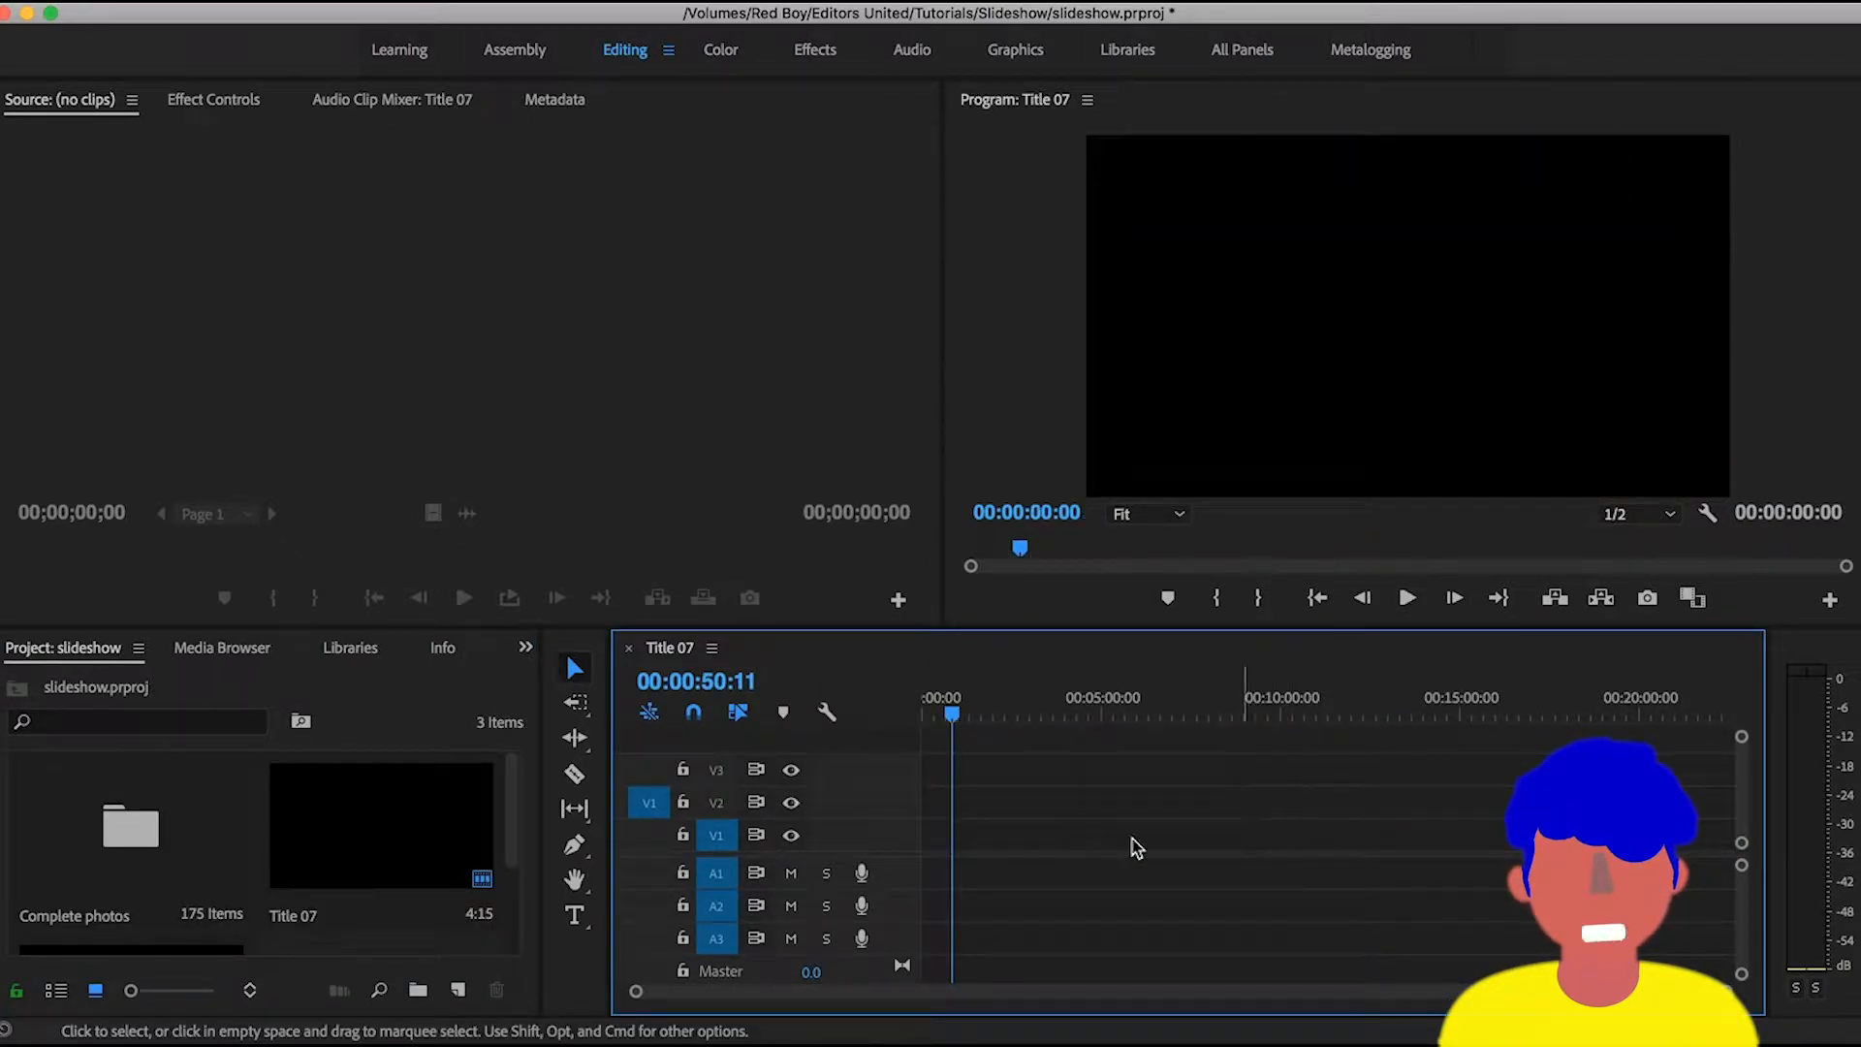
- Delete every item in the project, including the Complete photos bin, the title and the sequence
scroll(346, 862, "down", 2)
left_click(346, 866)
key("super+a")
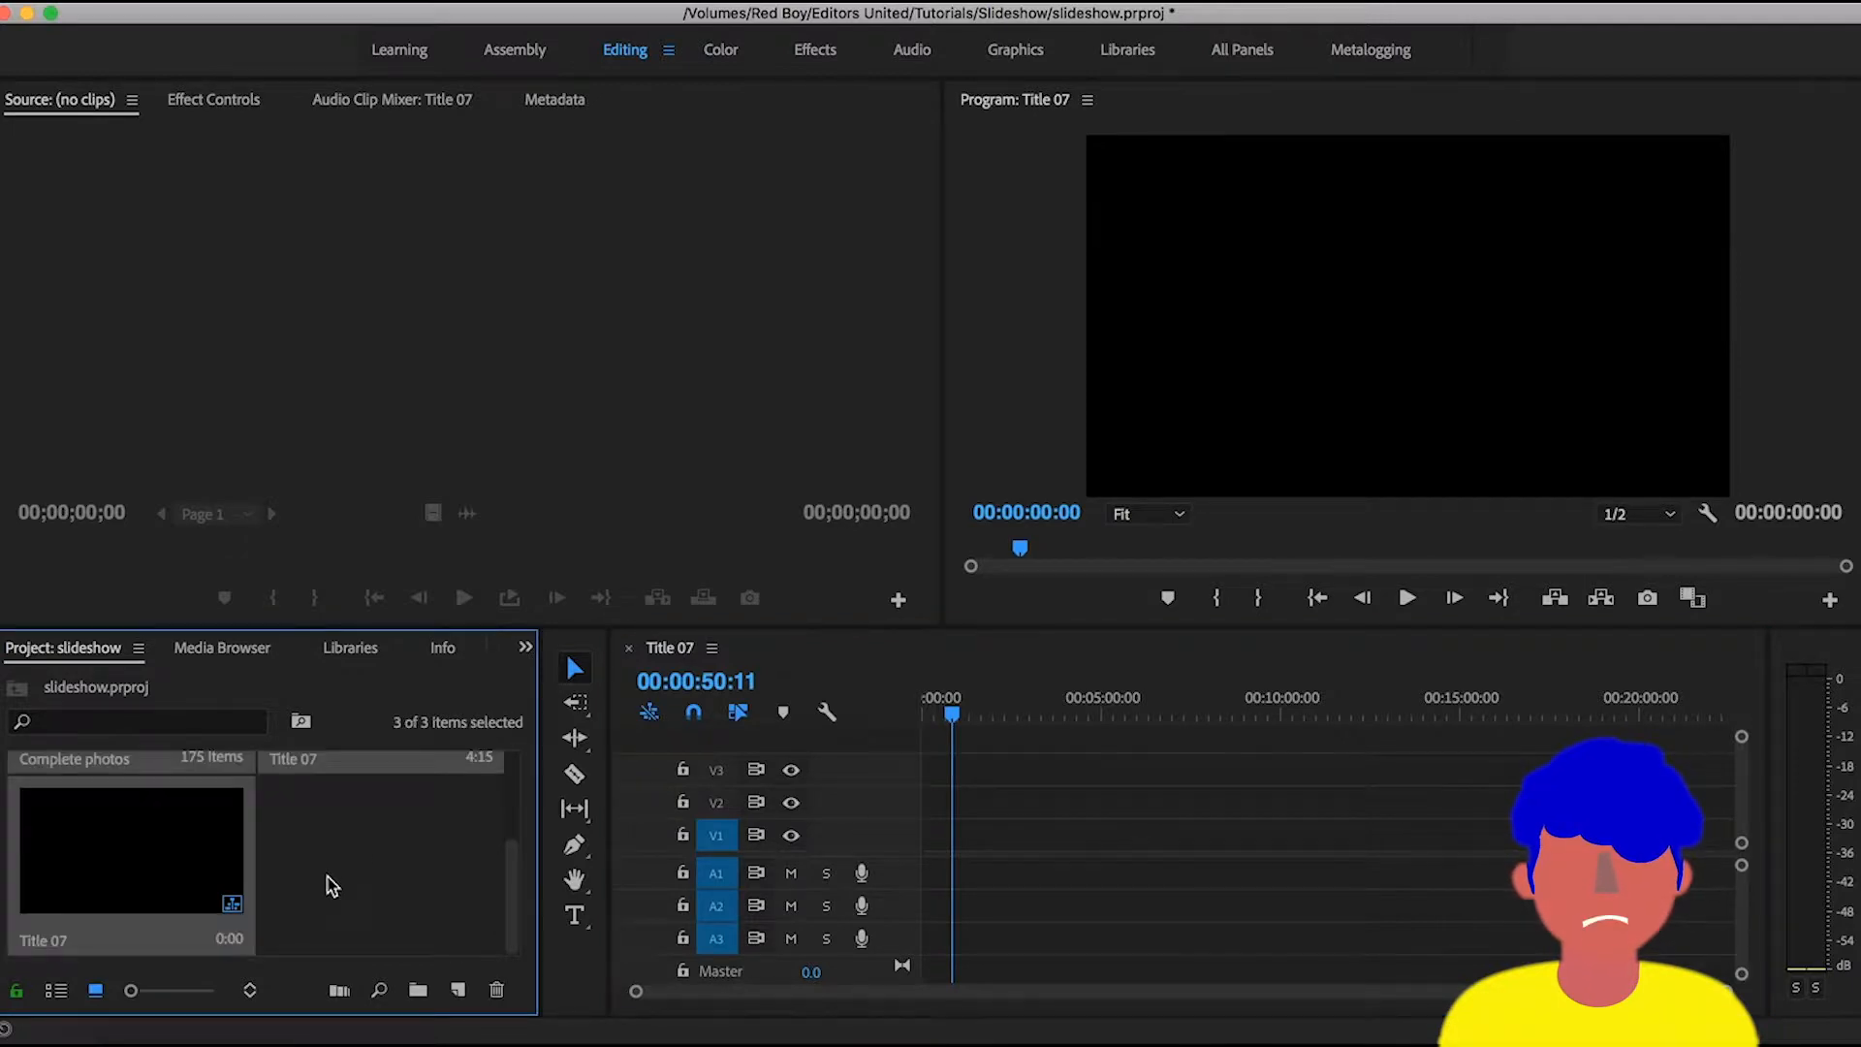
key("Delete")
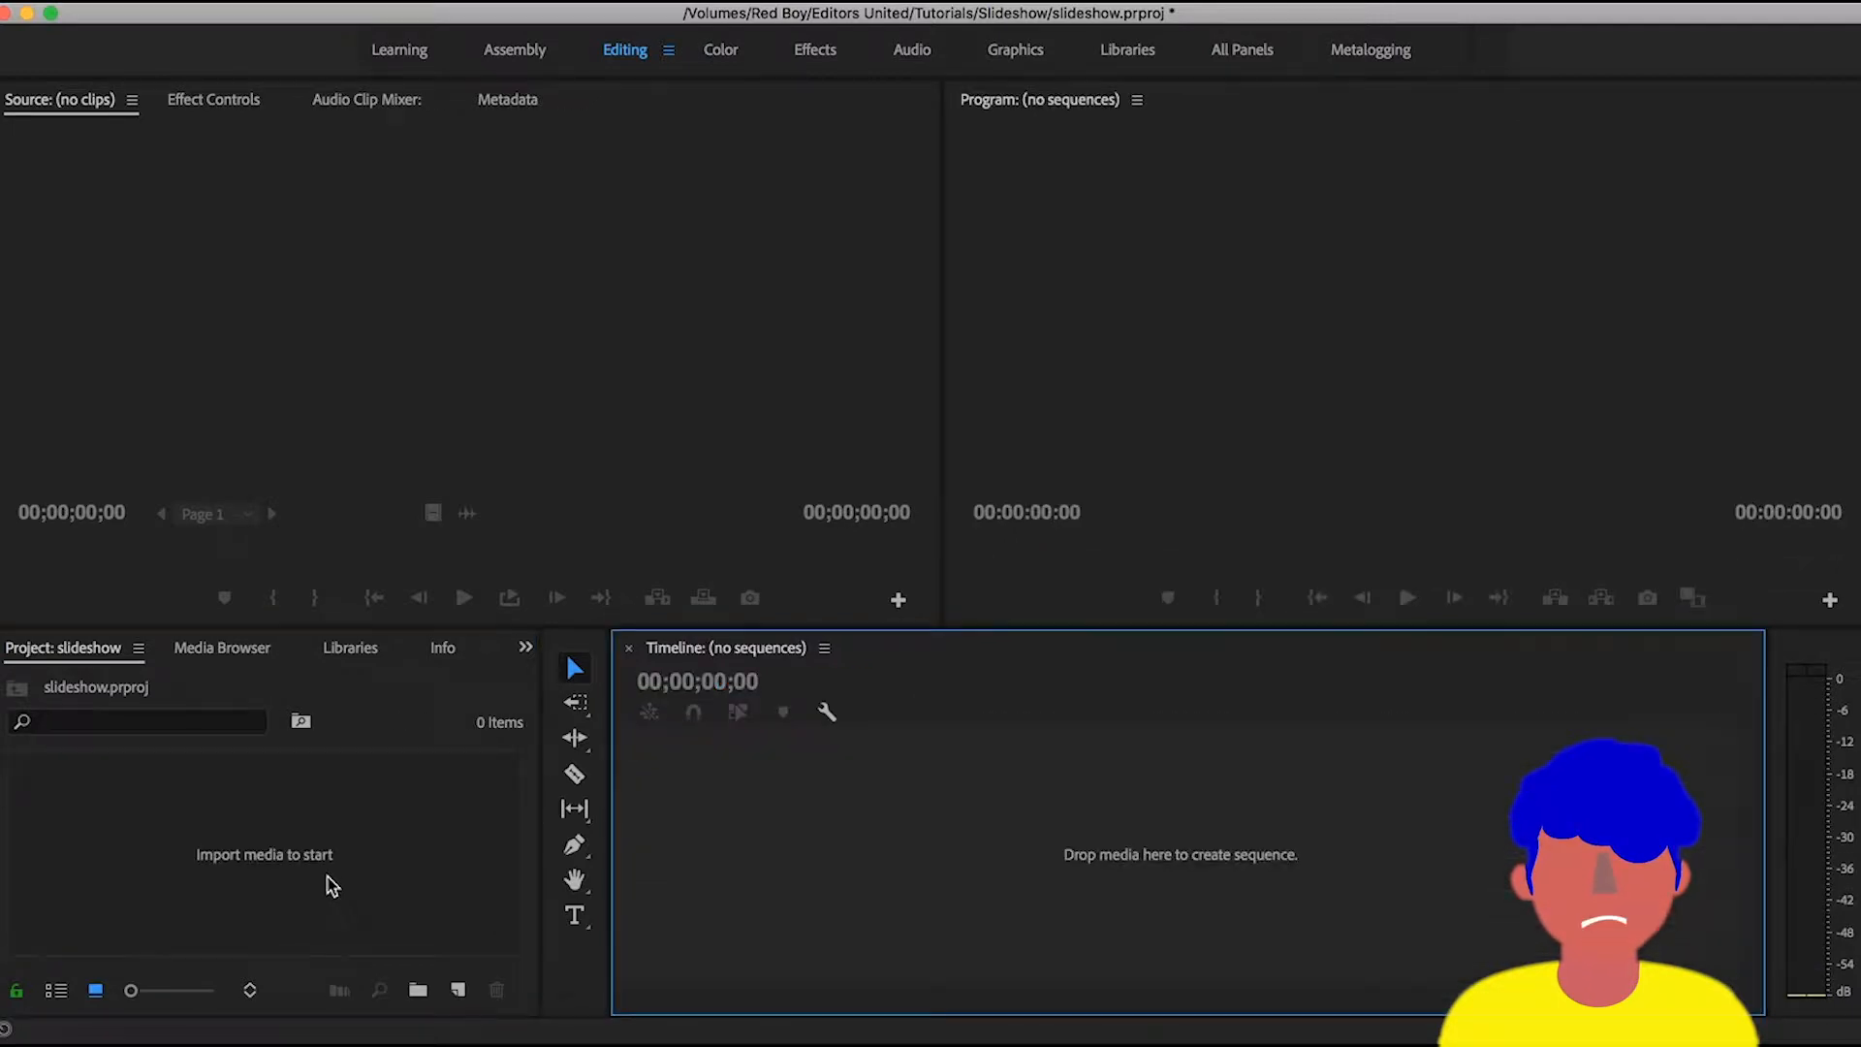
- Import the entire Complete photos folder from the birthday video folder on the Desktop
double_click(374, 846)
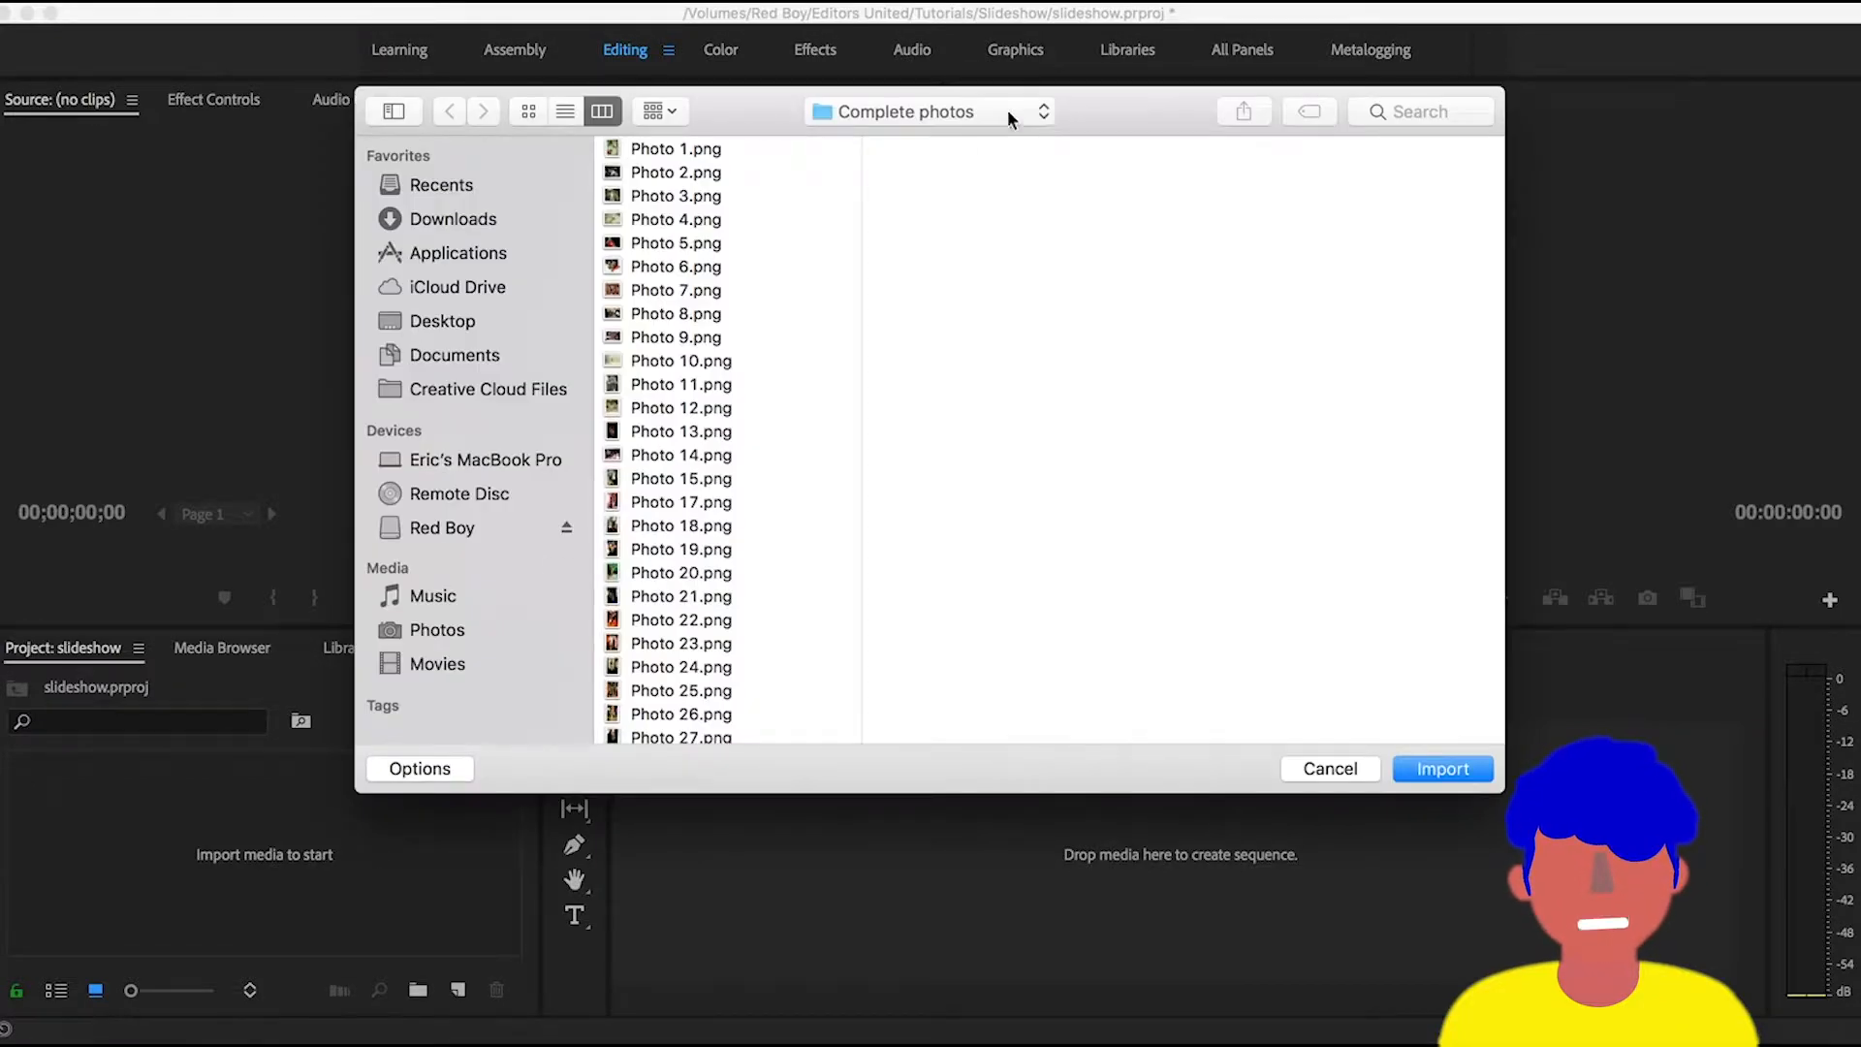
left_click(1008, 112)
left_click(983, 136)
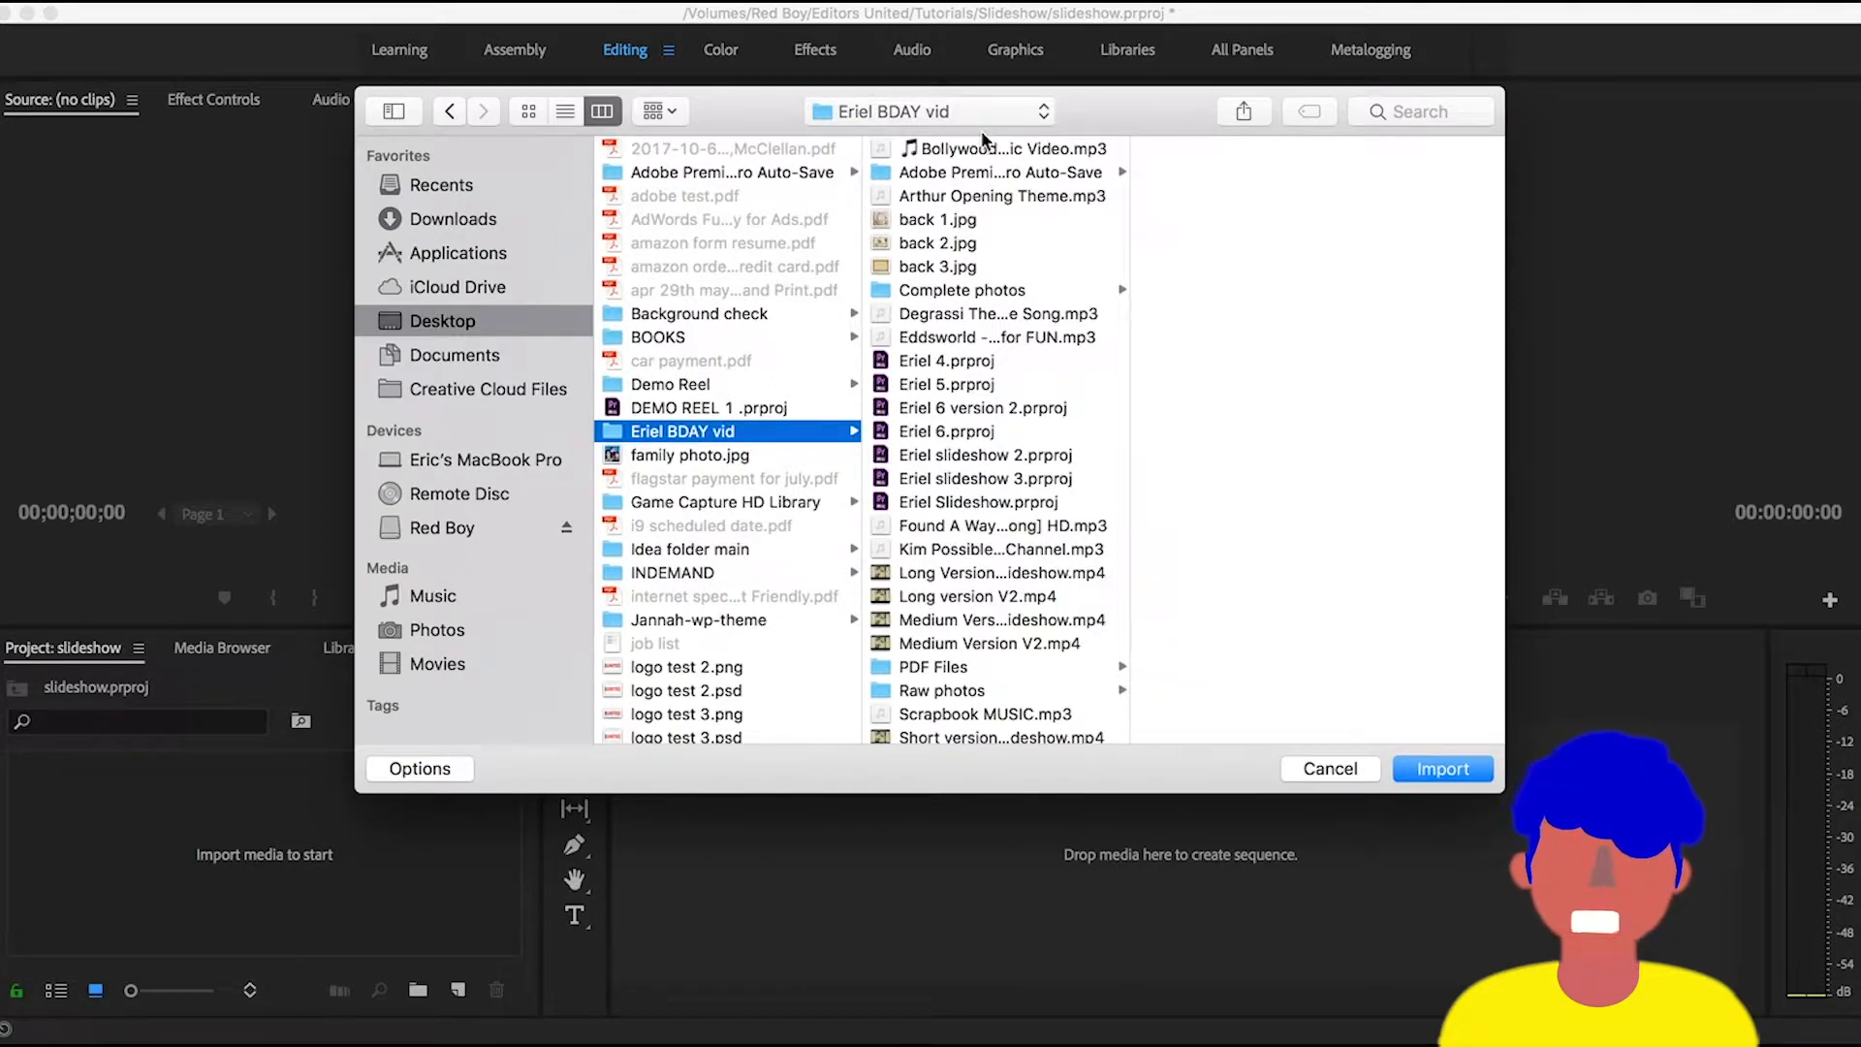
left_click(1008, 290)
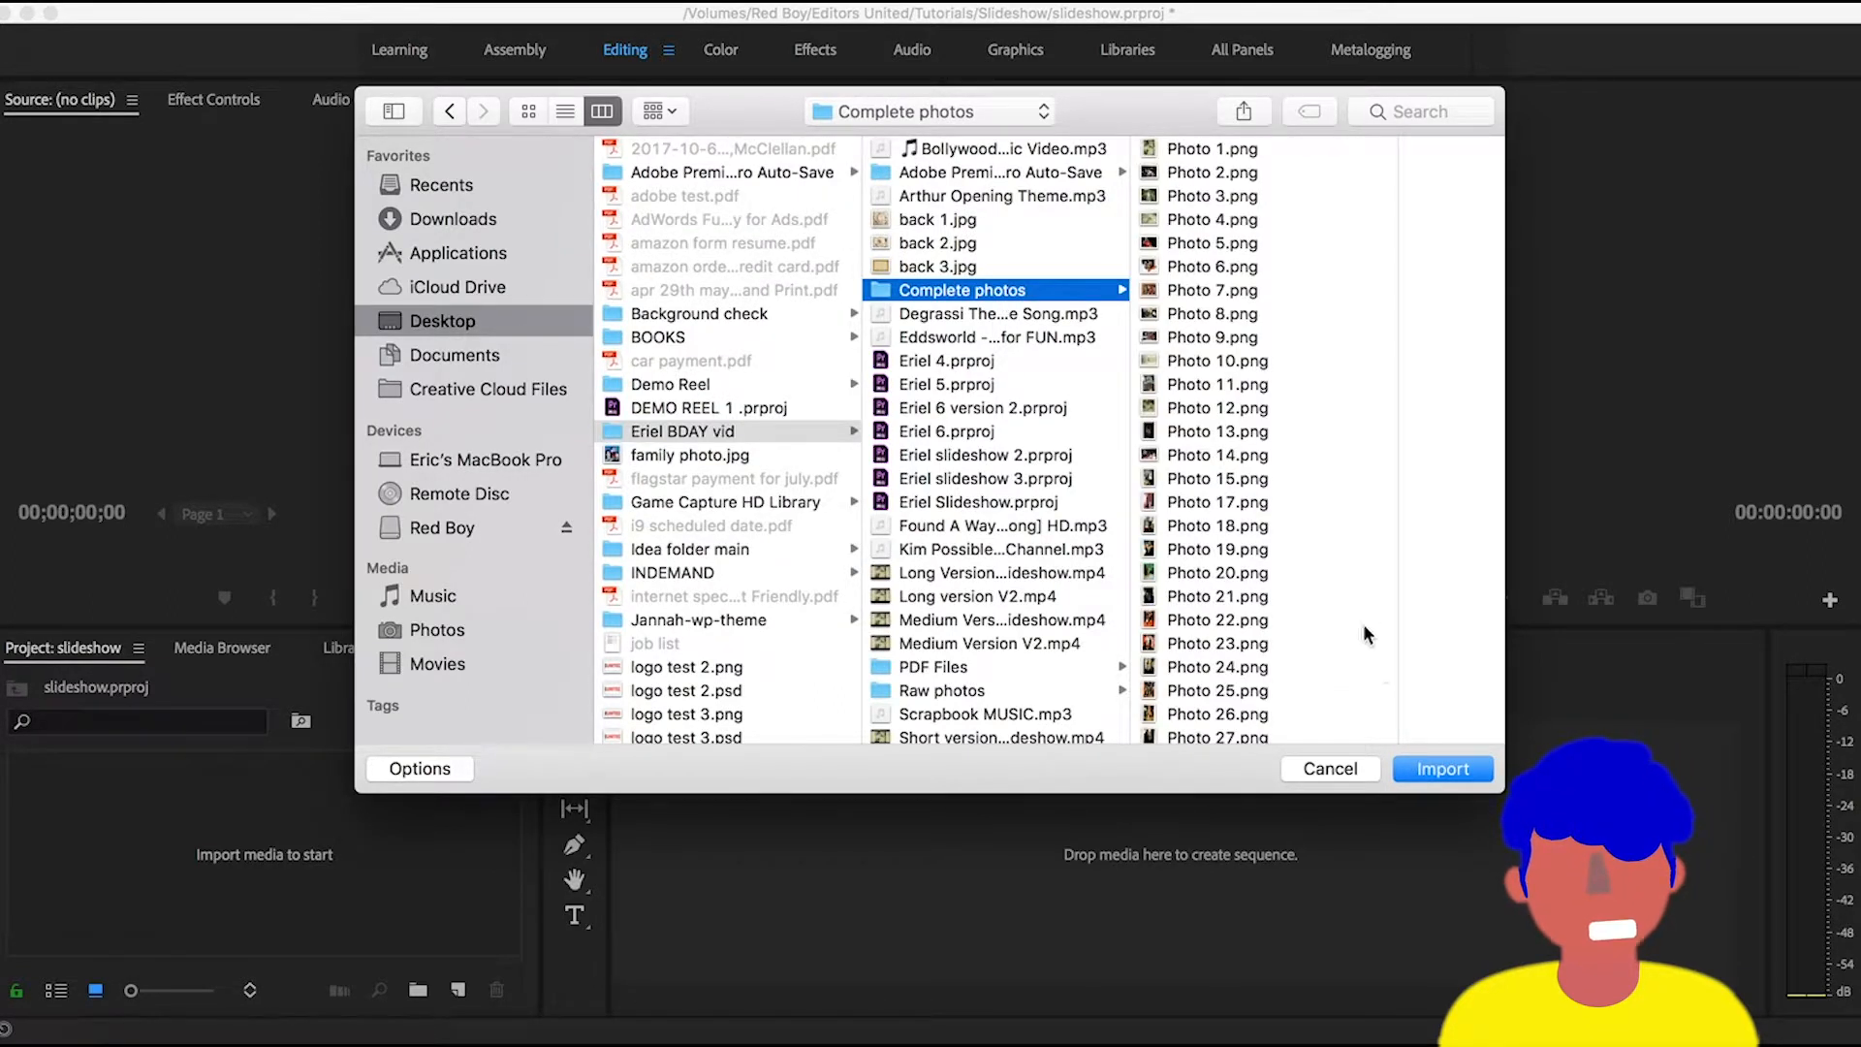
scroll(1291, 614, "down", 20)
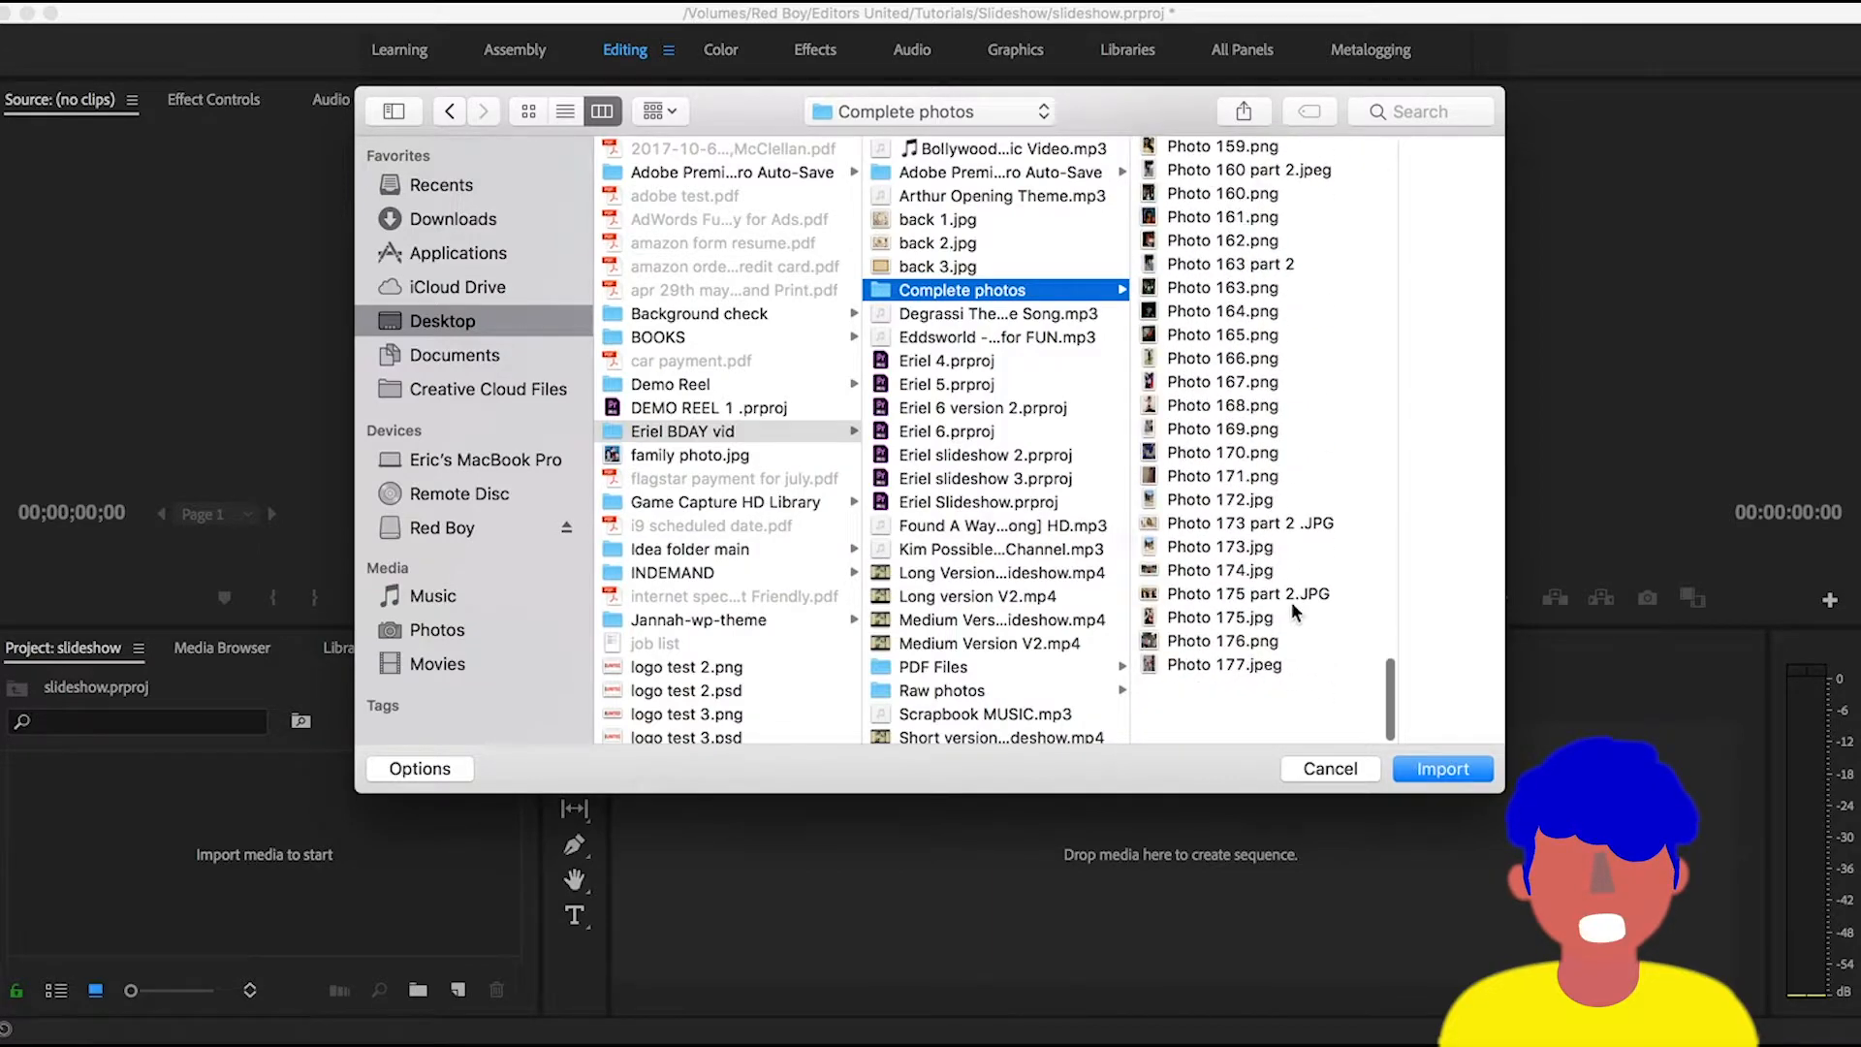
scroll(1291, 602, "up", 20)
scroll(1290, 603, "down", 20)
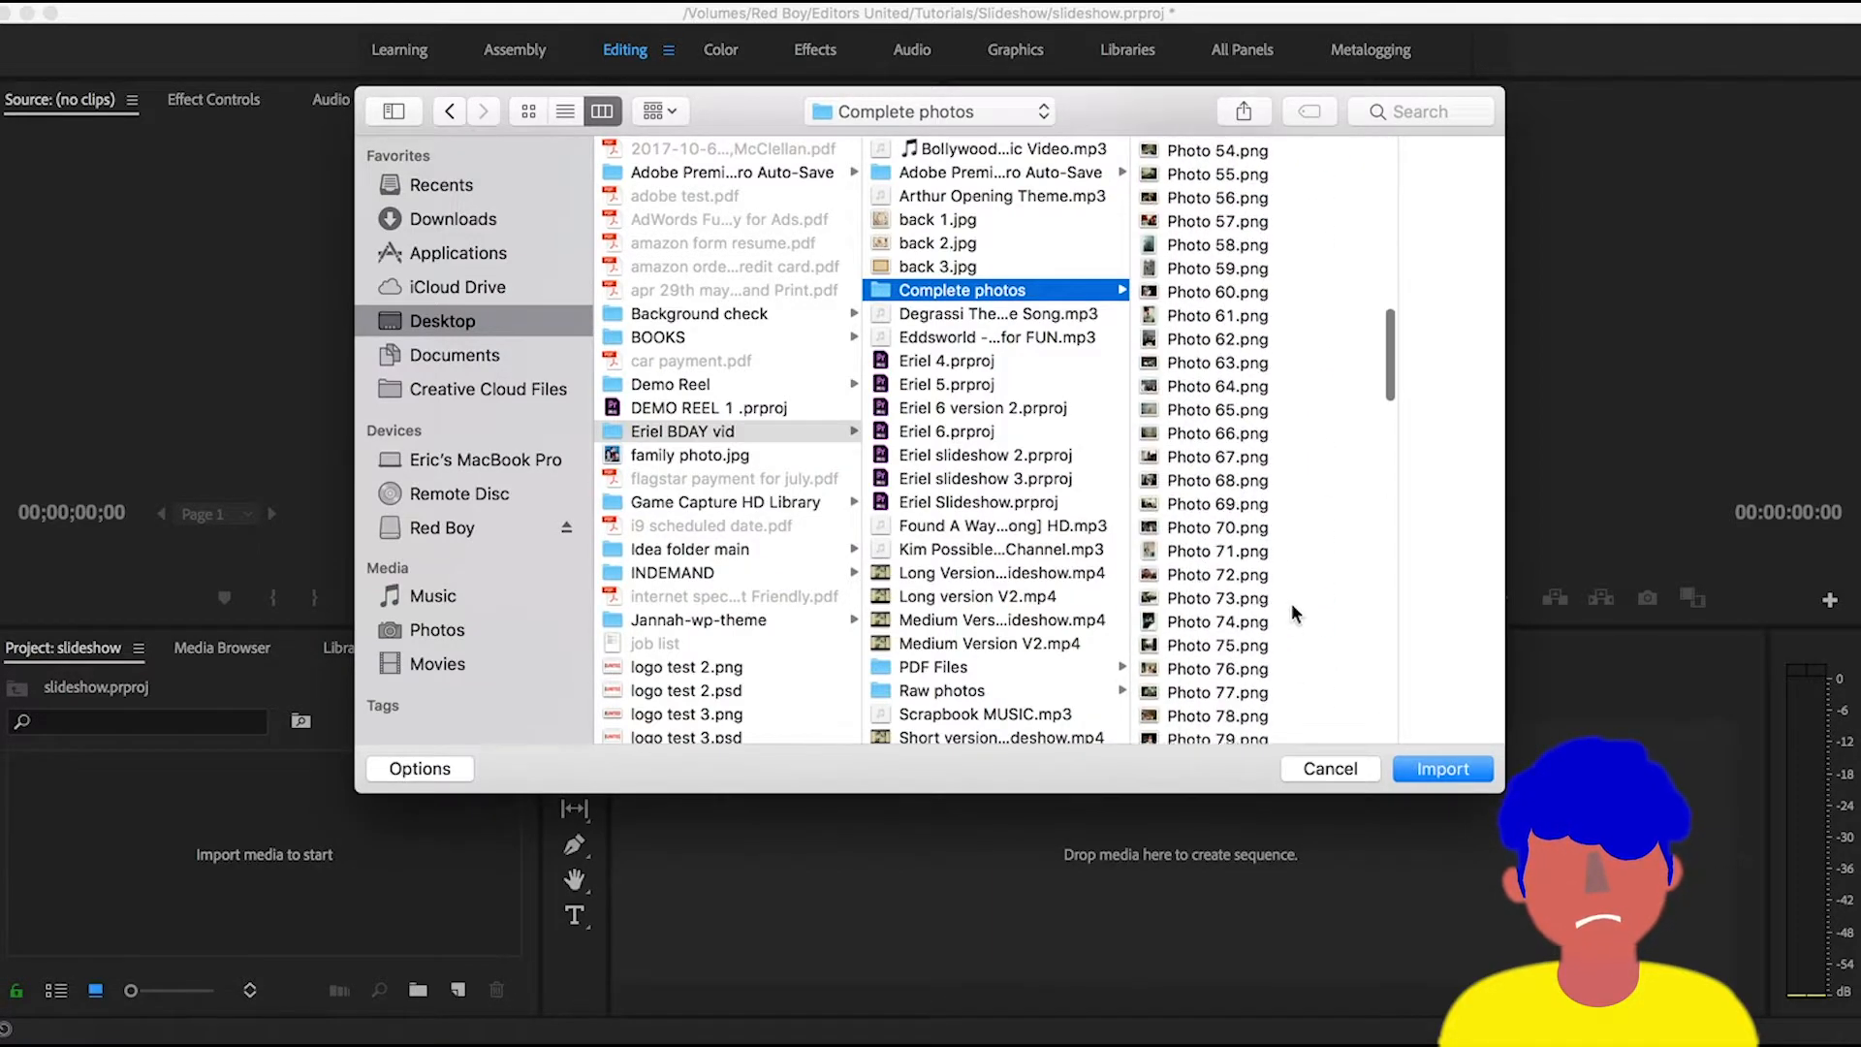
scroll(1291, 603, "down", 5)
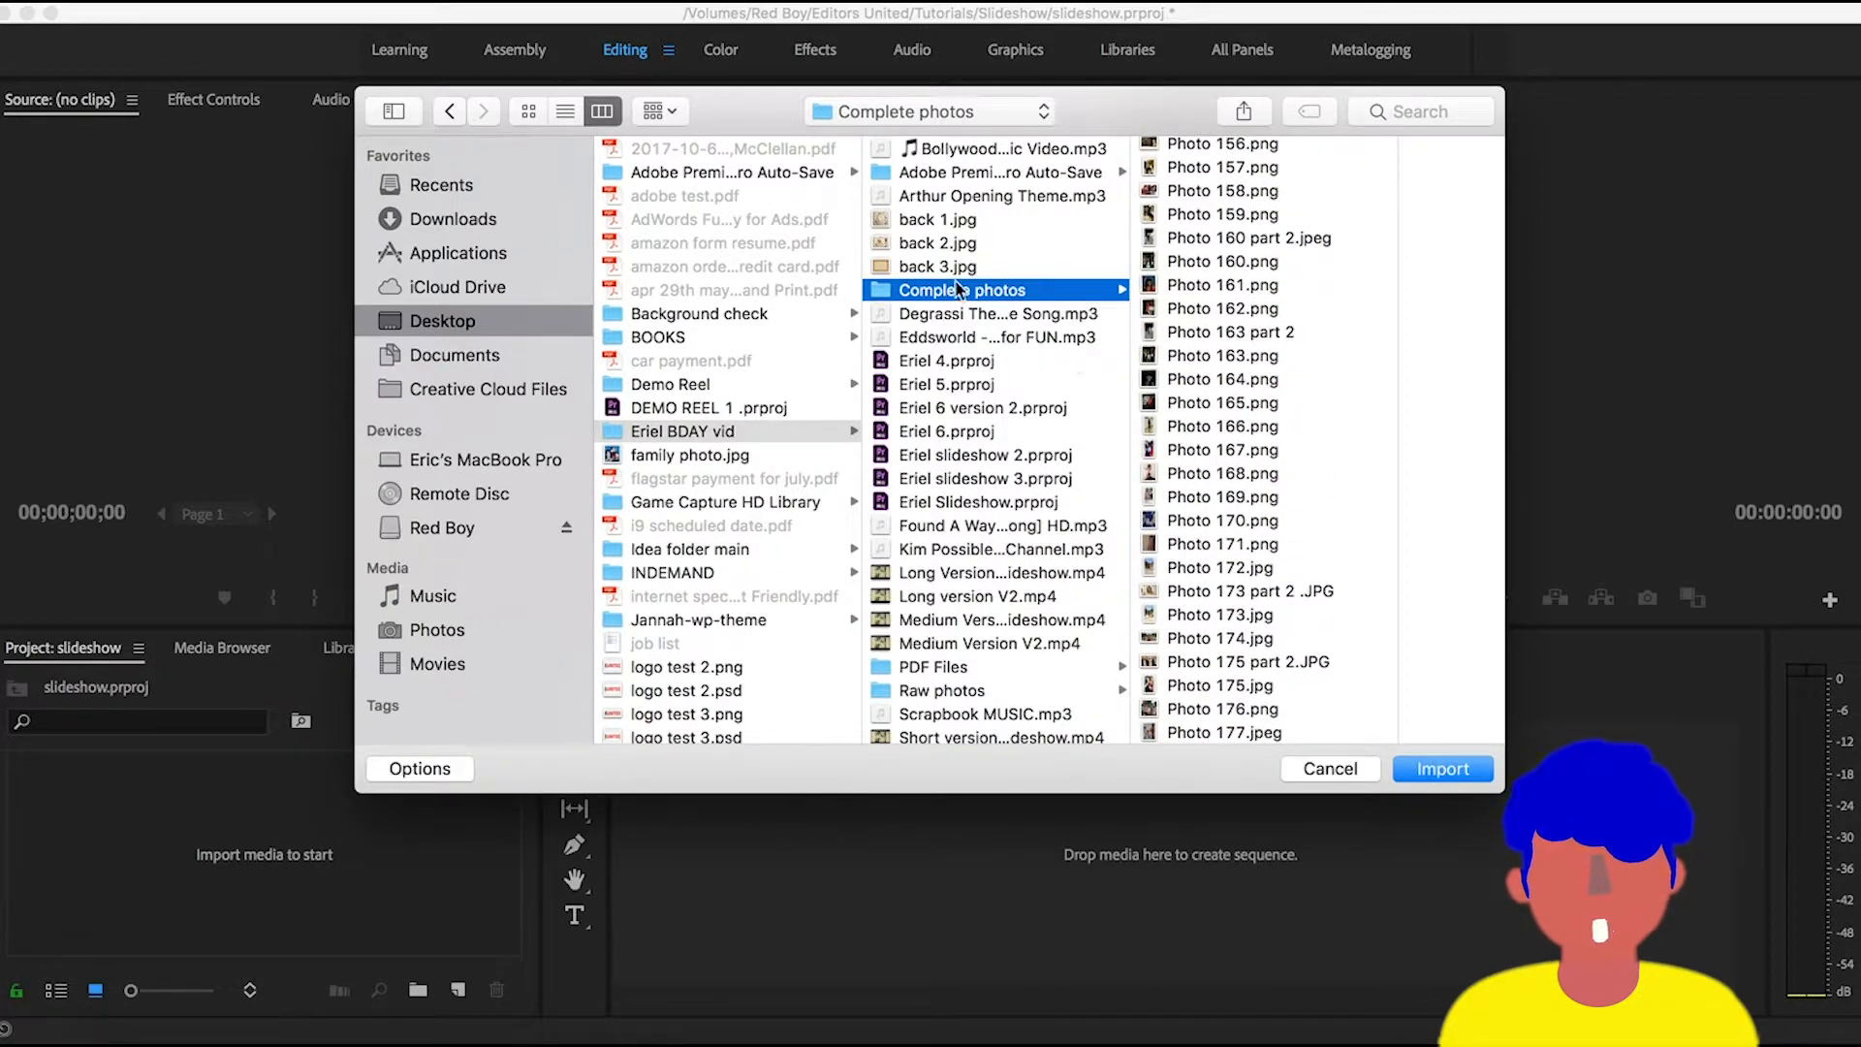
left_click(1450, 768)
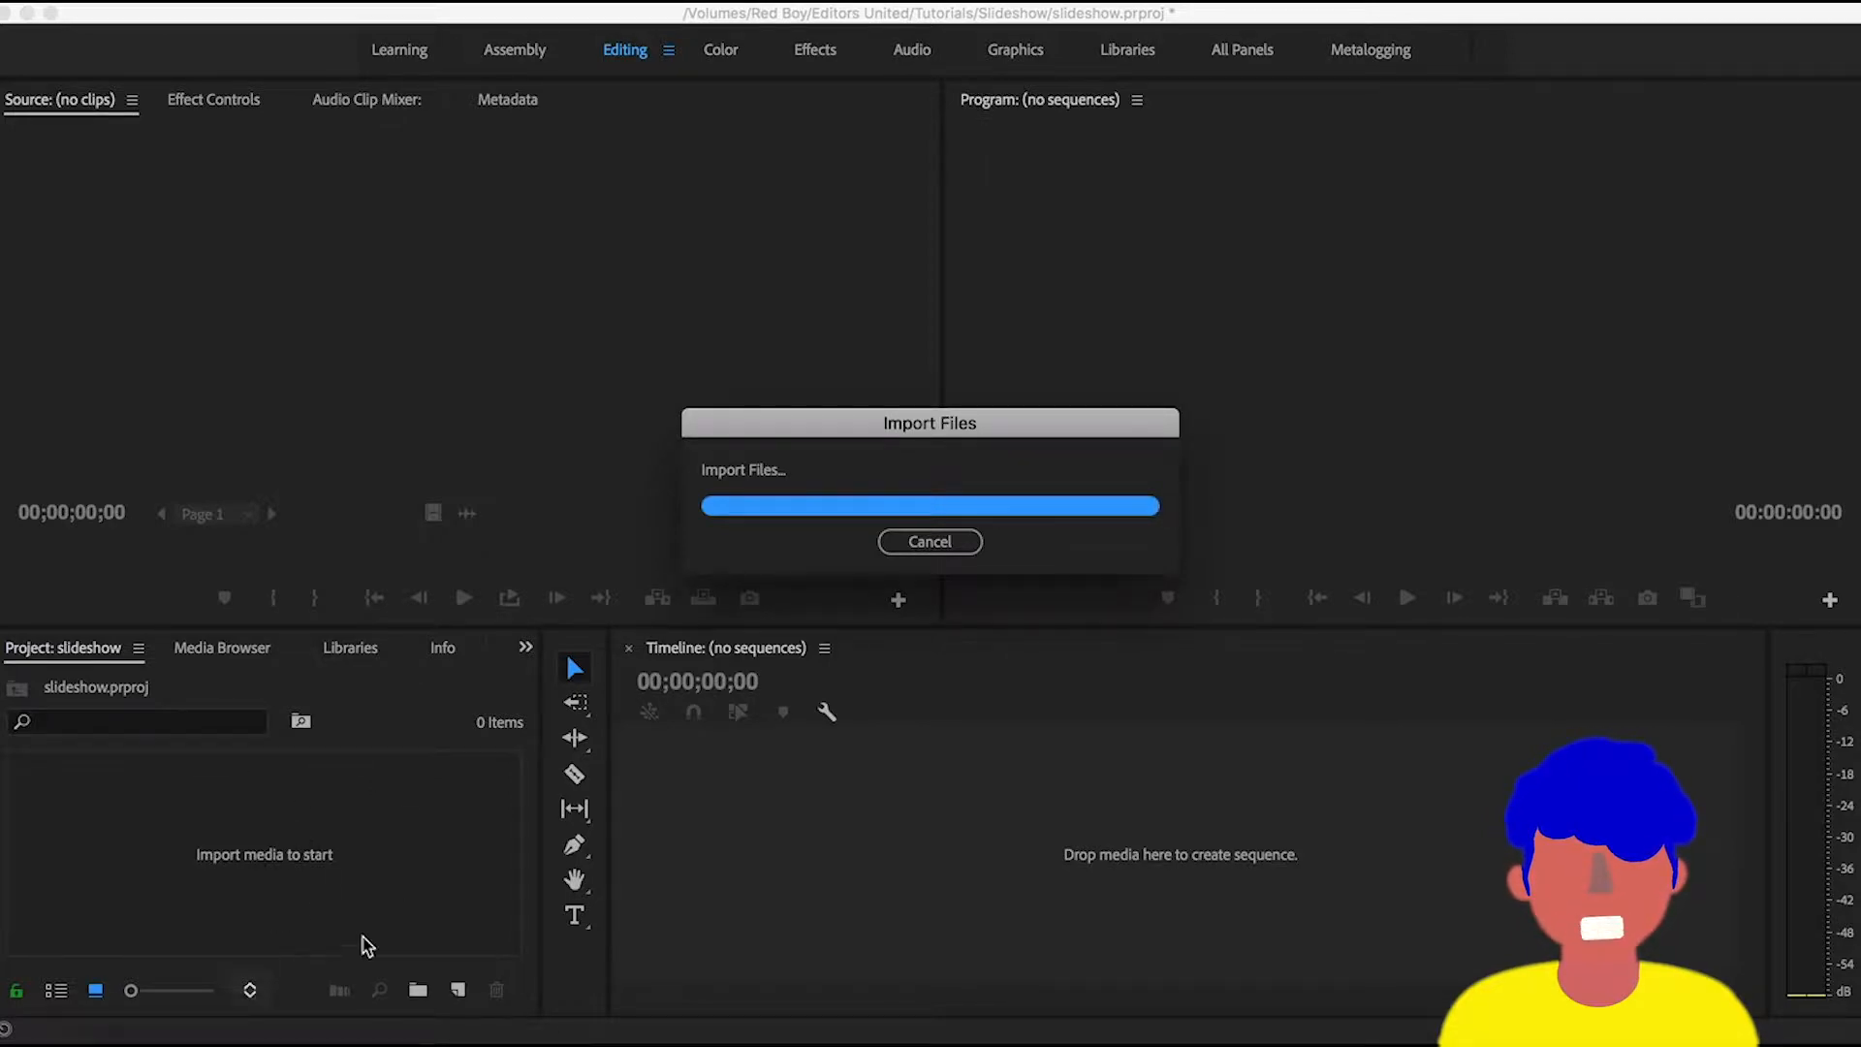
left_click(333, 858)
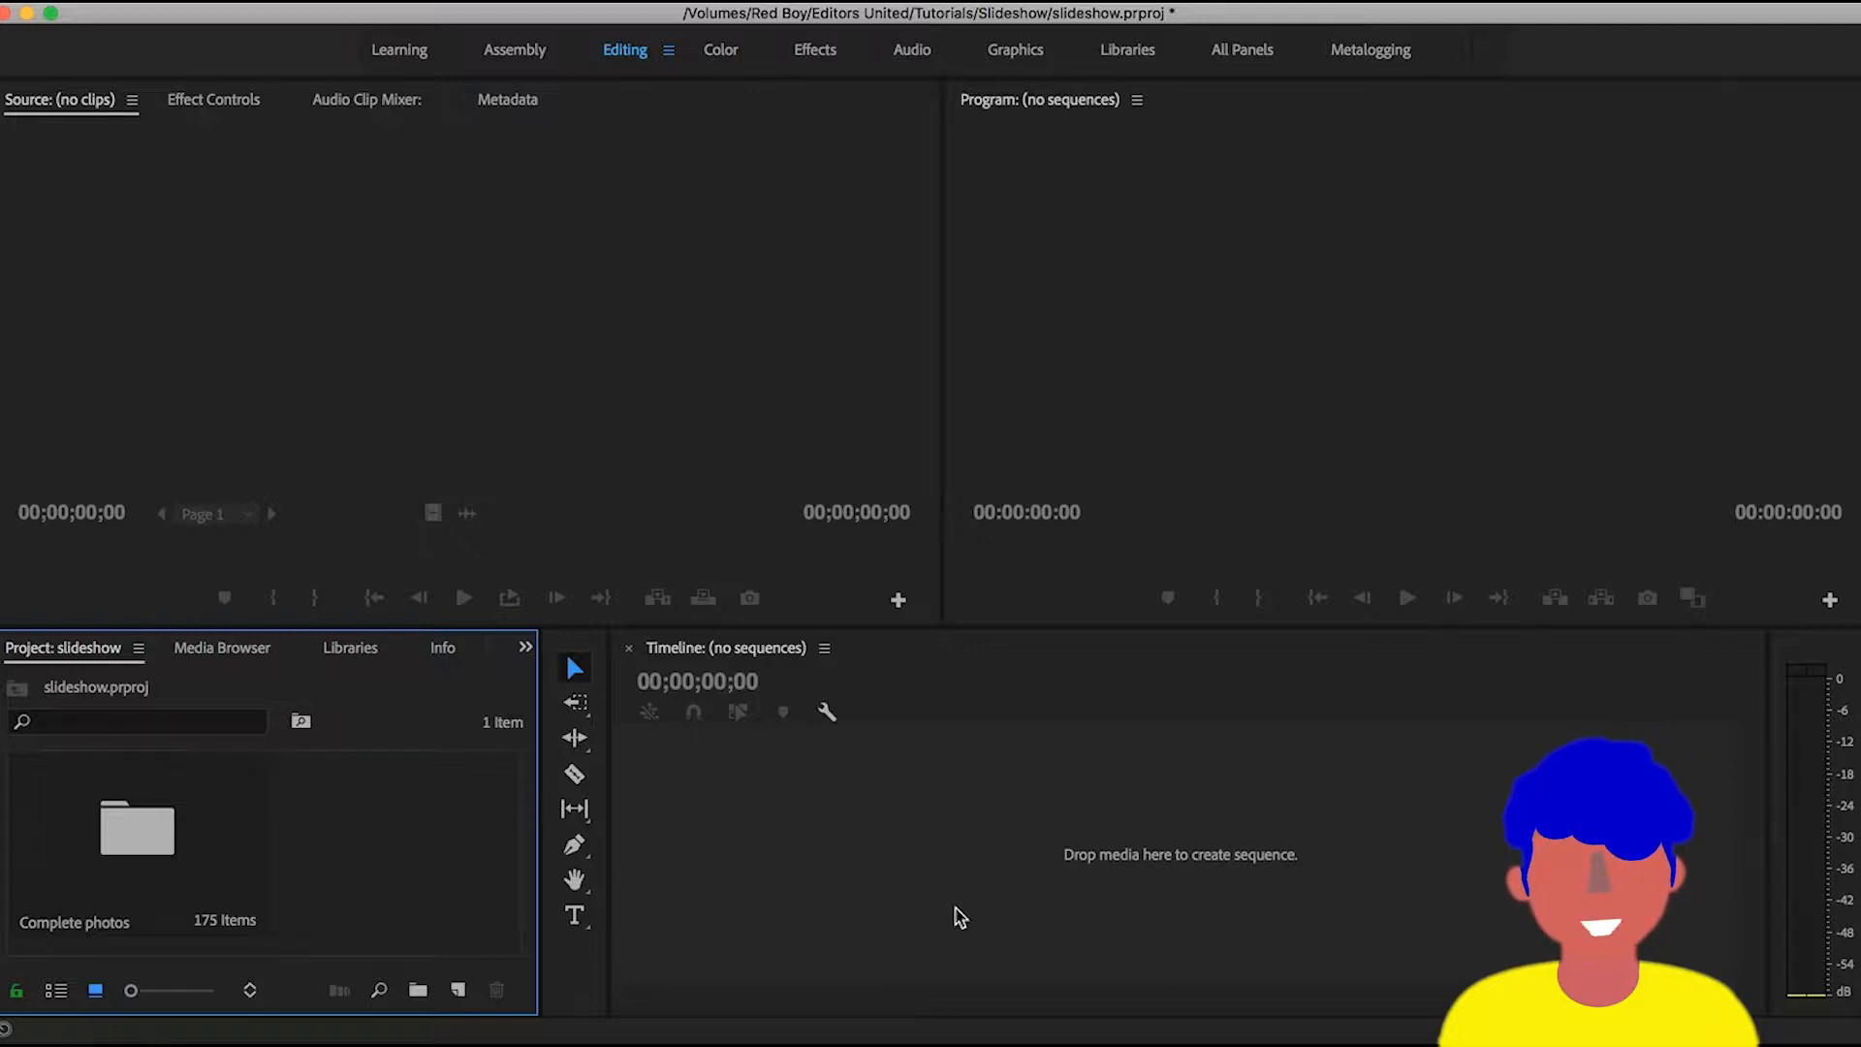
- Create a 1280 × 720 title at 30.00 fps with a solid black background at 100% opacity, and close the title editor
key("super+t")
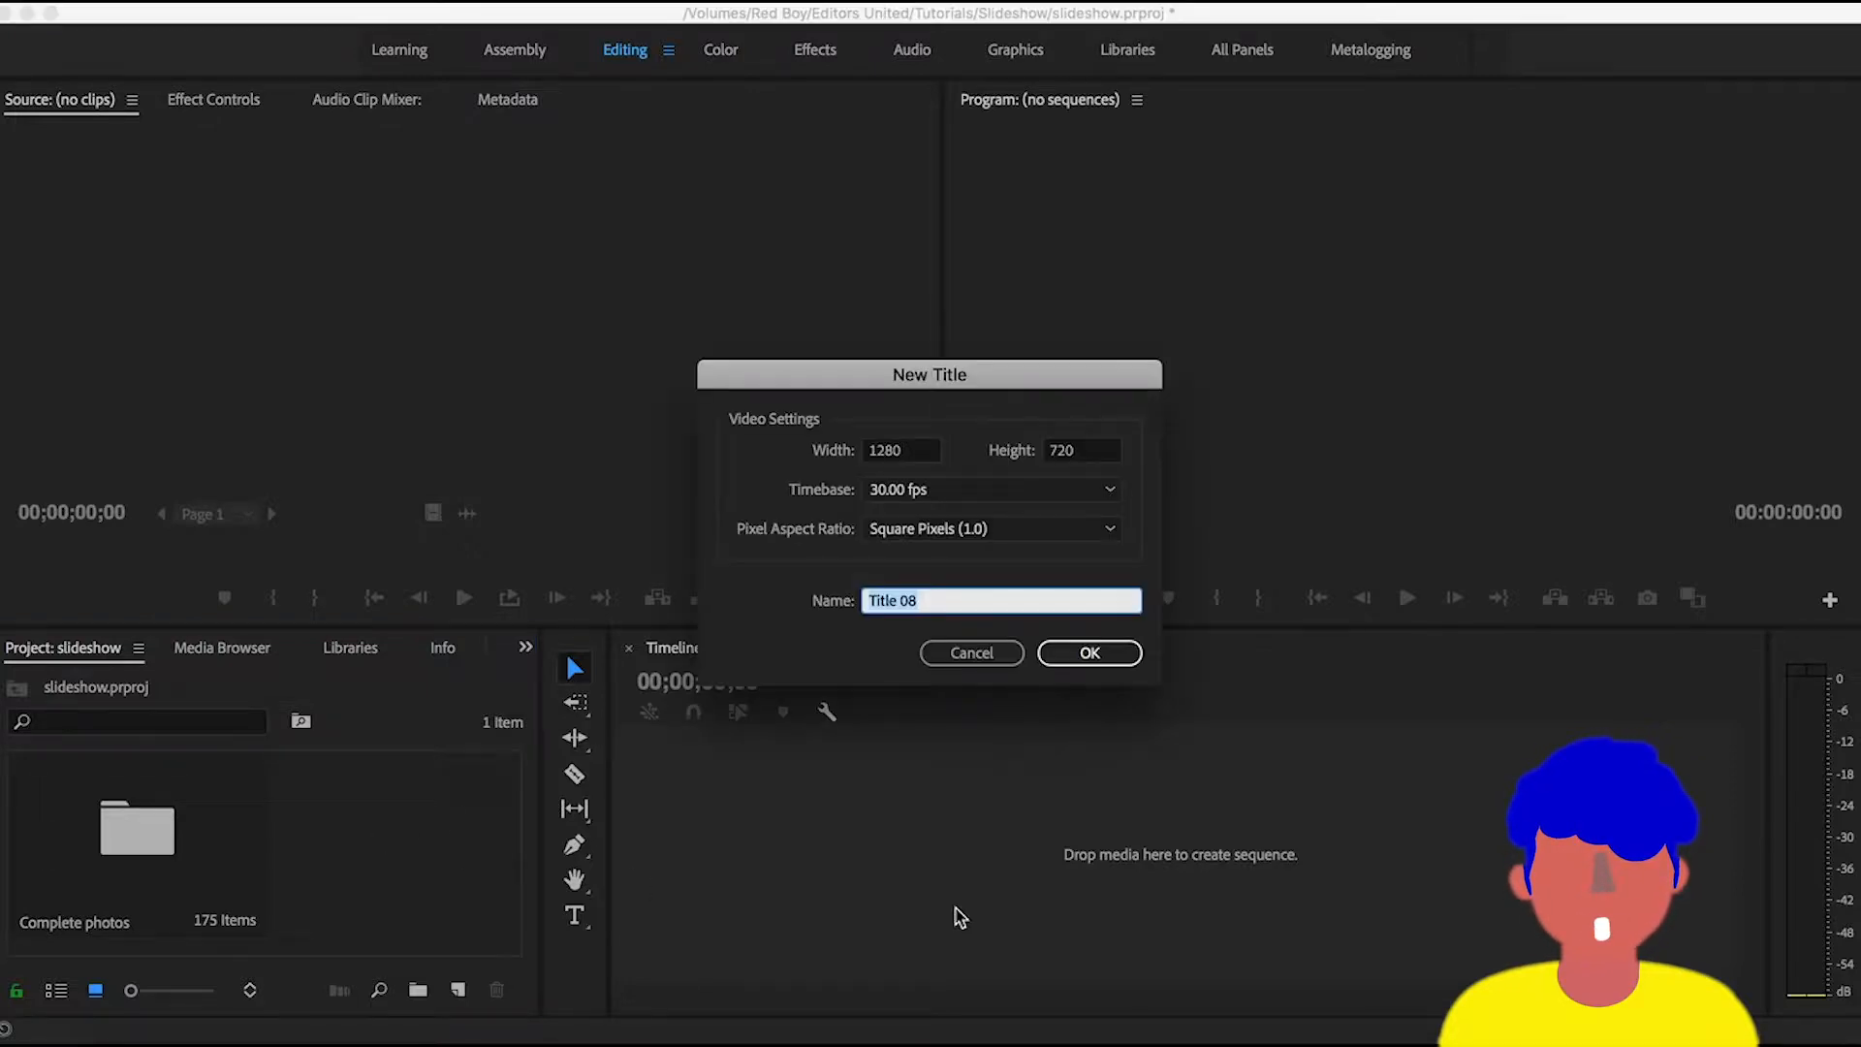
key("Return")
left_click(886, 494)
left_click(887, 495)
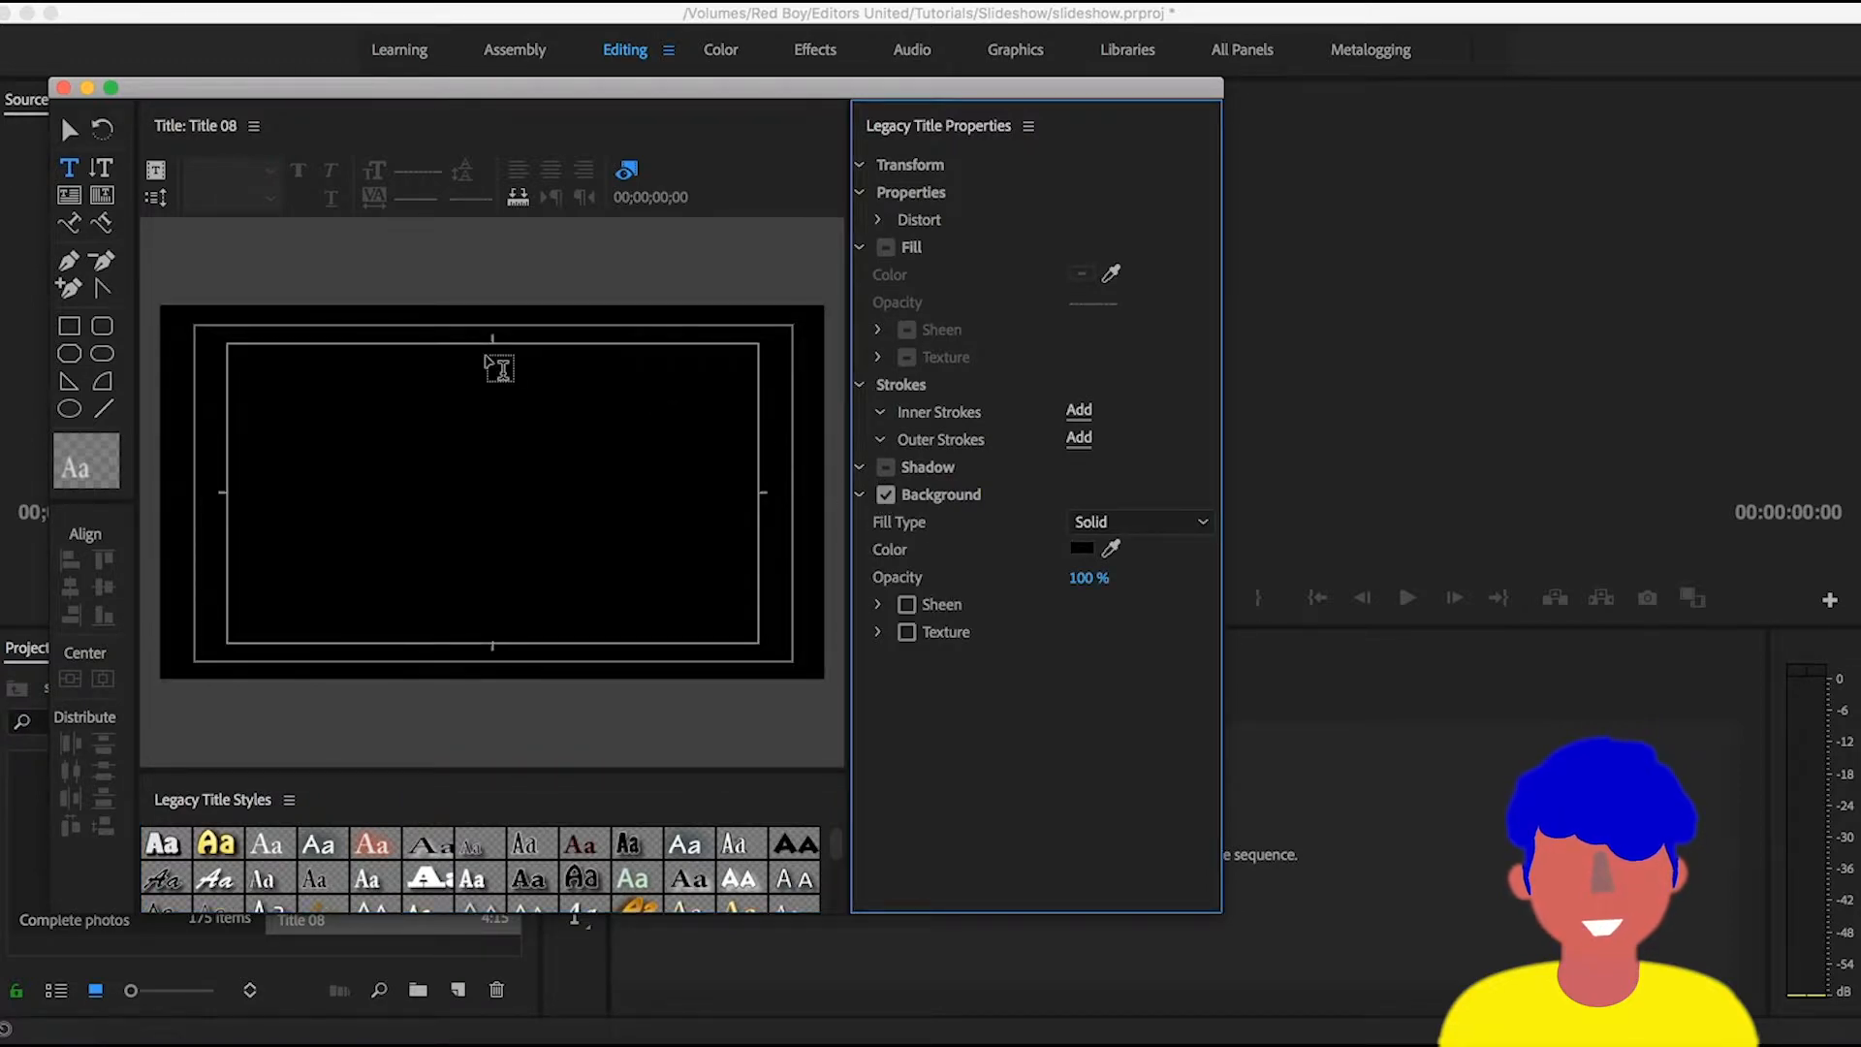
left_click(63, 88)
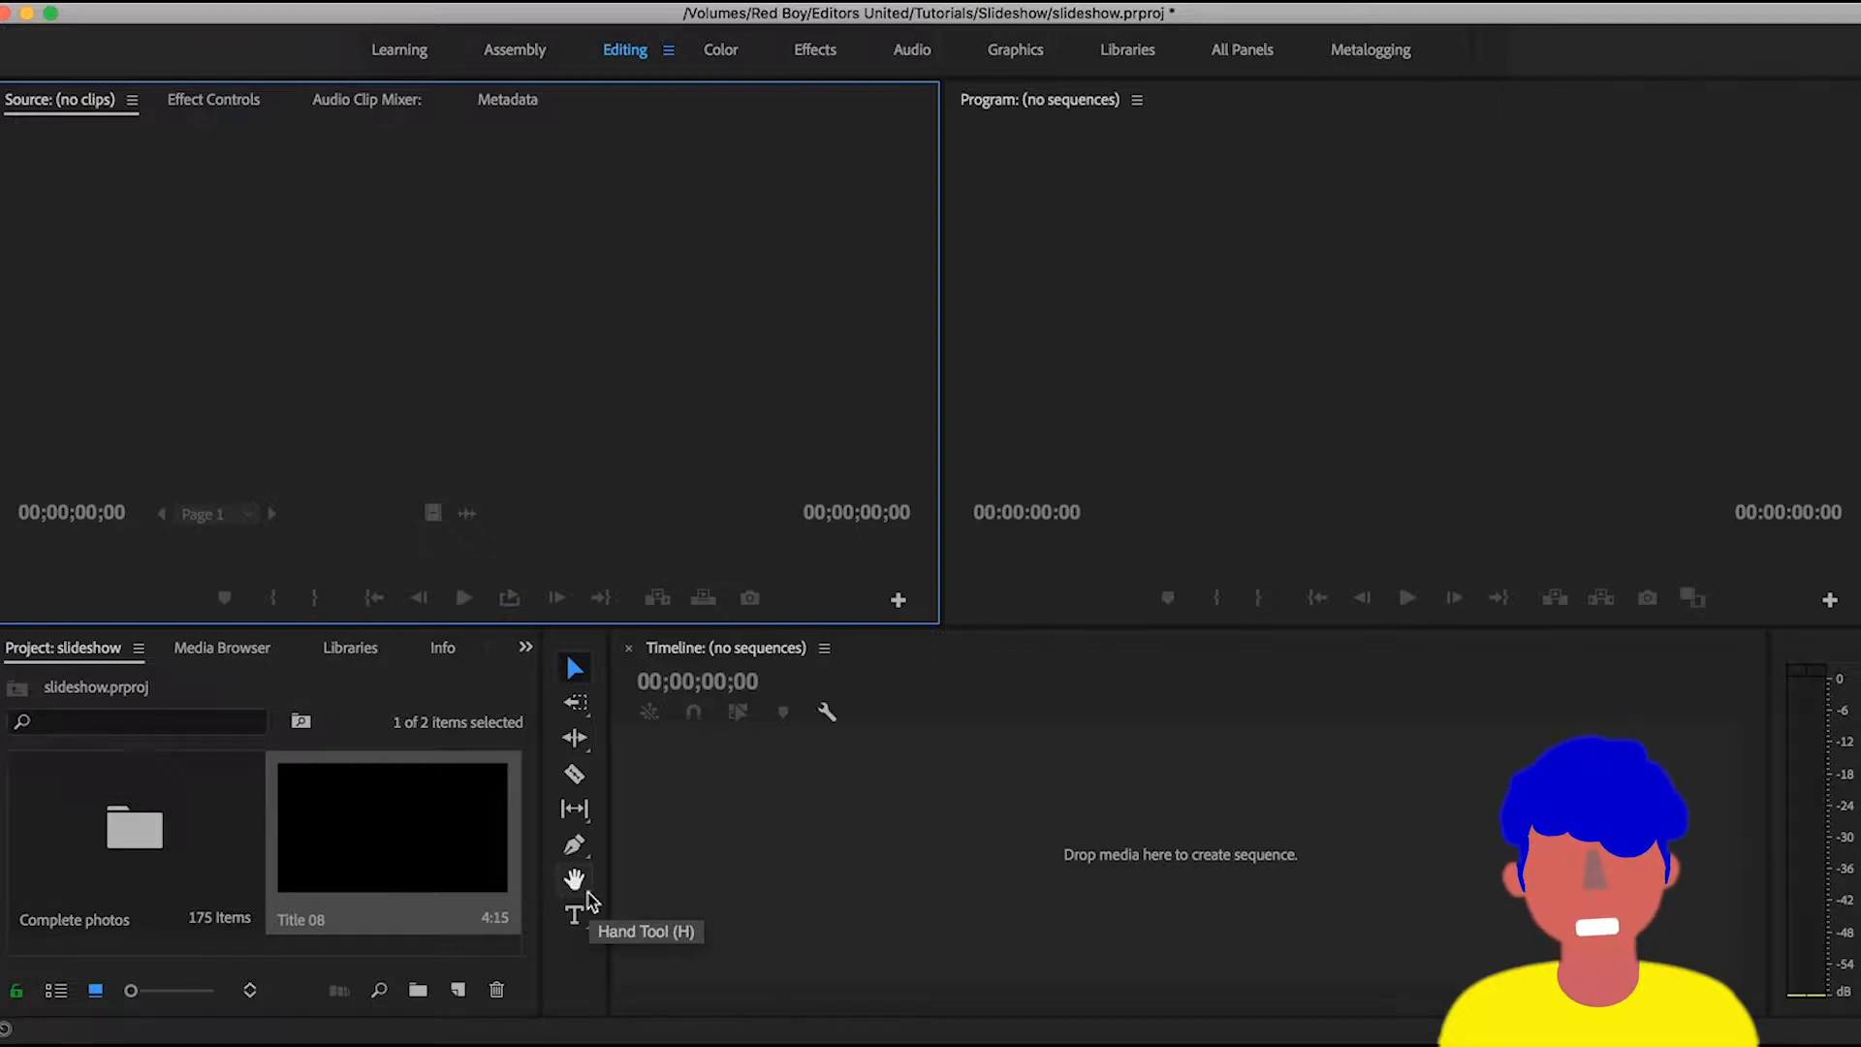
- Create a sequence from the black title by placing it on the empty timeline
left_click_drag(412, 860, 911, 839)
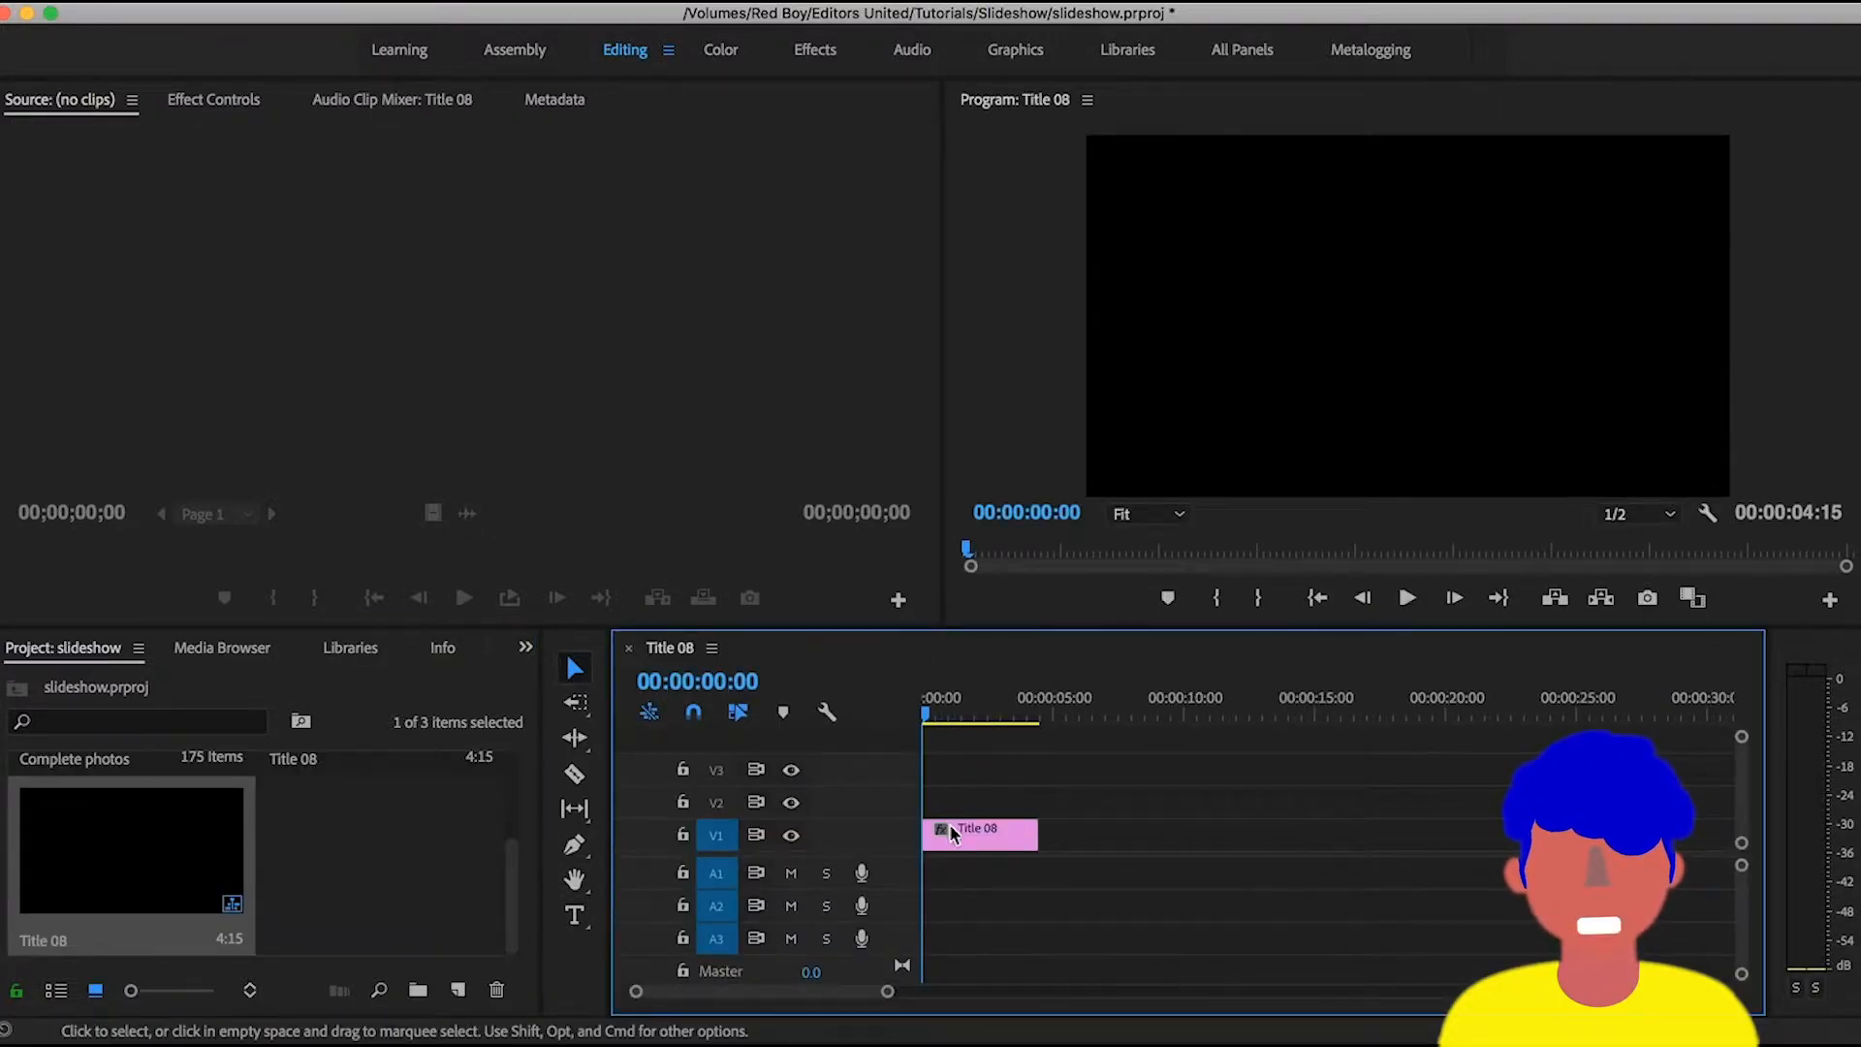
key("minus")
key("minus")
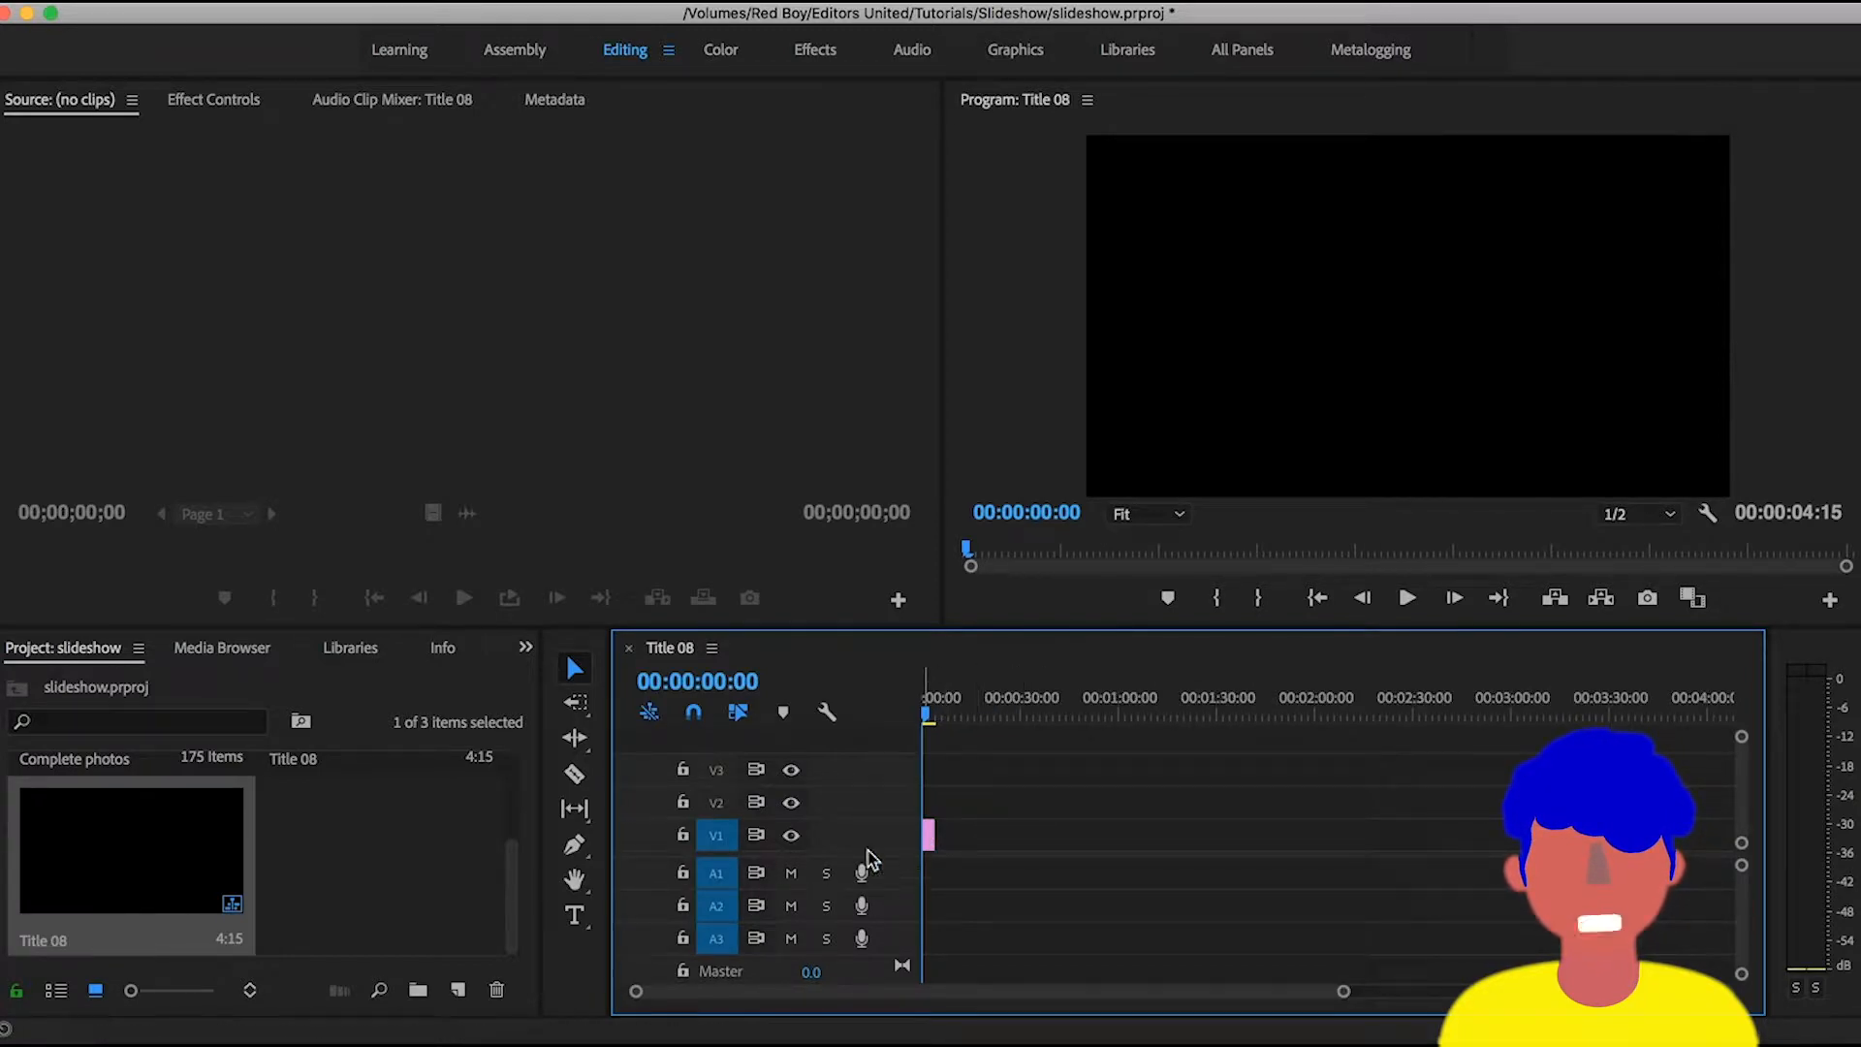
- Open the Complete photos bin and select all of its photos
left_click_drag(514, 926, 516, 793)
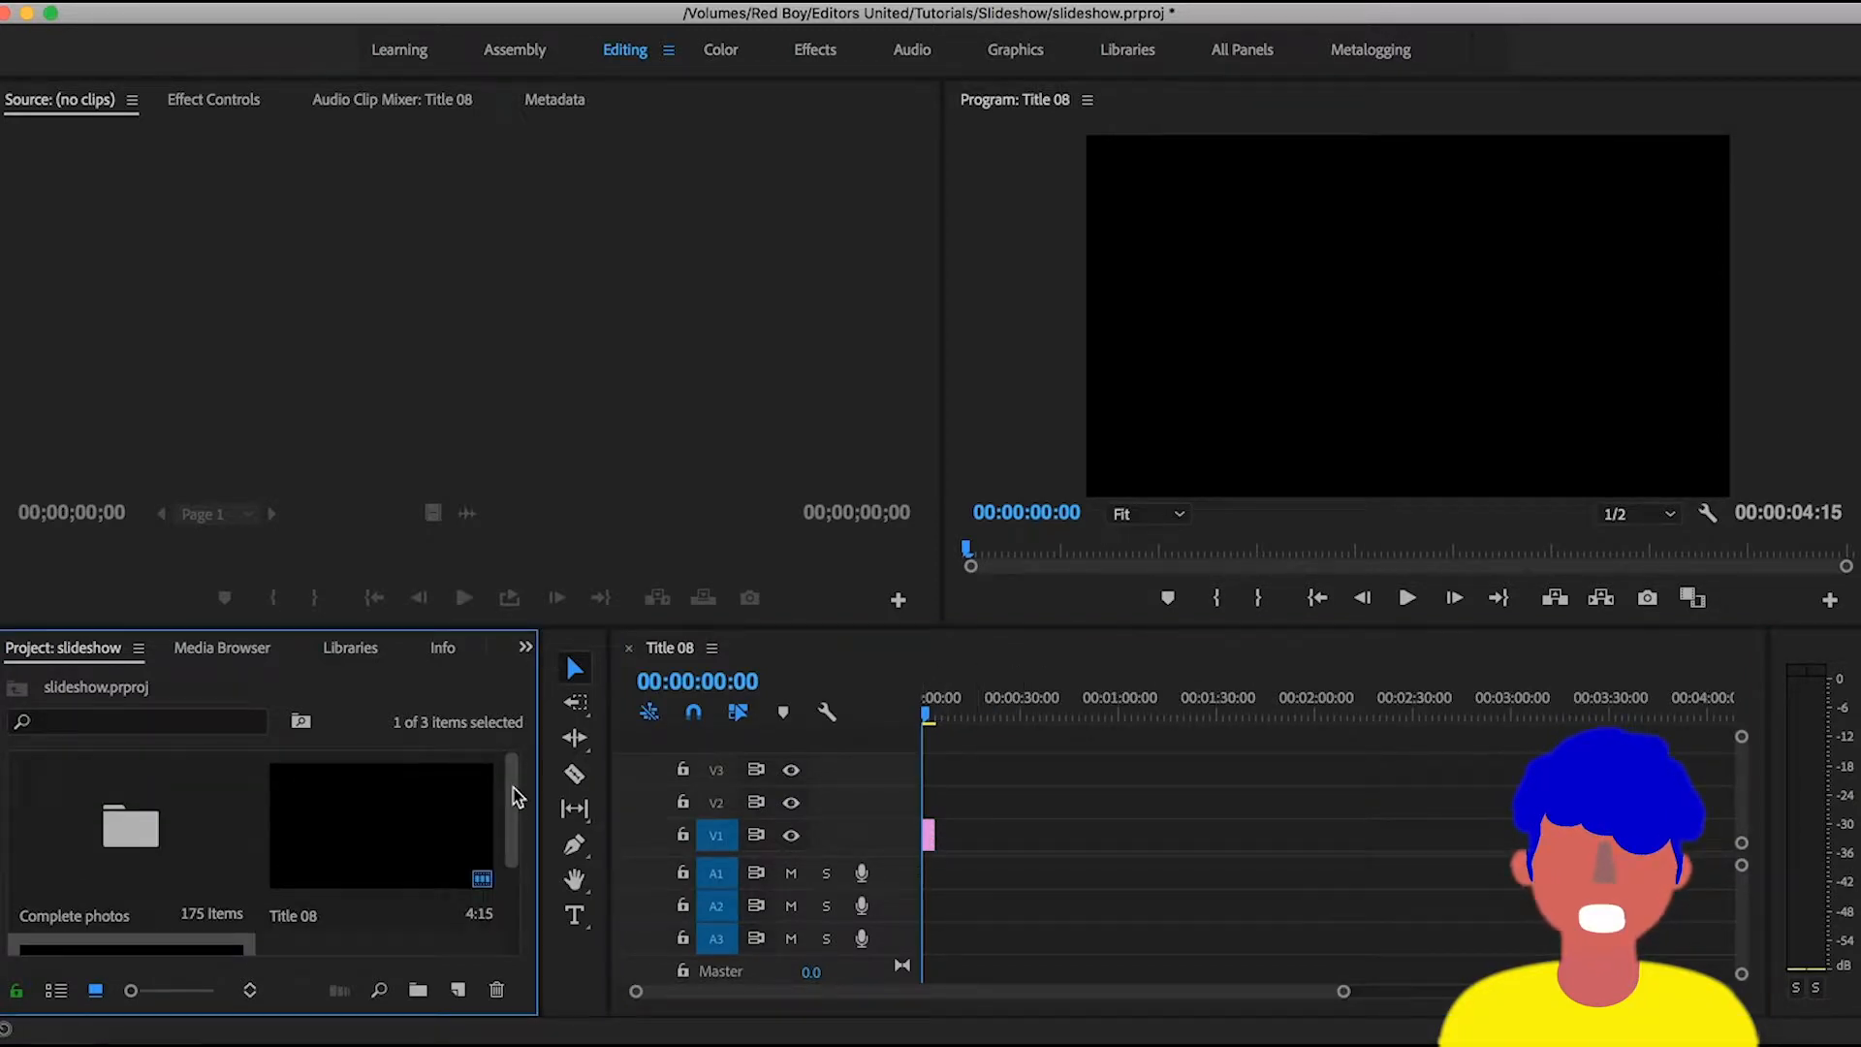
left_click(201, 824)
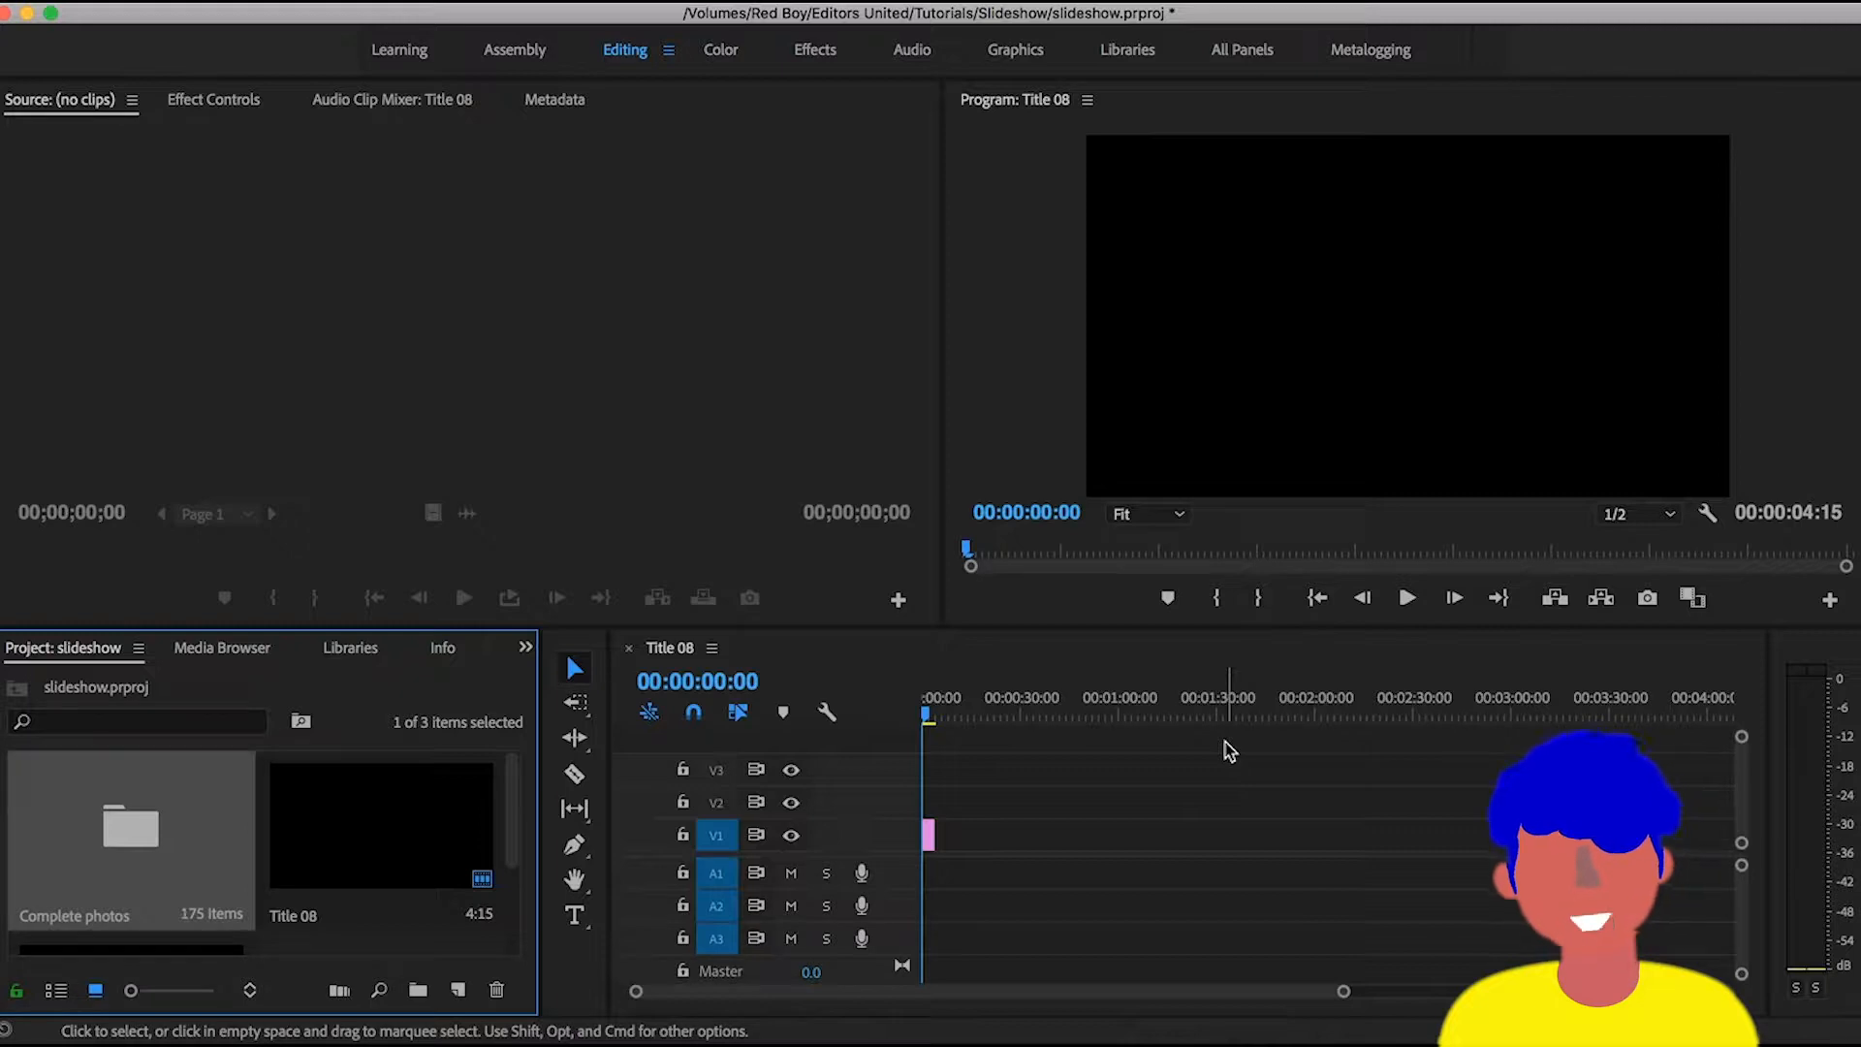
left_click(165, 834)
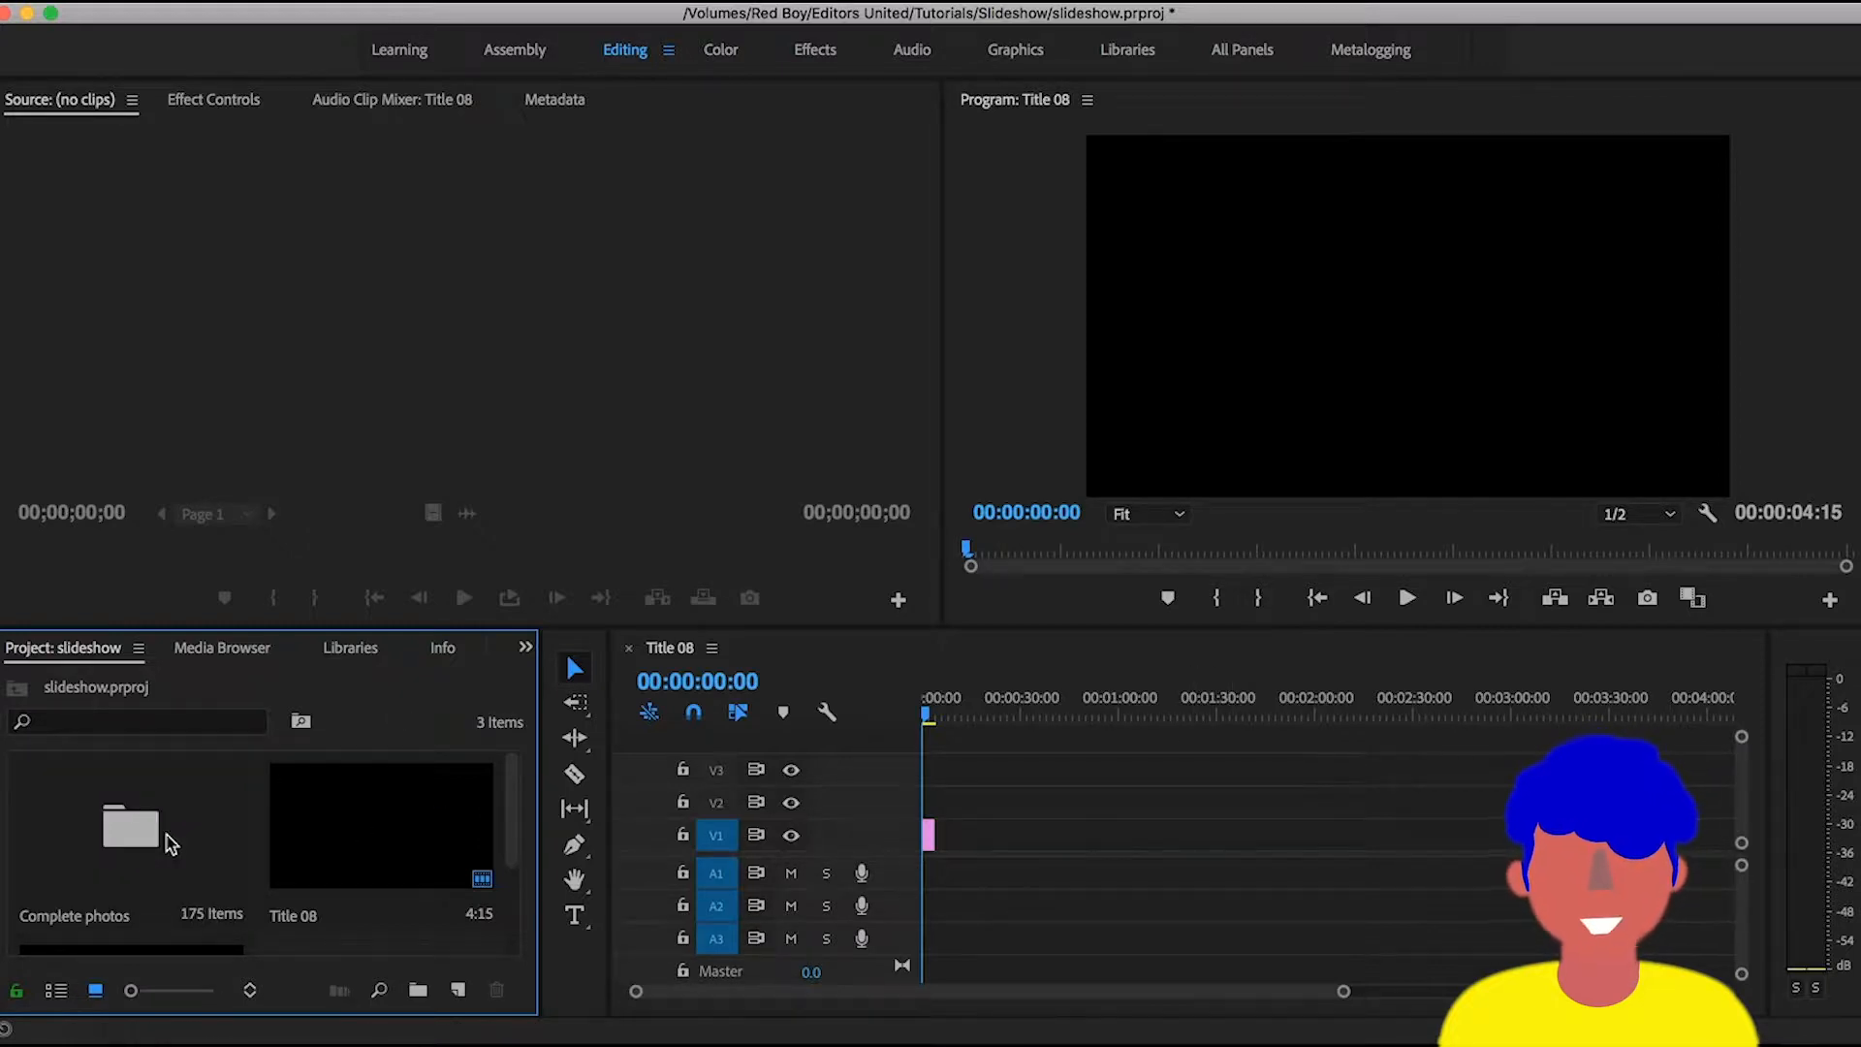
left_click(160, 844)
double_click(158, 844)
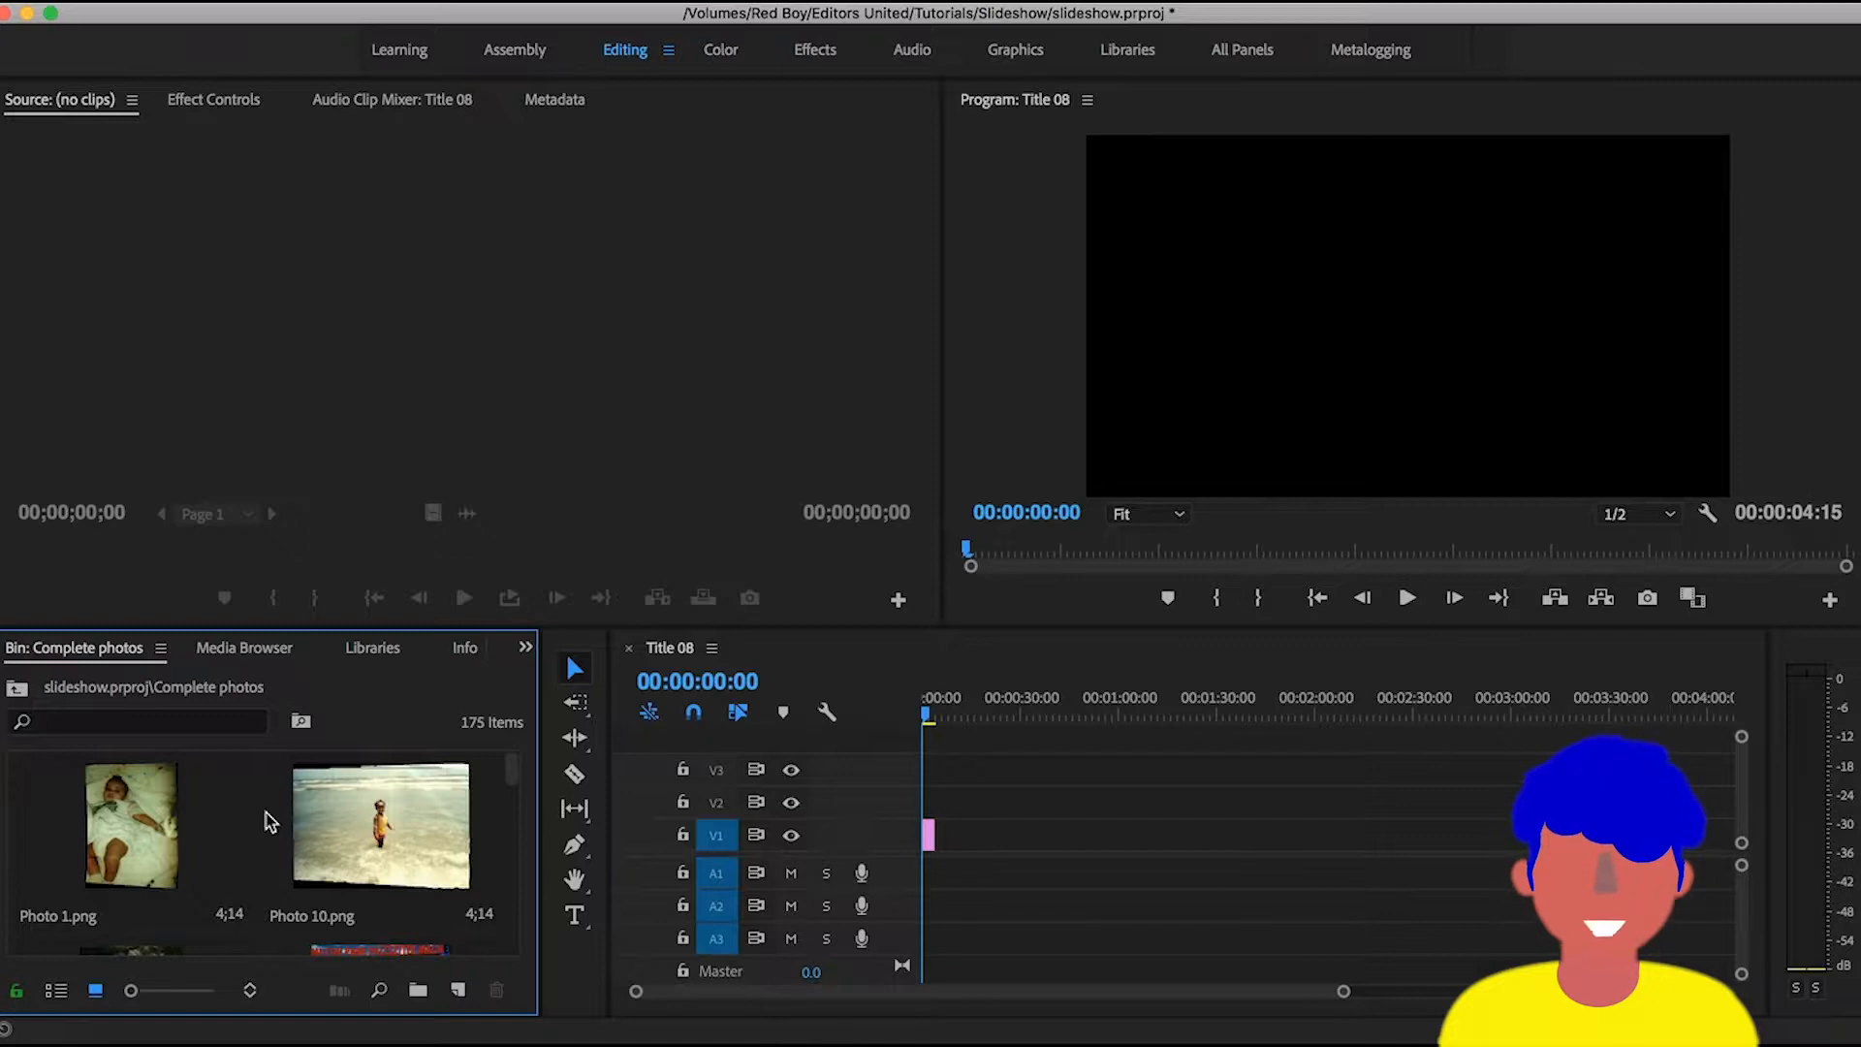
left_click(274, 863)
scroll(277, 863, "down", 10)
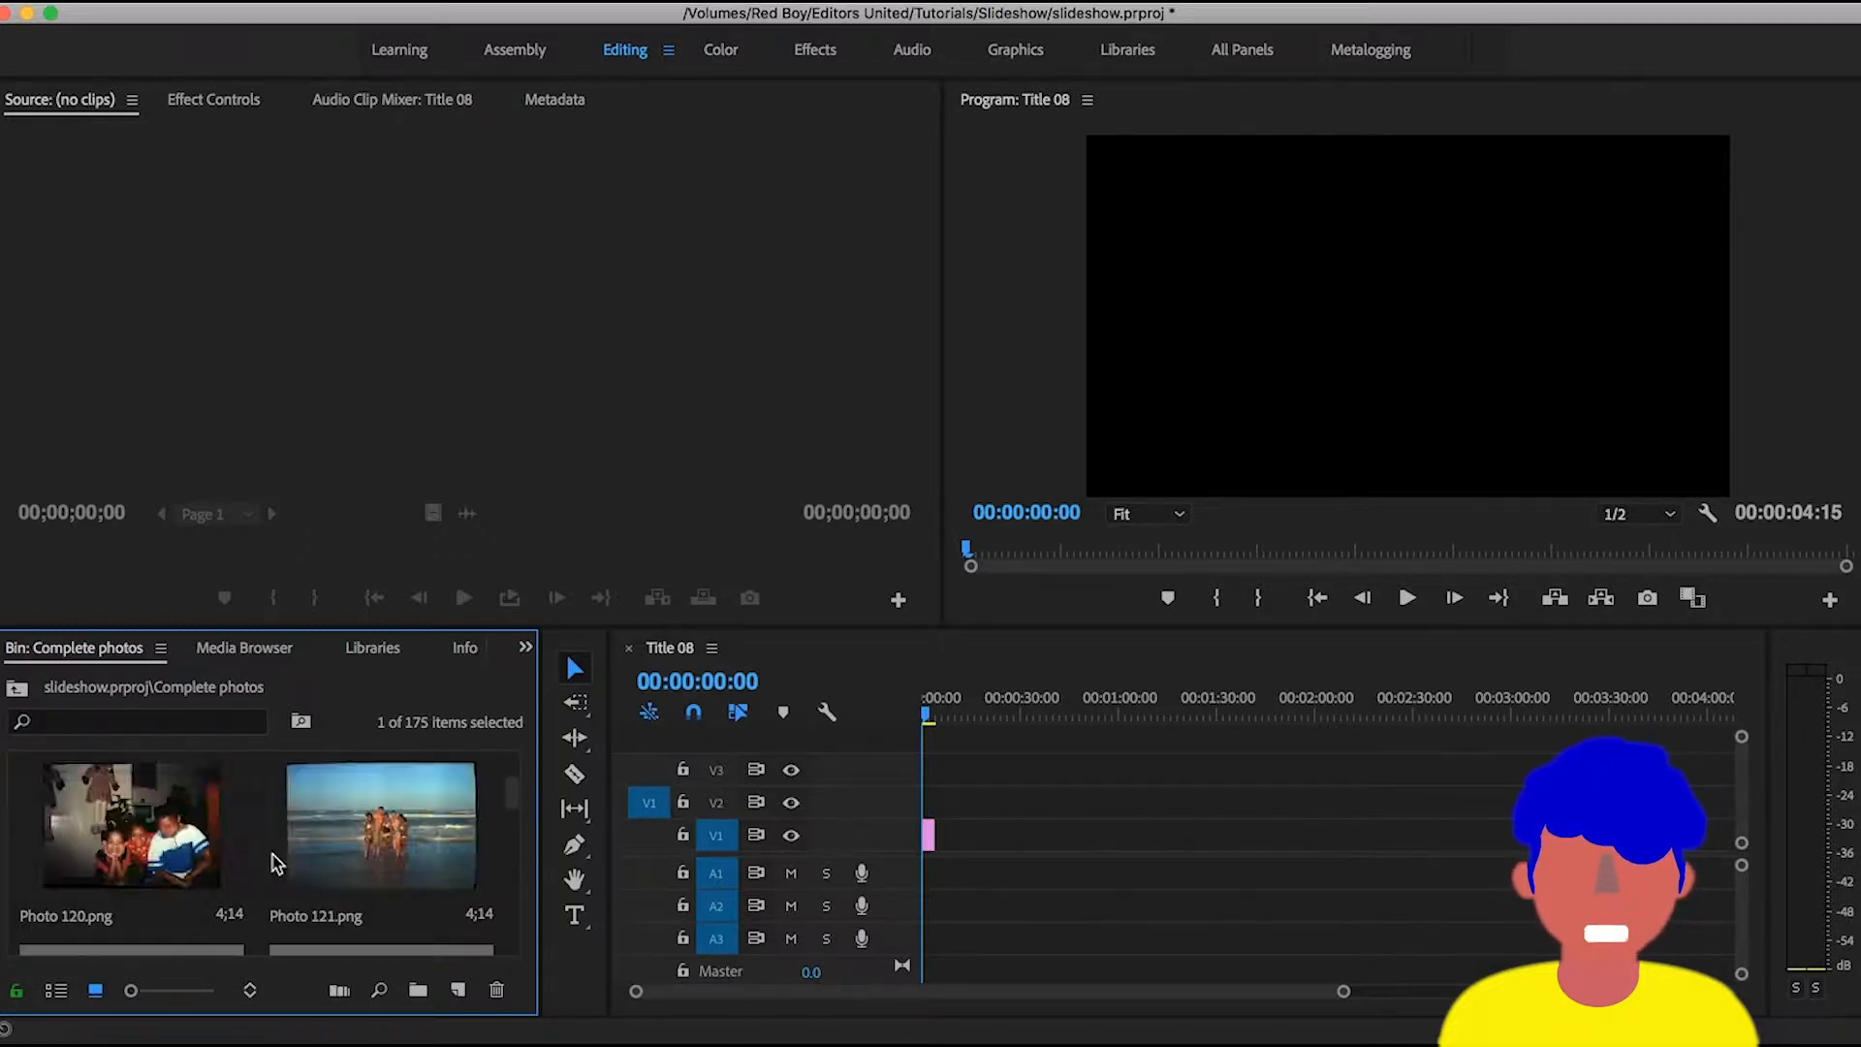
scroll(274, 863, "up", 10)
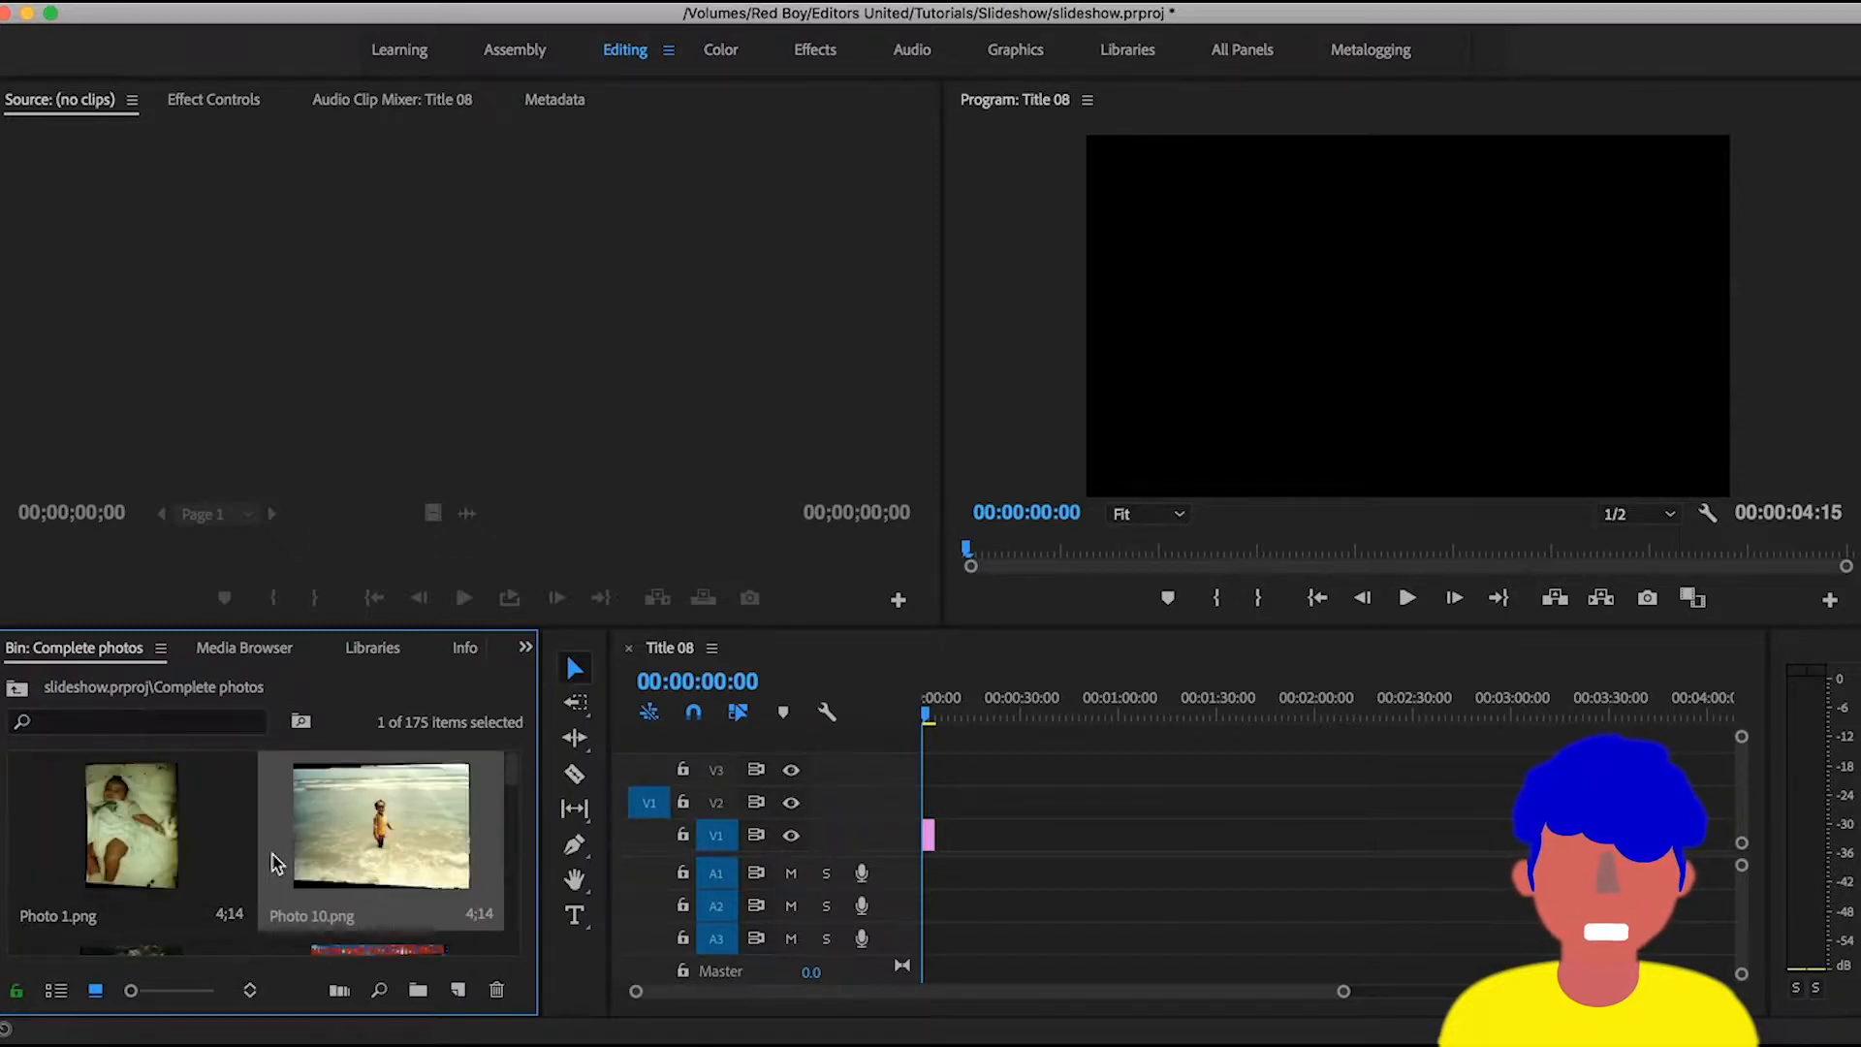
left_click(254, 876)
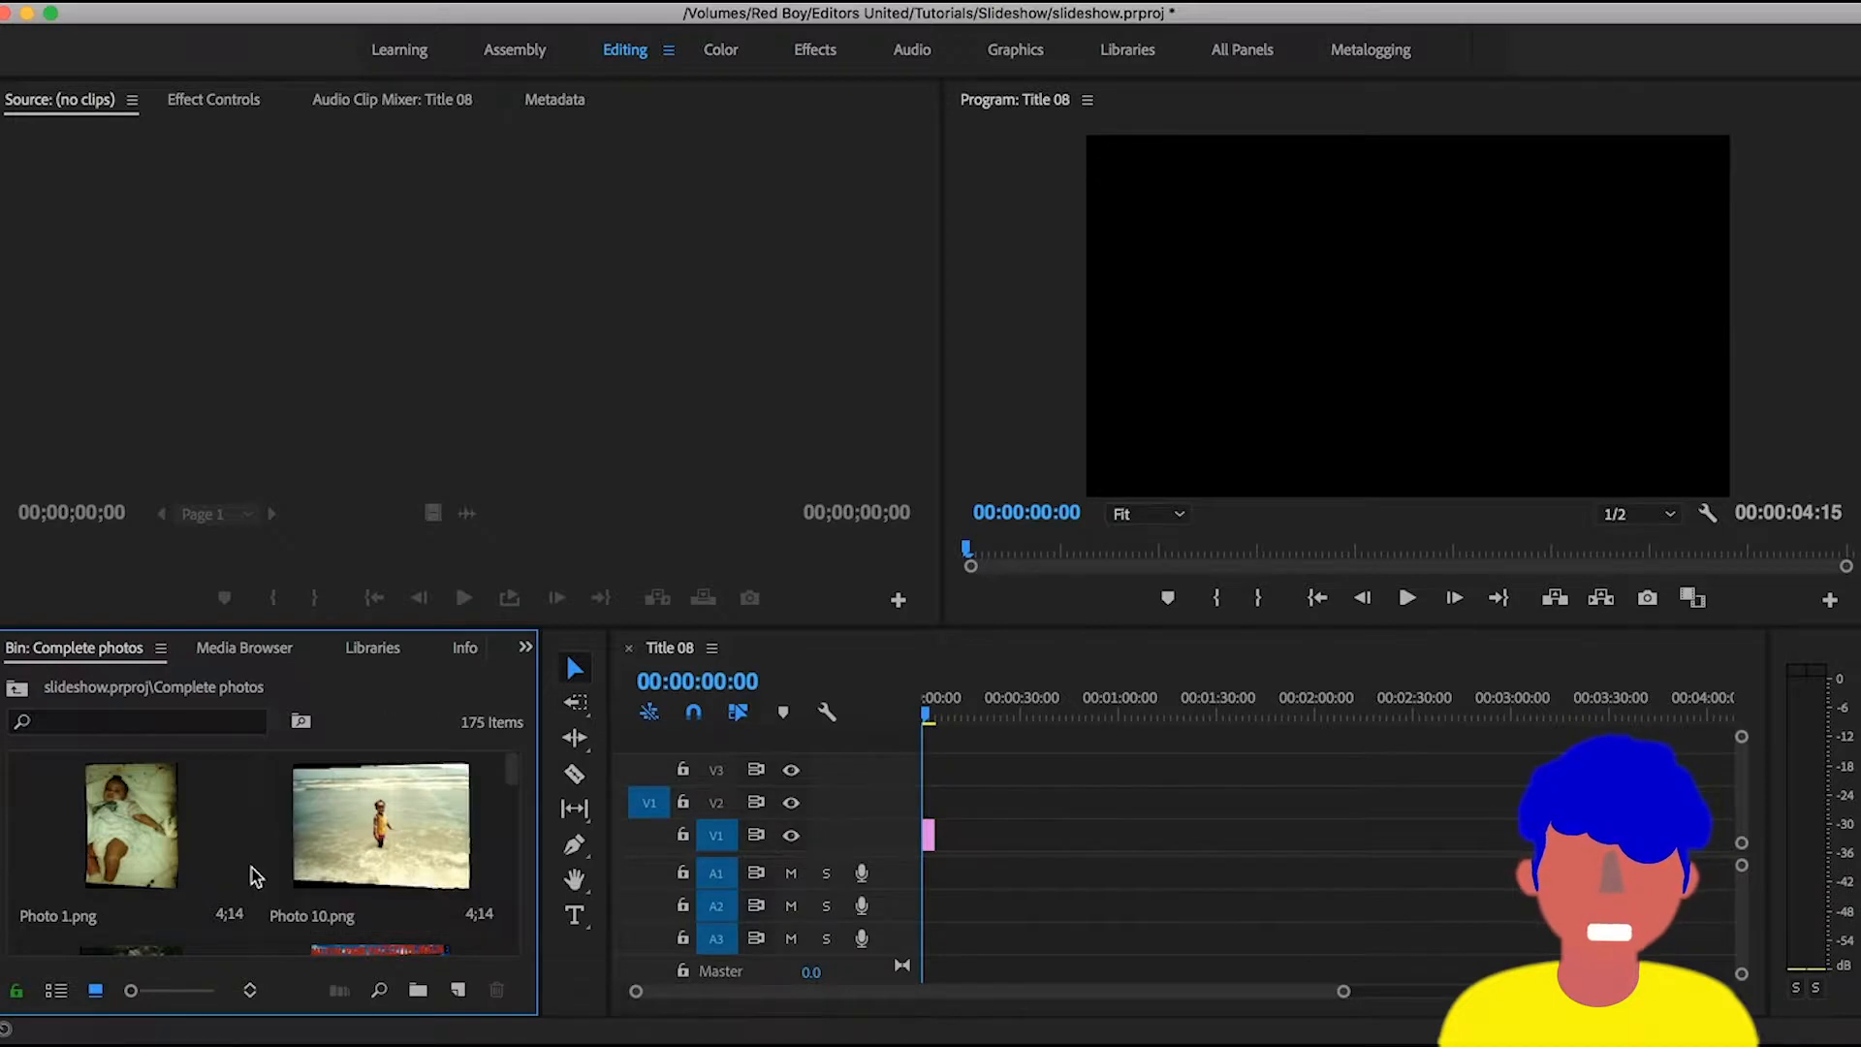
key("cmd+a")
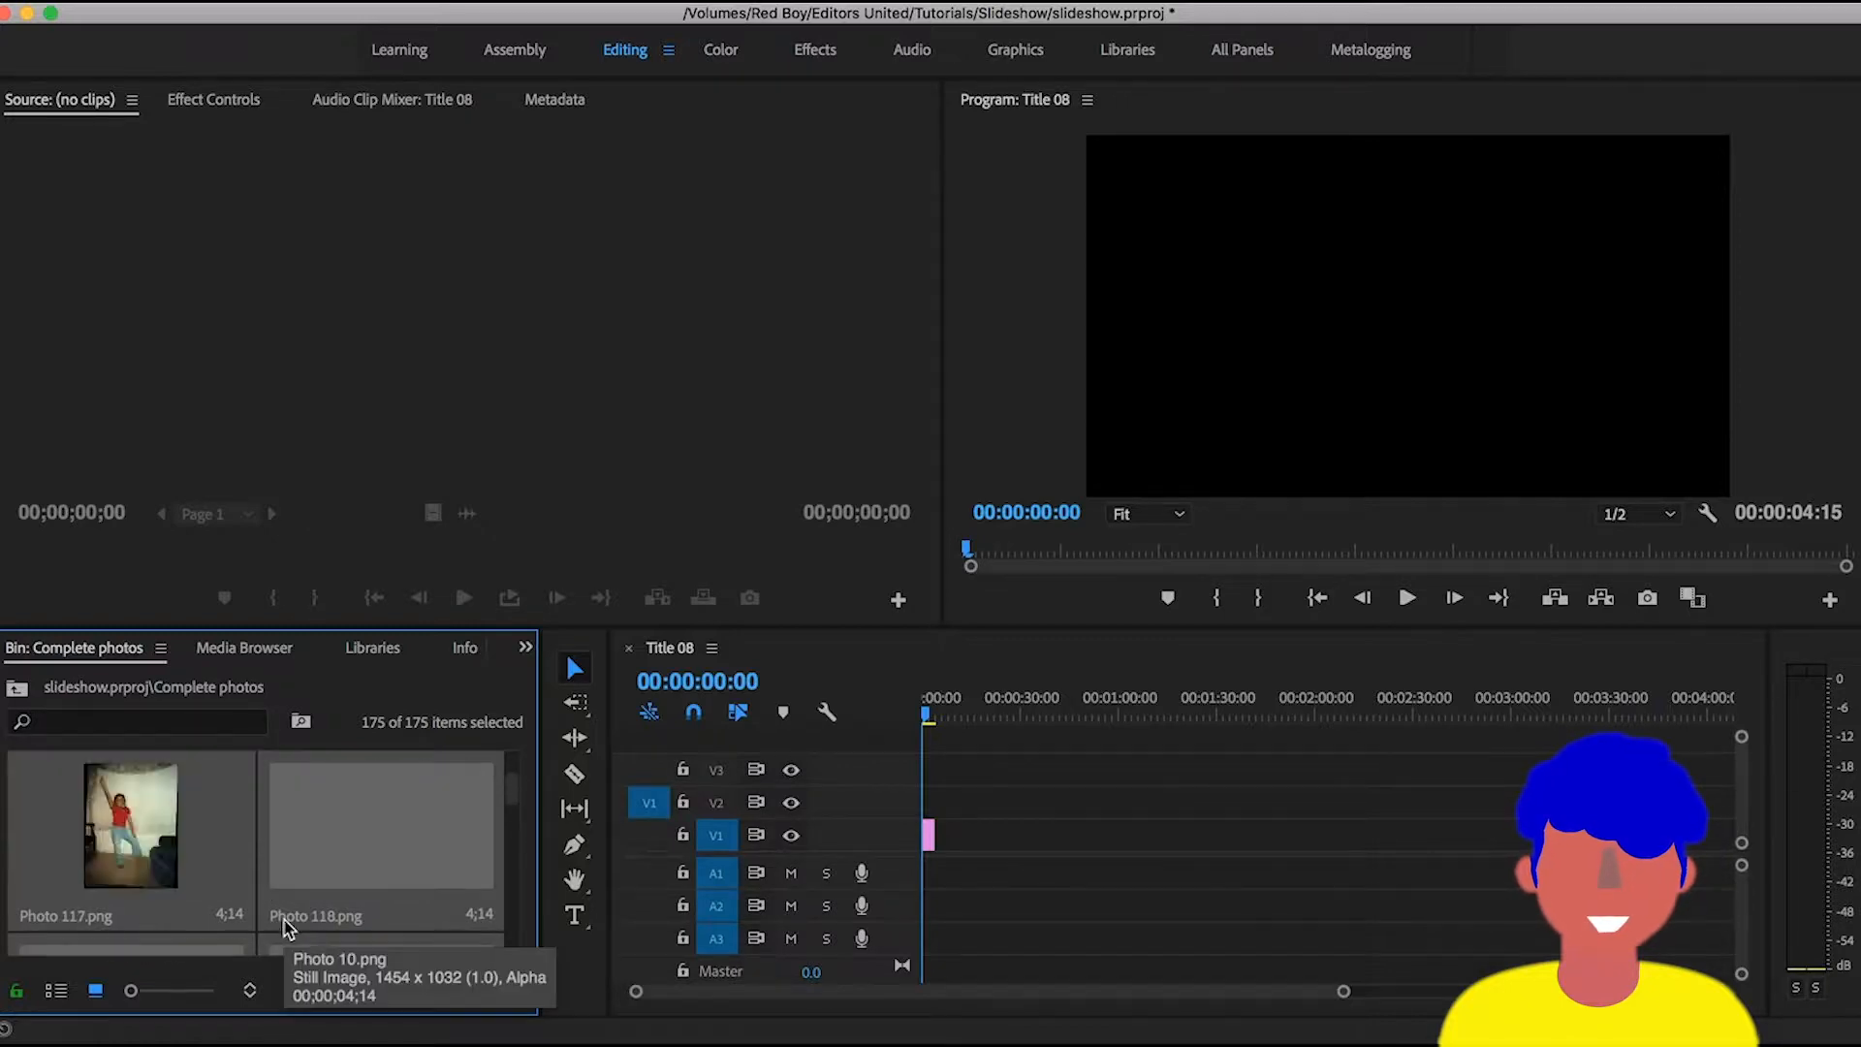
- Locate the Automate to Sequence command by searching the application's help for "autom"
left_click(162, 650)
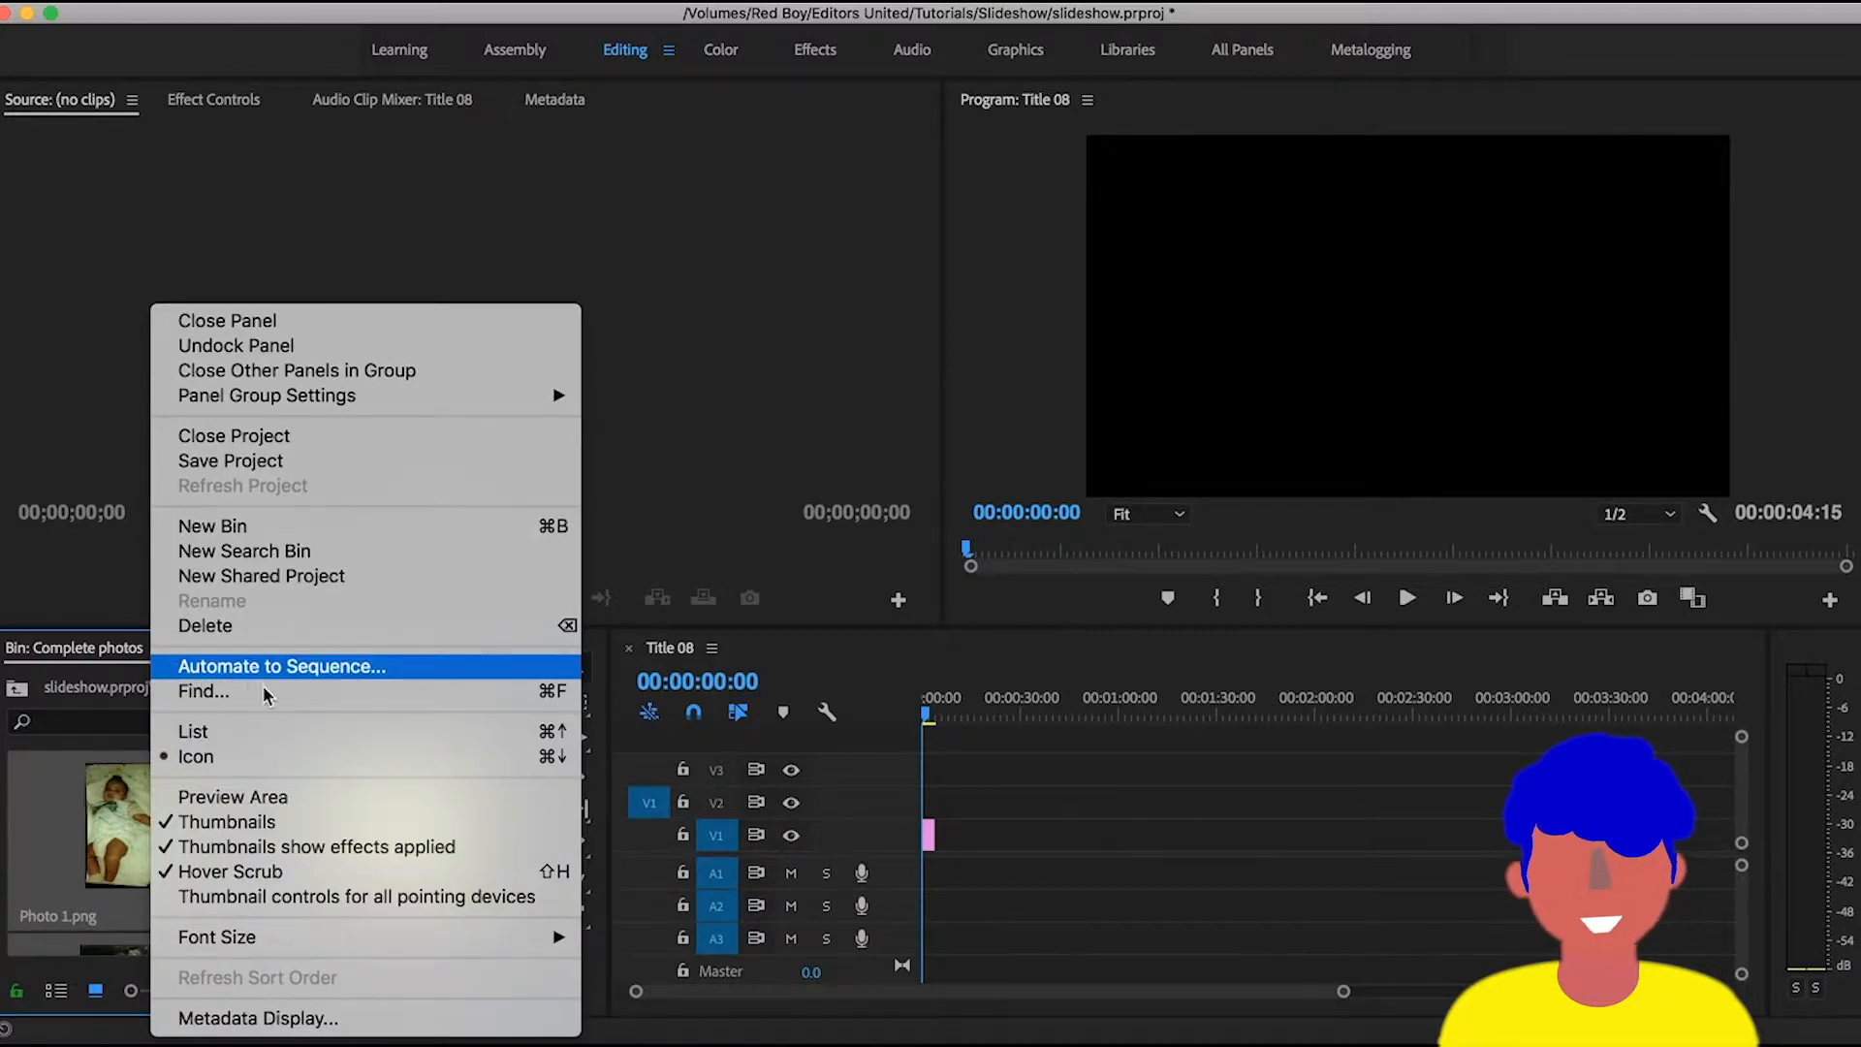
left_click(92, 539)
key("super+shift+slash")
type("autom")
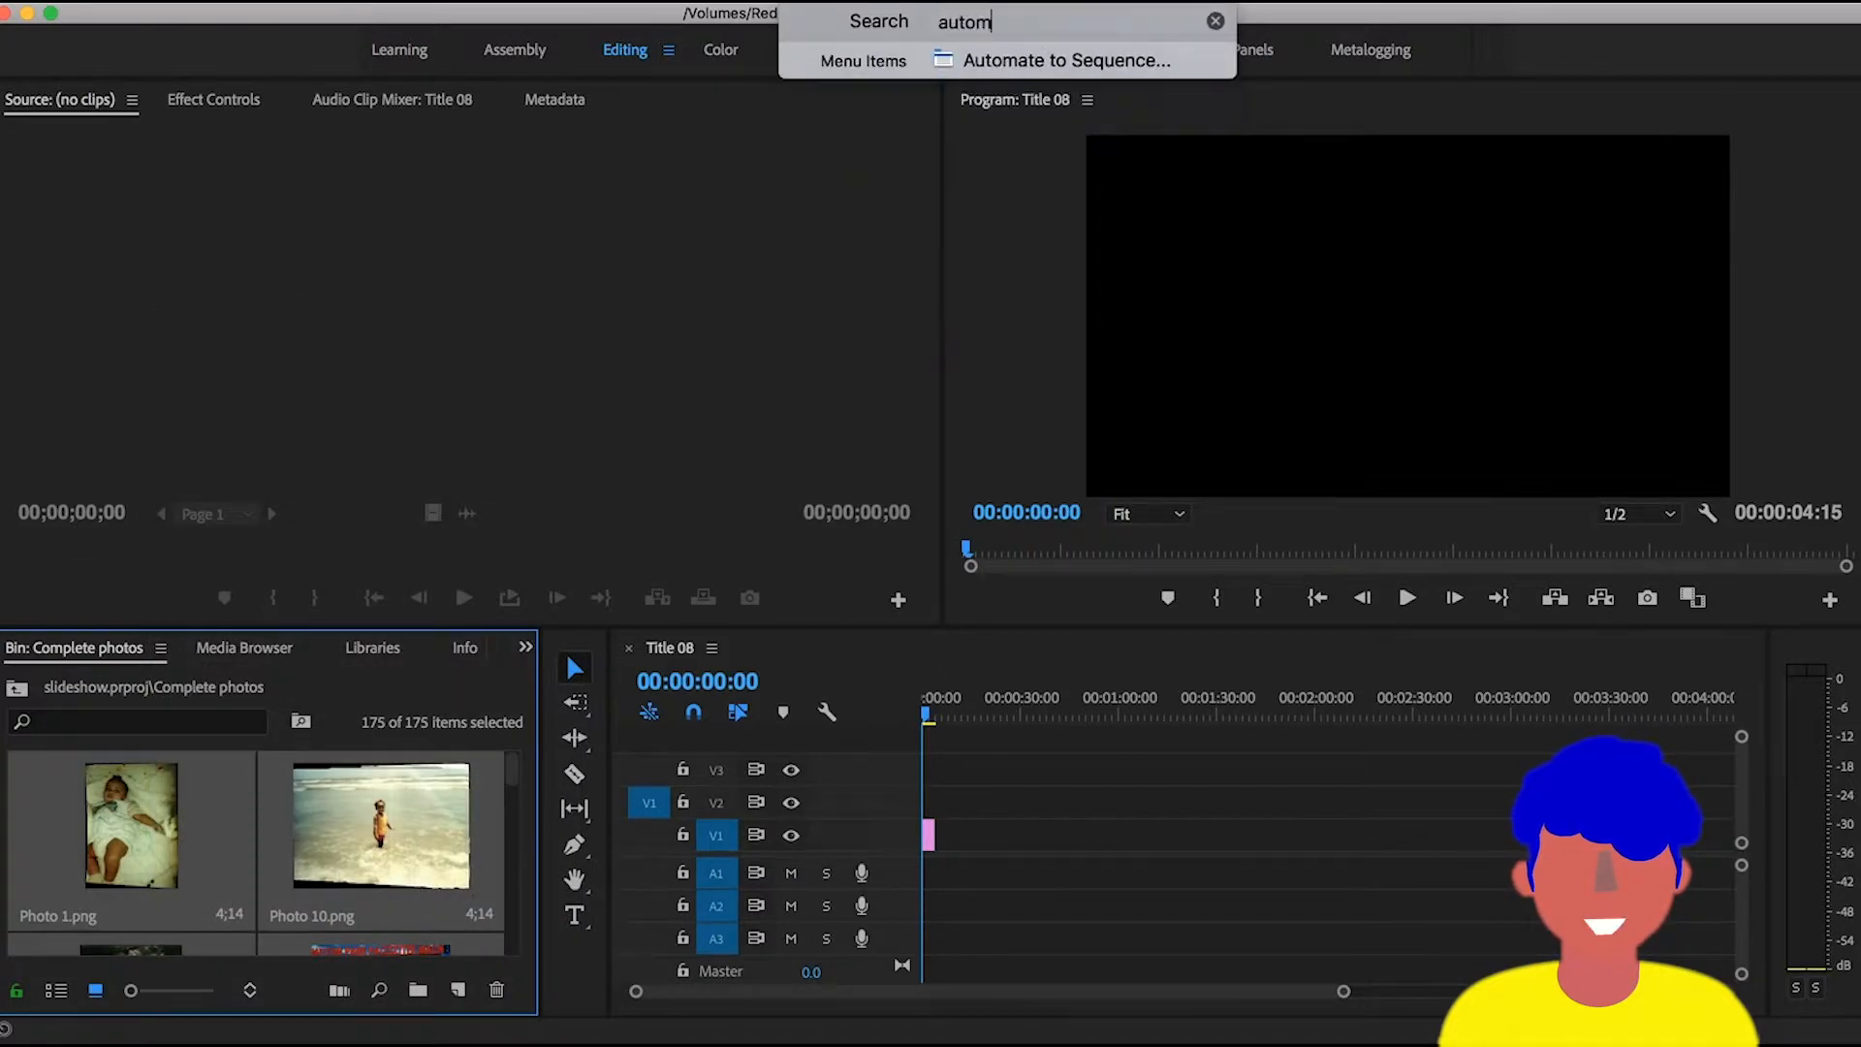
left_click(1055, 71)
left_click(832, 4)
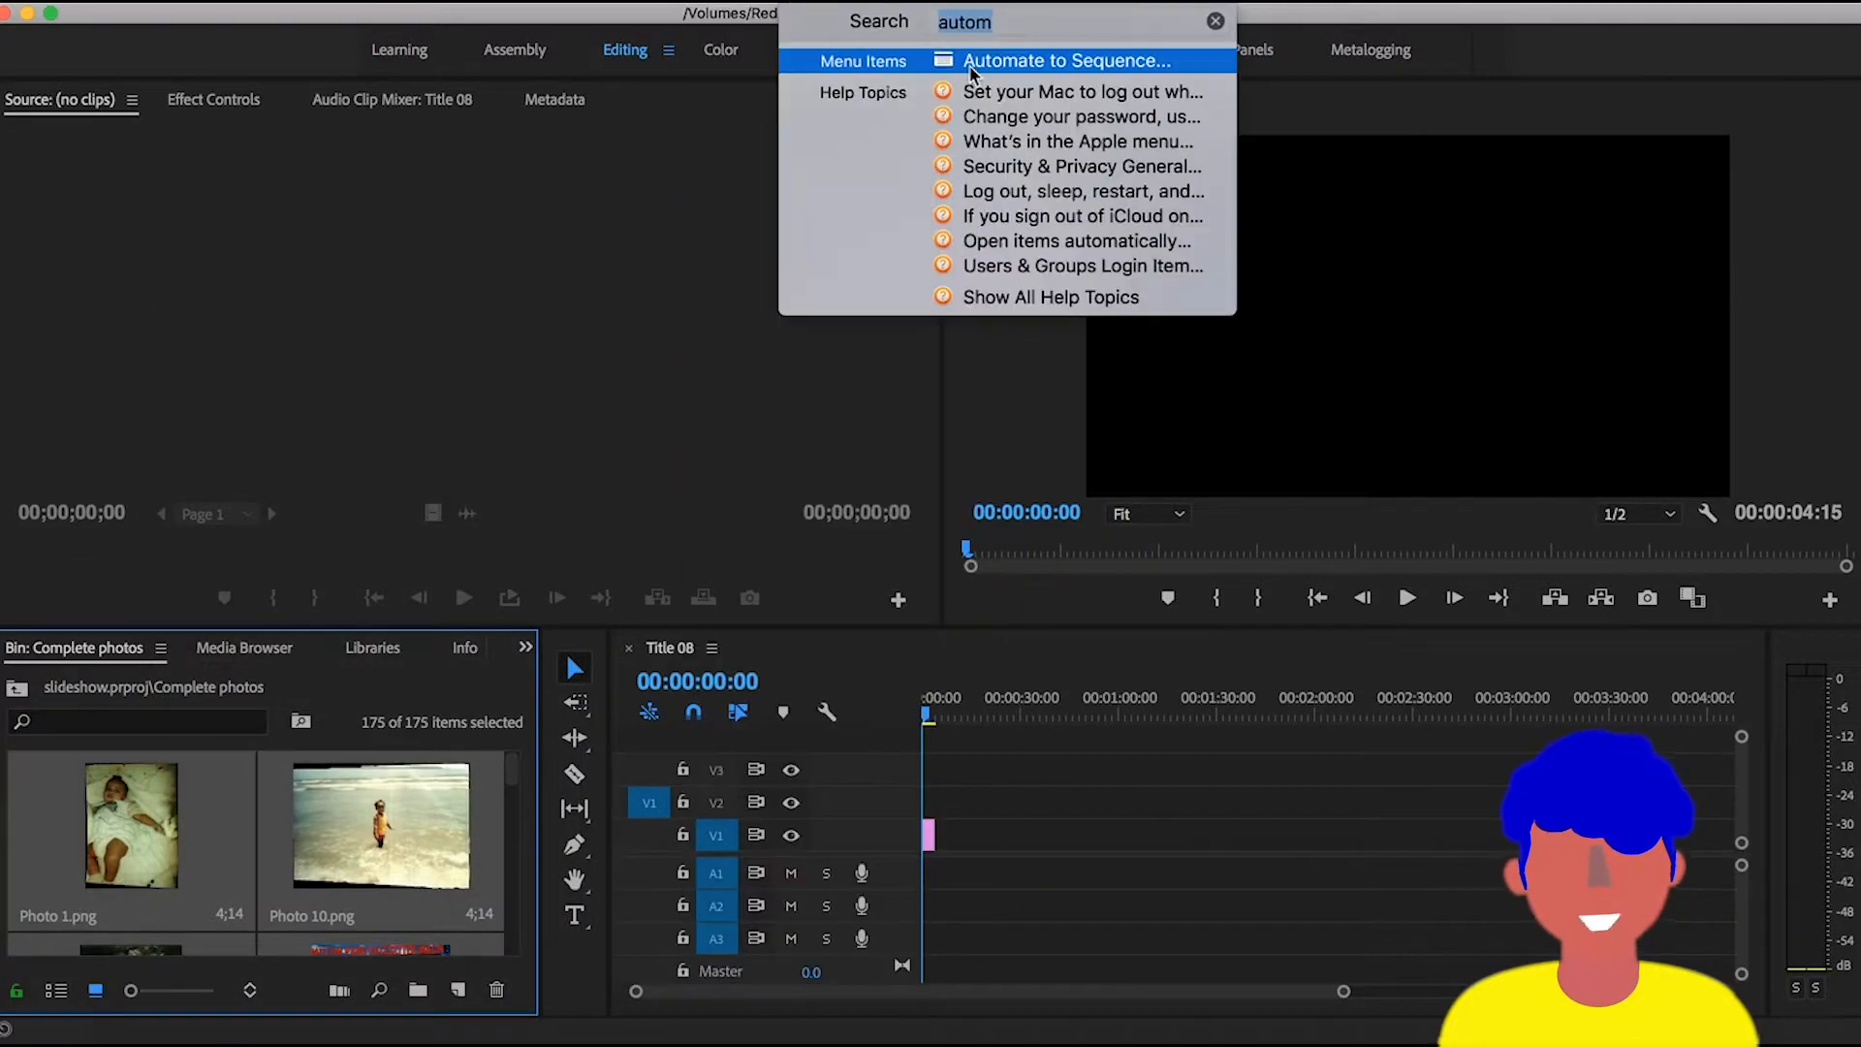
mouse_move(972, 72)
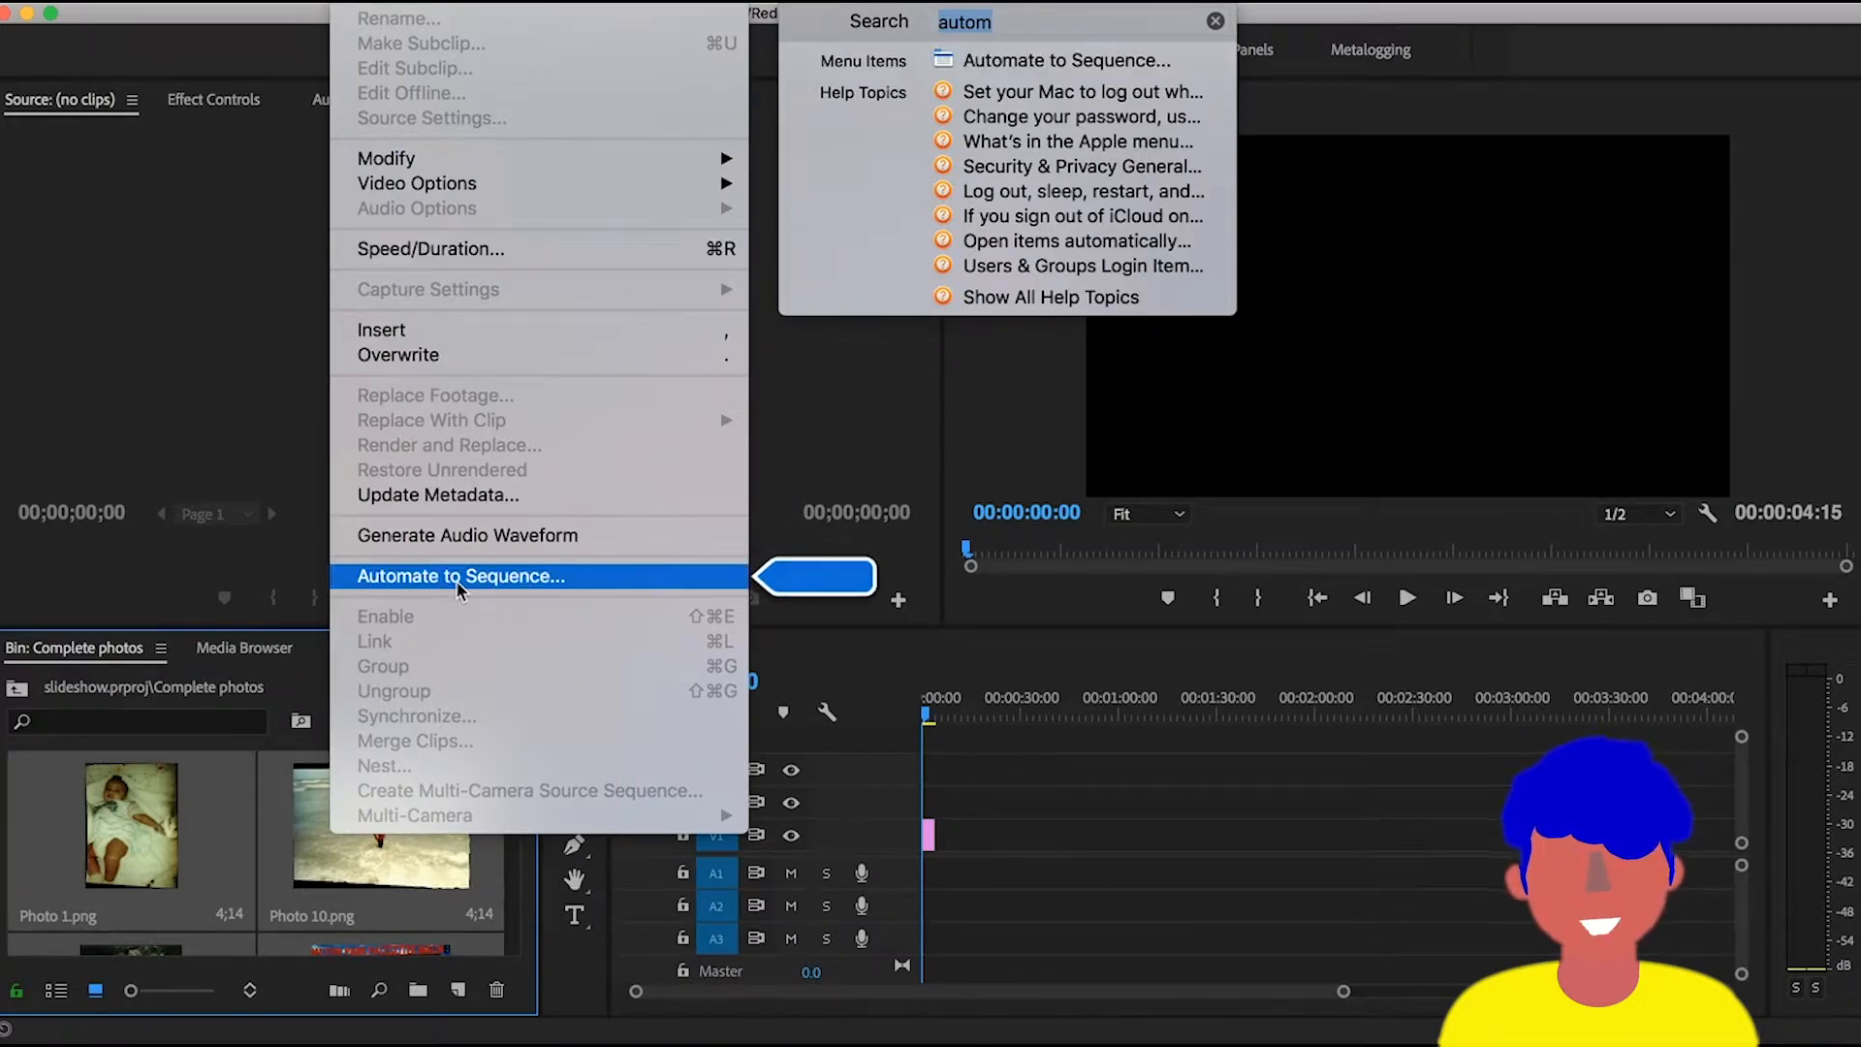
left_click(194, 565)
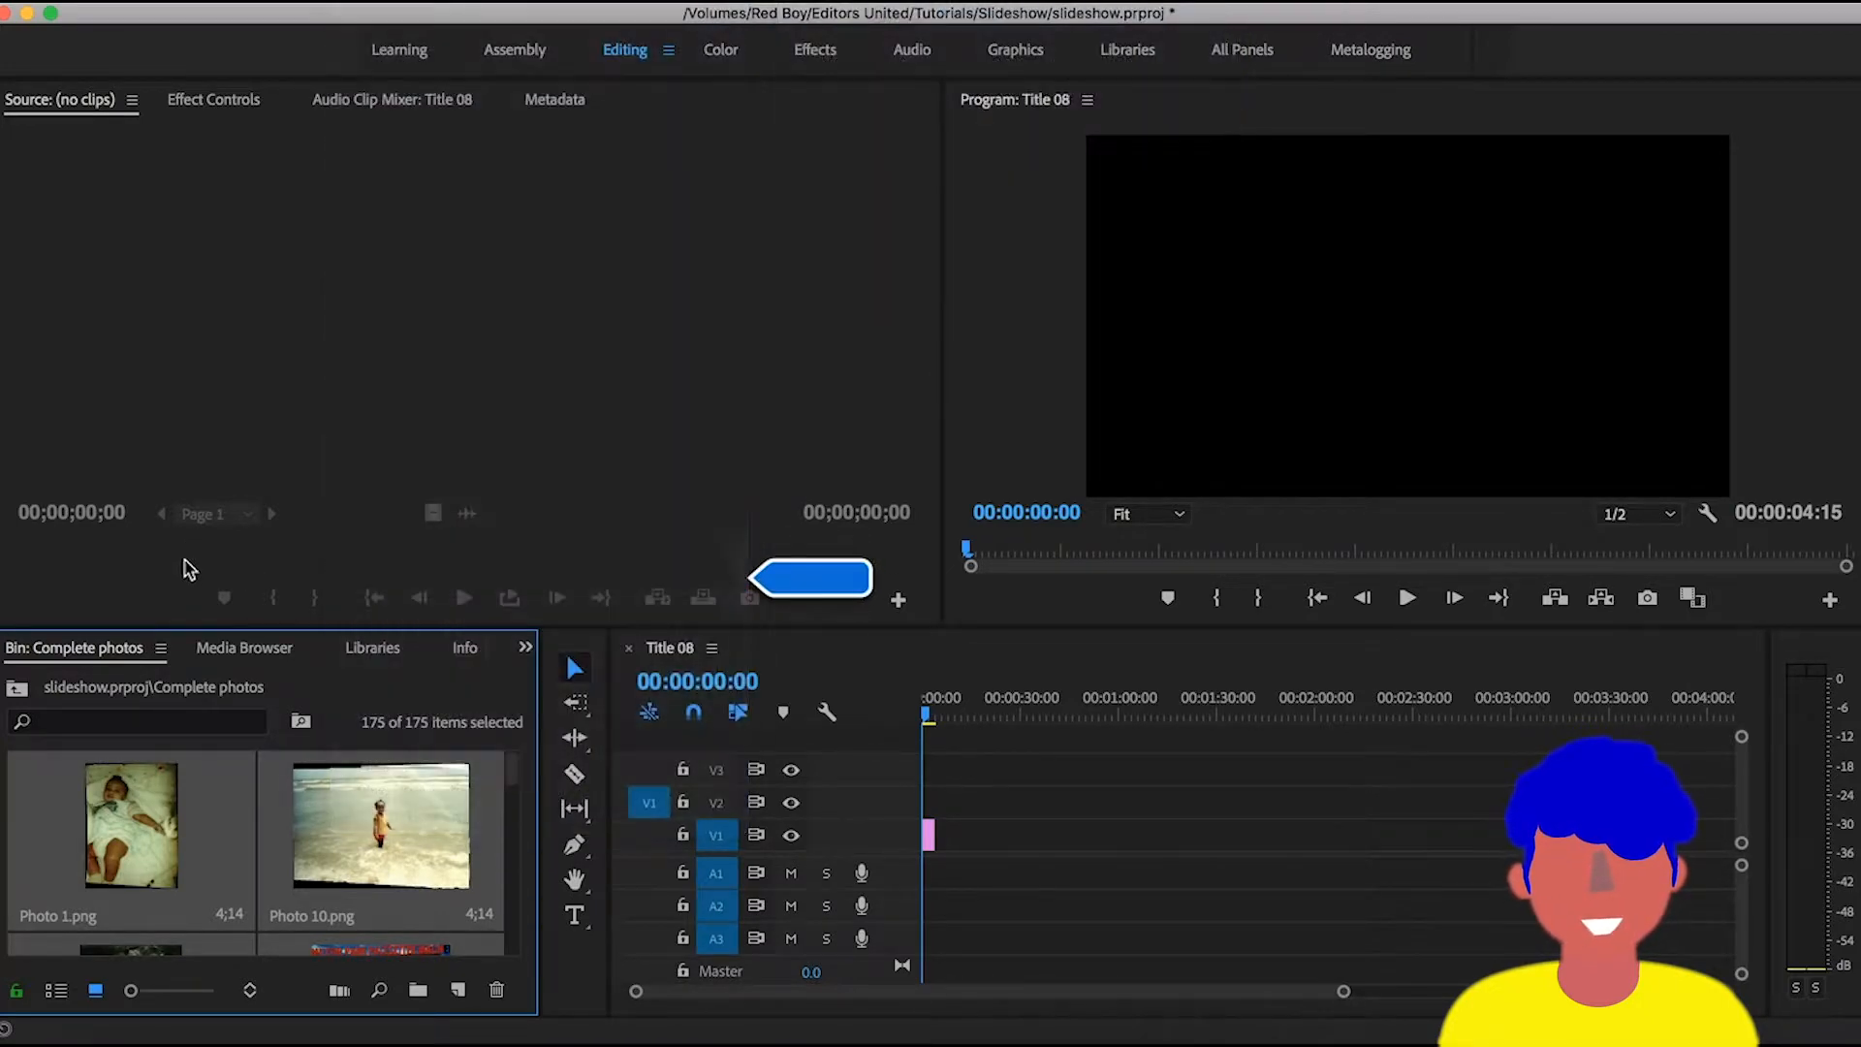
- Automate the selected photos to the sequence in sort order, placed sequentially as insert edits with a 5-frame overlap and default transitions
left_click(162, 648)
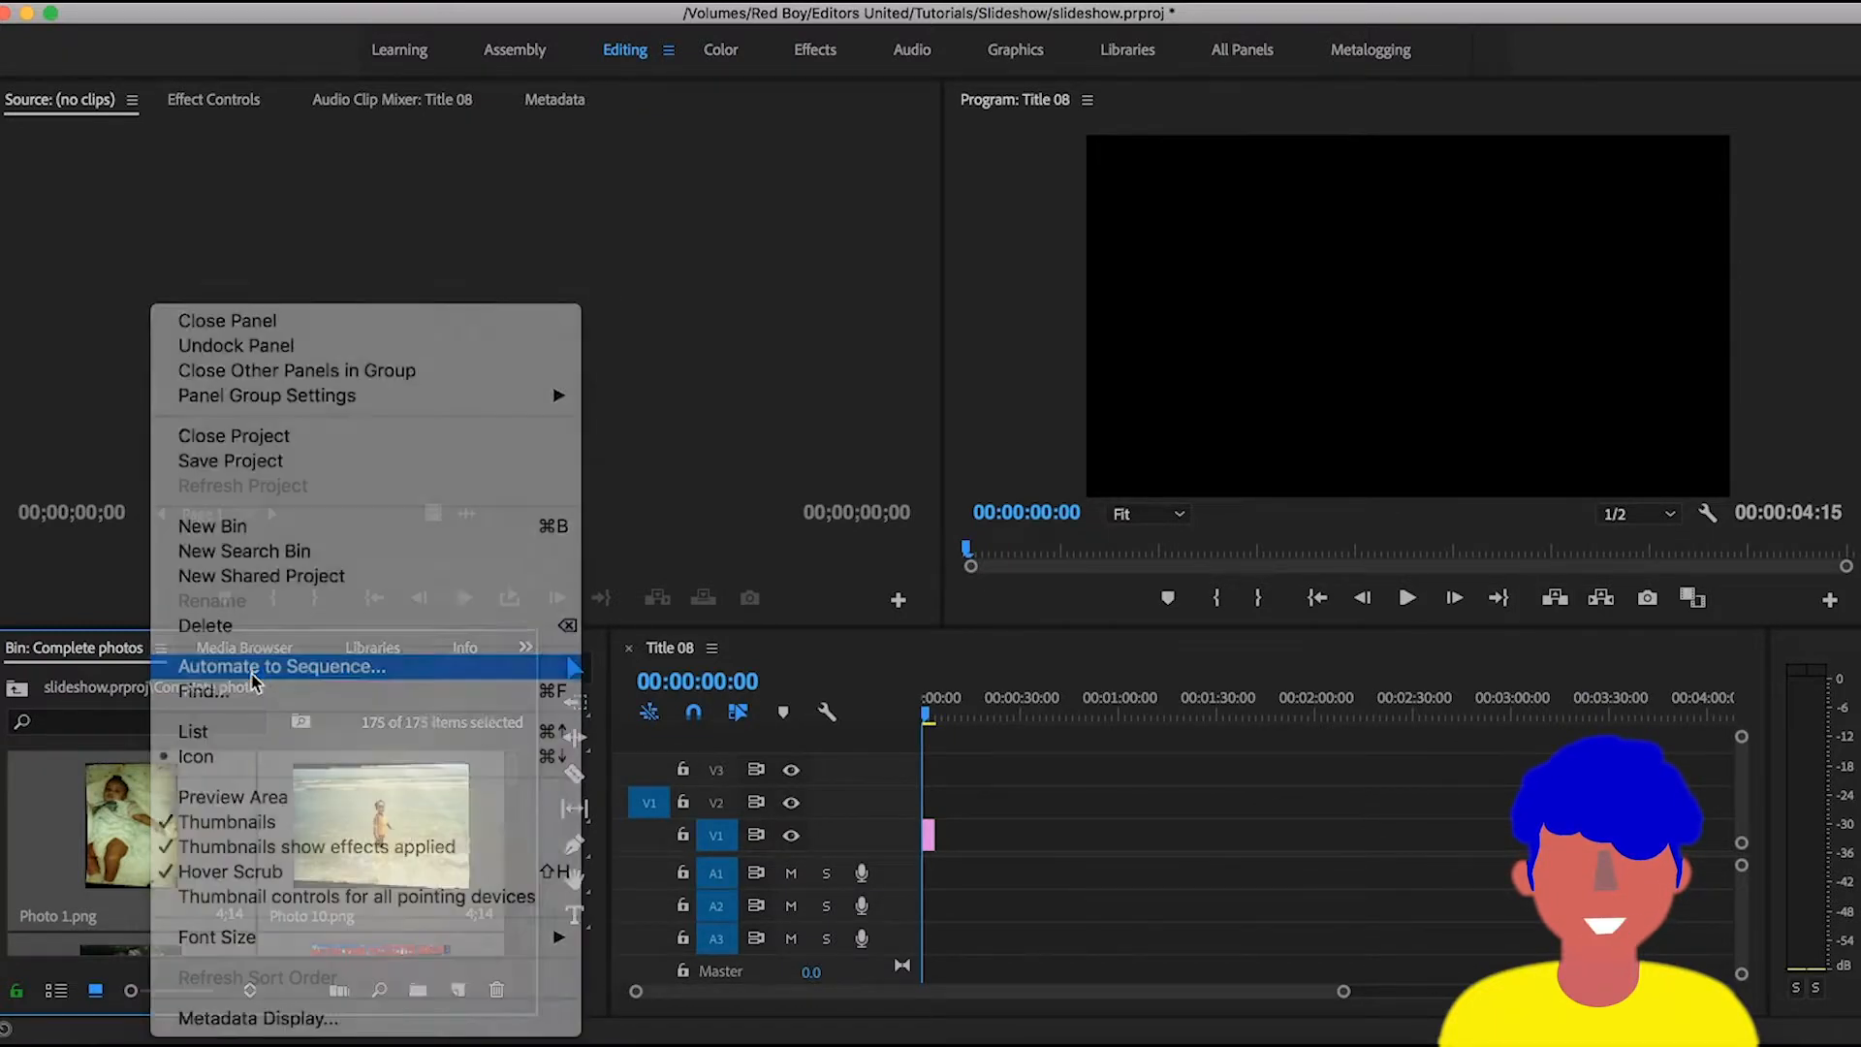
left_click(254, 668)
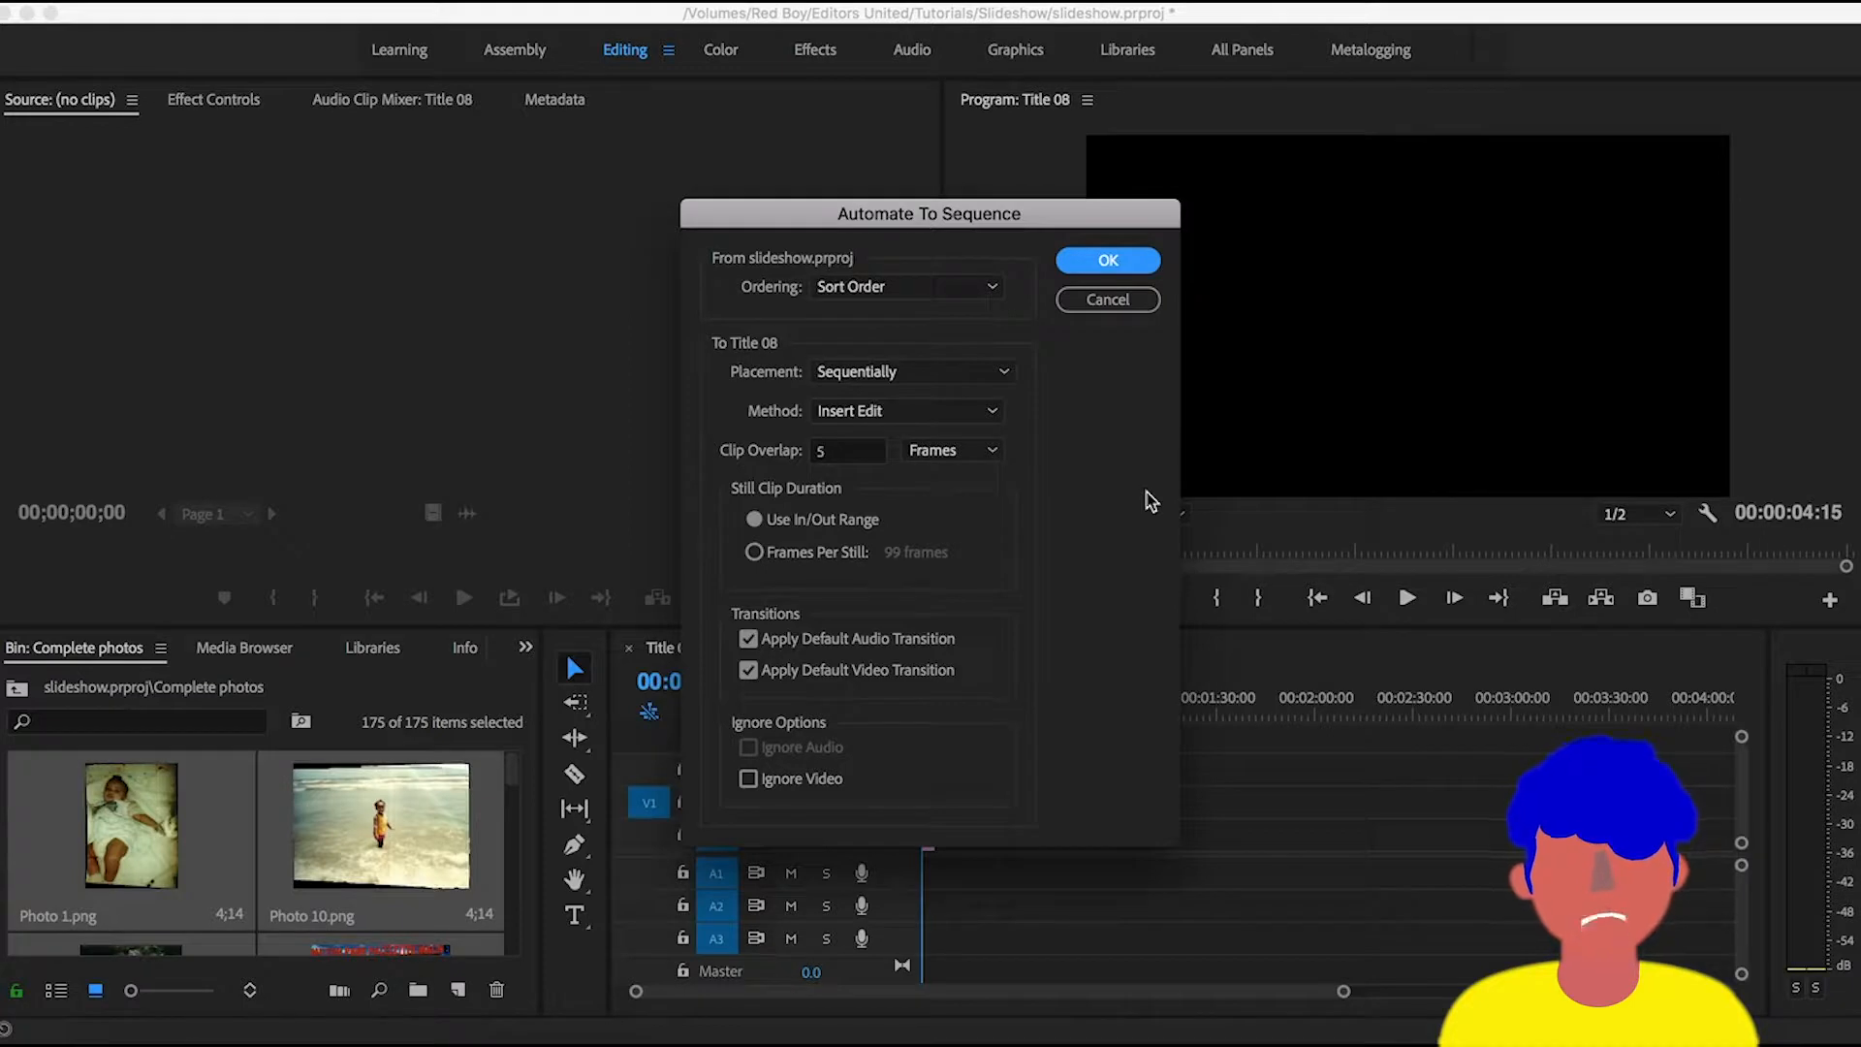
left_click(913, 287)
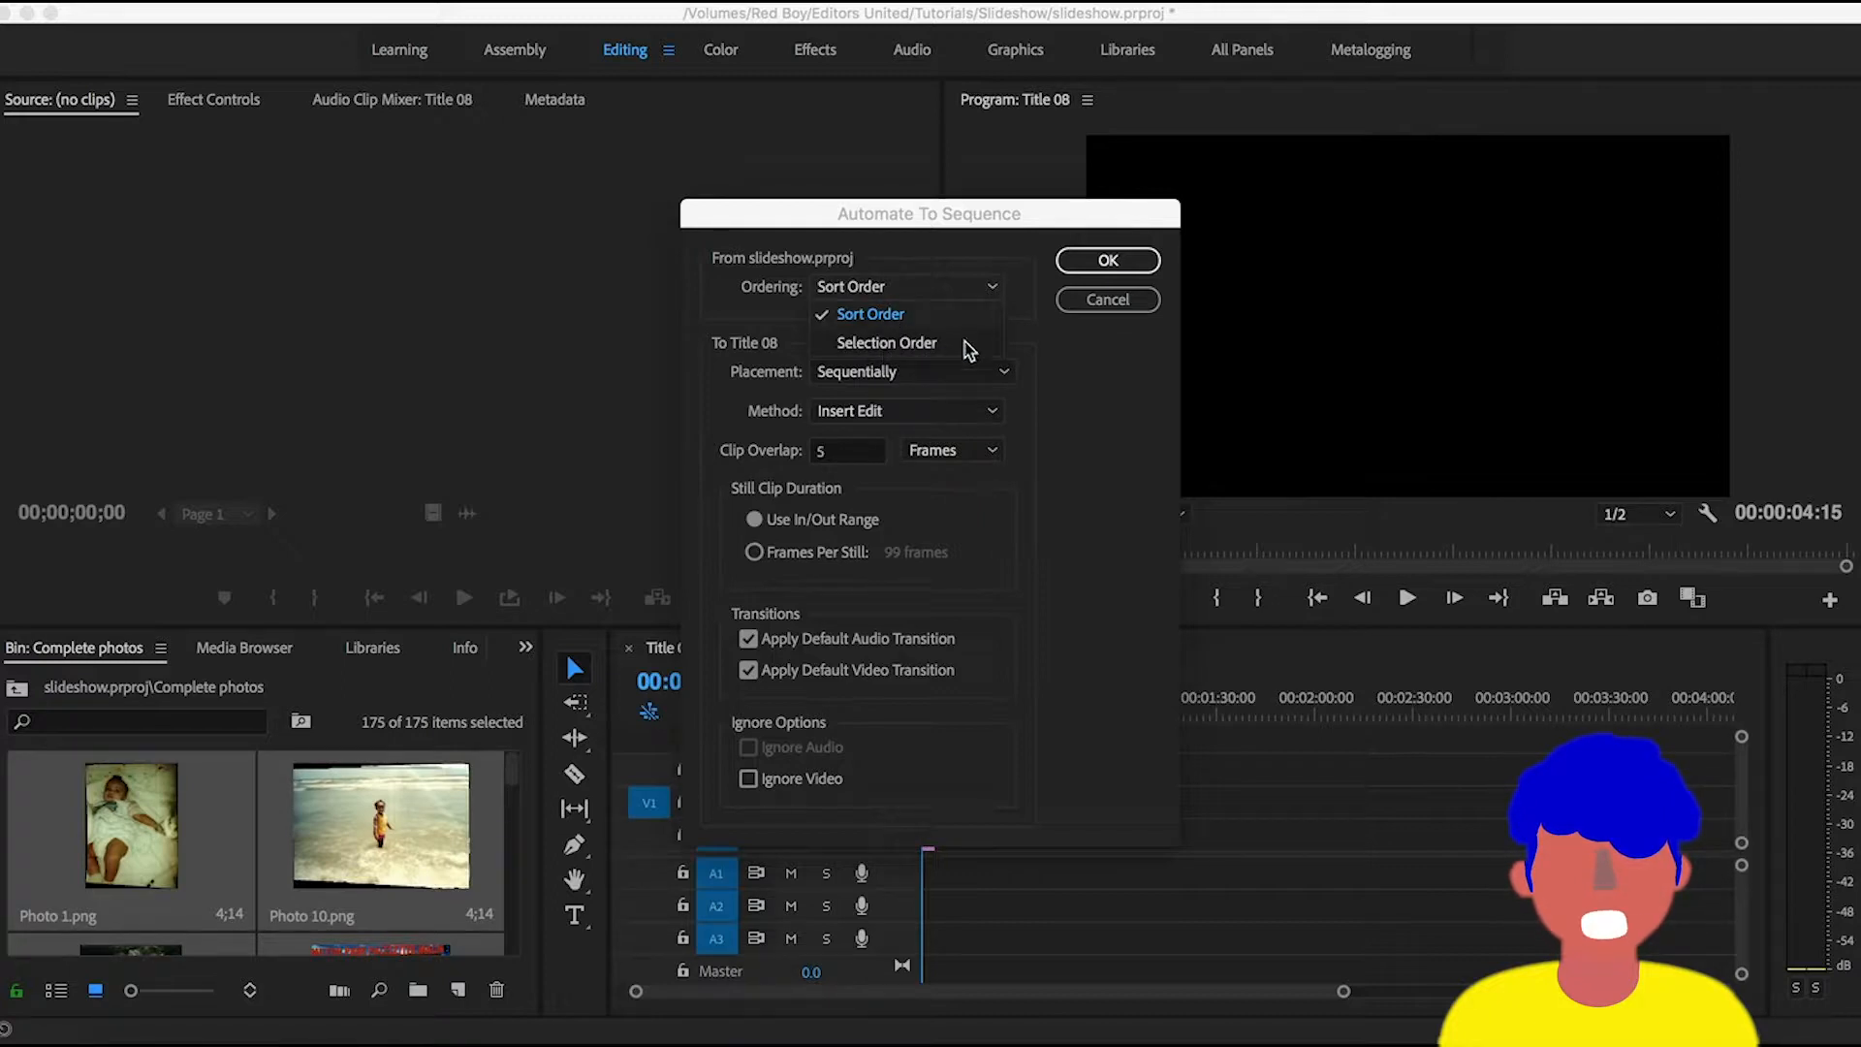
left_click(1071, 362)
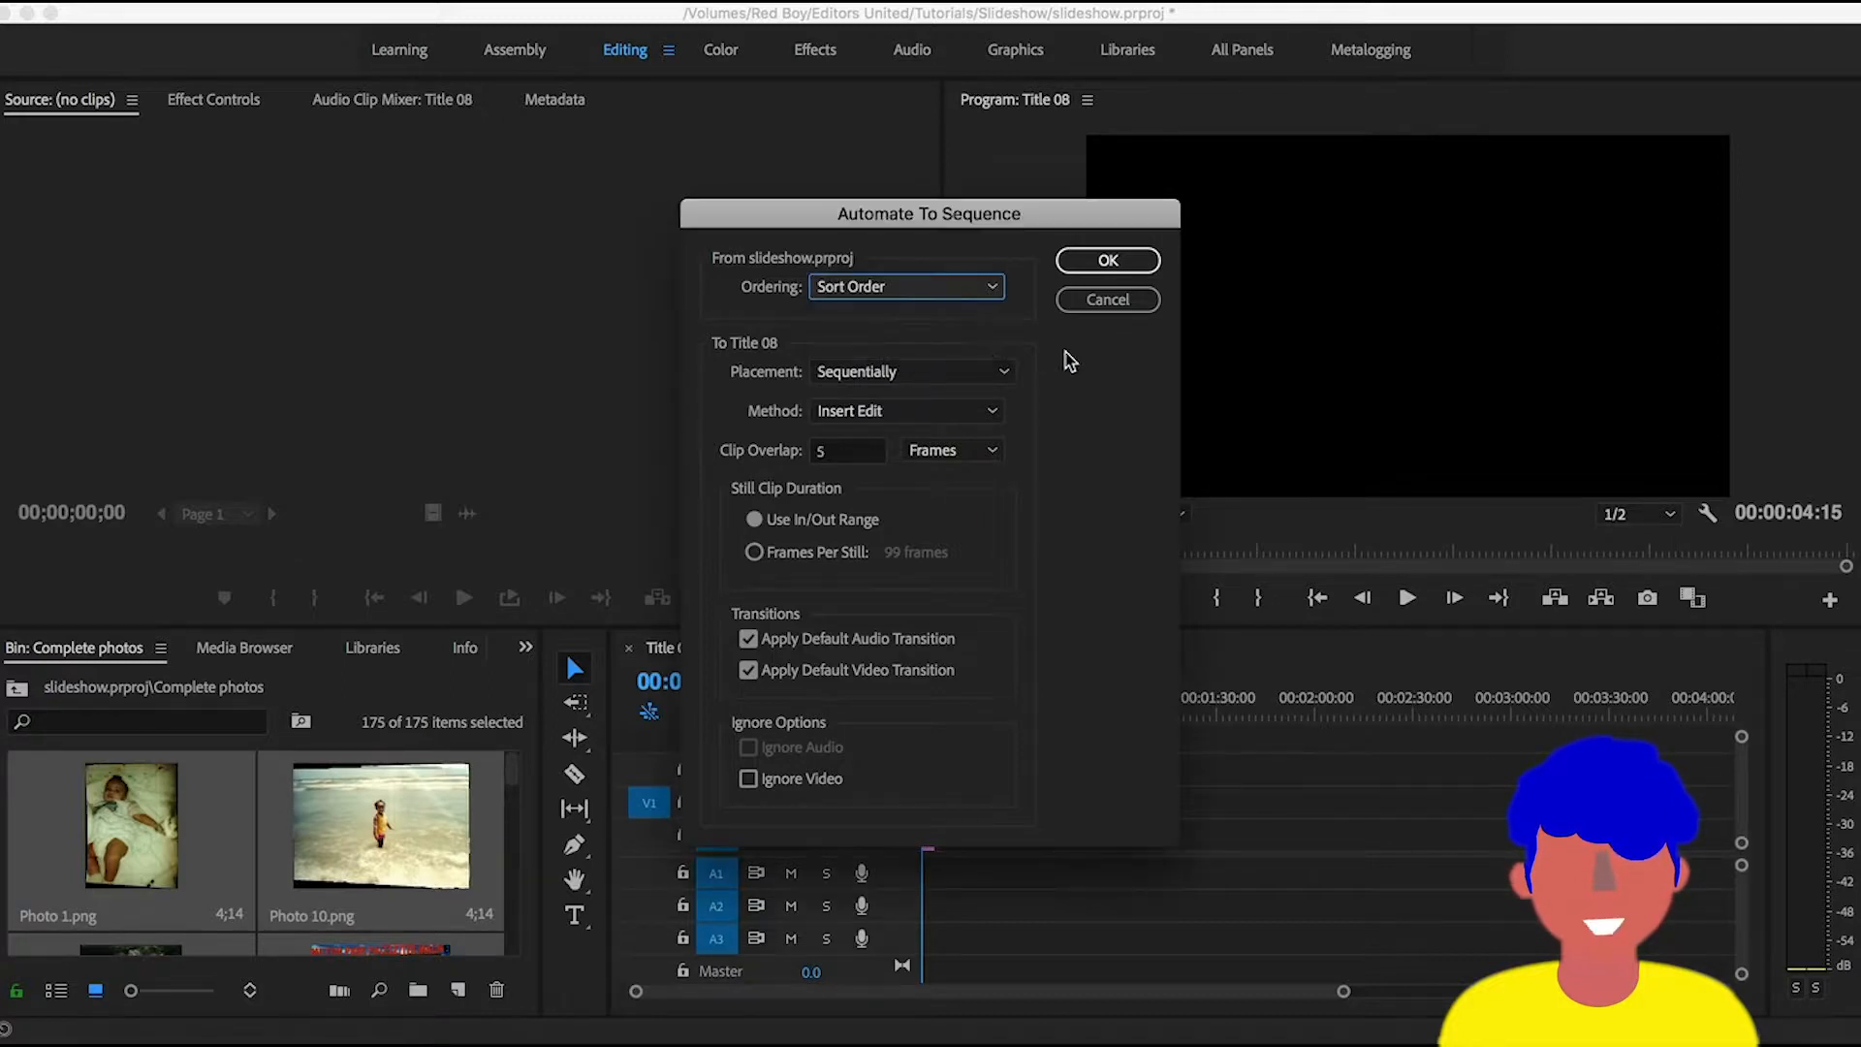
left_click(890, 376)
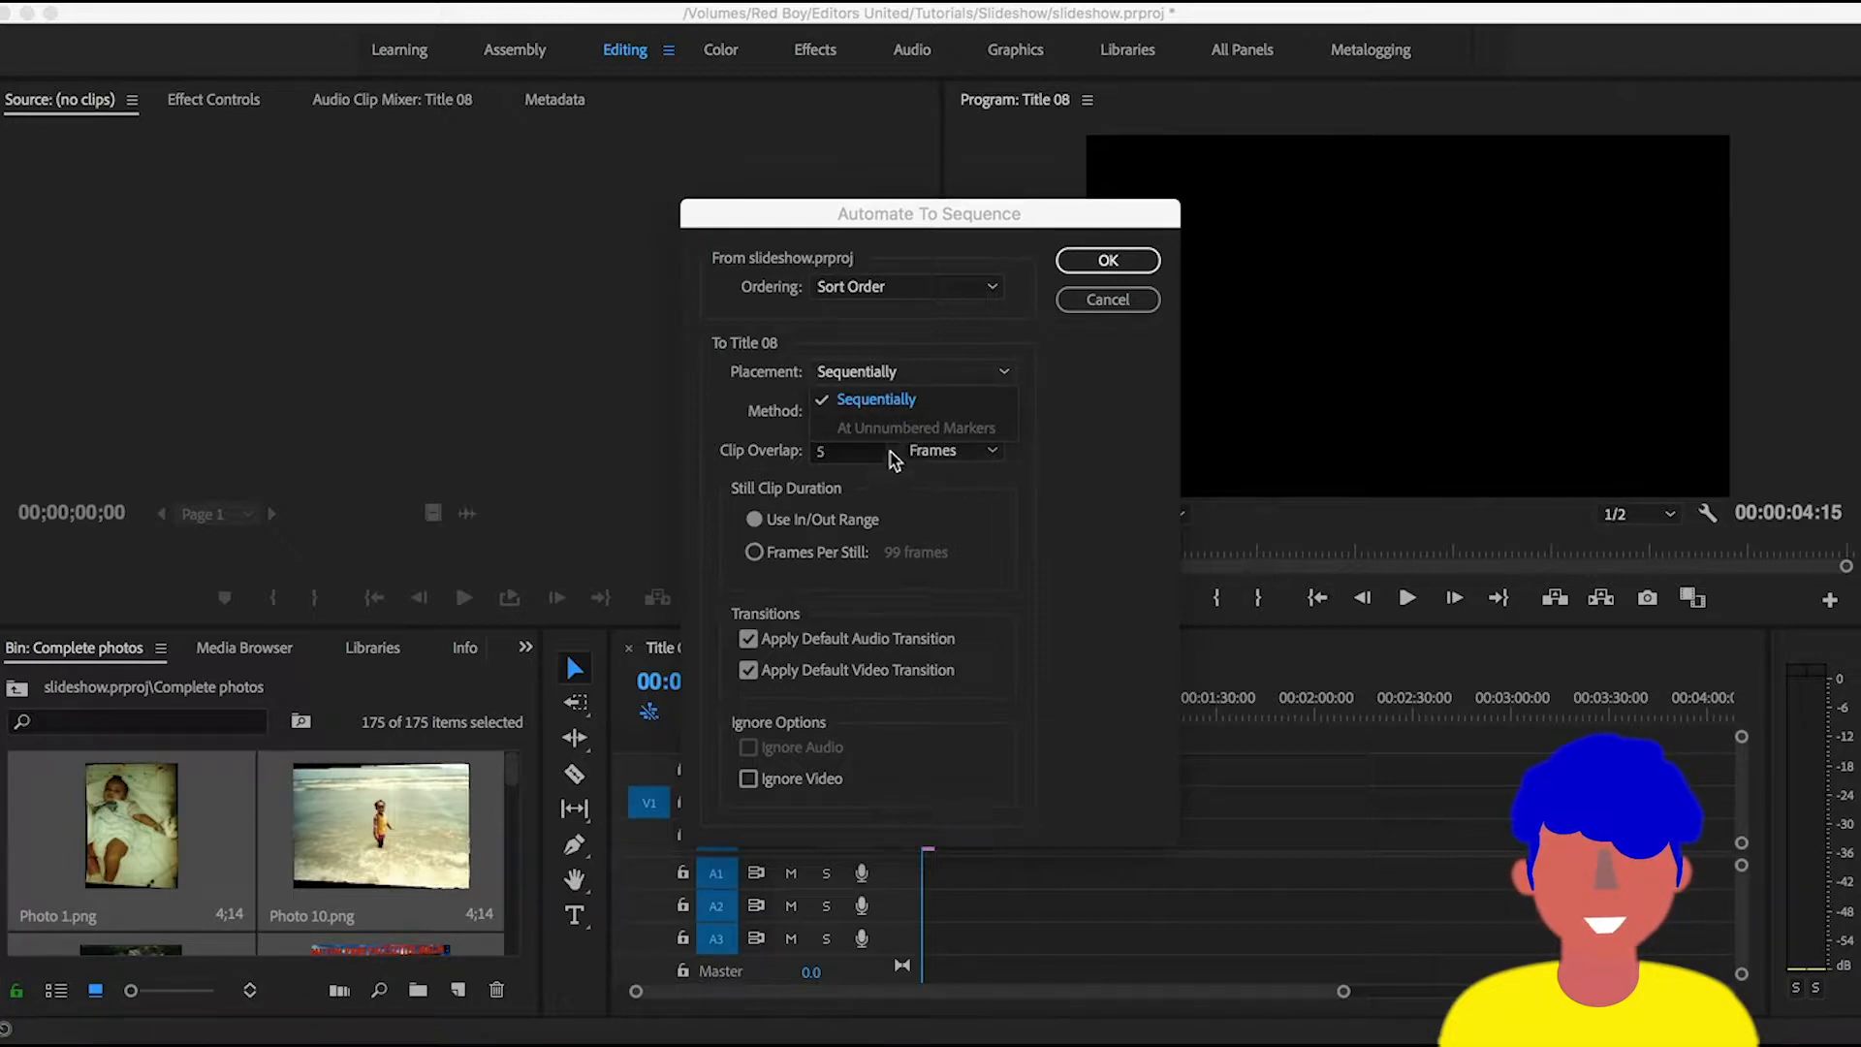
left_click(1069, 441)
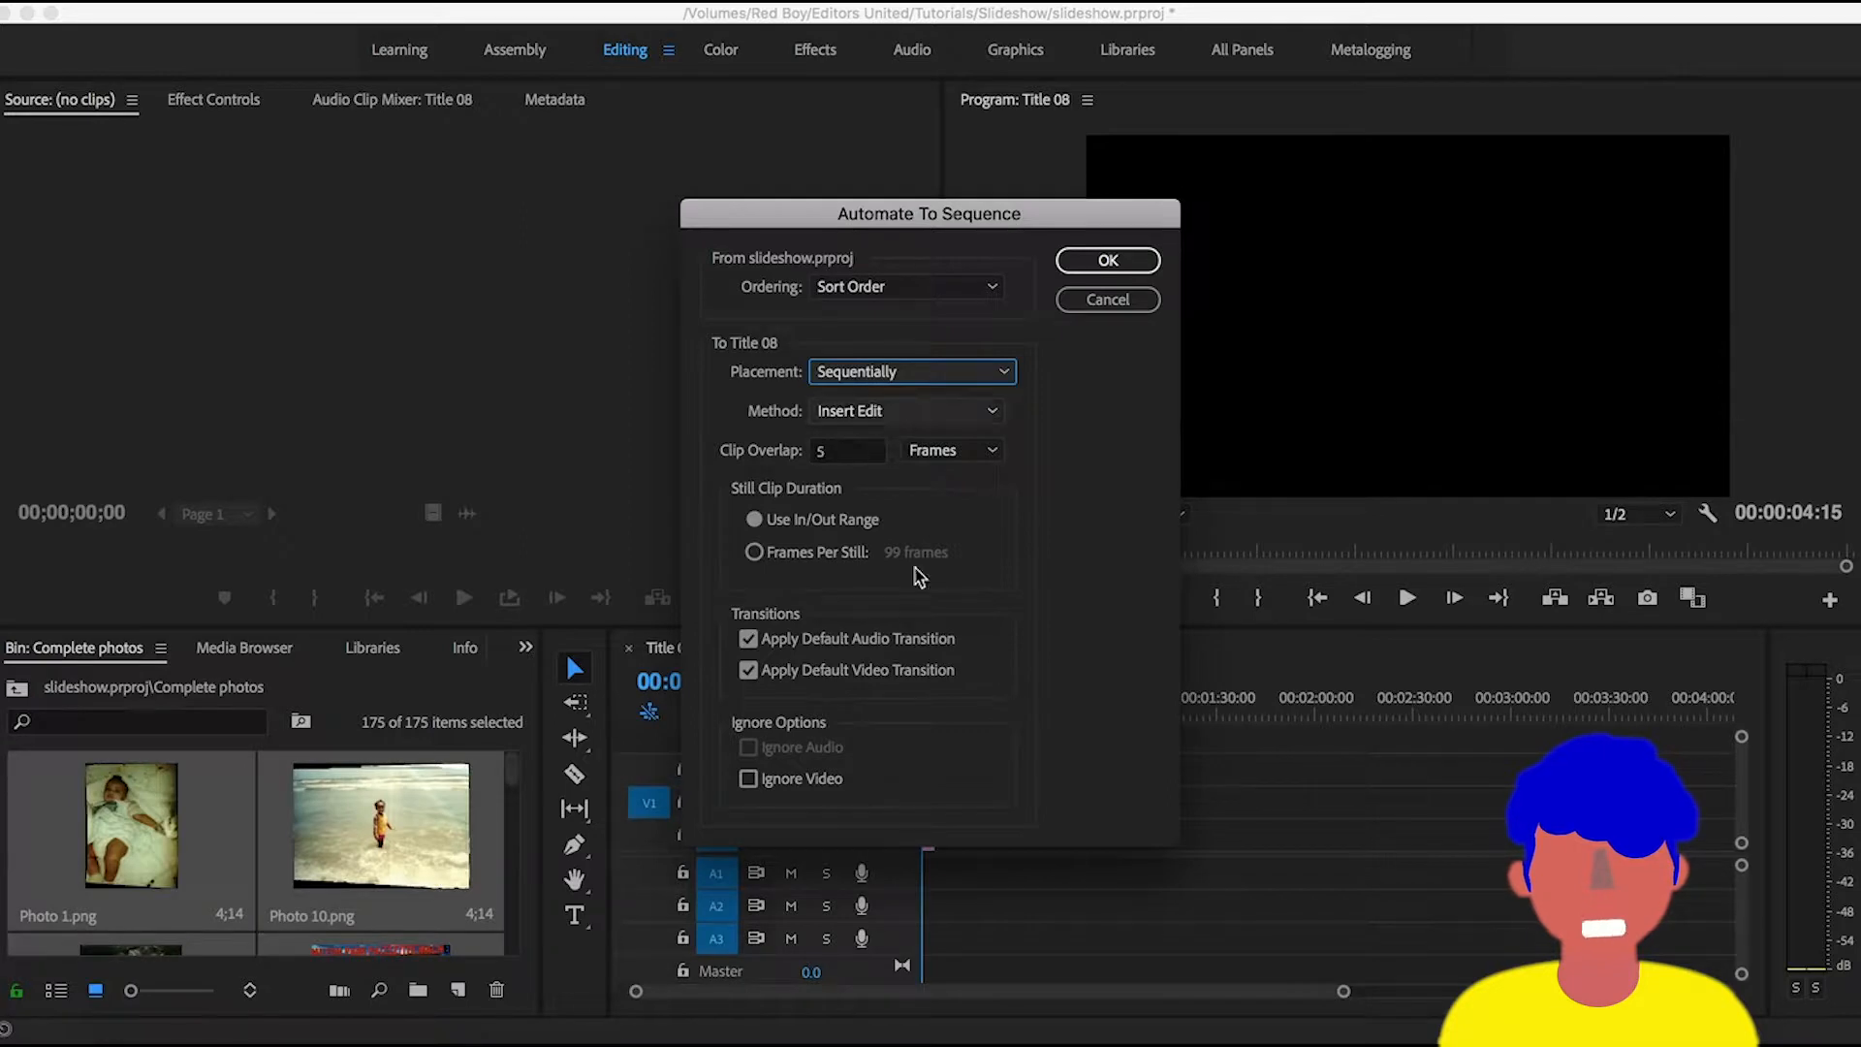
left_click(965, 415)
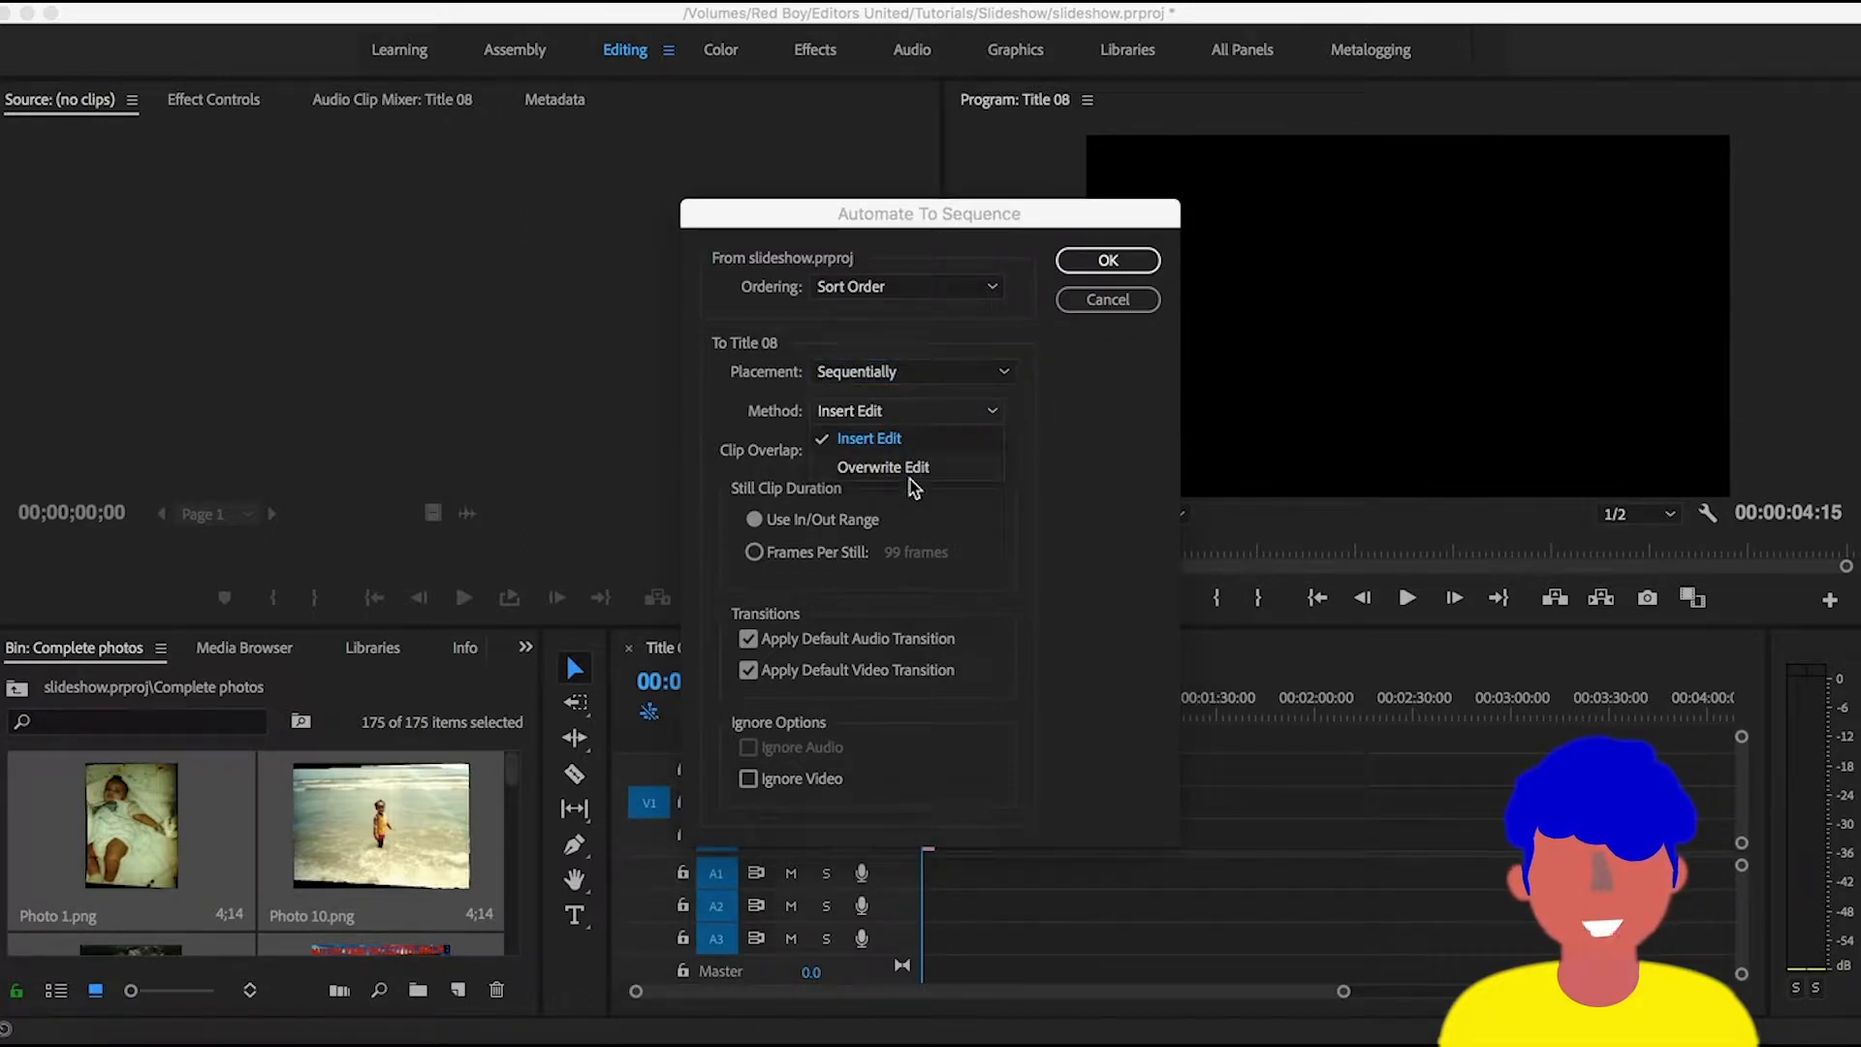
left_click(1026, 469)
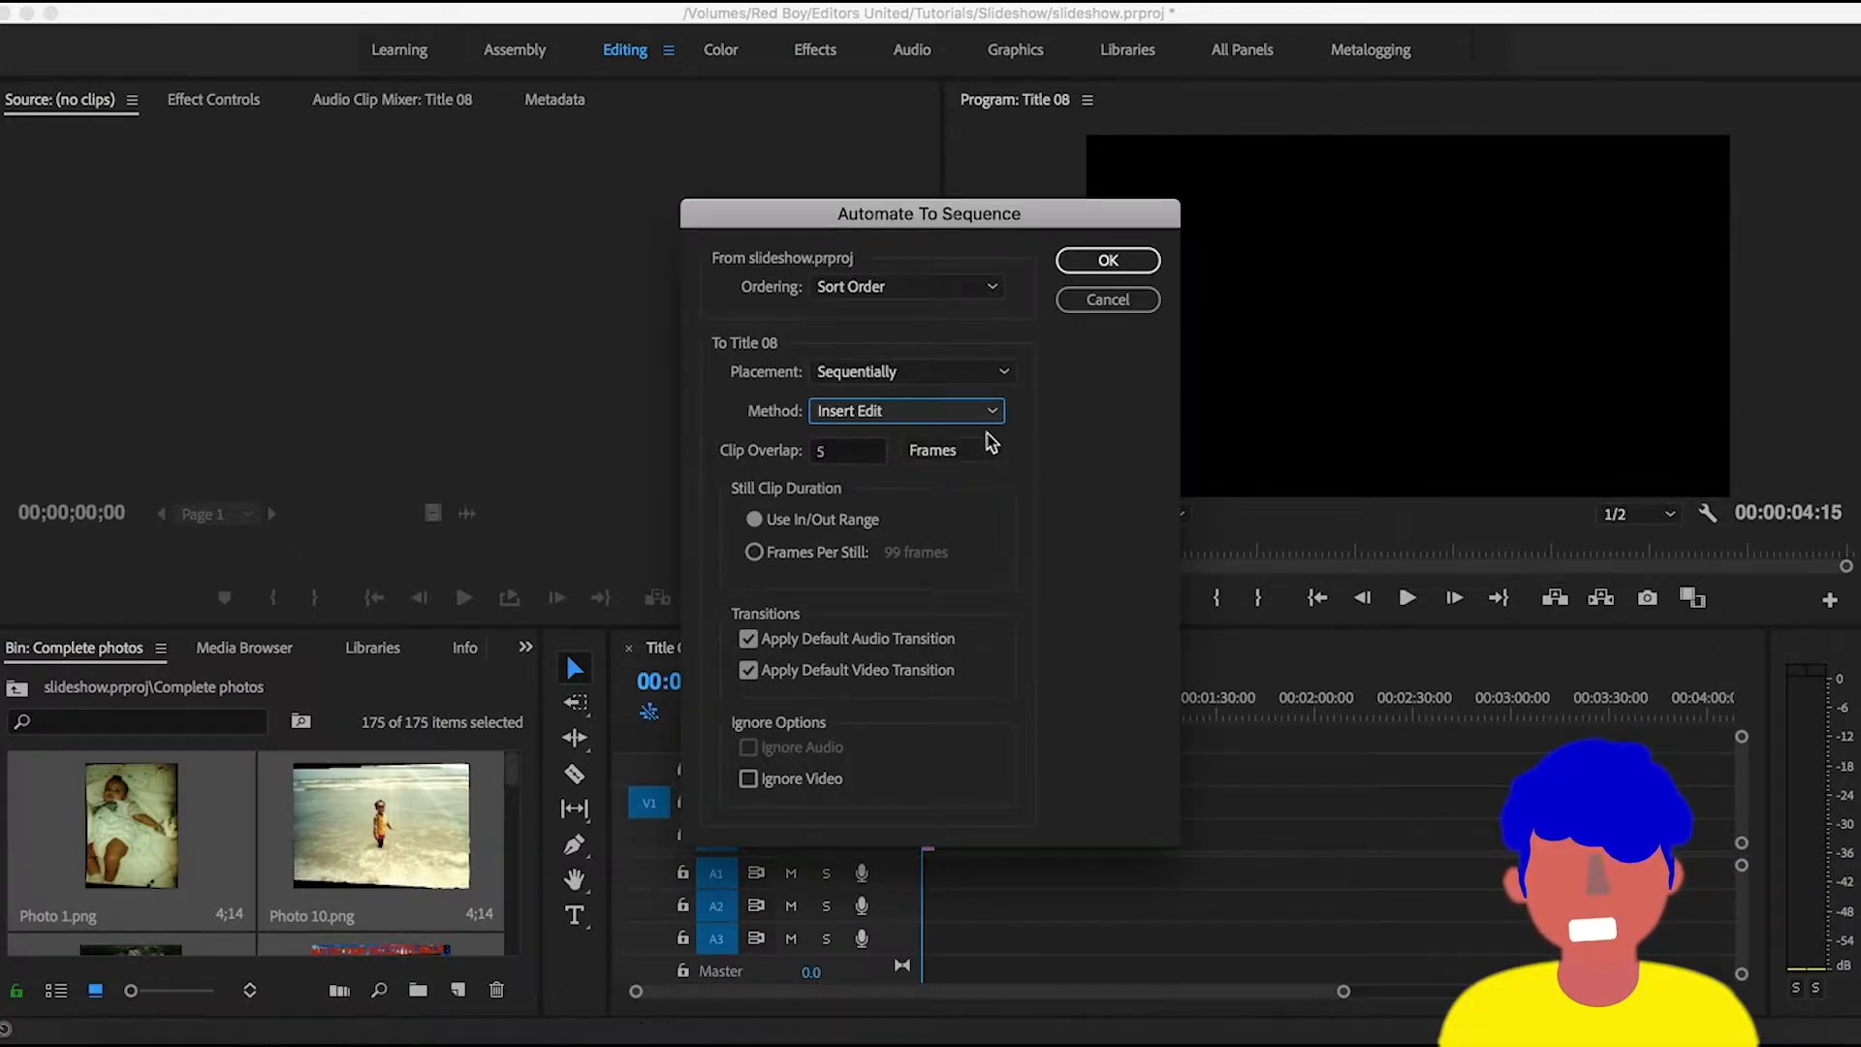
left_click(958, 415)
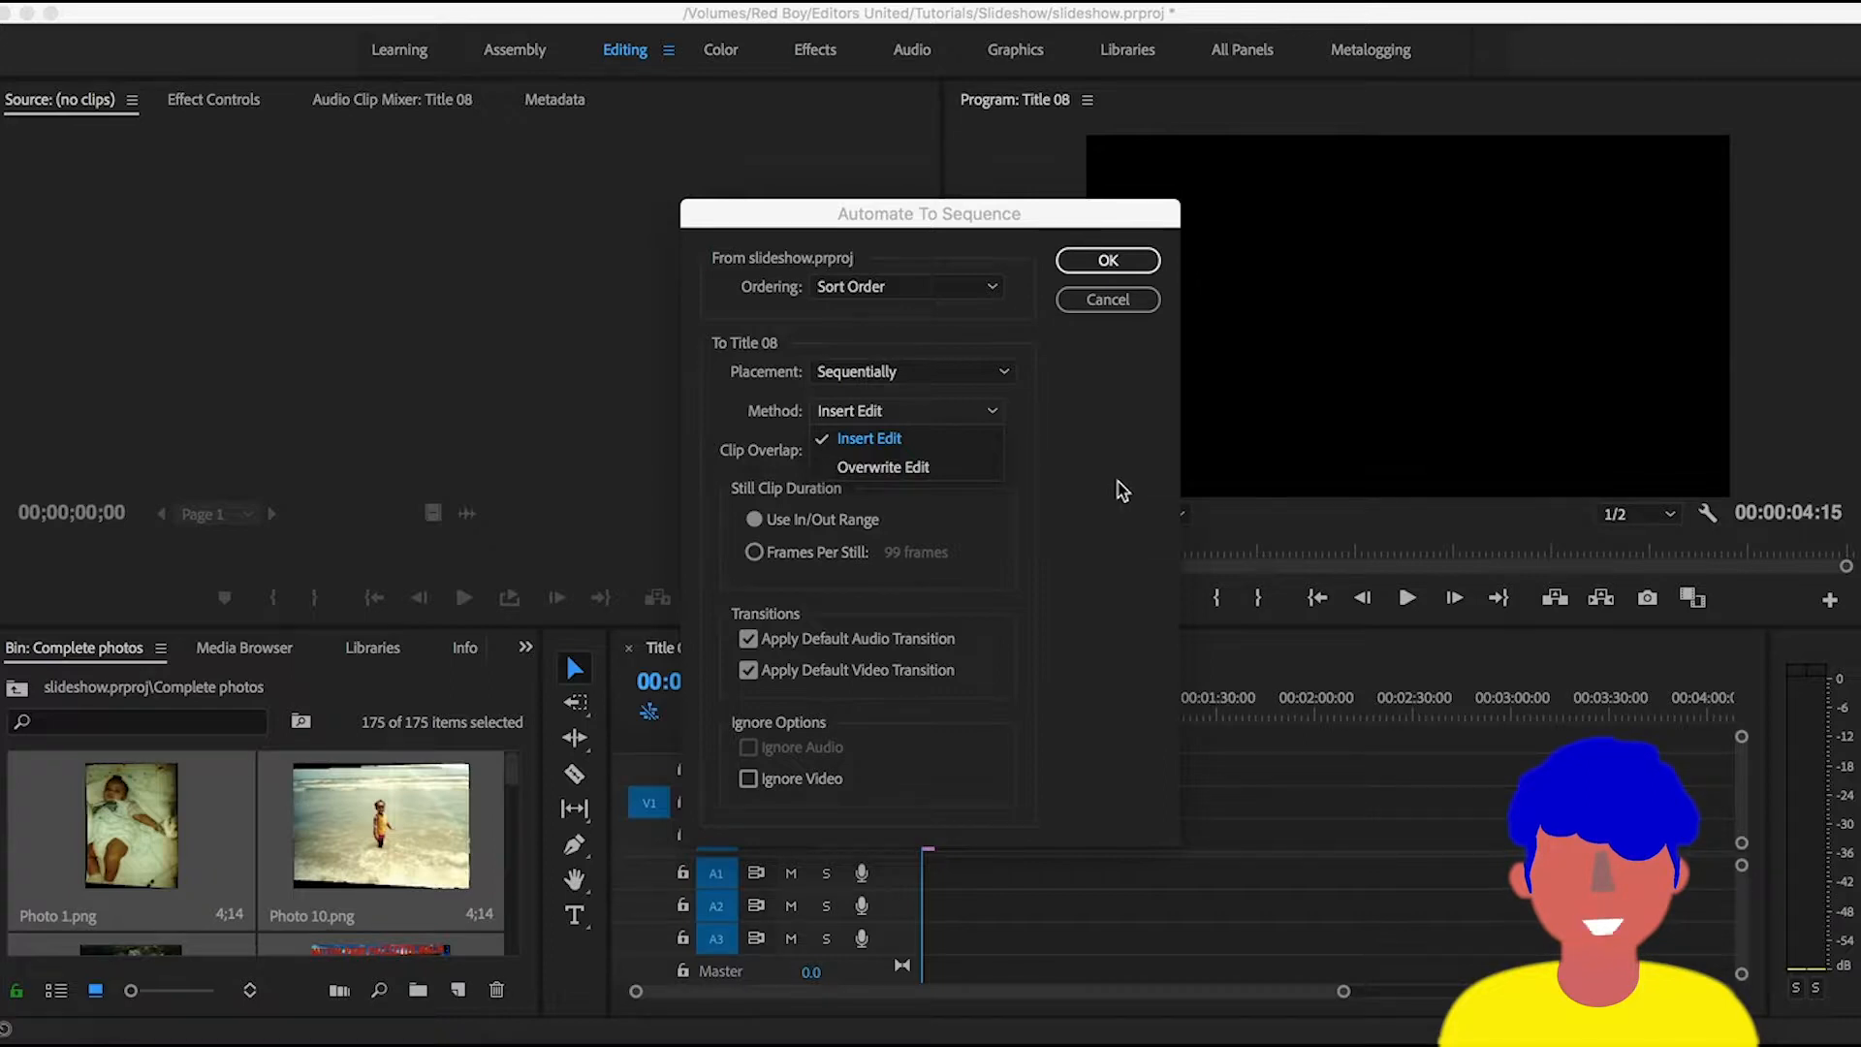
left_click(1121, 490)
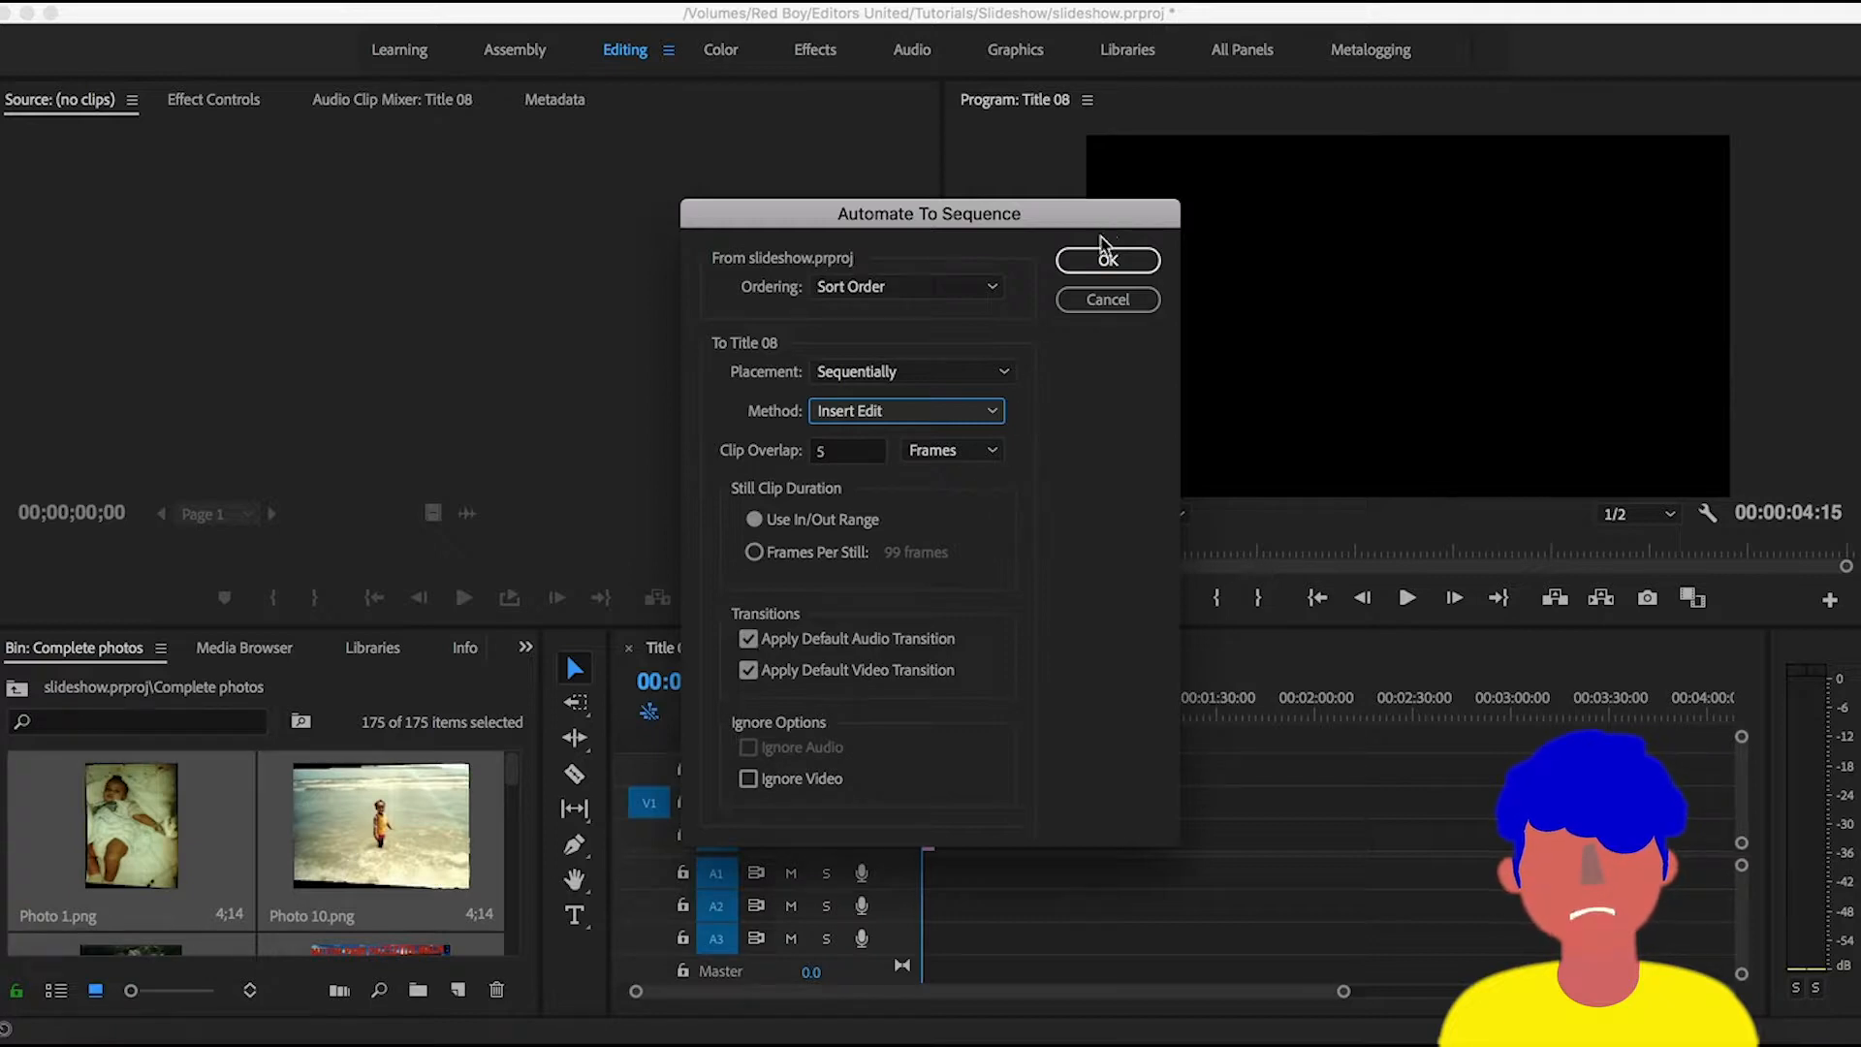
left_click(1096, 269)
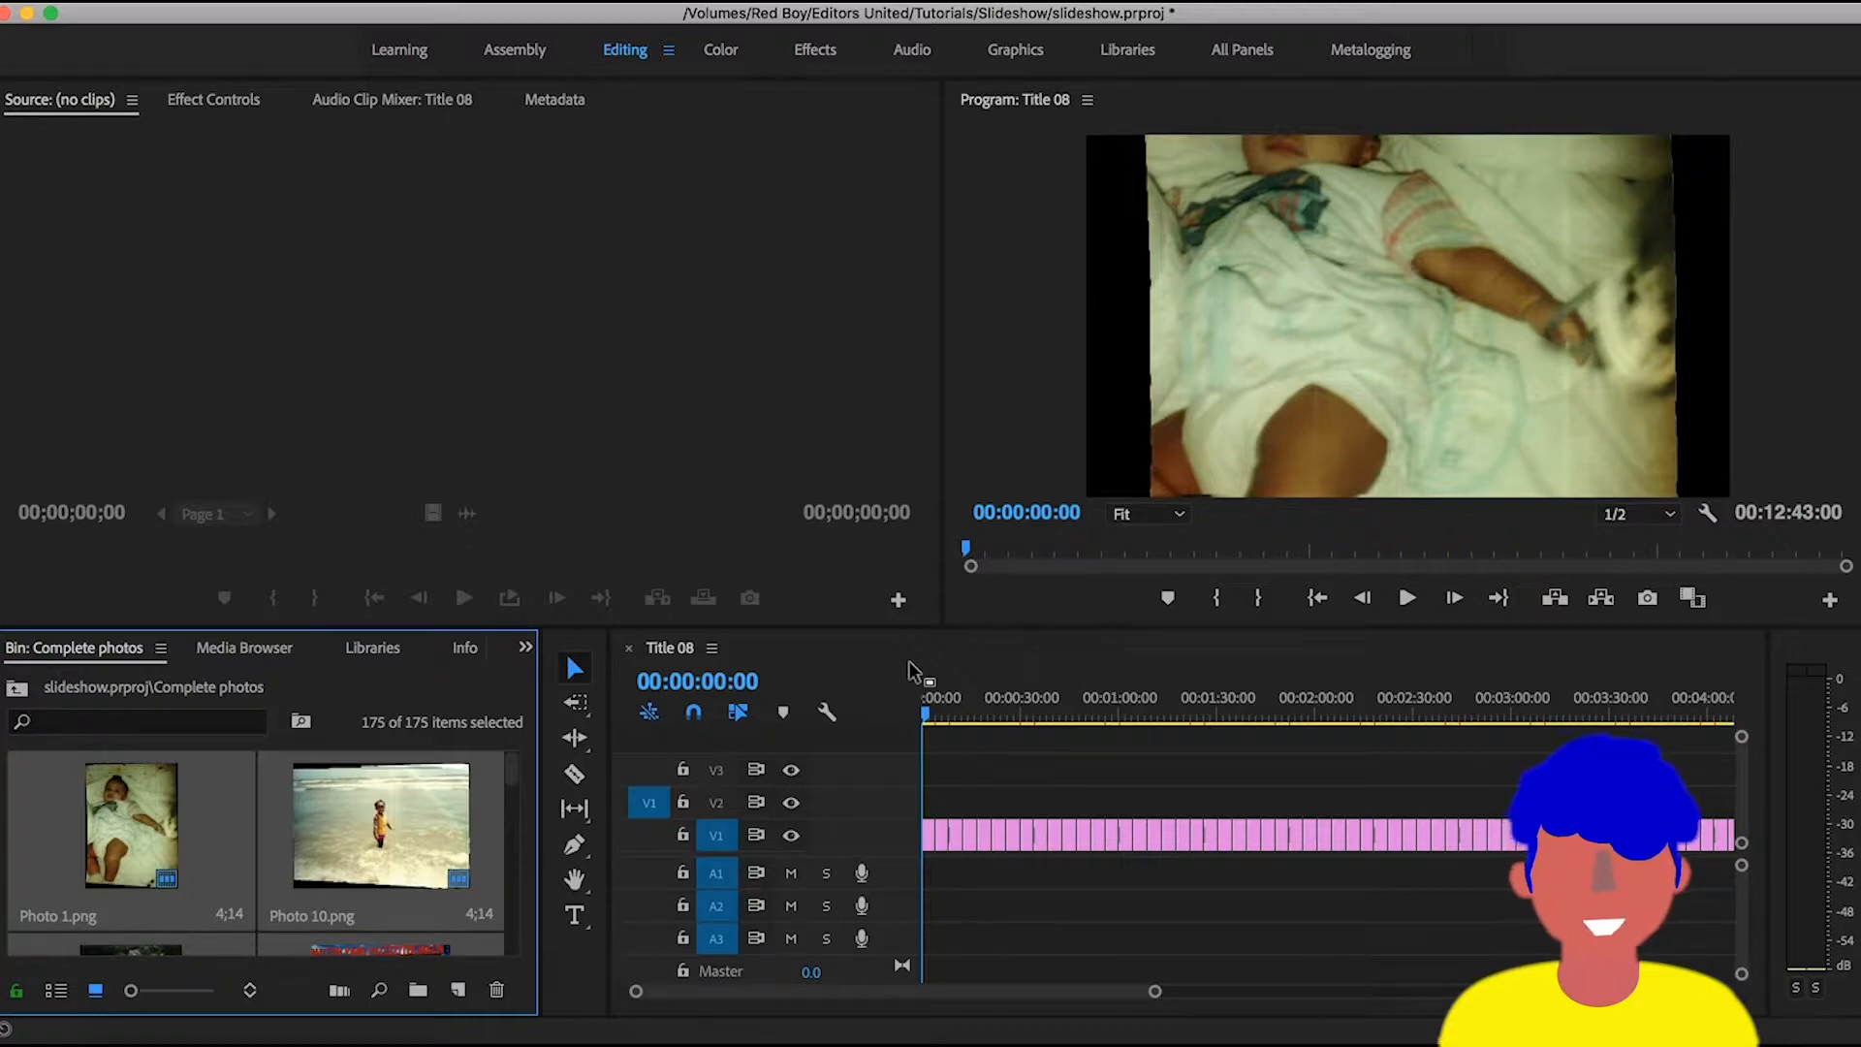
- Examine the transition between Photo 1.png and Photo 10.png on the timeline and place the playhead at its start
key("equal")
key("equal")
key("equal")
key("equal")
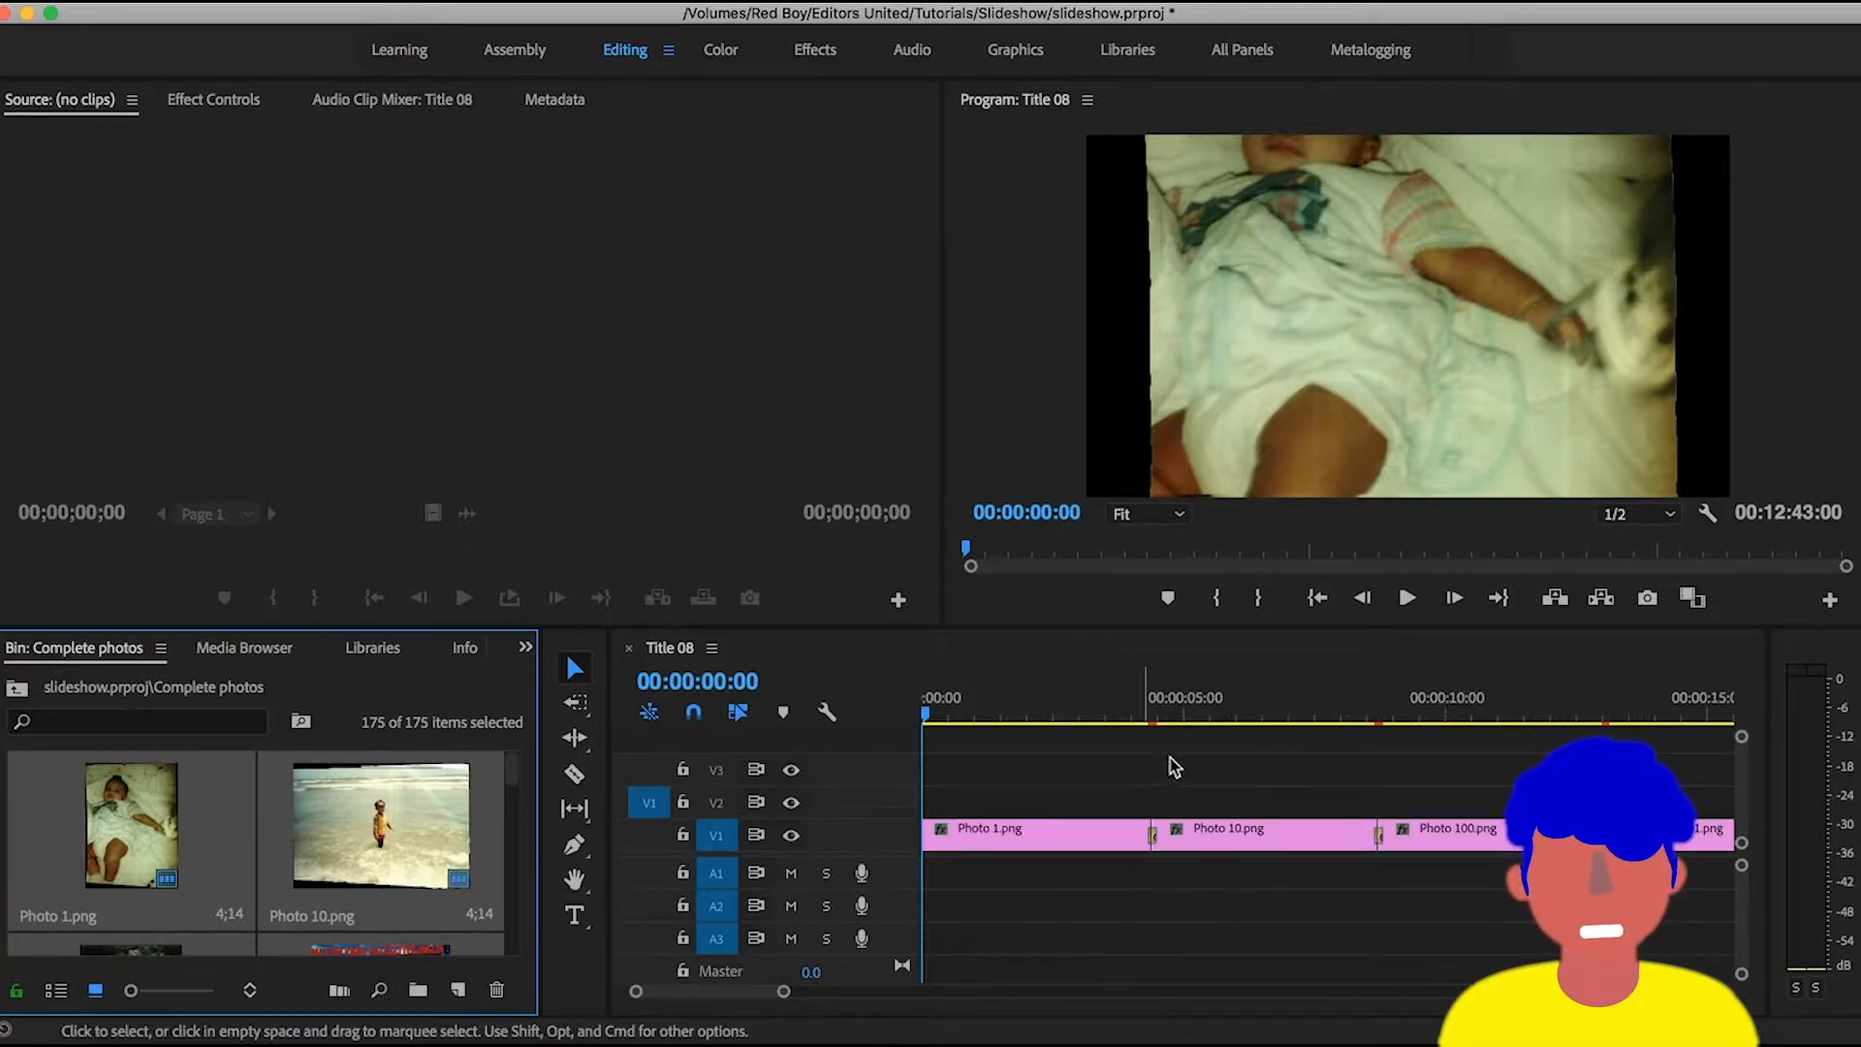
key("space")
left_click(1145, 716)
key("equal")
key("equal")
key("equal")
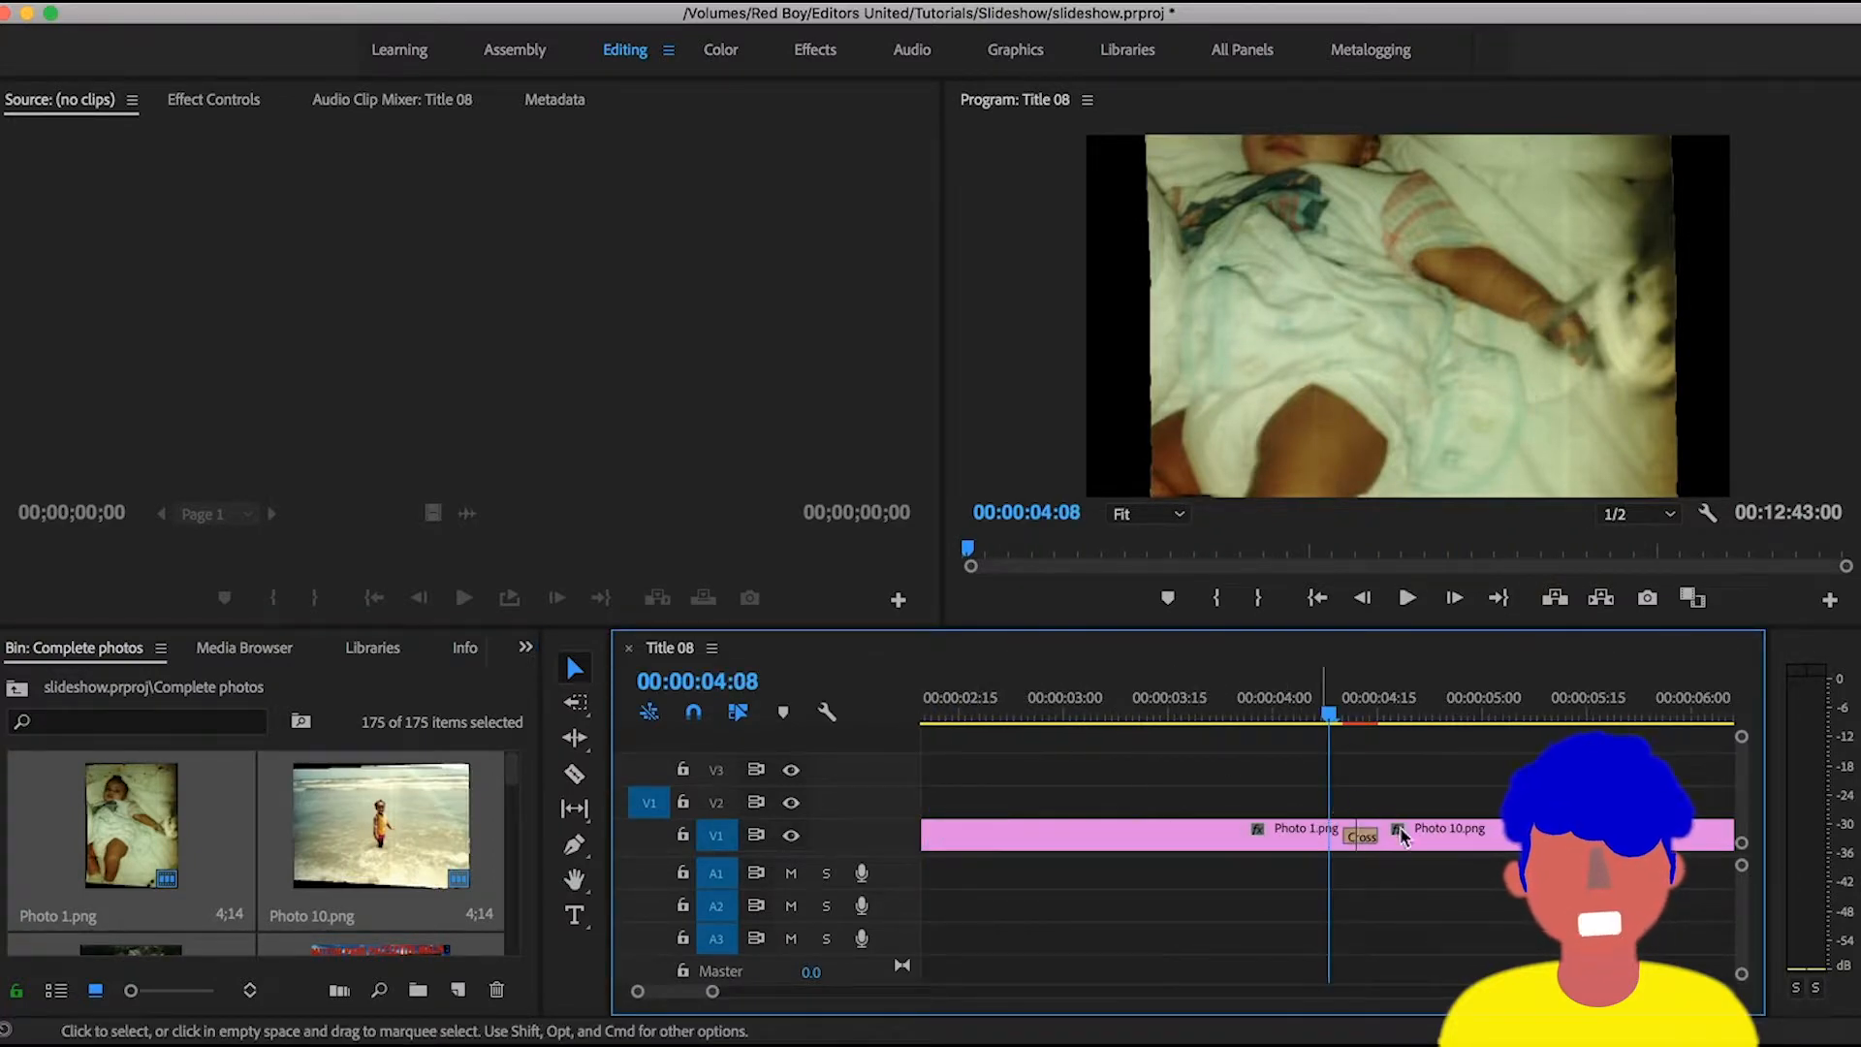
key("equal")
key("minus")
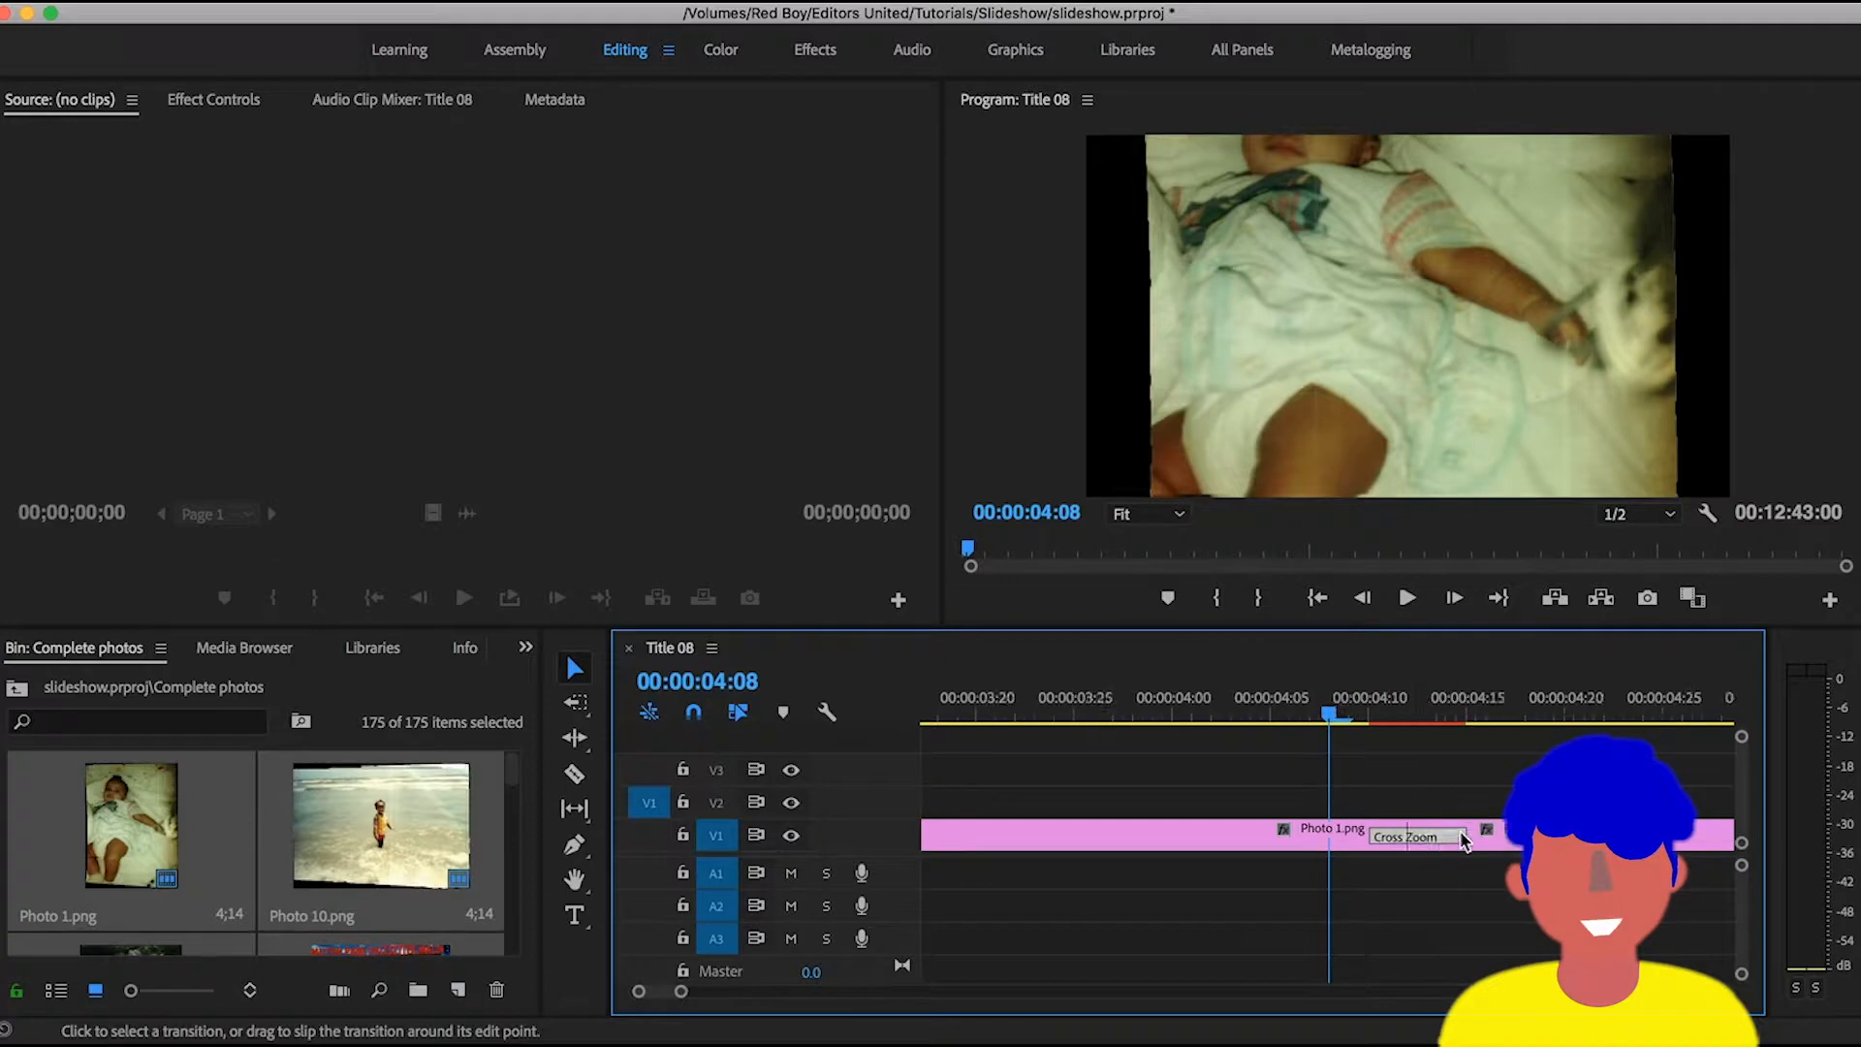
key("space")
left_click_drag(1292, 717, 1226, 717)
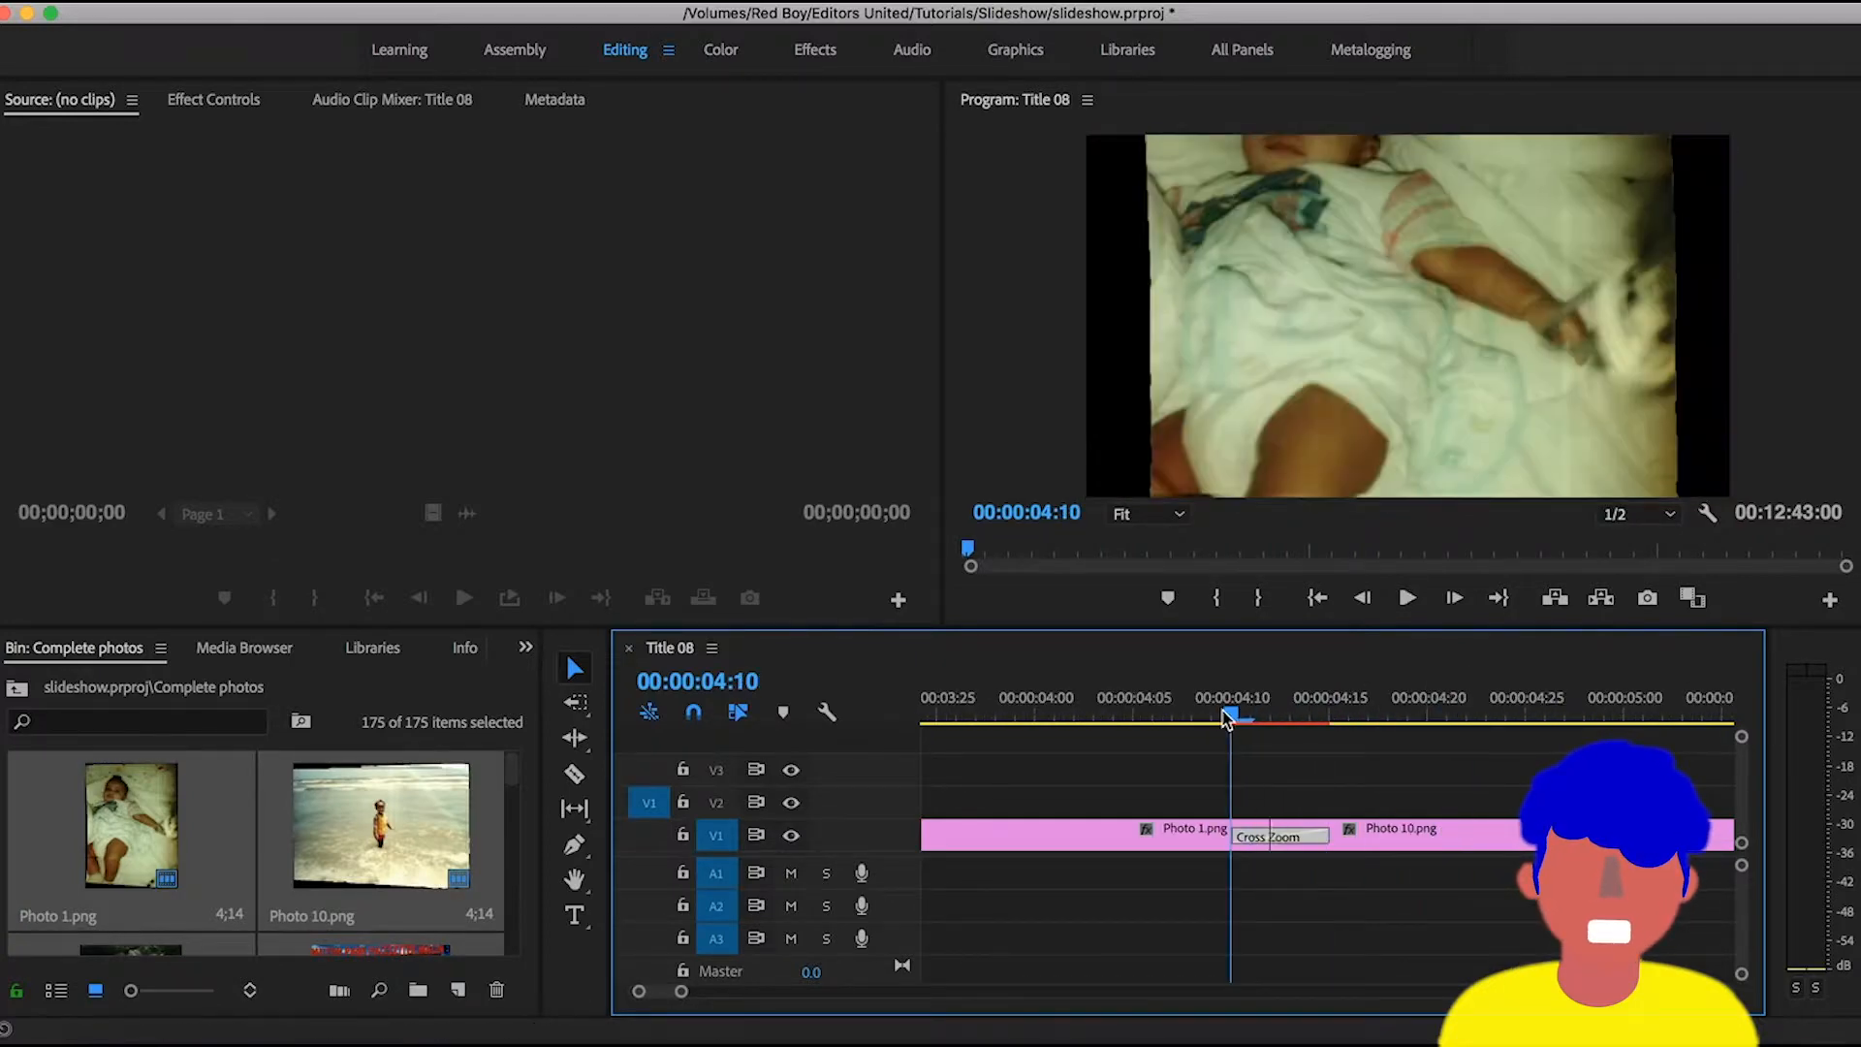
- Play the slideshow from the first transition into the Photo 101.png clip to review the photos and transitions
key("space")
key("minus")
key("minus")
key("minus")
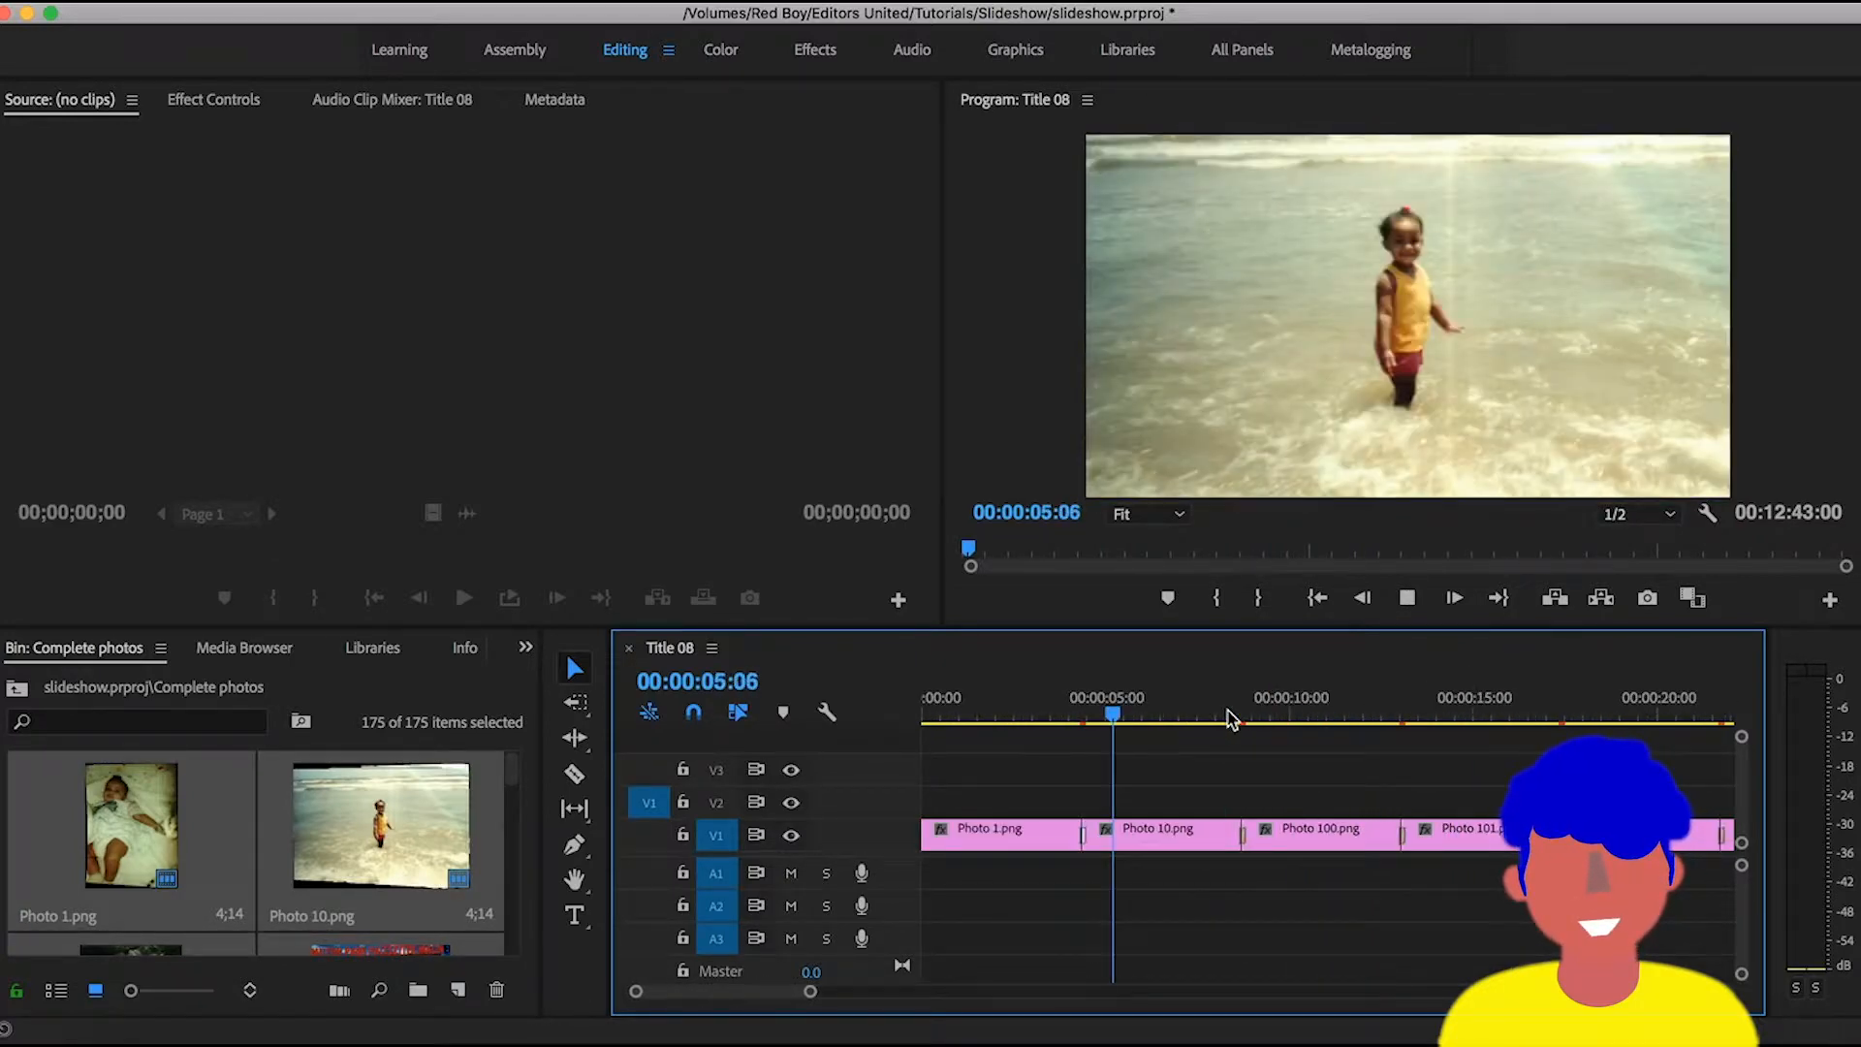
key("minus")
key("equal")
key("equal")
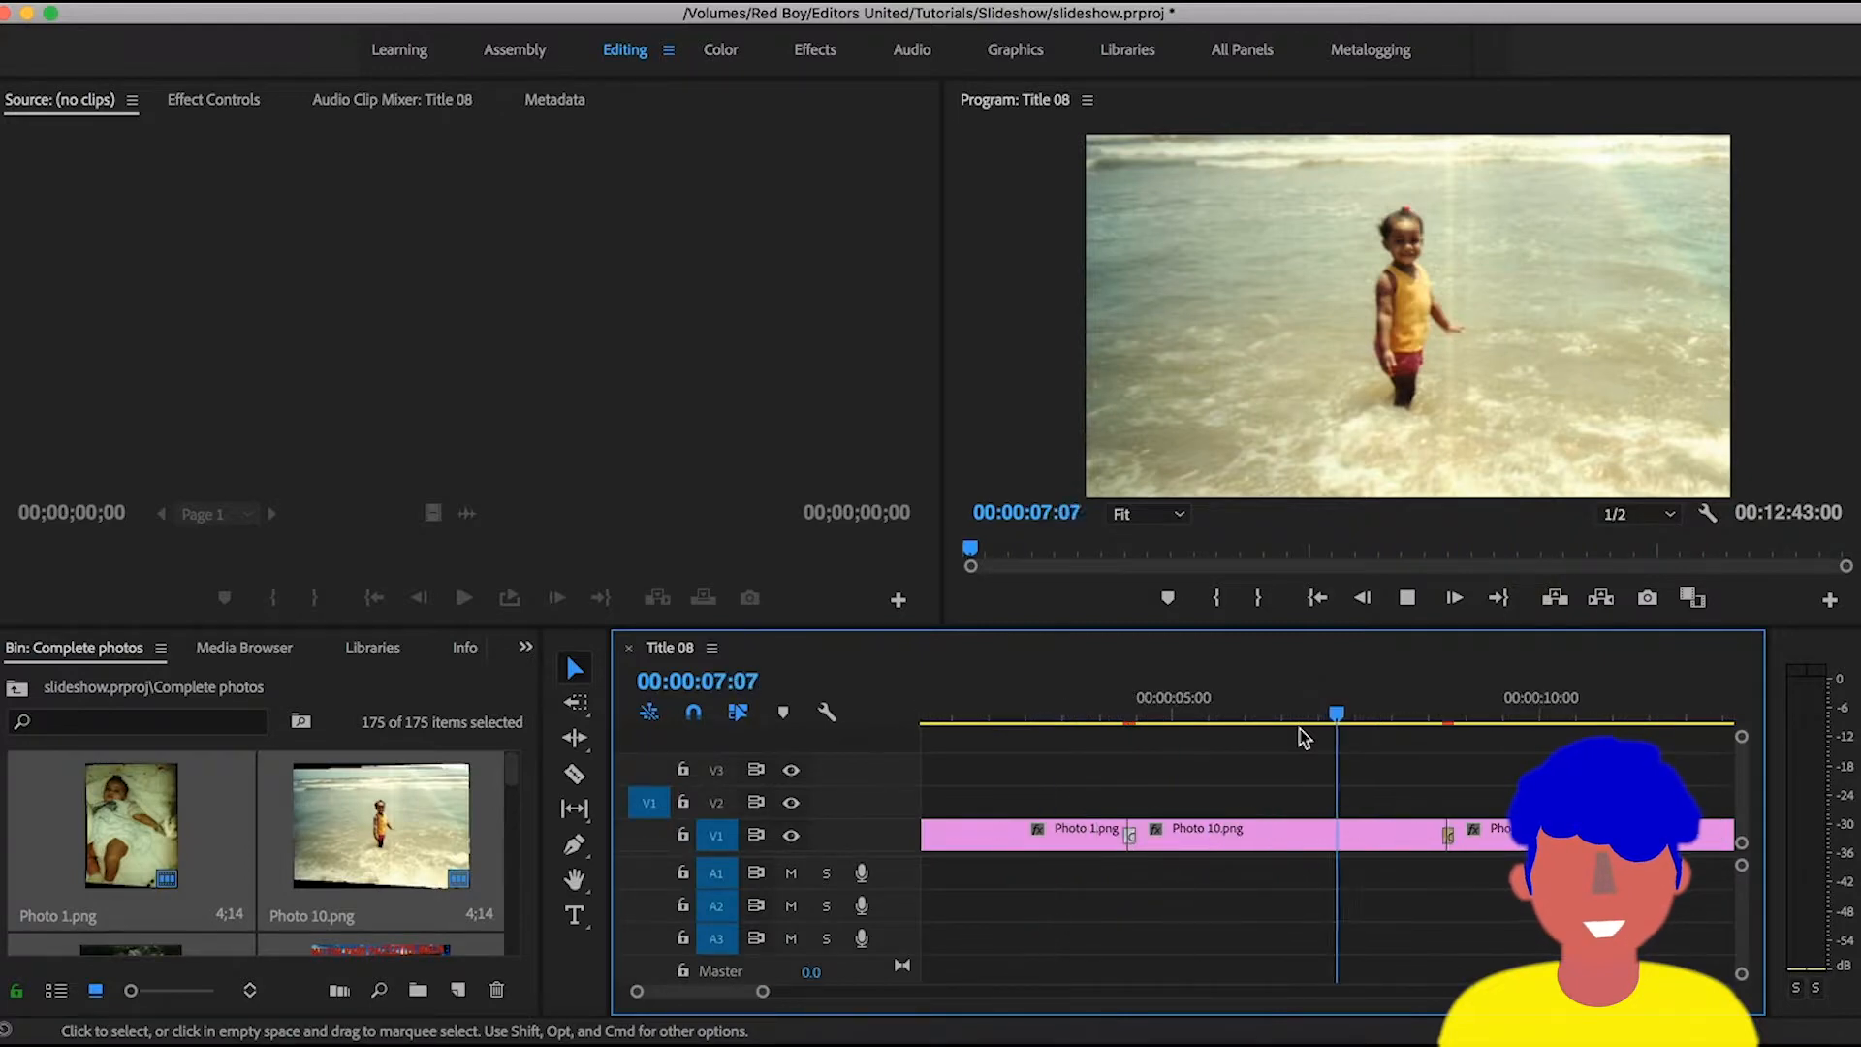
key("minus")
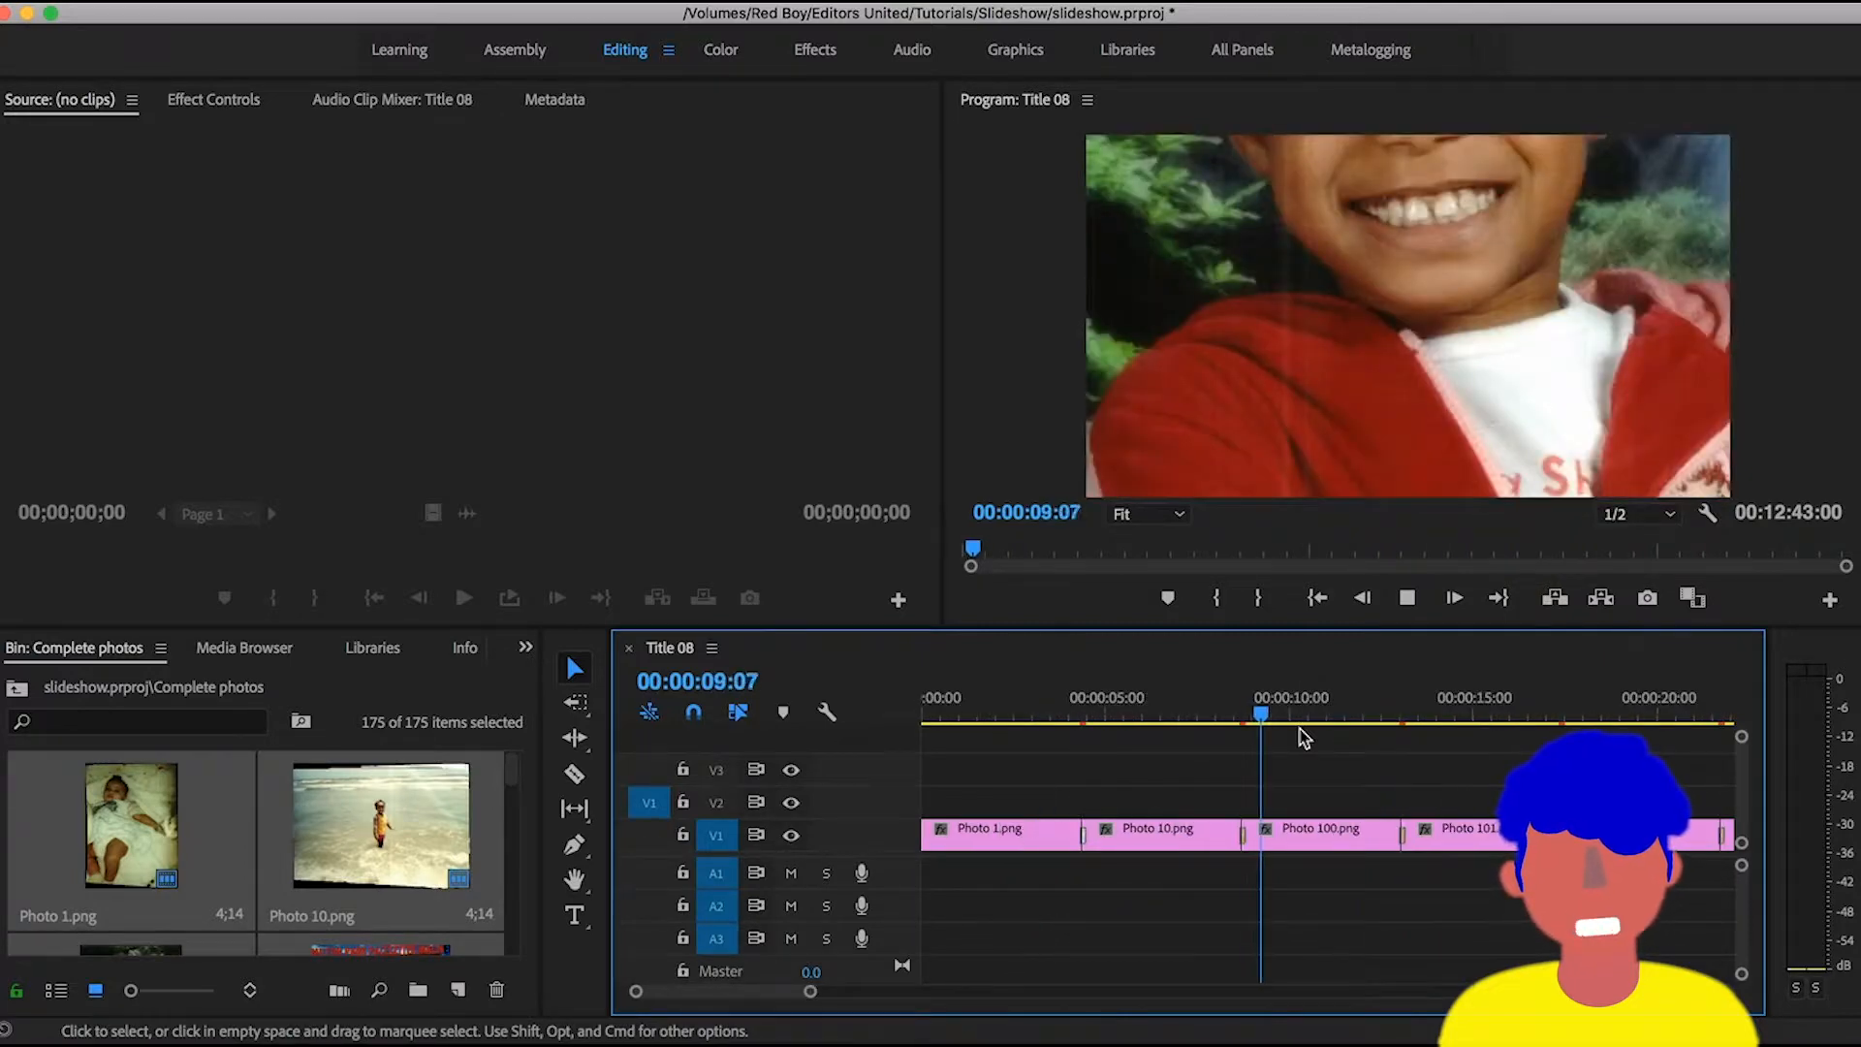
key("equal")
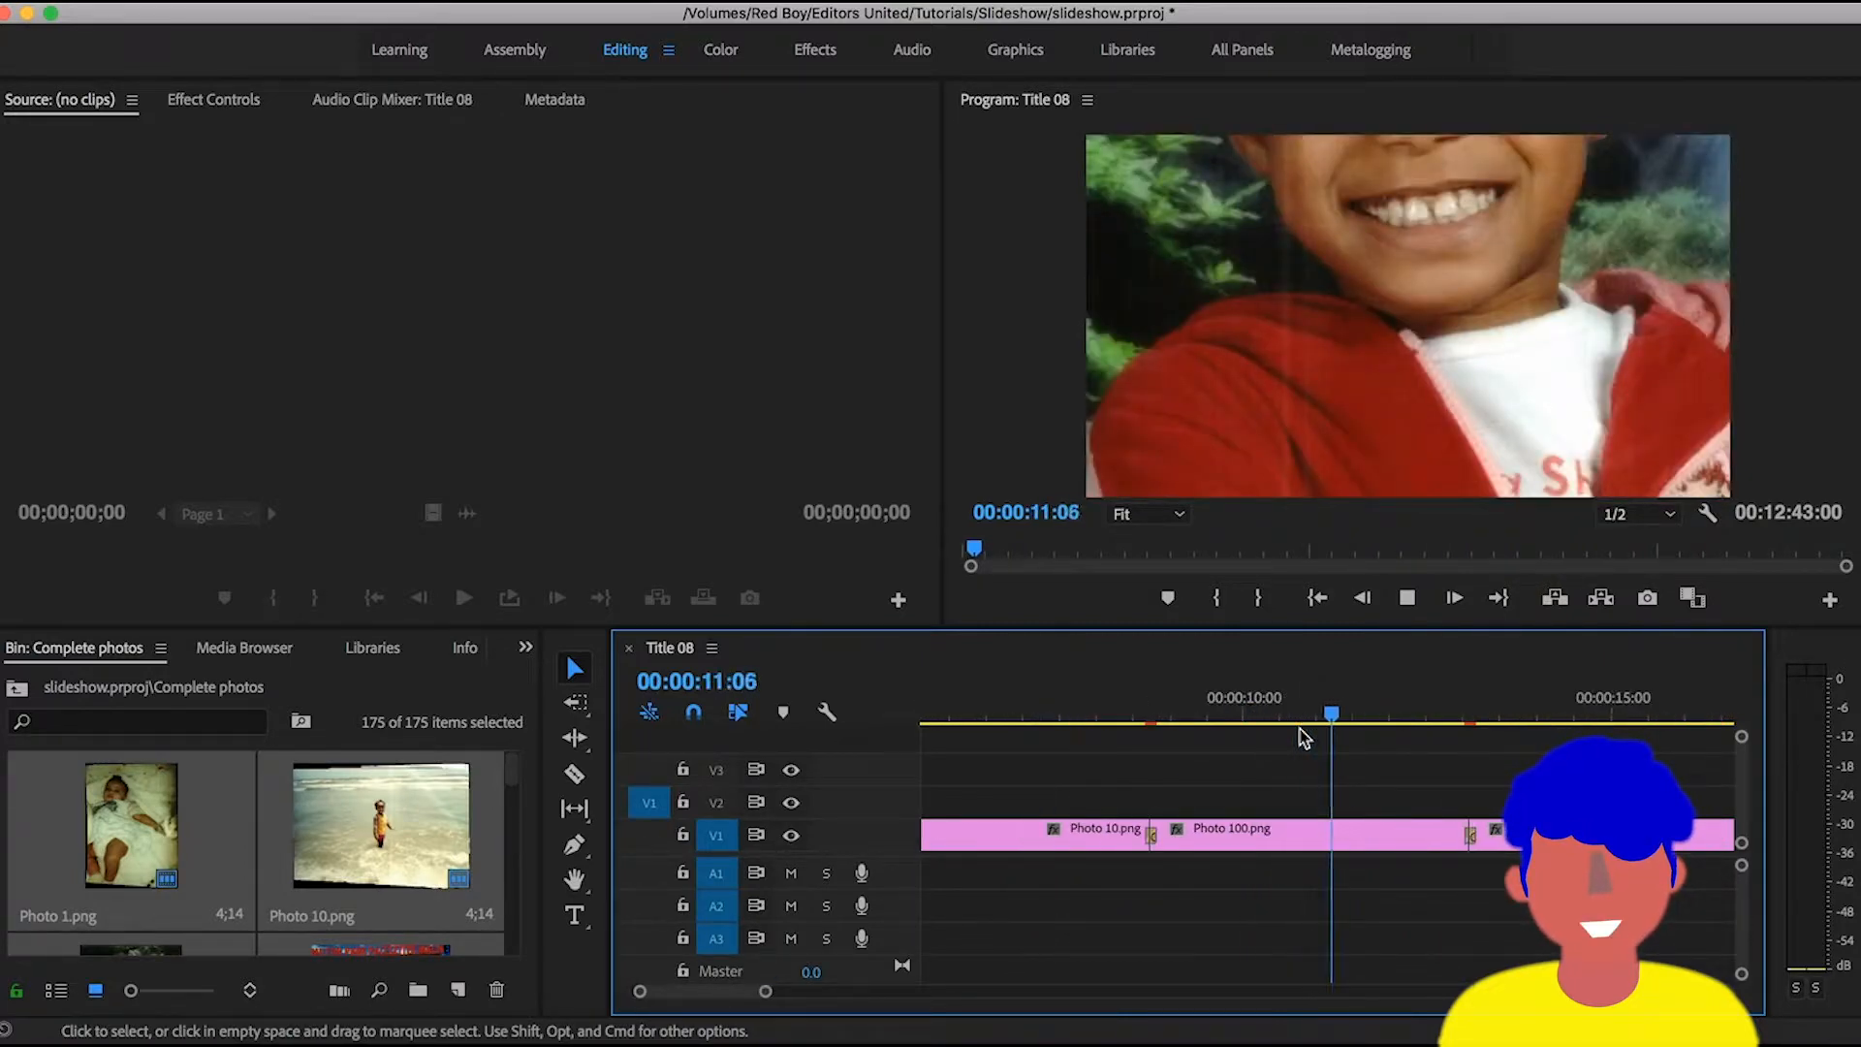
key("minus")
key("minus")
key("minus")
key("space")
- Select the Photo 101.png clip on the timeline and reduce its scale to 40
key("equal")
key("equal")
left_click(1326, 847)
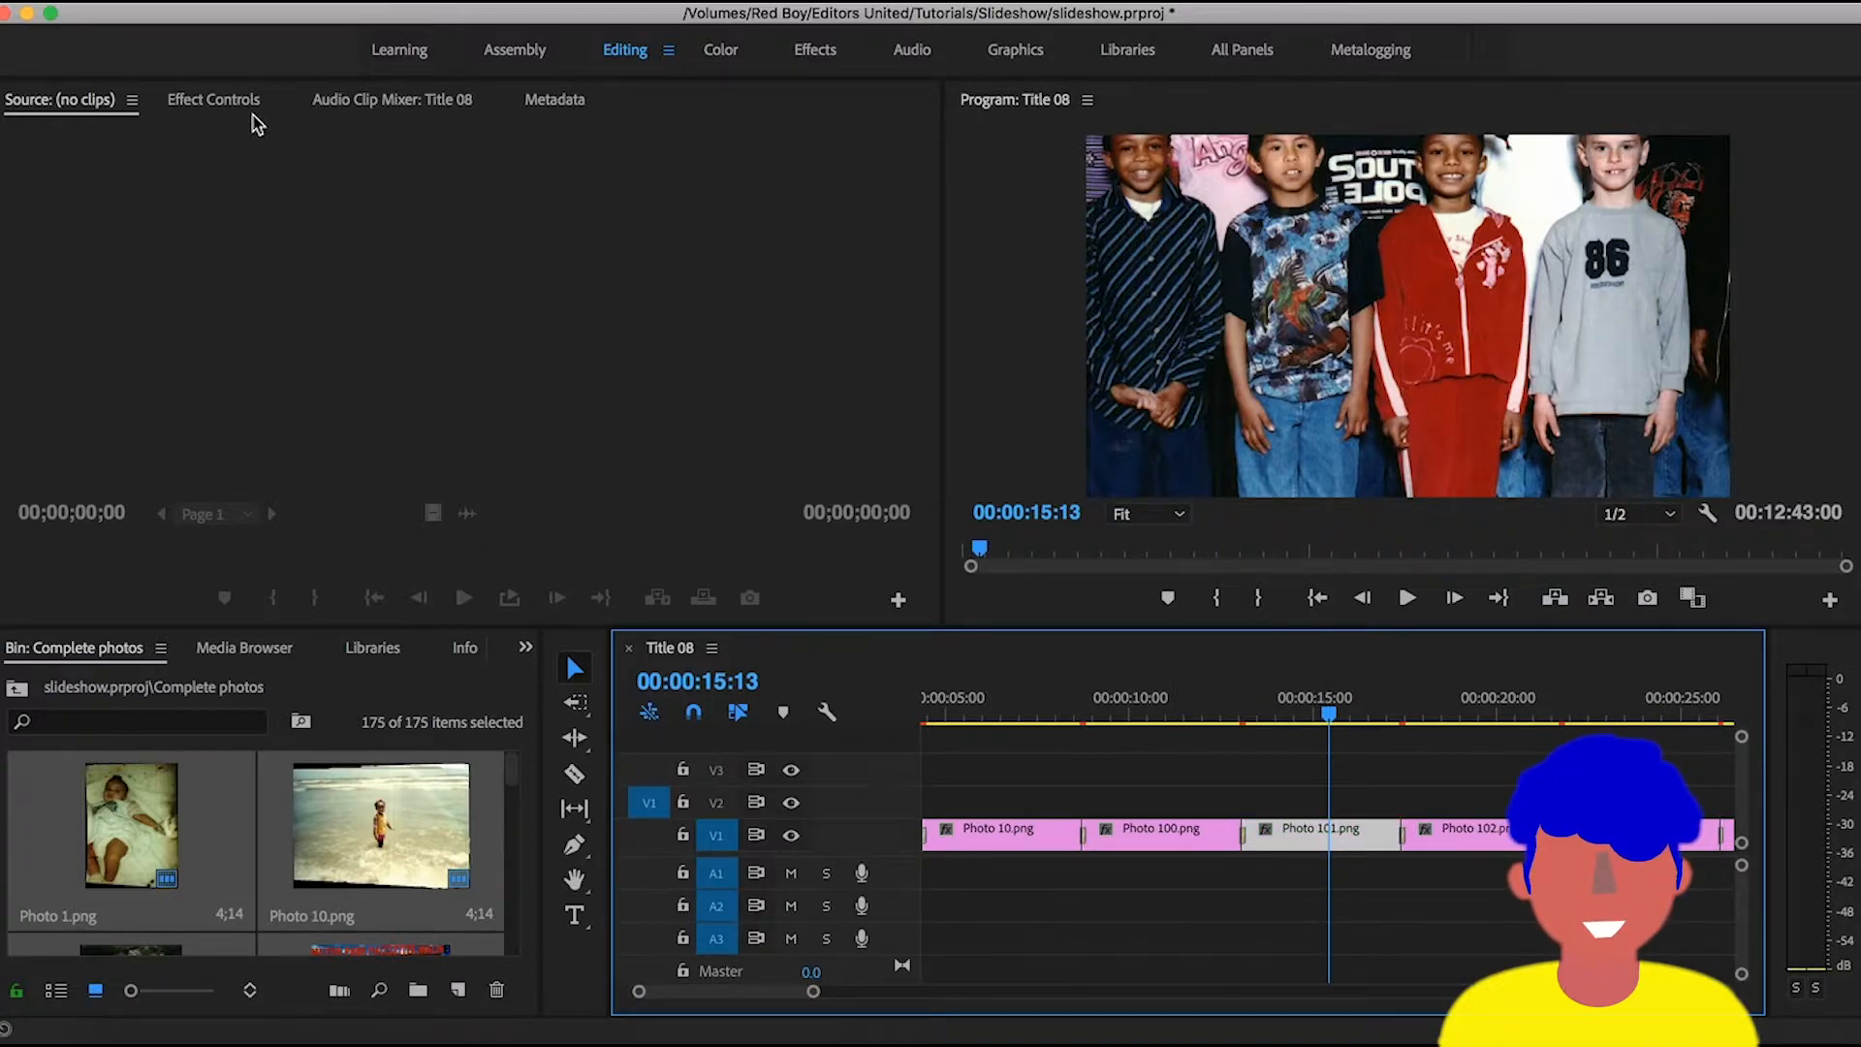
left_click(214, 101)
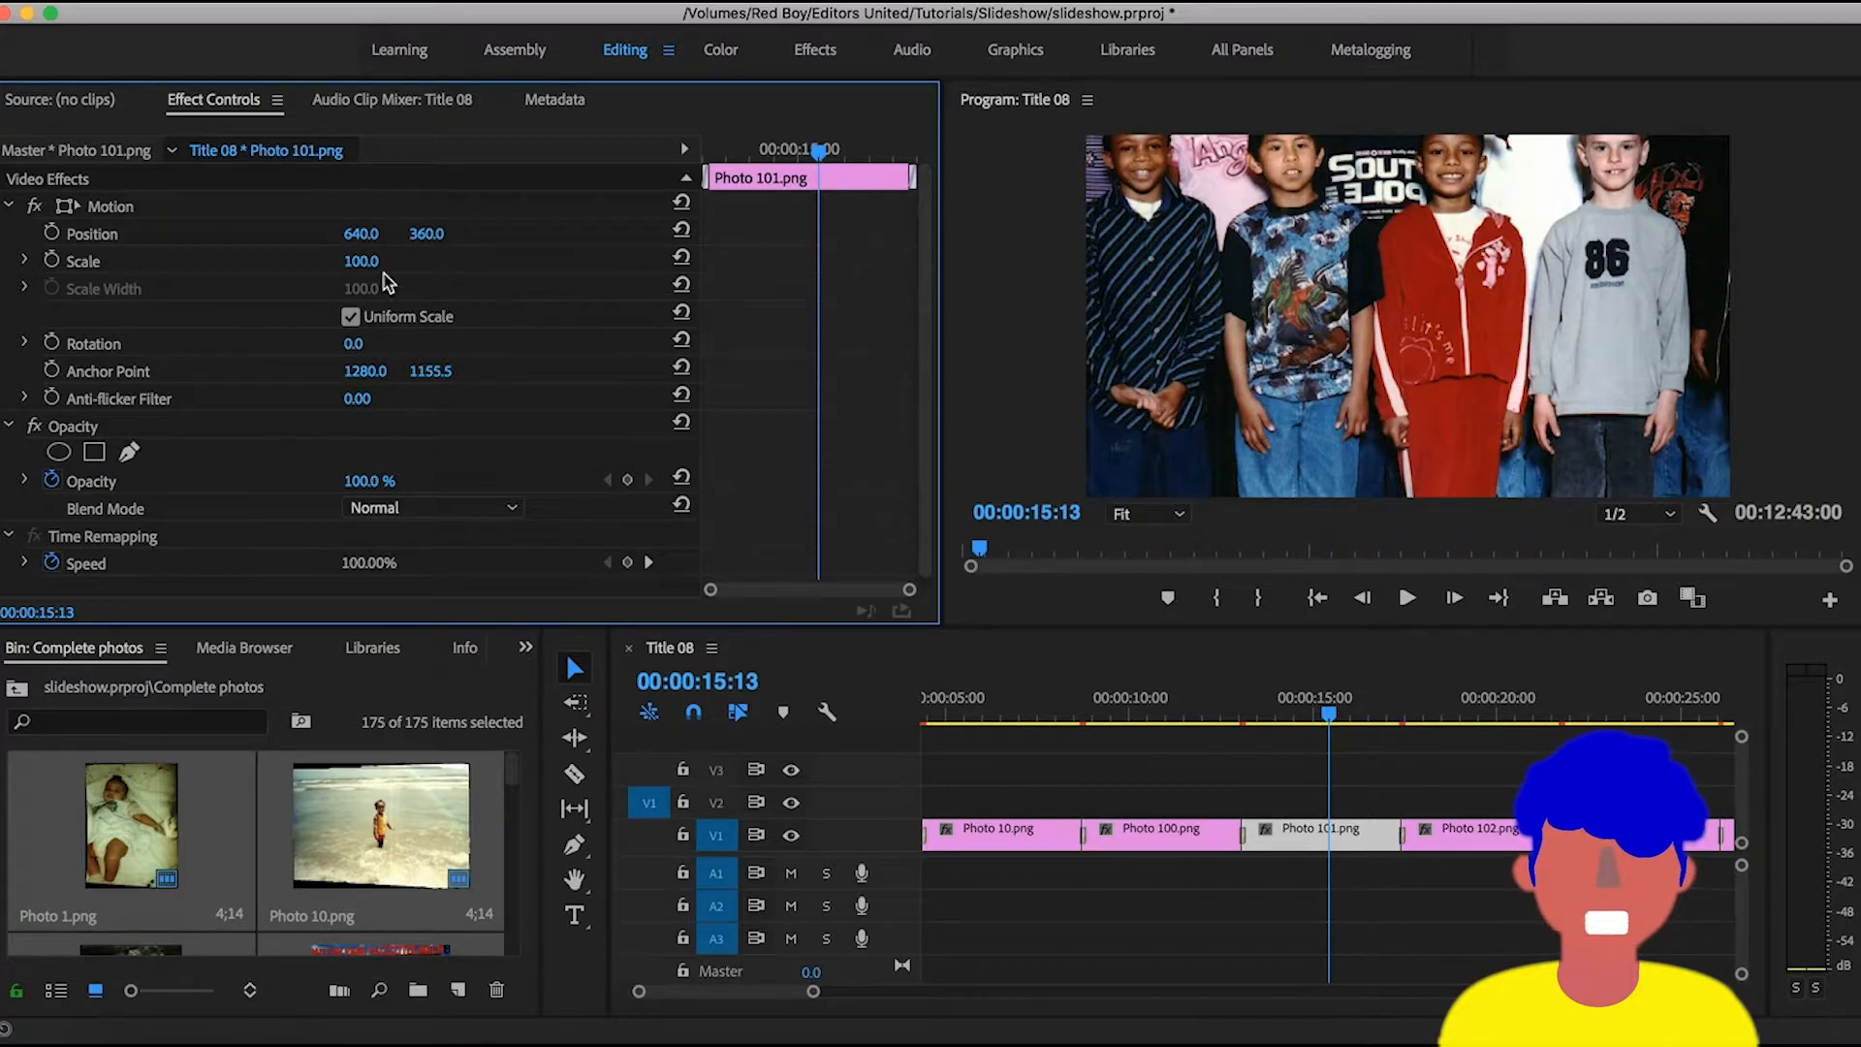
left_click_drag(380, 268, 325, 269)
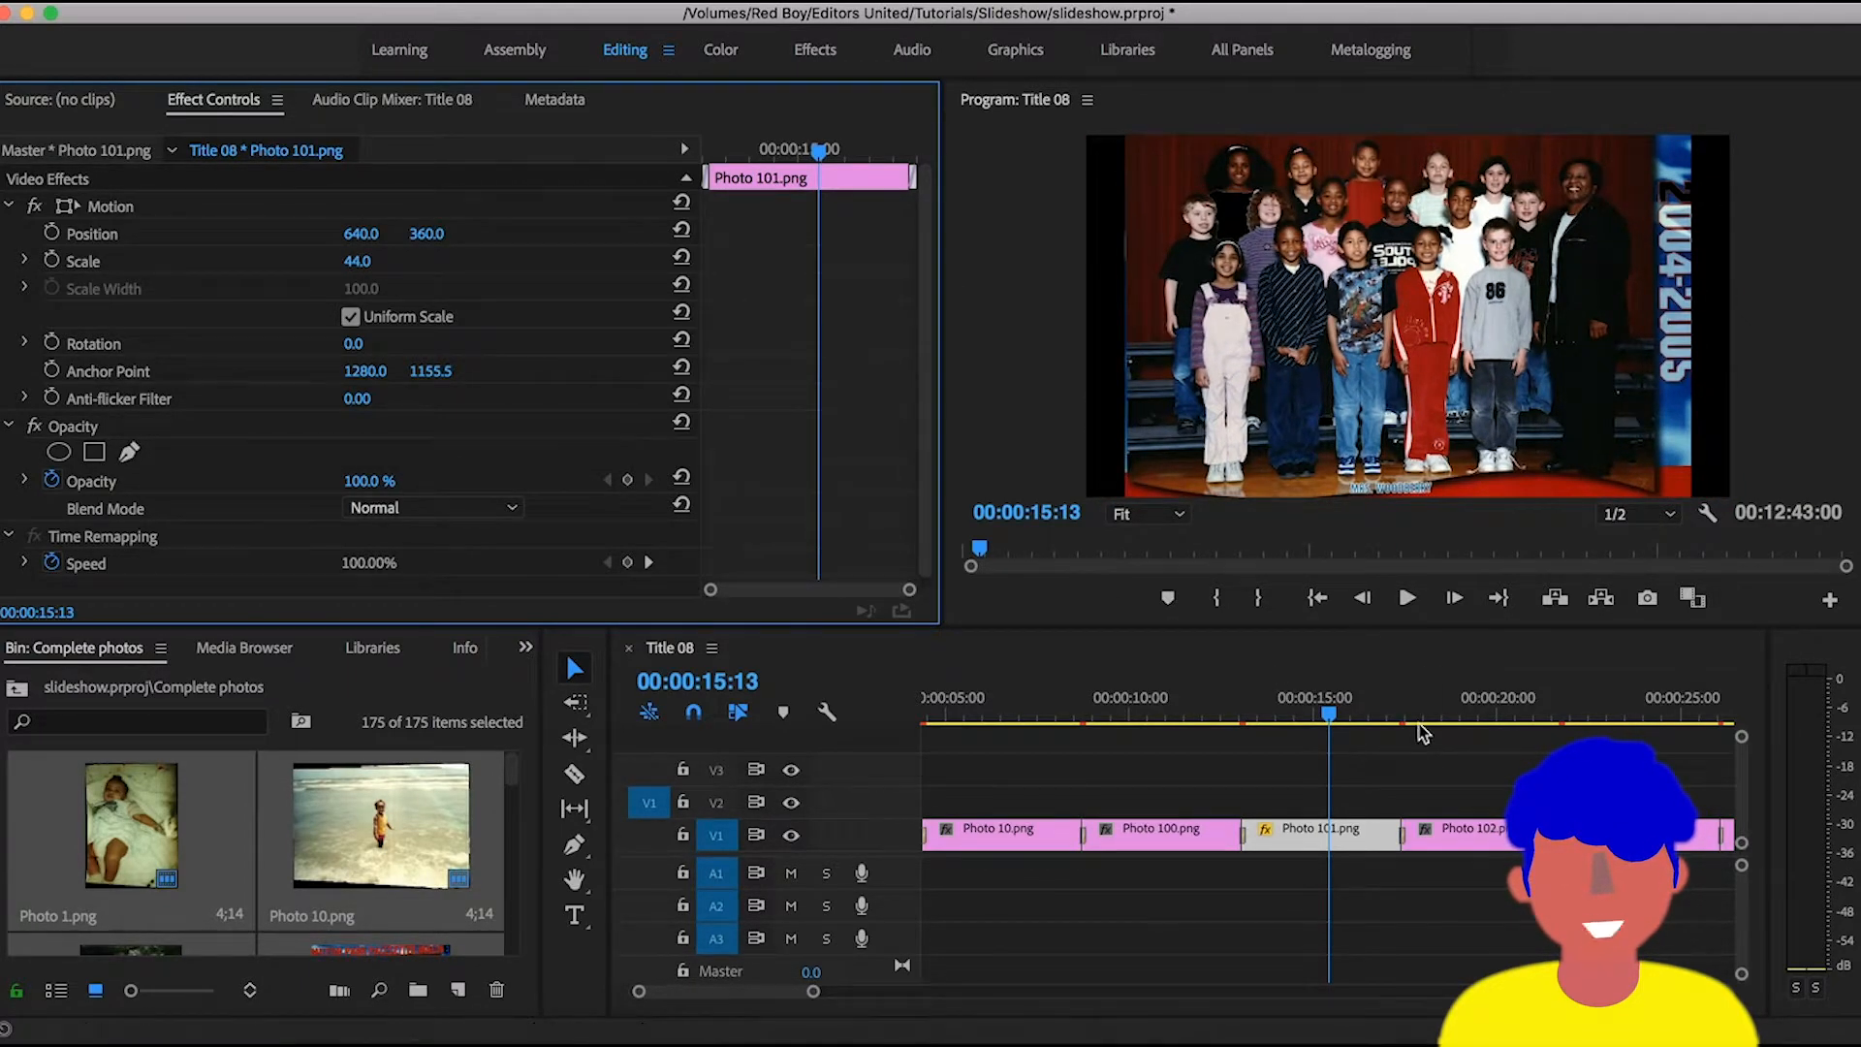
mouse_move(1388, 718)
left_mouse_down()
mouse_move(1408, 714)
mouse_move(1392, 716)
left_mouse_up()
key("minus")
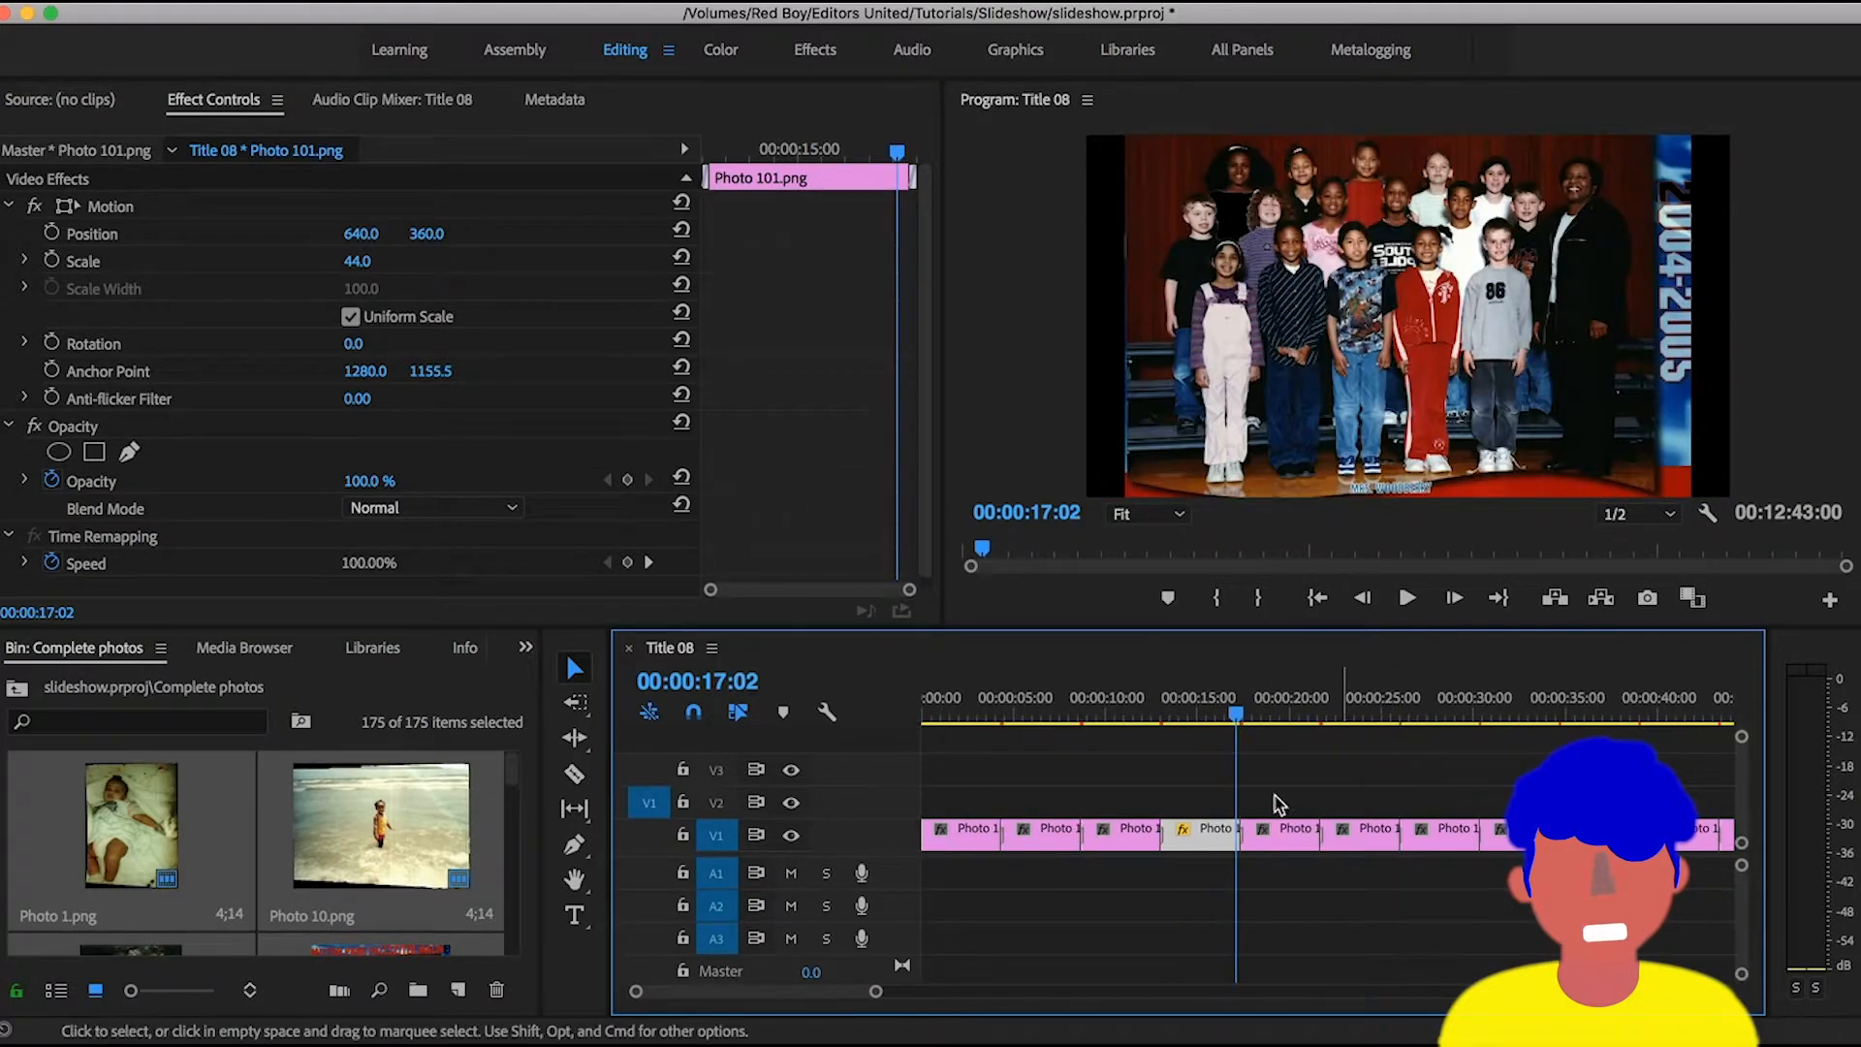
key("equal")
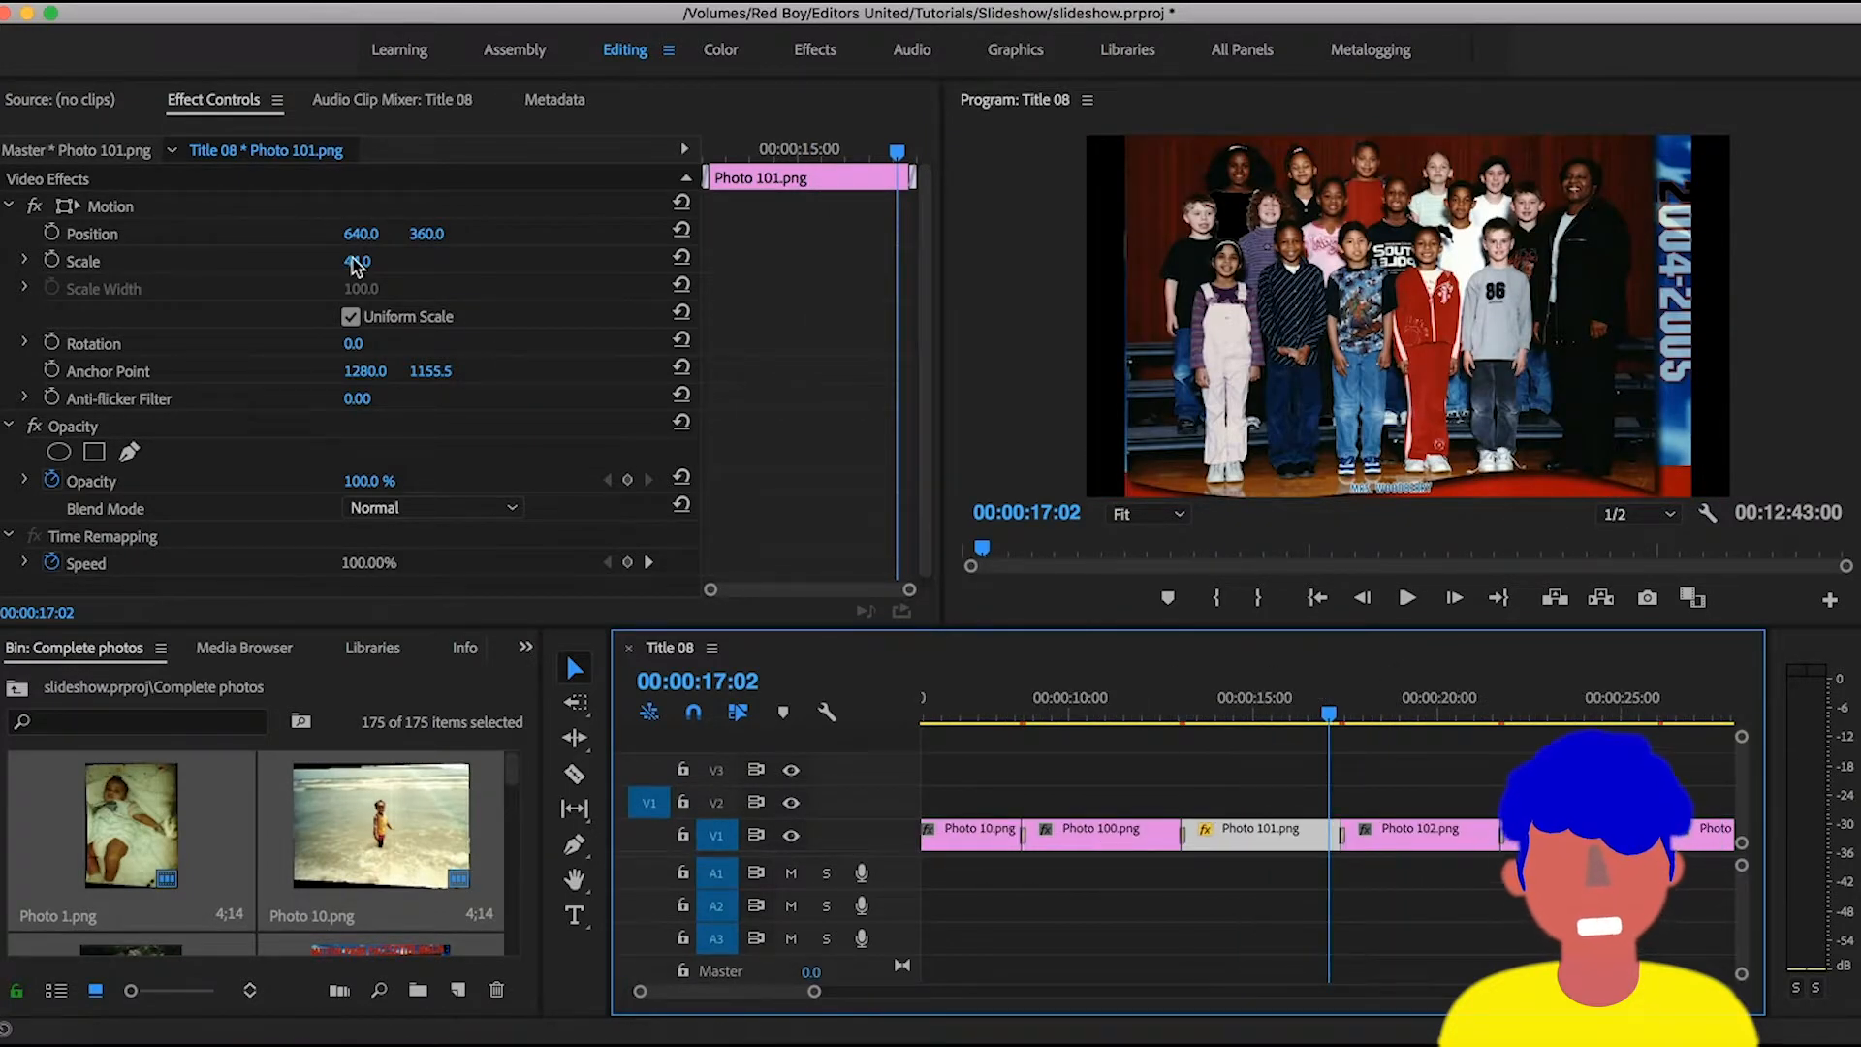
left_click_drag(357, 262, 378, 264)
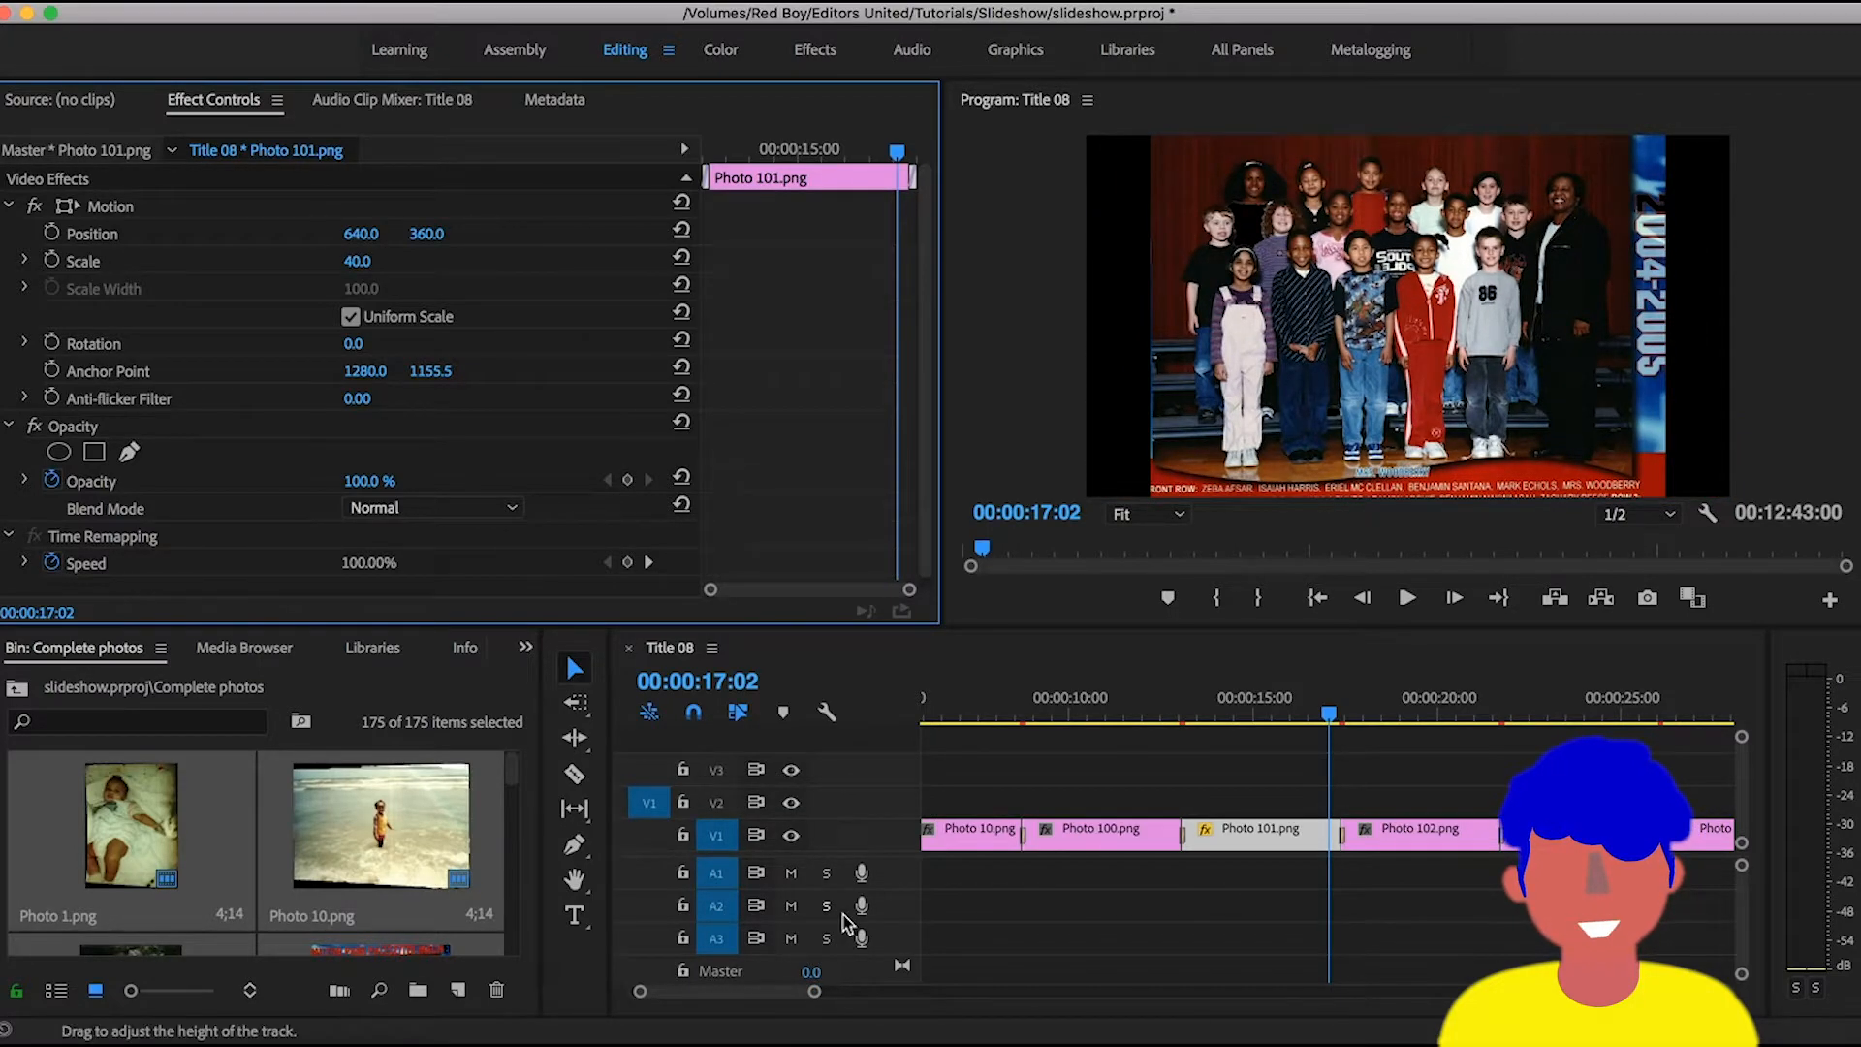
- Move to the Photo 102.png clip, select it and reduce its scale to 71
scroll(383, 870, "down", 5)
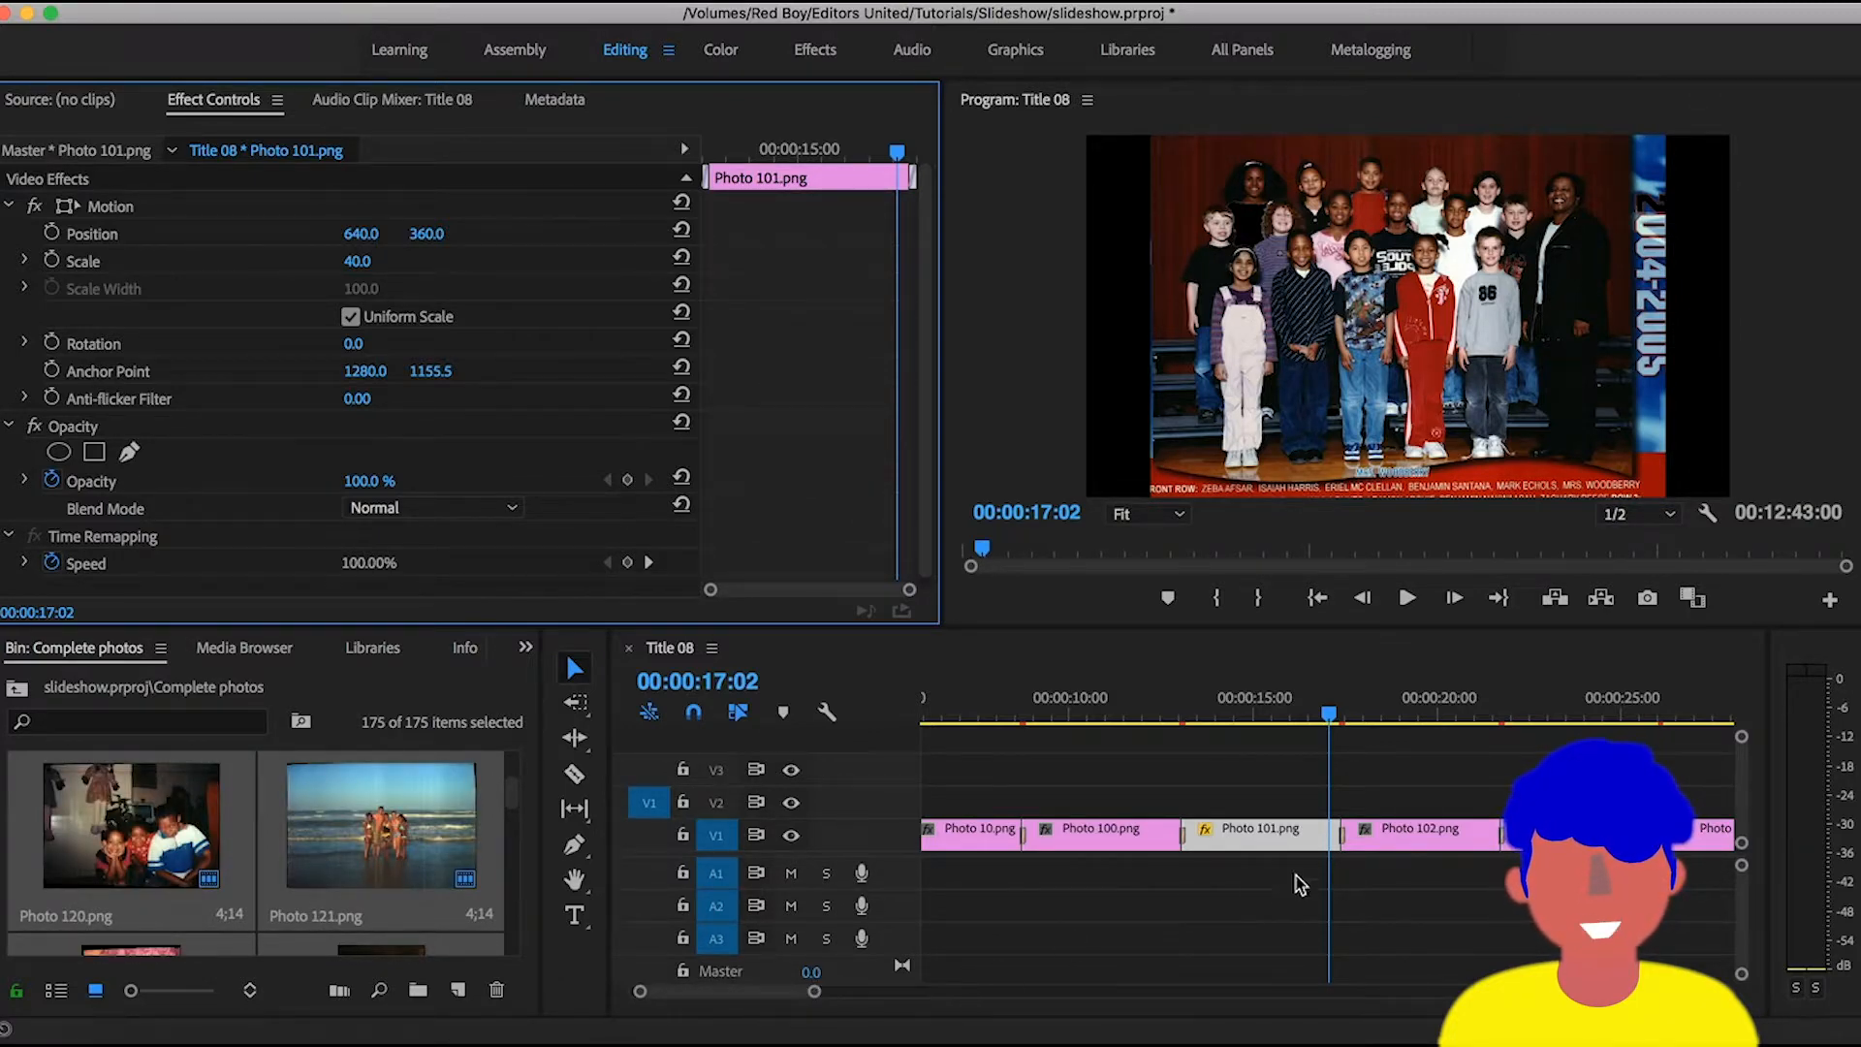
left_click(1370, 720)
left_click(1405, 832)
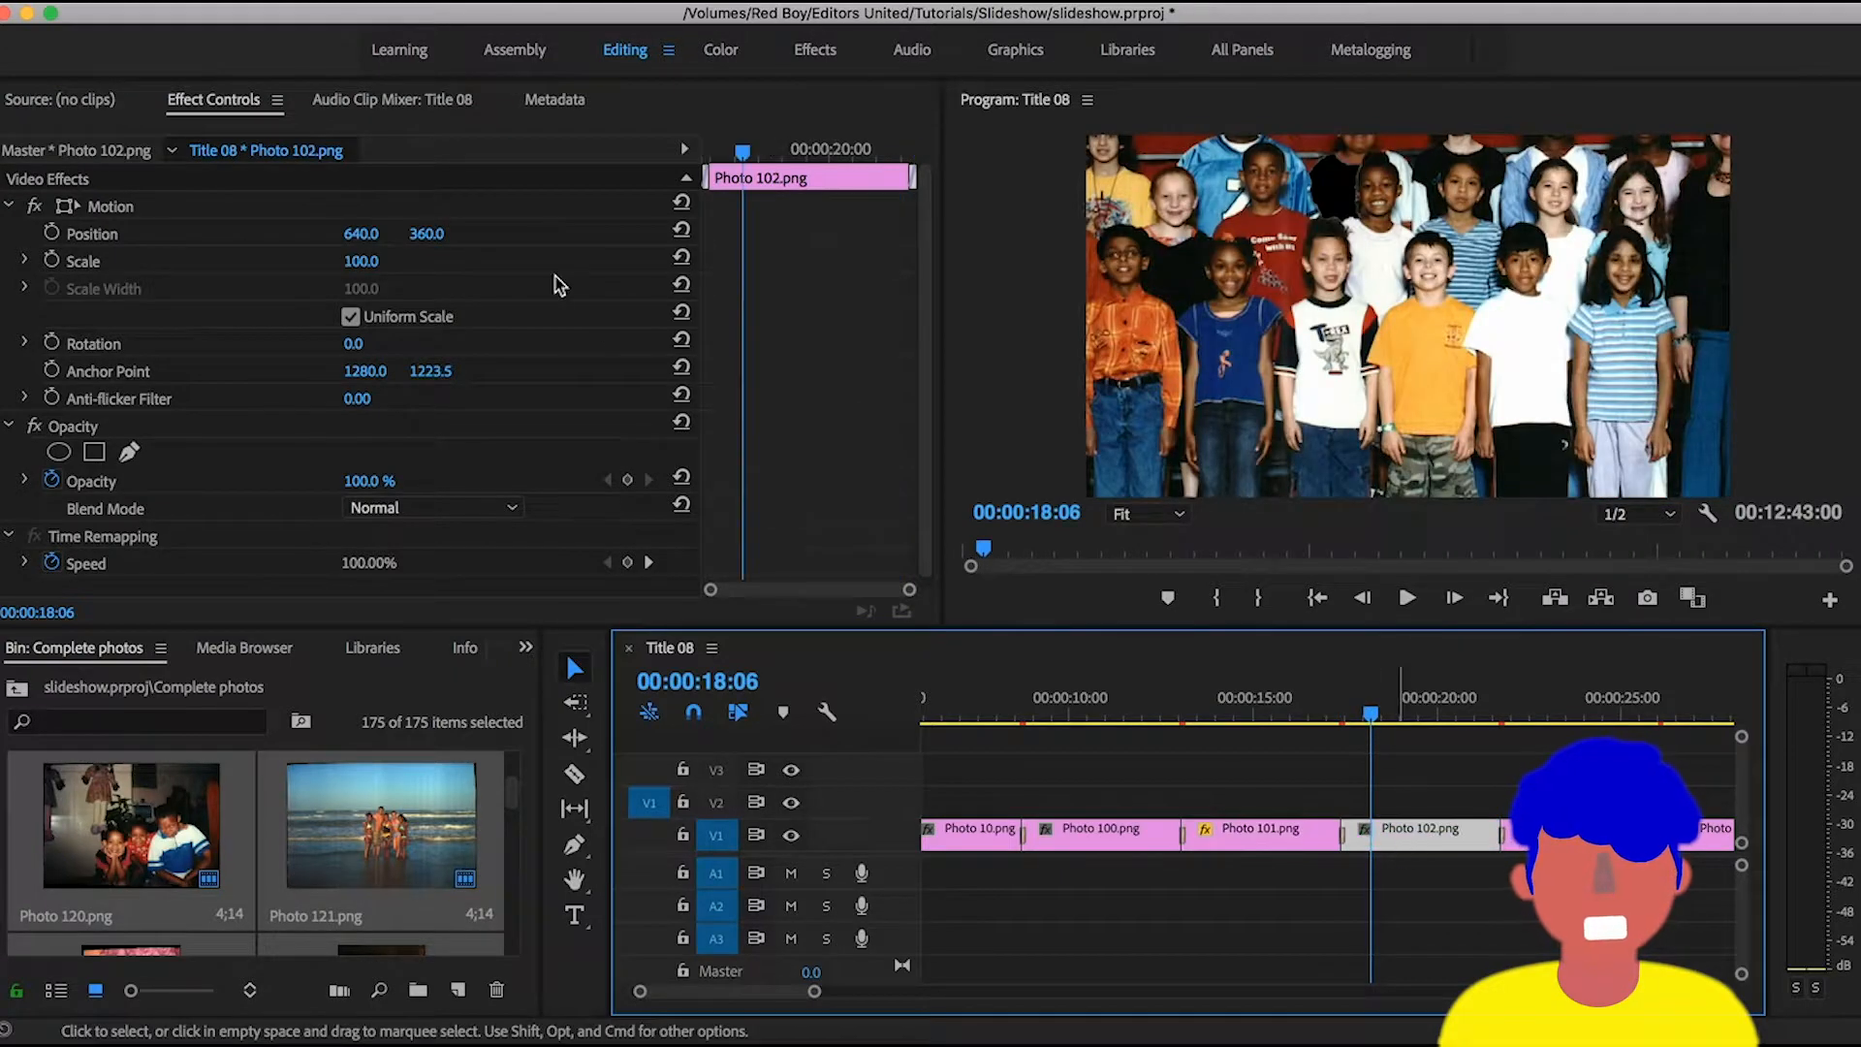
left_click_drag(370, 262, 342, 261)
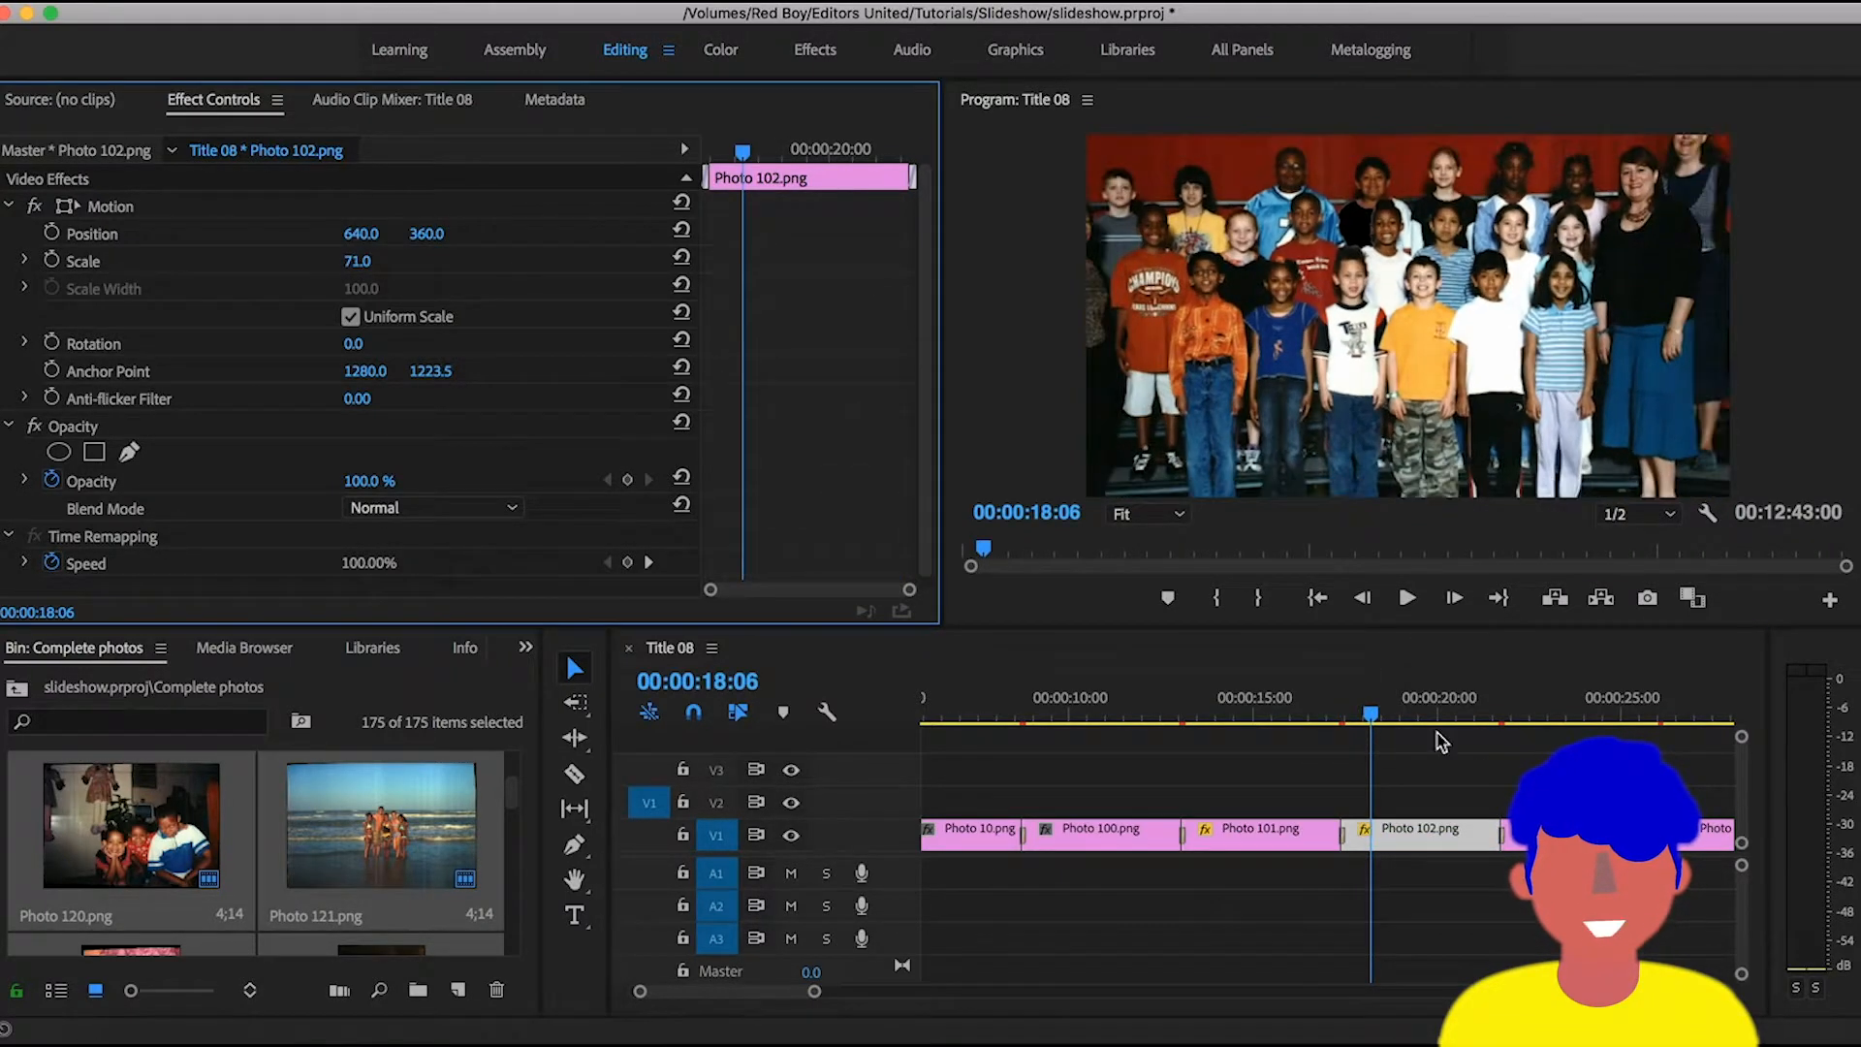
- Place the playhead within the transition between Photo 101.png and Photo 102.png for a close look at it
mouse_move(1368, 718)
left_mouse_down()
mouse_move(1335, 715)
mouse_move(1399, 717)
left_mouse_up()
key("equal")
key("equal")
key("equal")
key("equal")
key("equal")
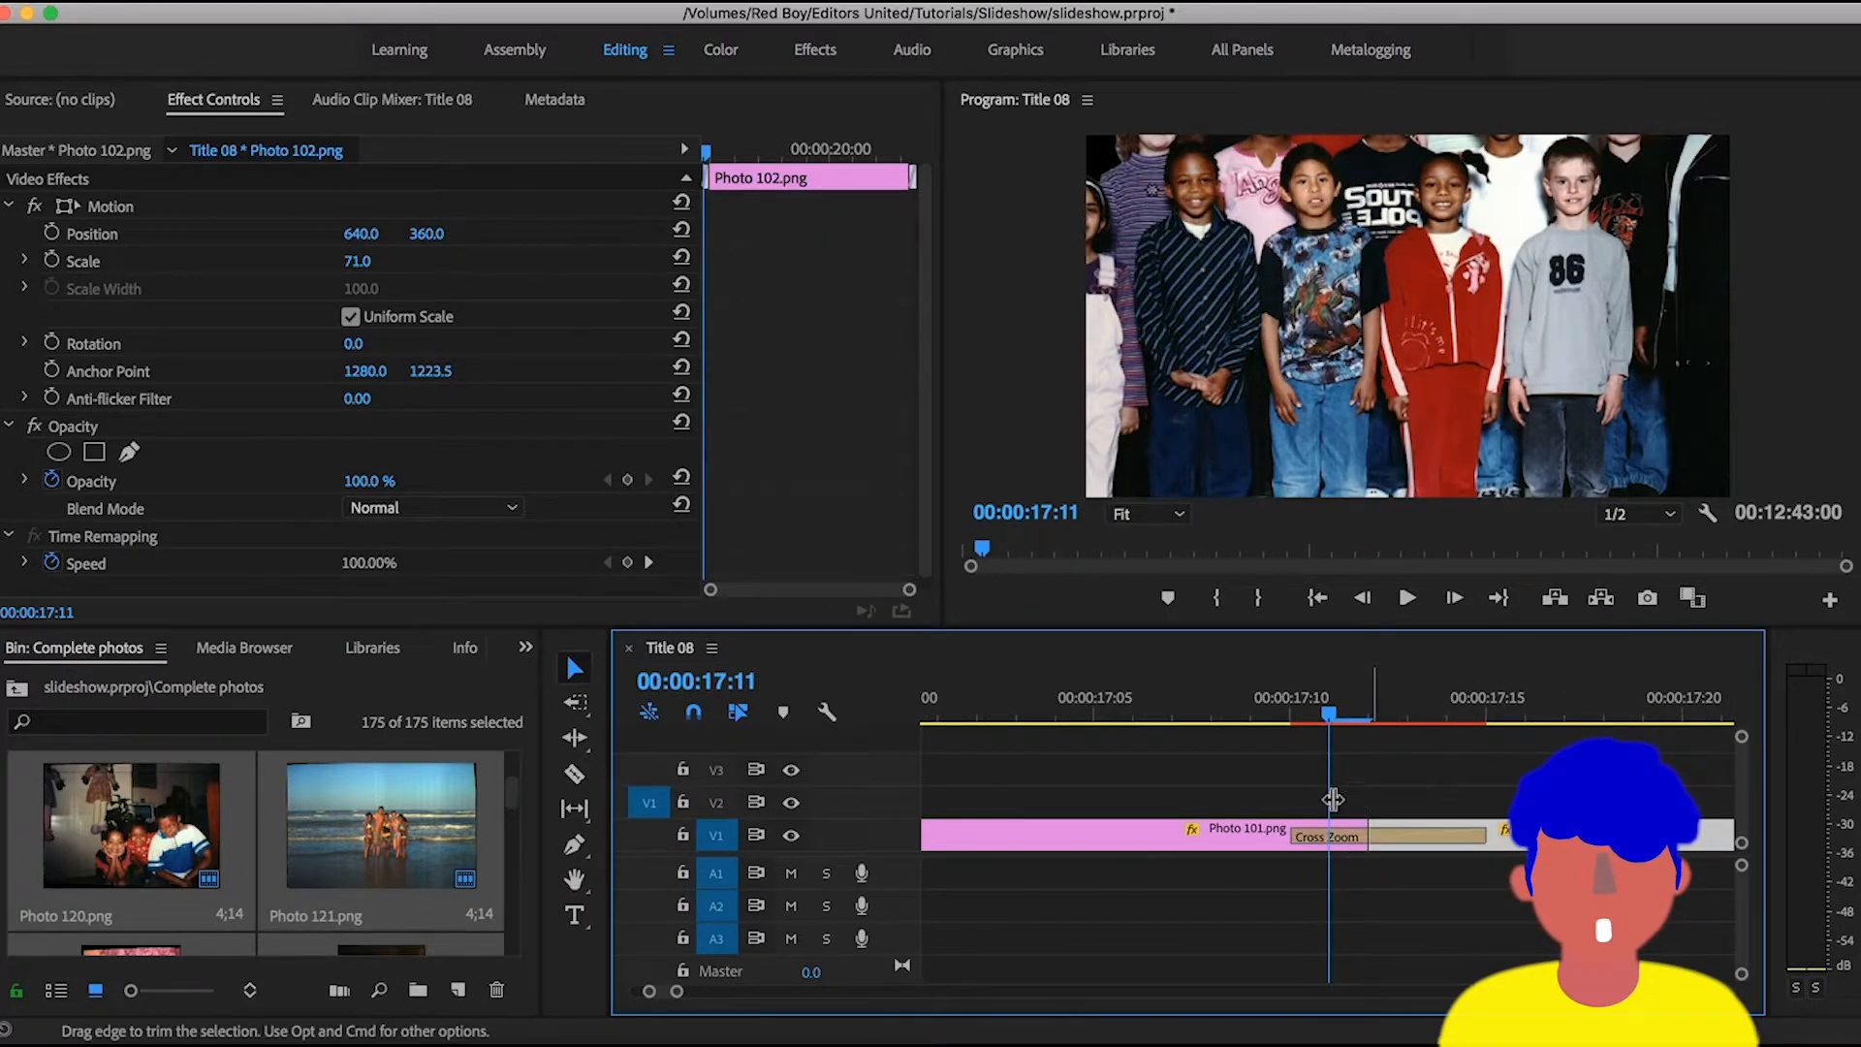
- Browse the effects library's video transitions and examine the ones available in the Dissolve group
left_click(525, 647)
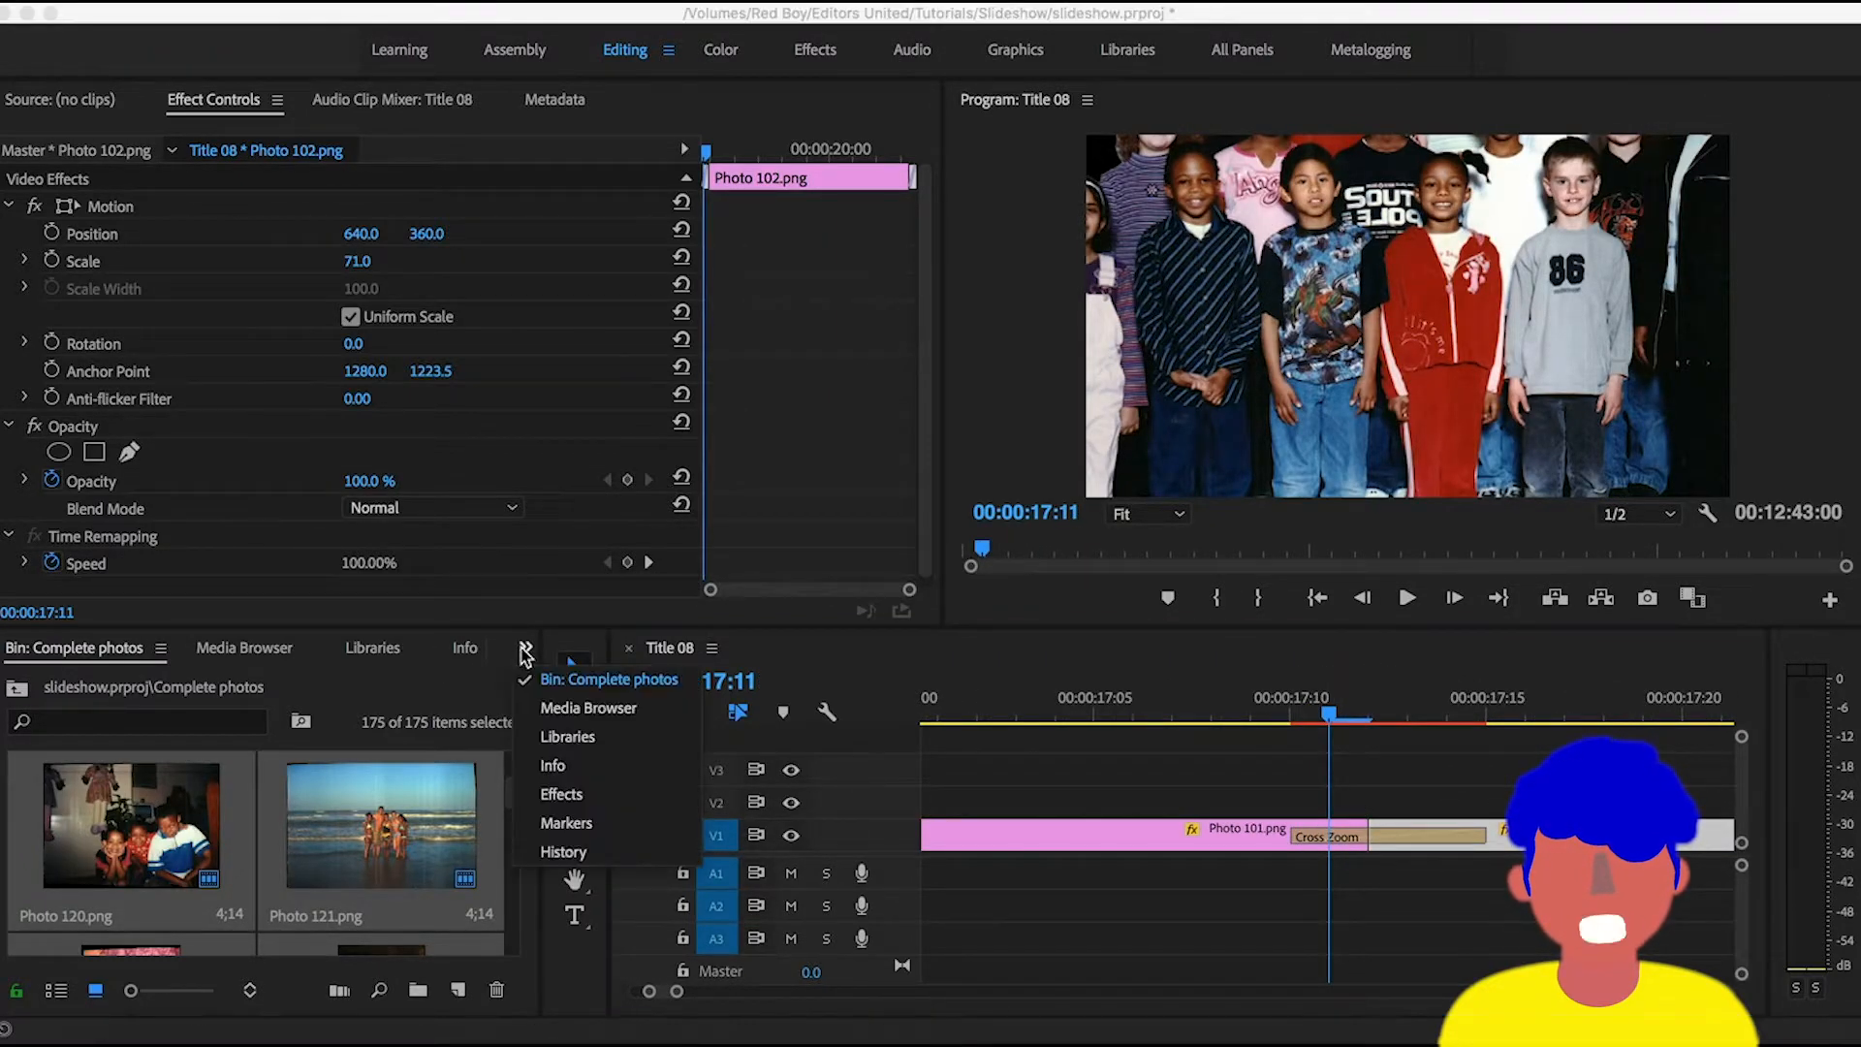
left_click(562, 793)
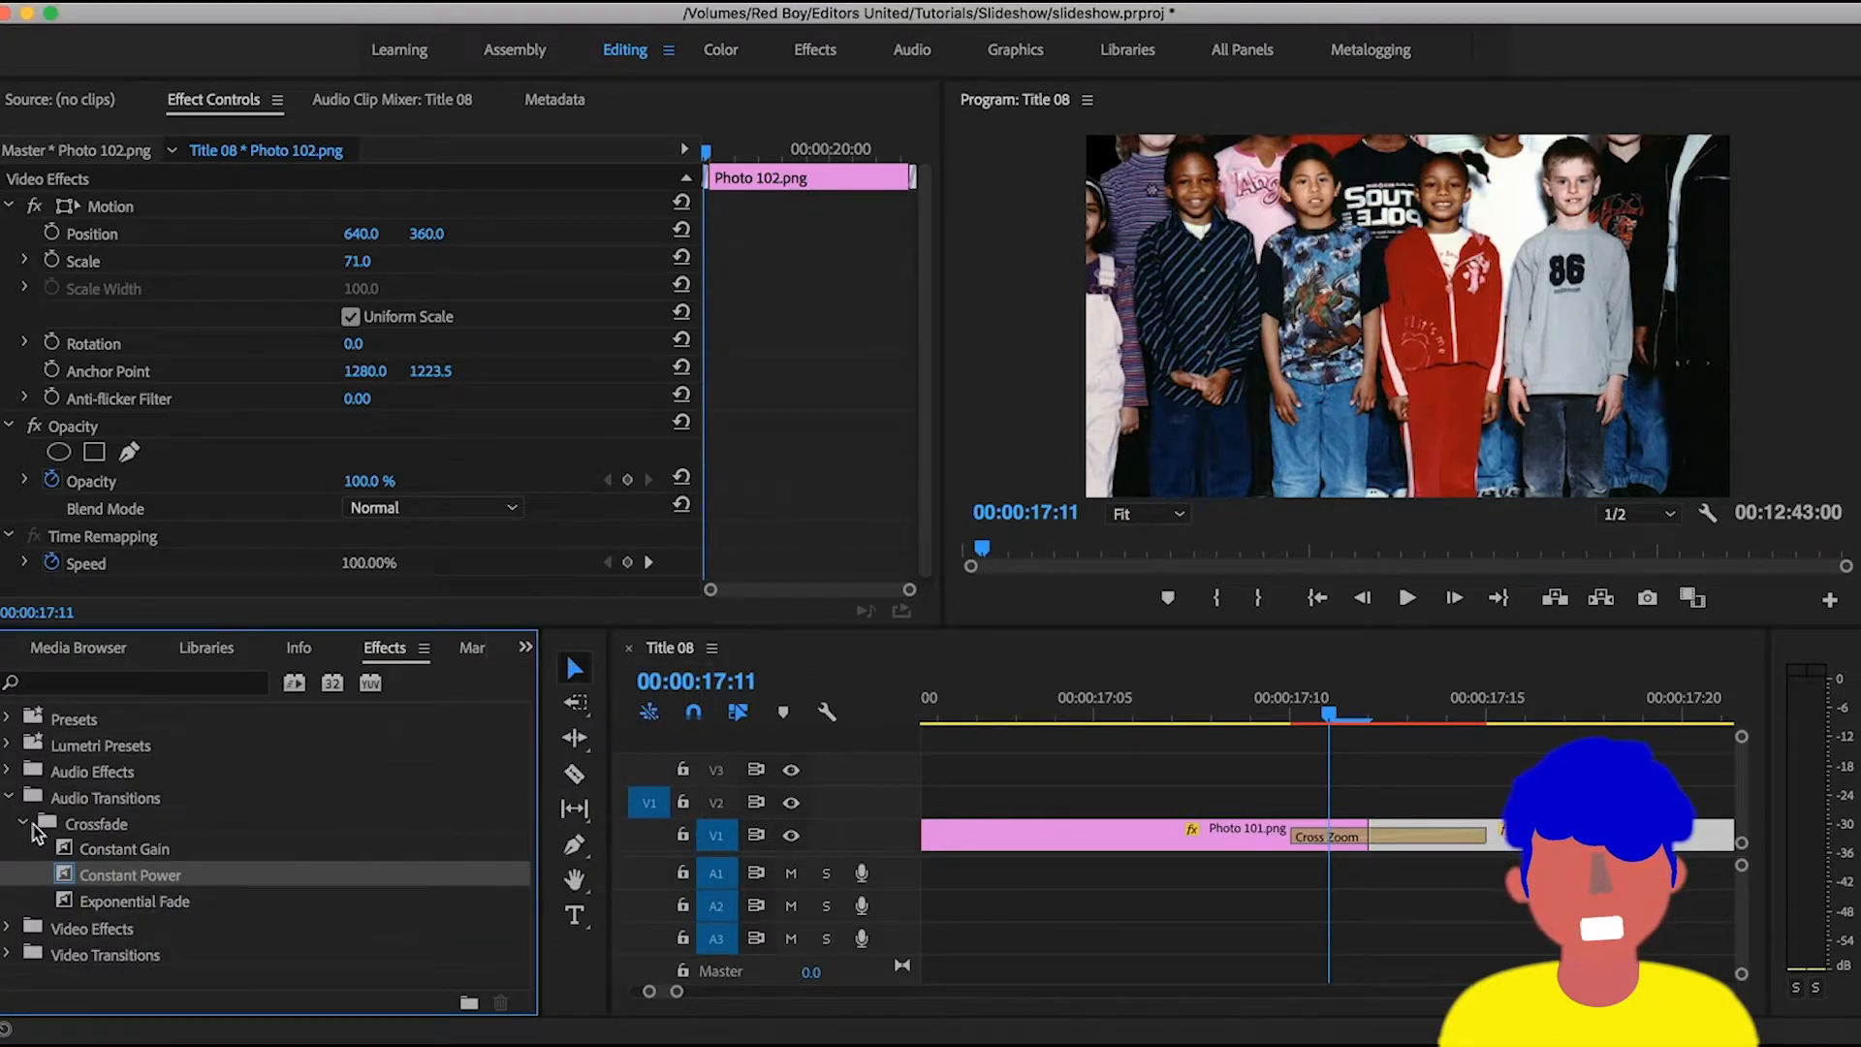
left_click(10, 798)
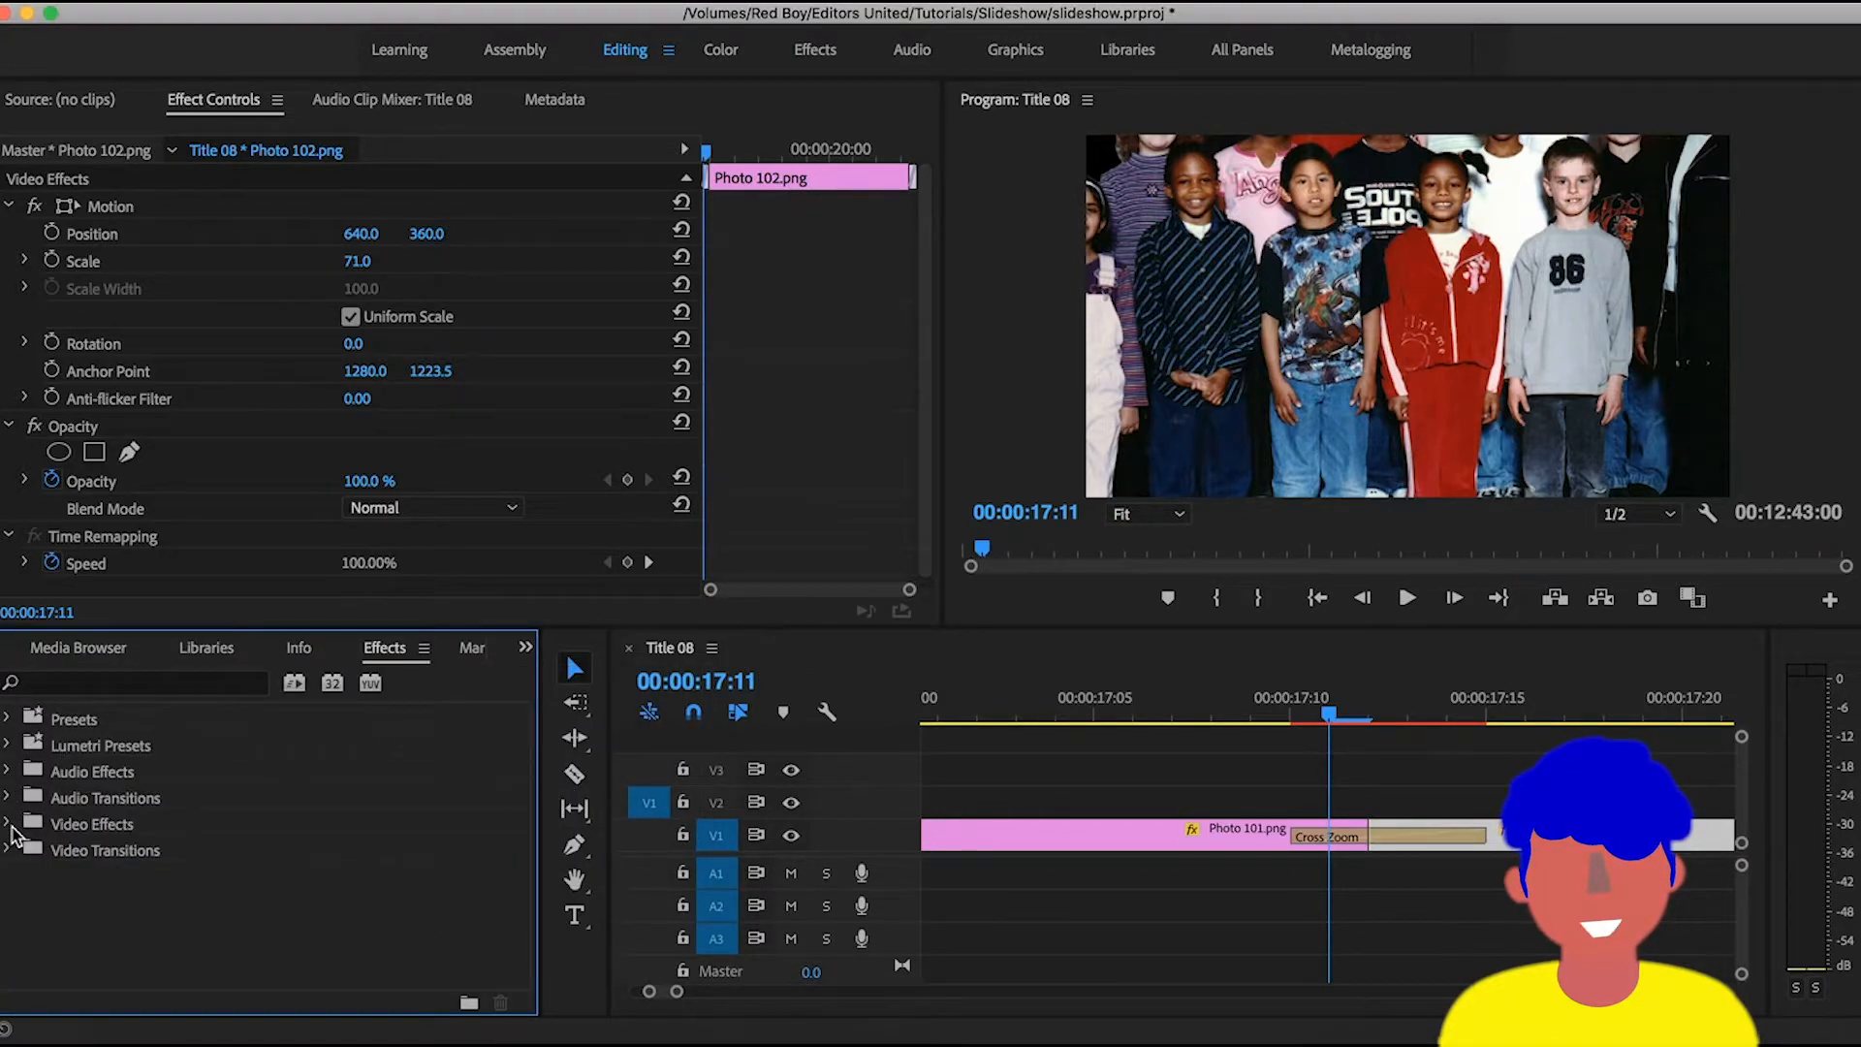
left_click(9, 824)
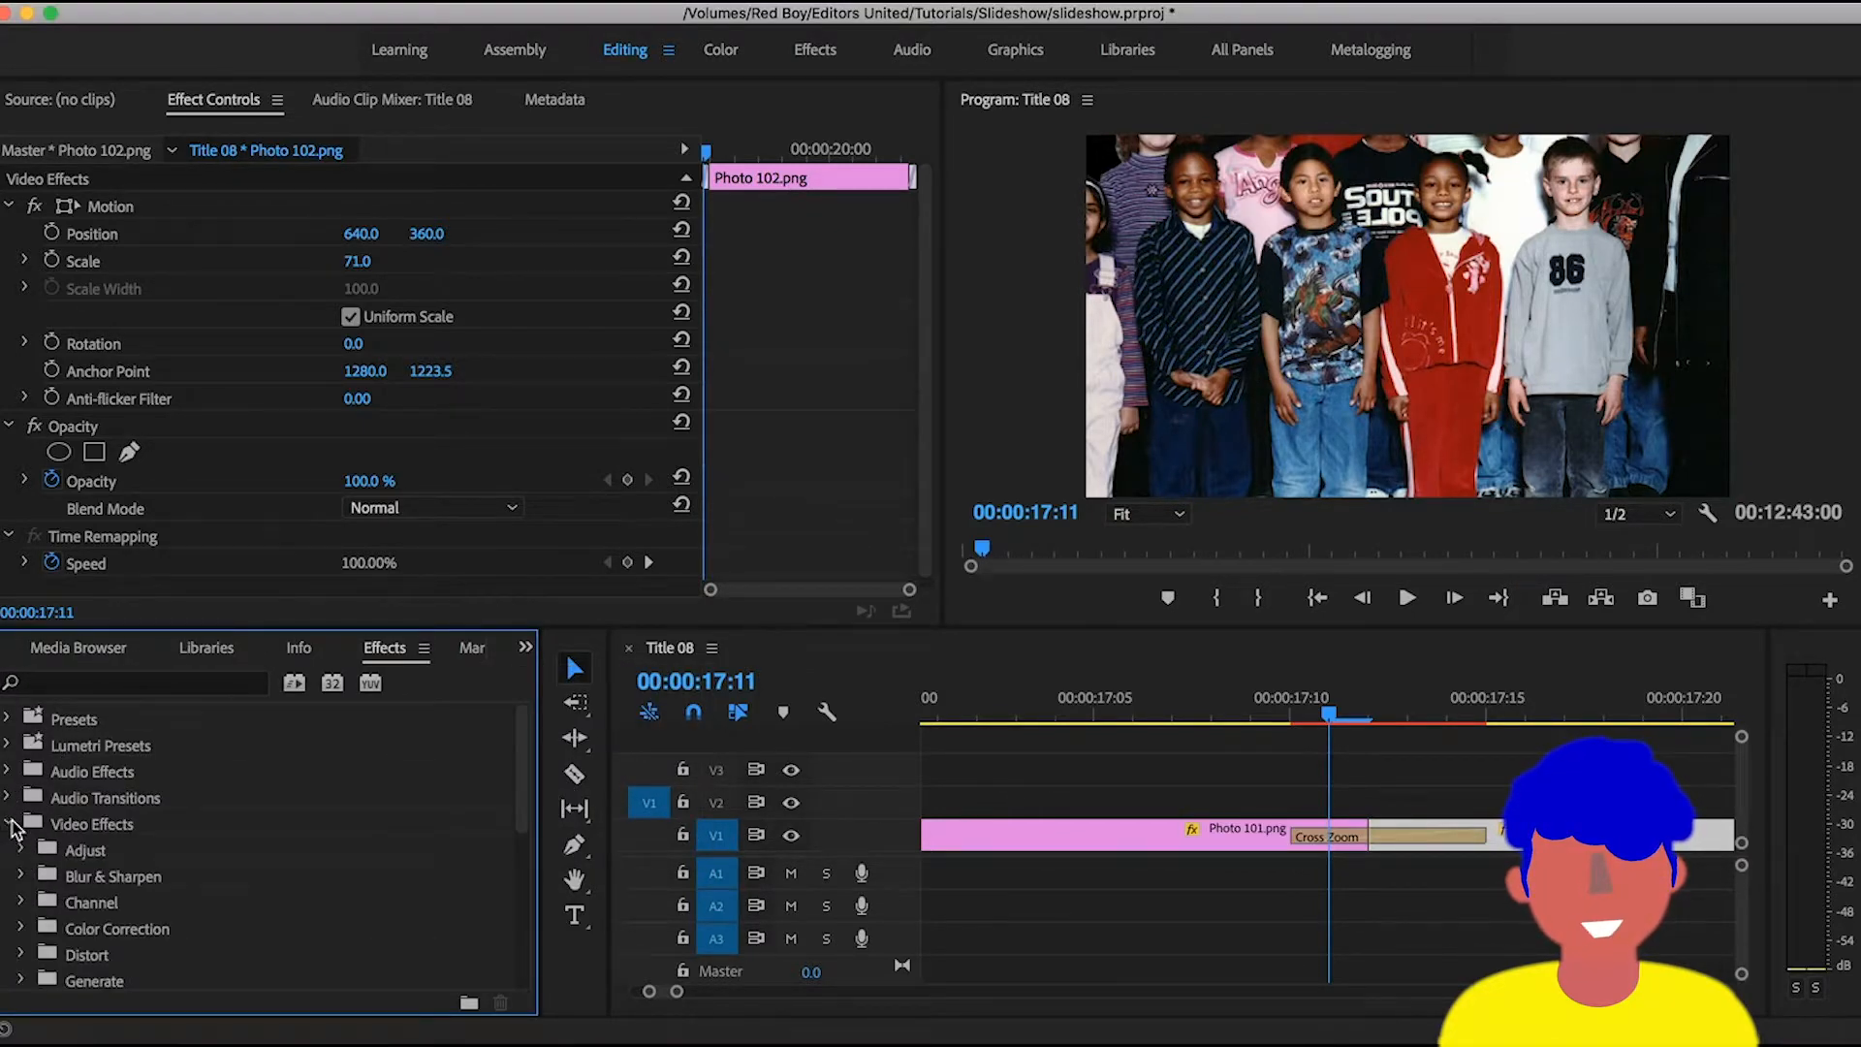
left_click(10, 823)
left_click(11, 850)
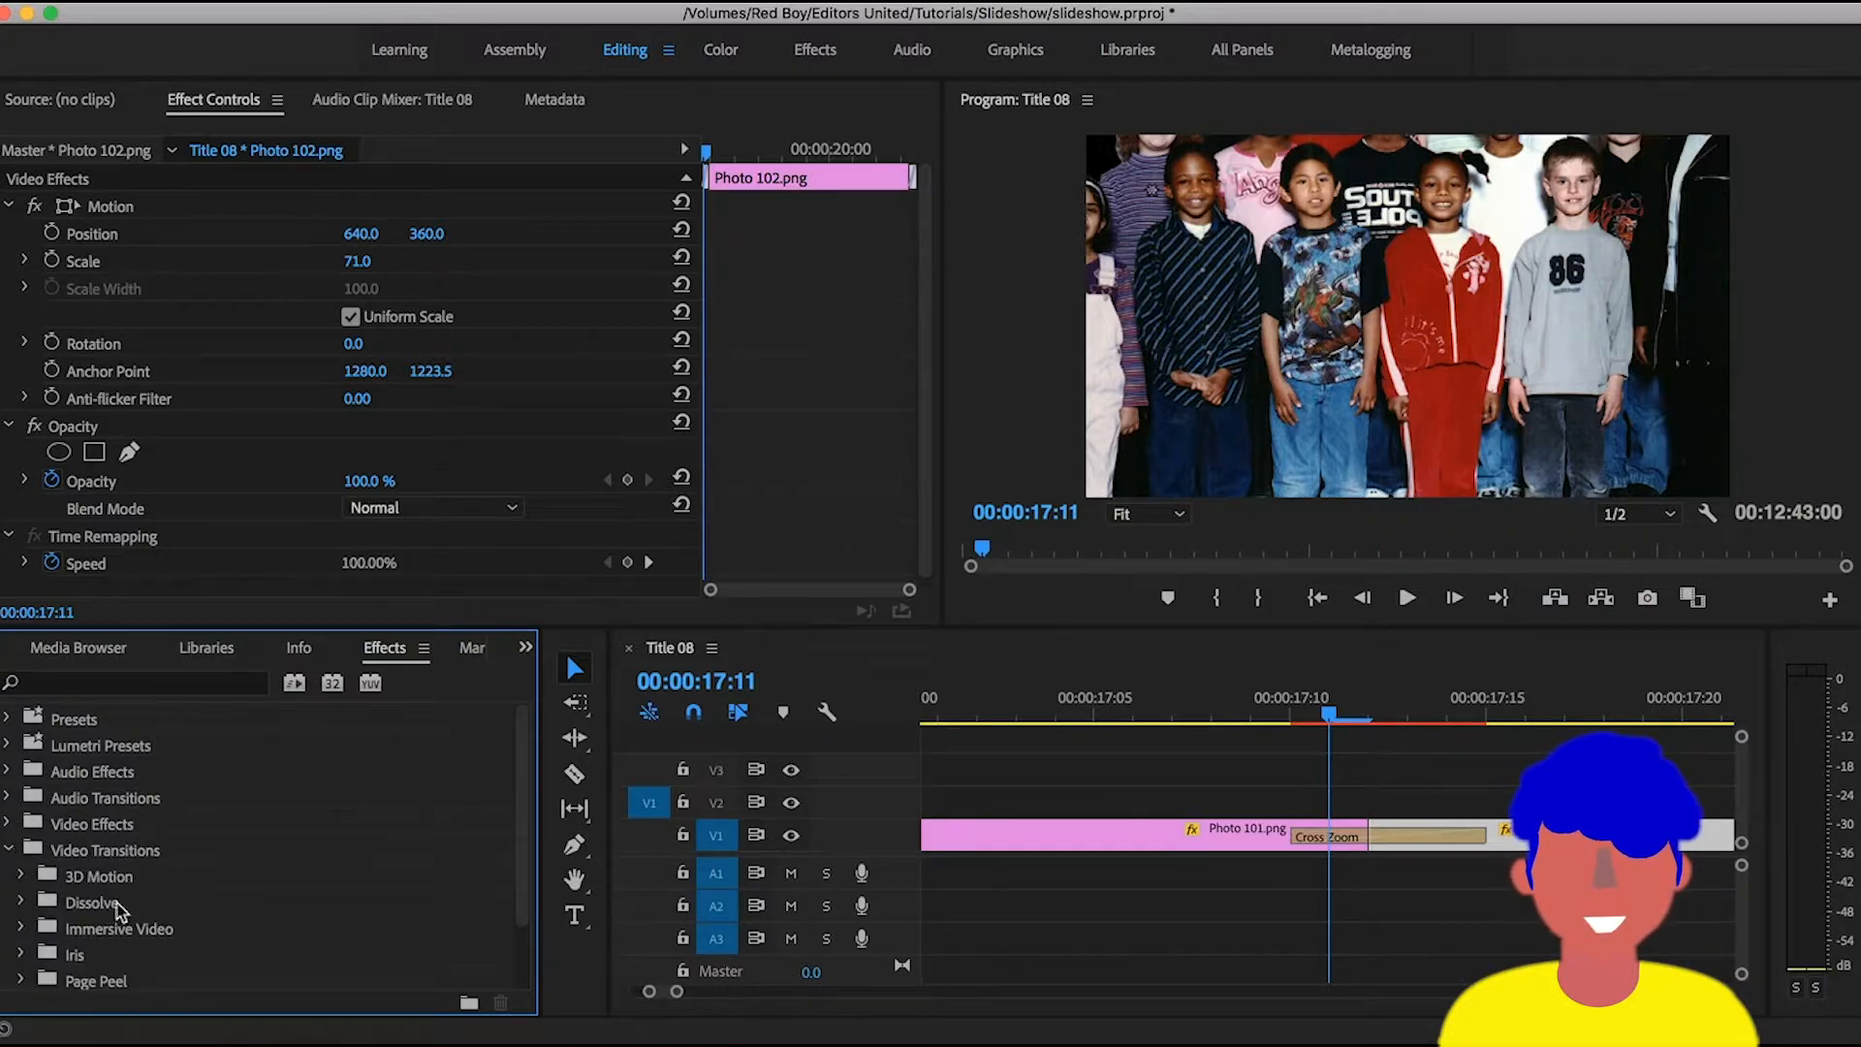
scroll(118, 911, "down", 3)
left_click(21, 824)
scroll(320, 884, "down", 5)
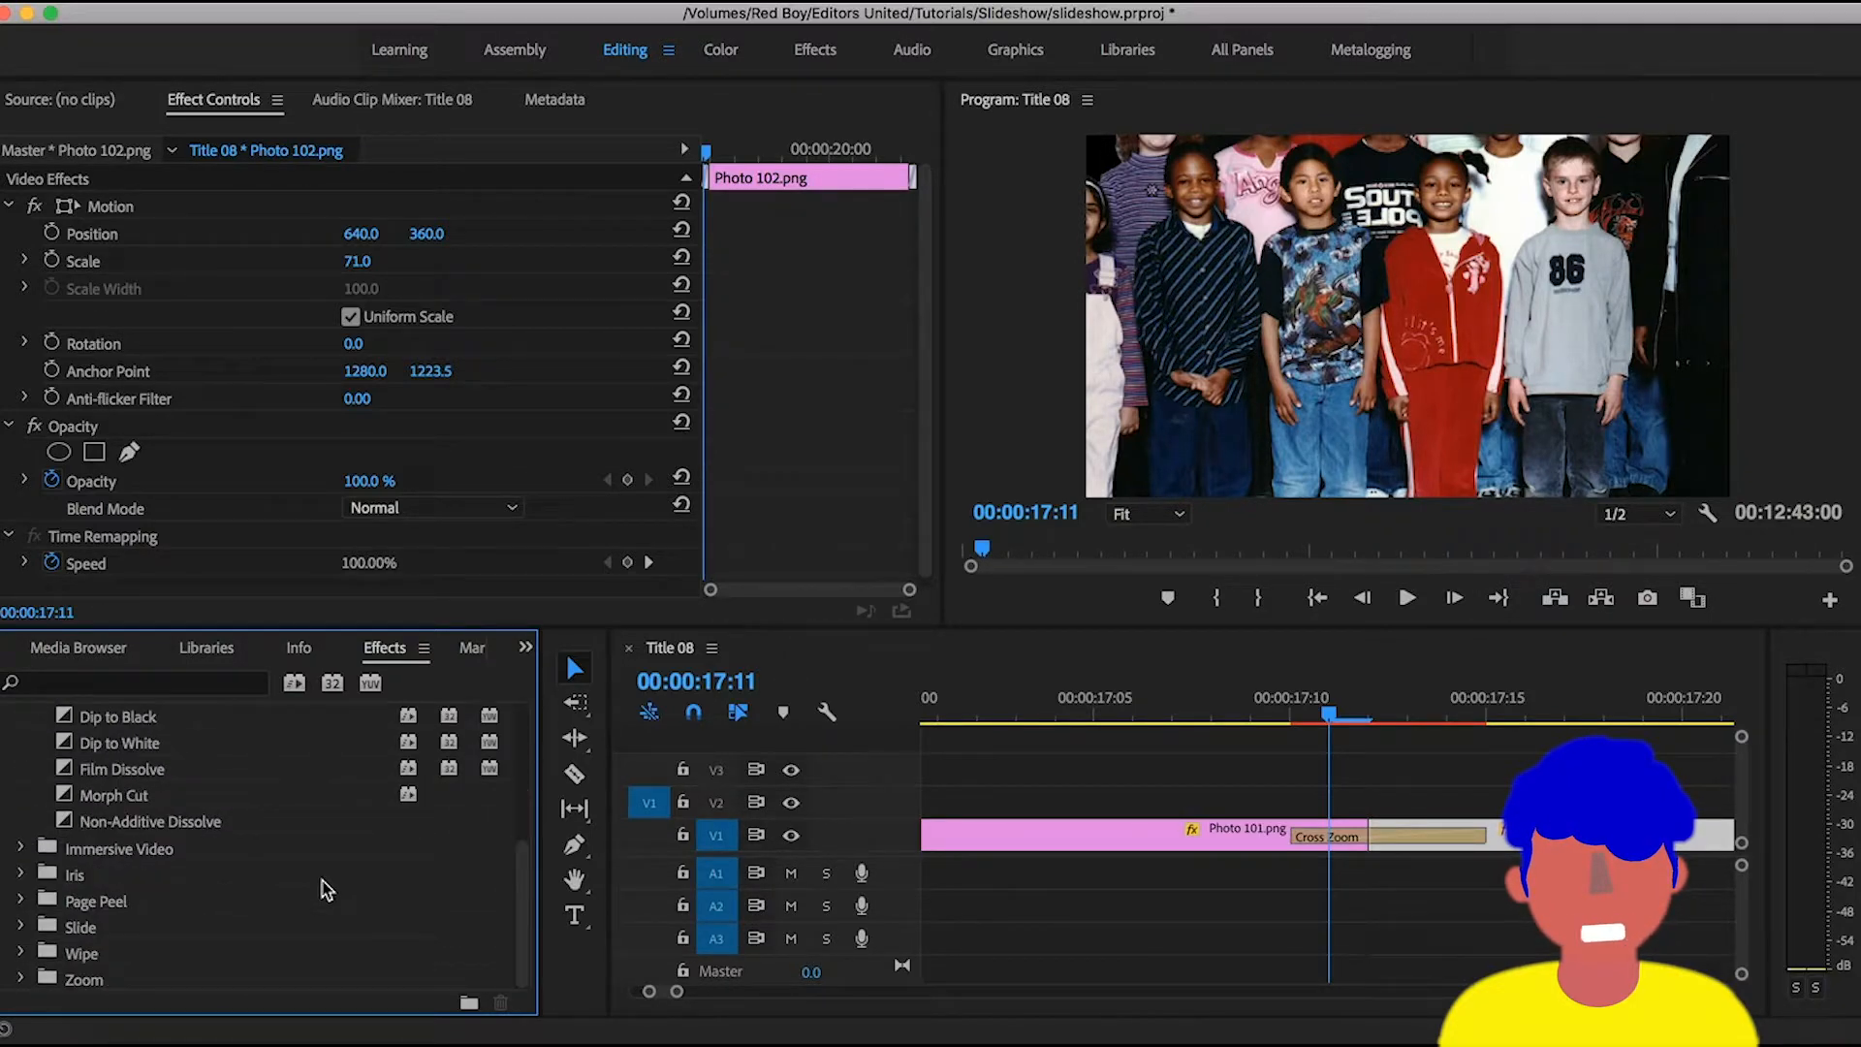
scroll(325, 890, "up", 1)
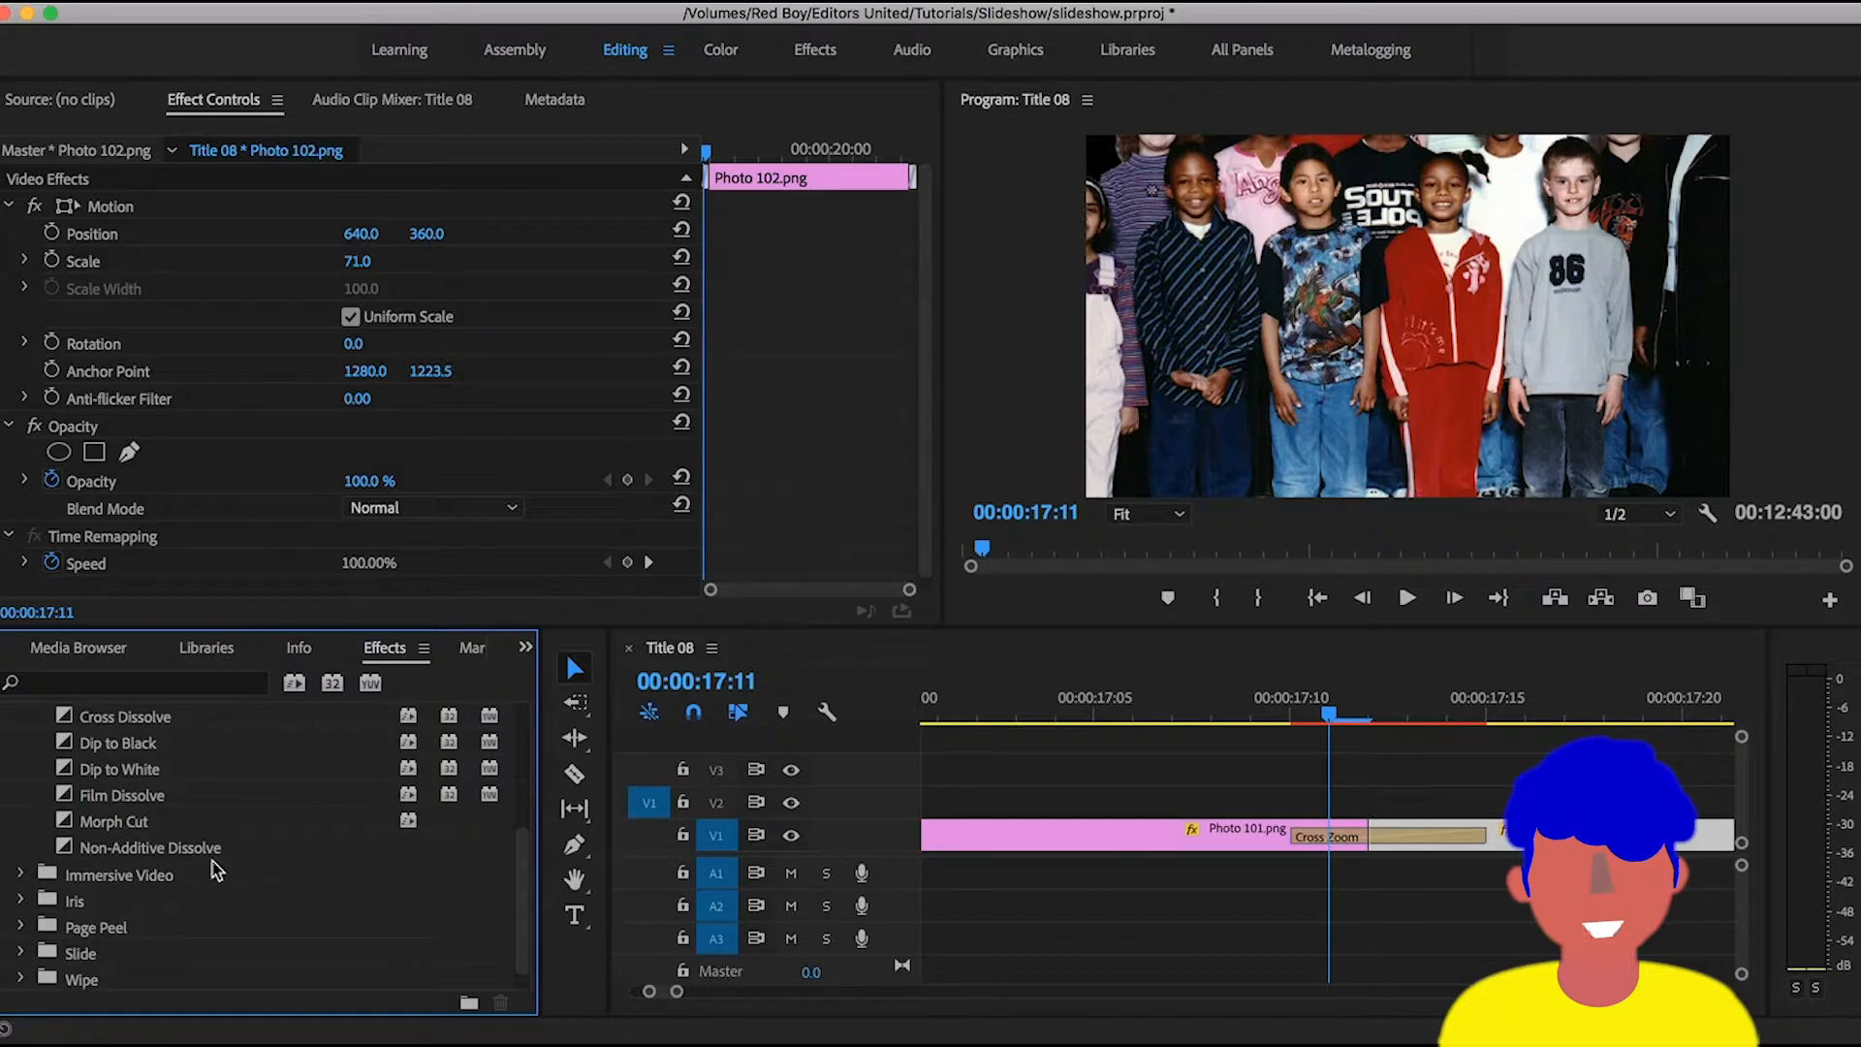
scroll(126, 749, "up", 2)
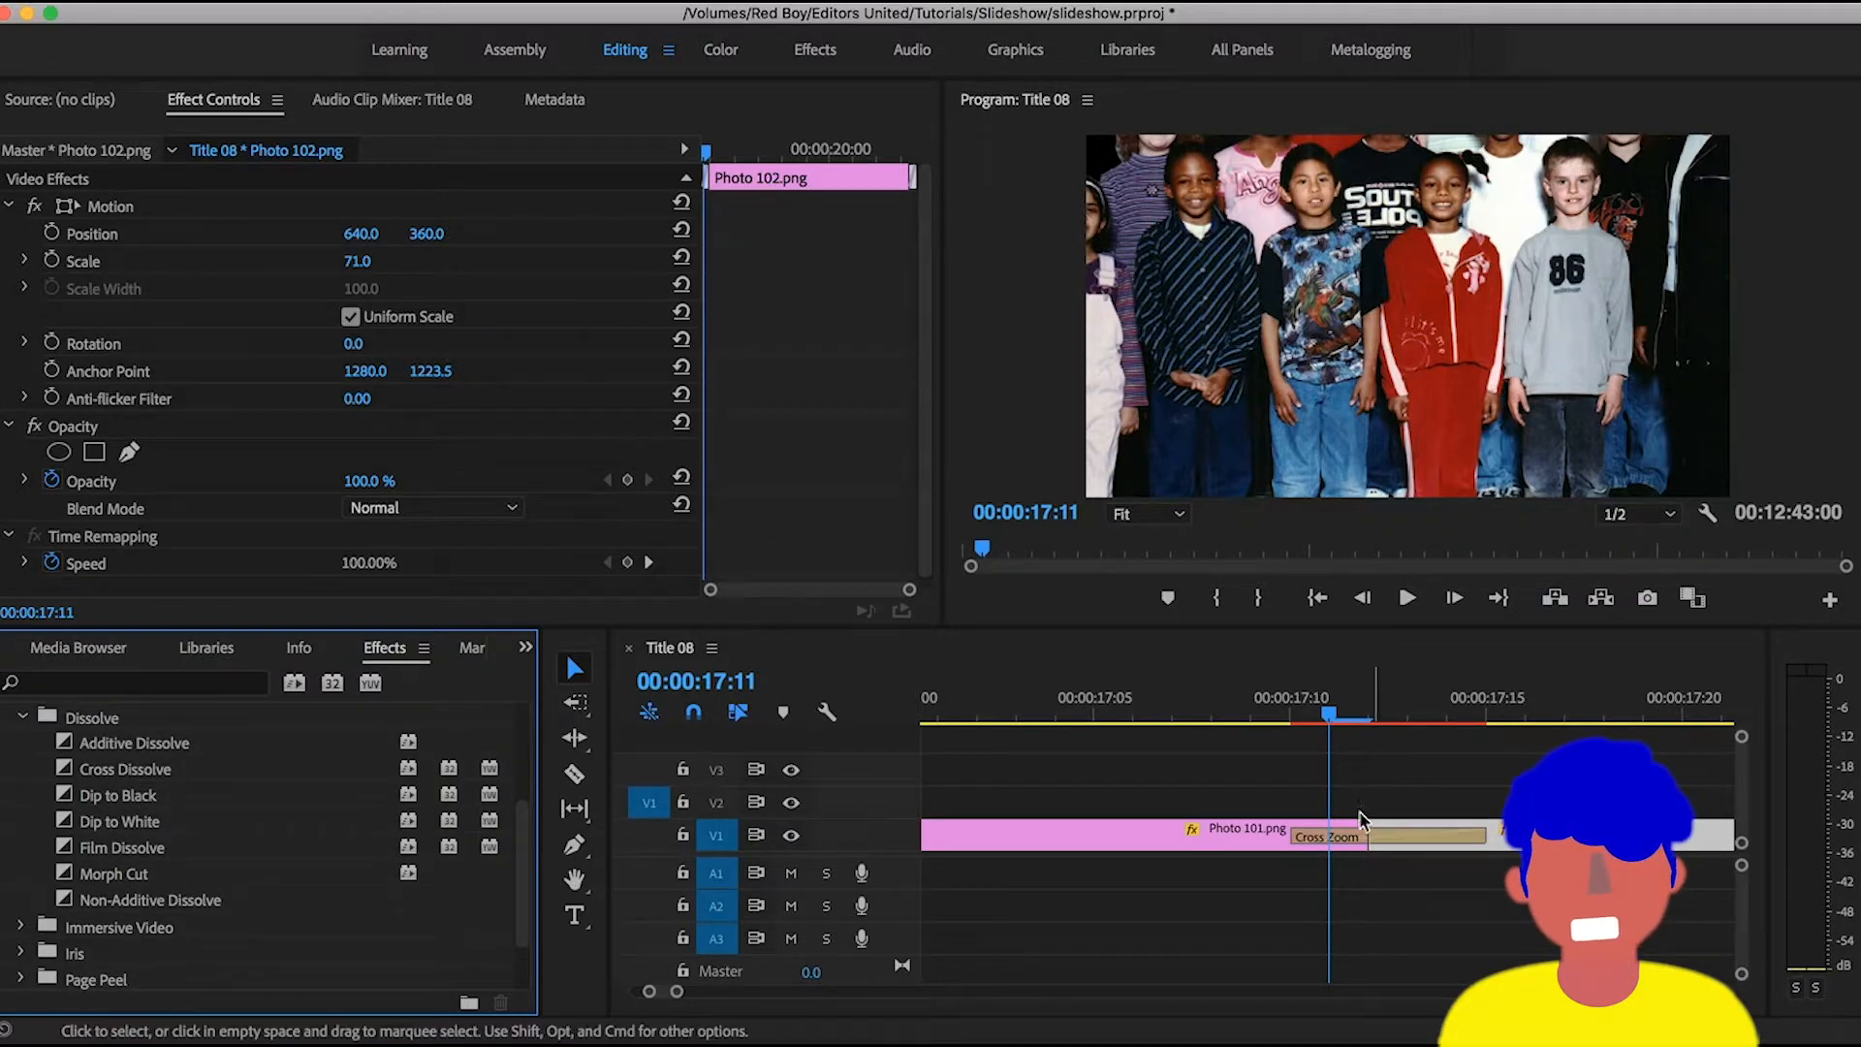
- Replace the Cross Zoom transition between Photo 101.png and Photo 102.png with a Cross Dissolve
left_click(1352, 839)
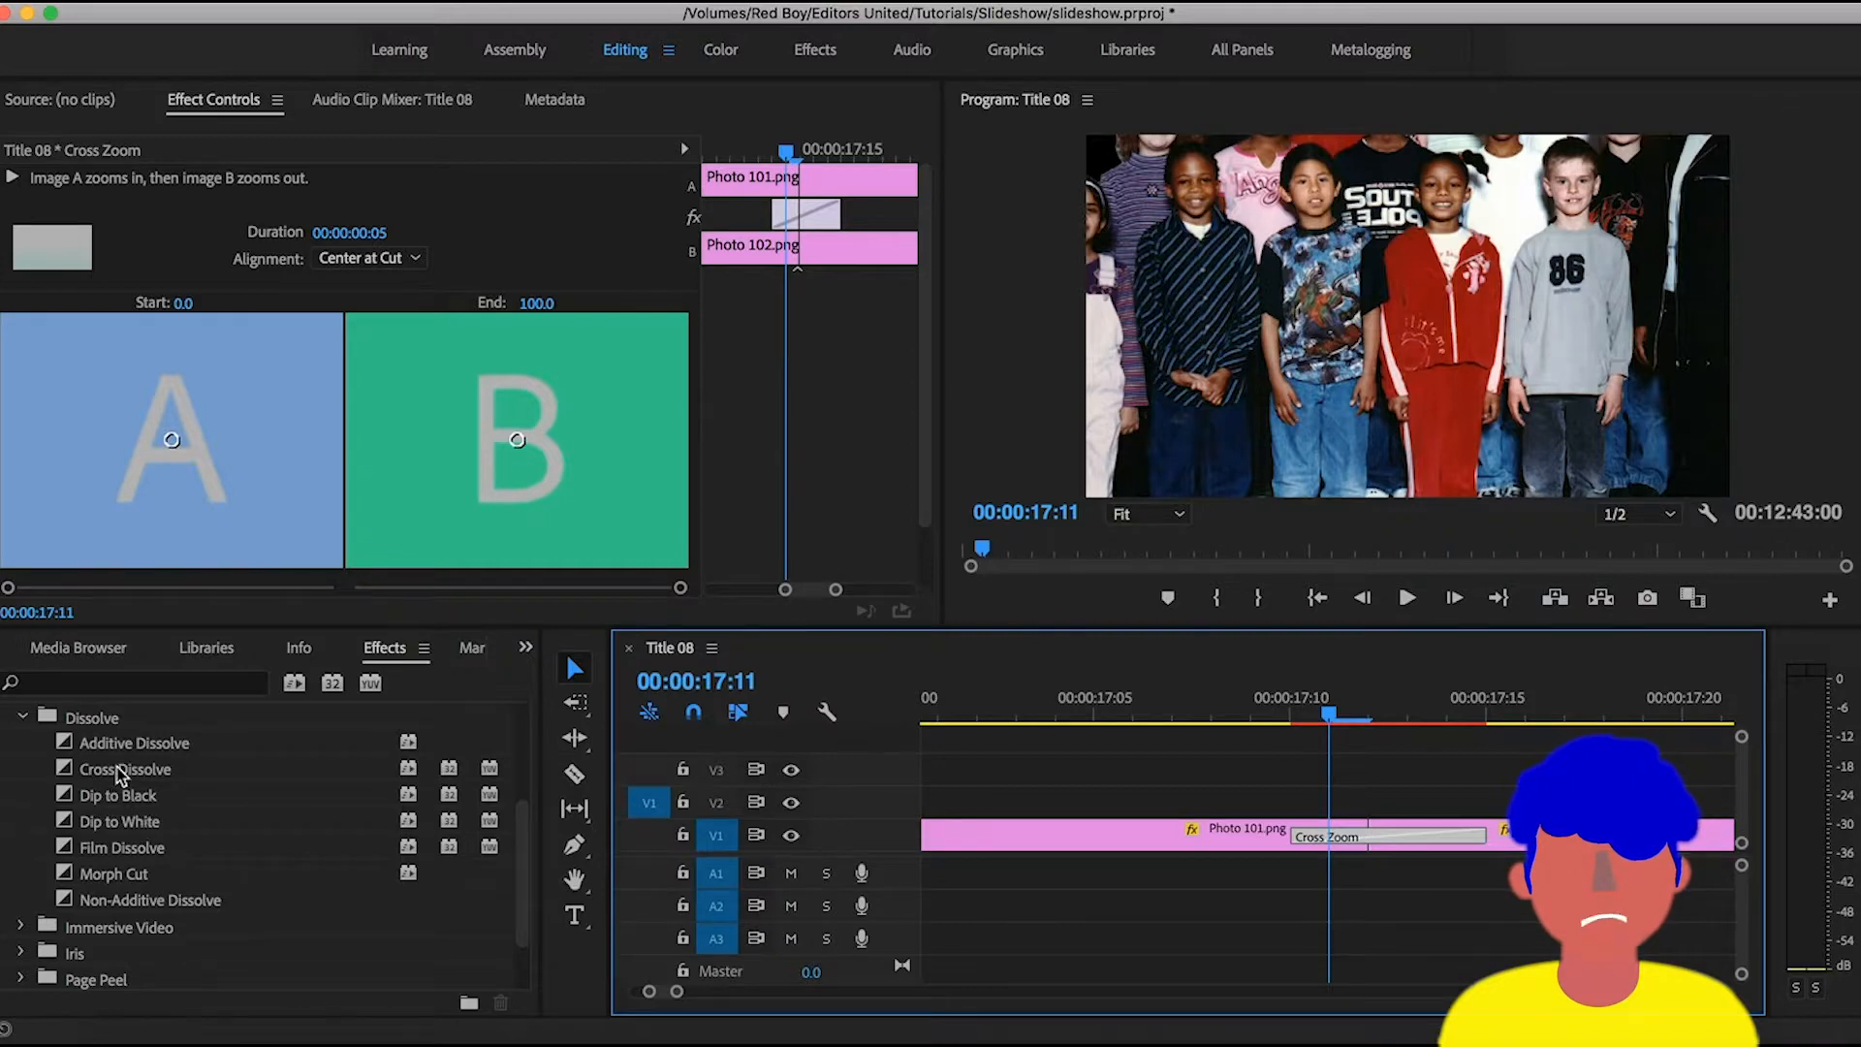
left_click(118, 772)
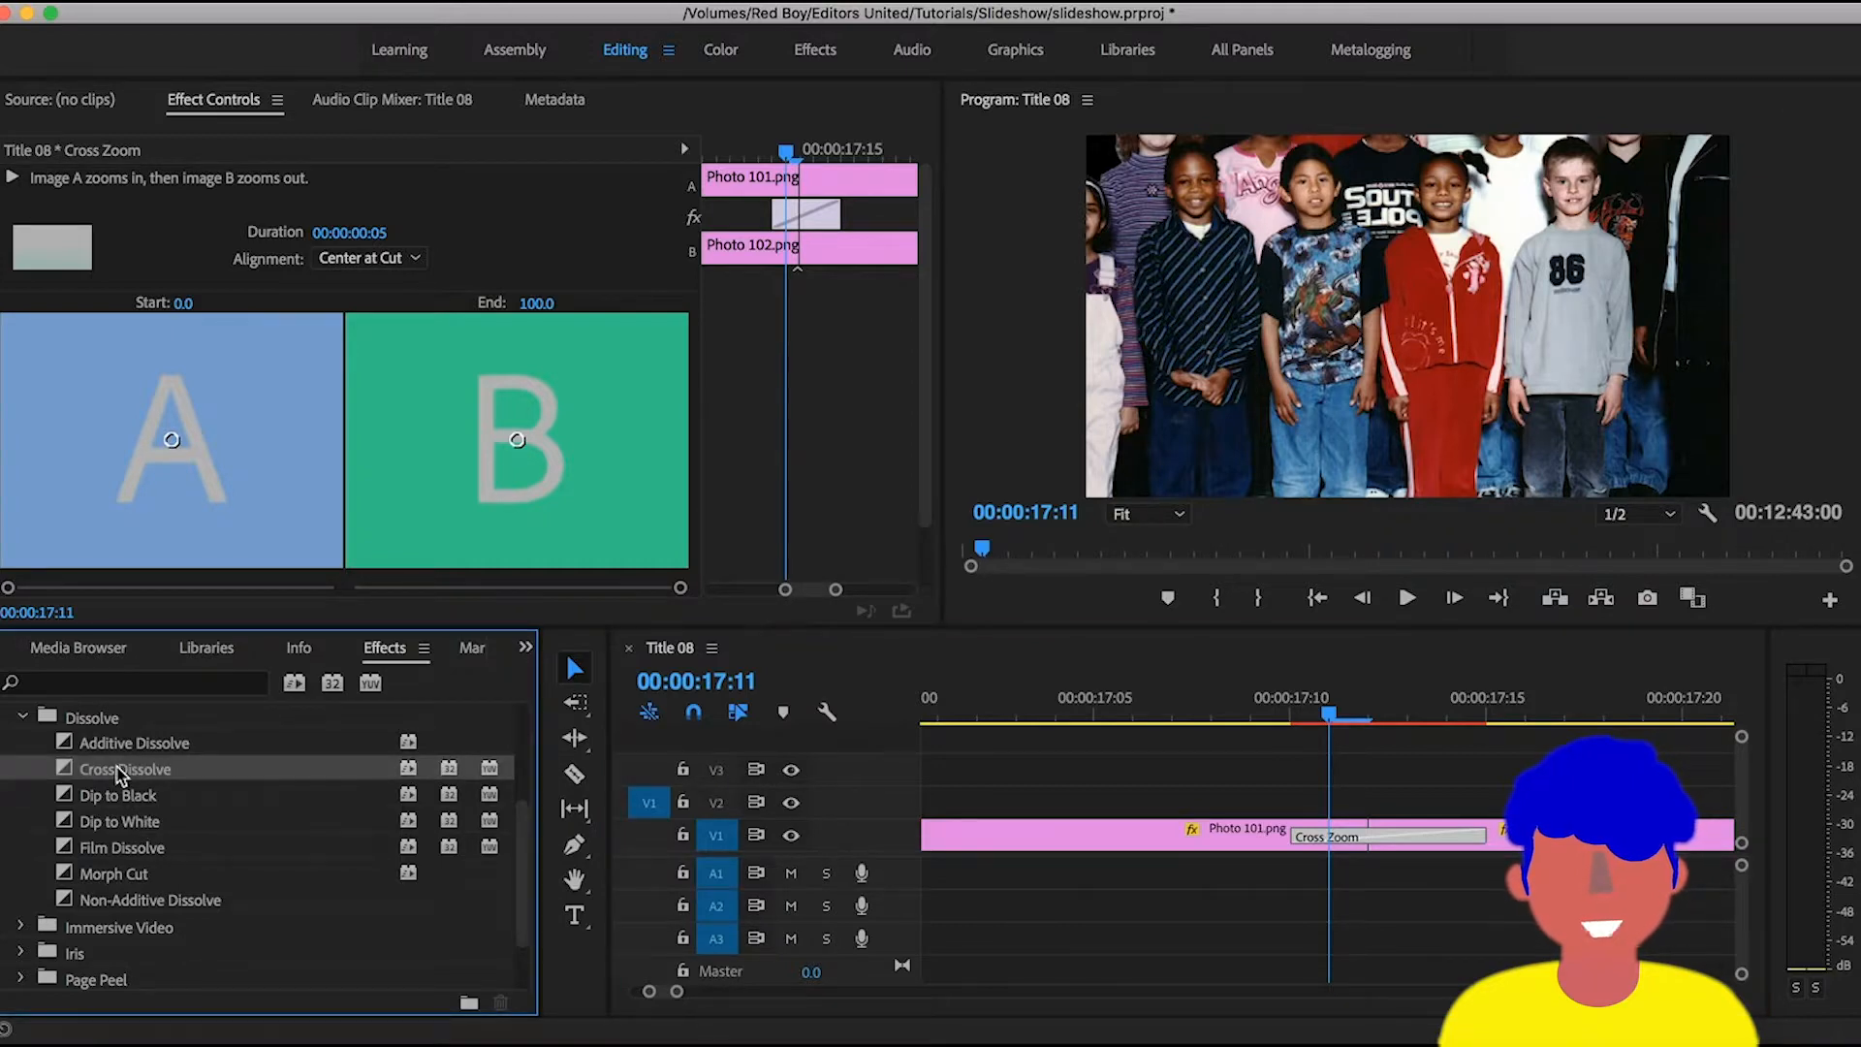
left_click_drag(118, 772, 1357, 840)
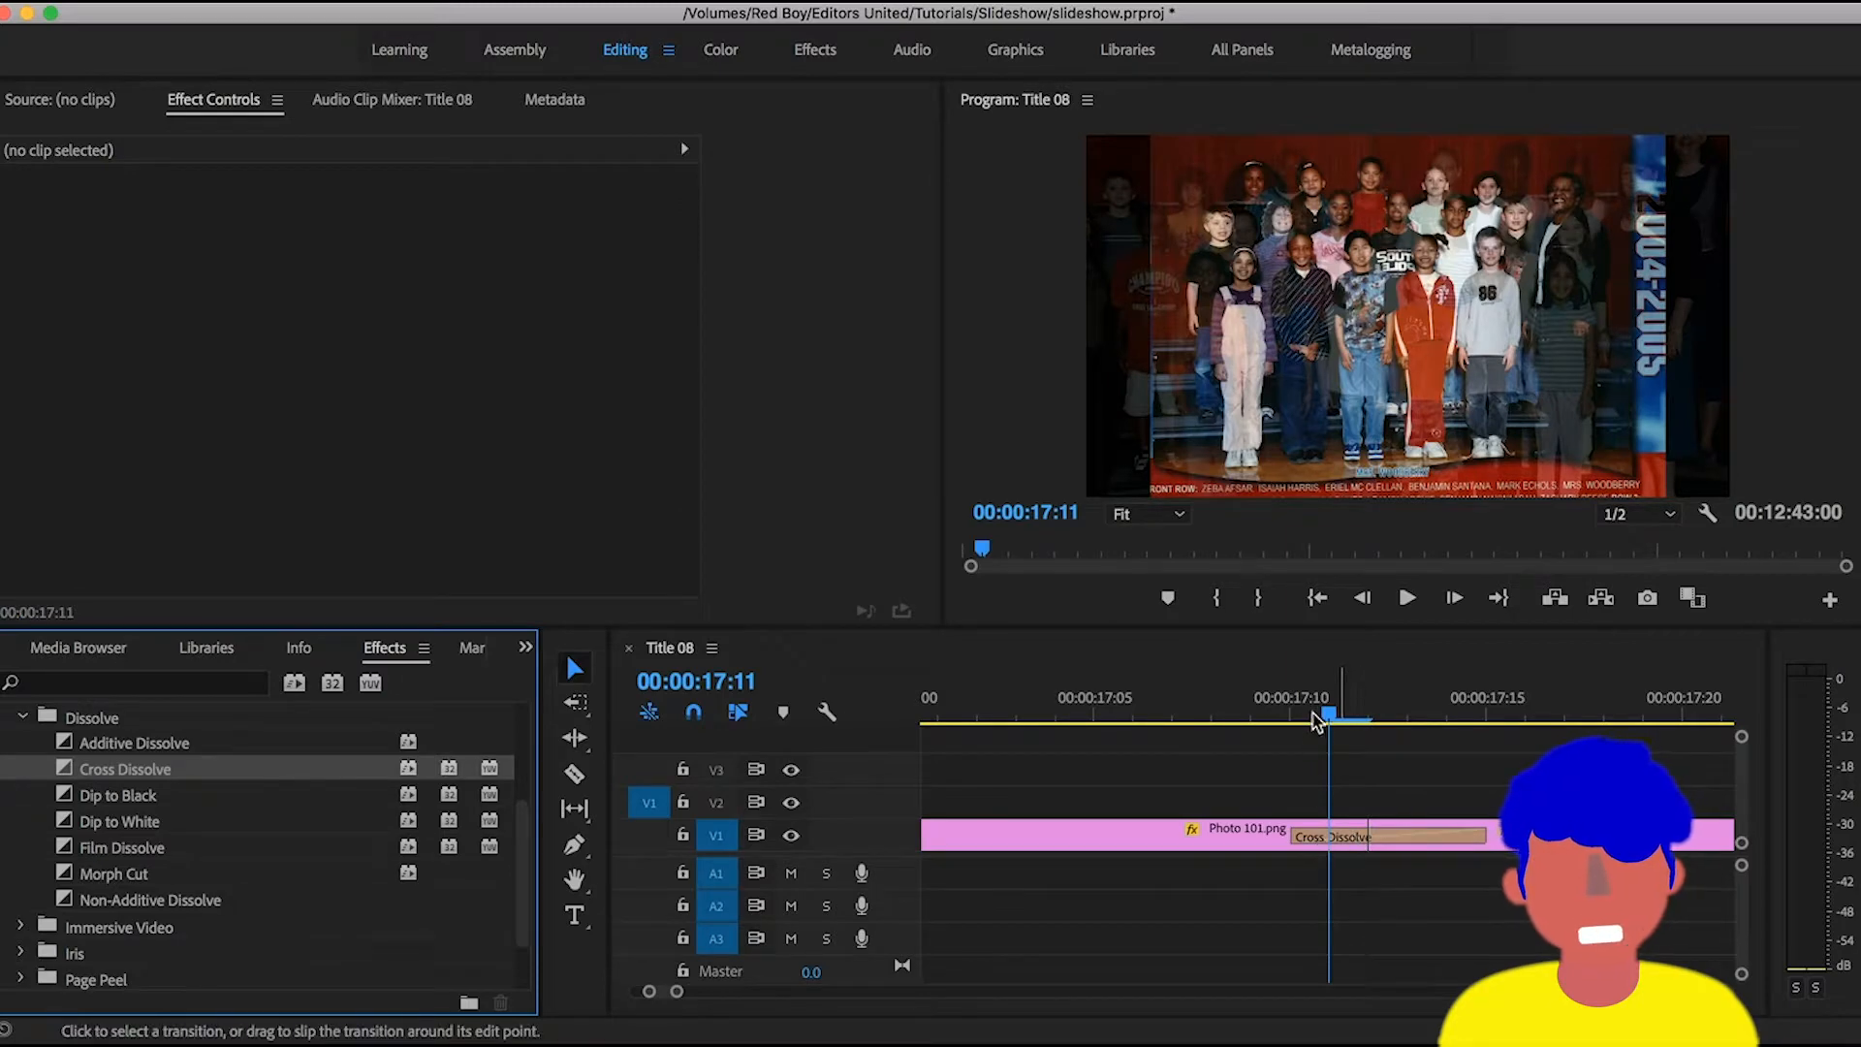
- Play through the Cross Dissolve between Photo 101.png and Photo 102.png to check how it looks
left_click(1265, 716)
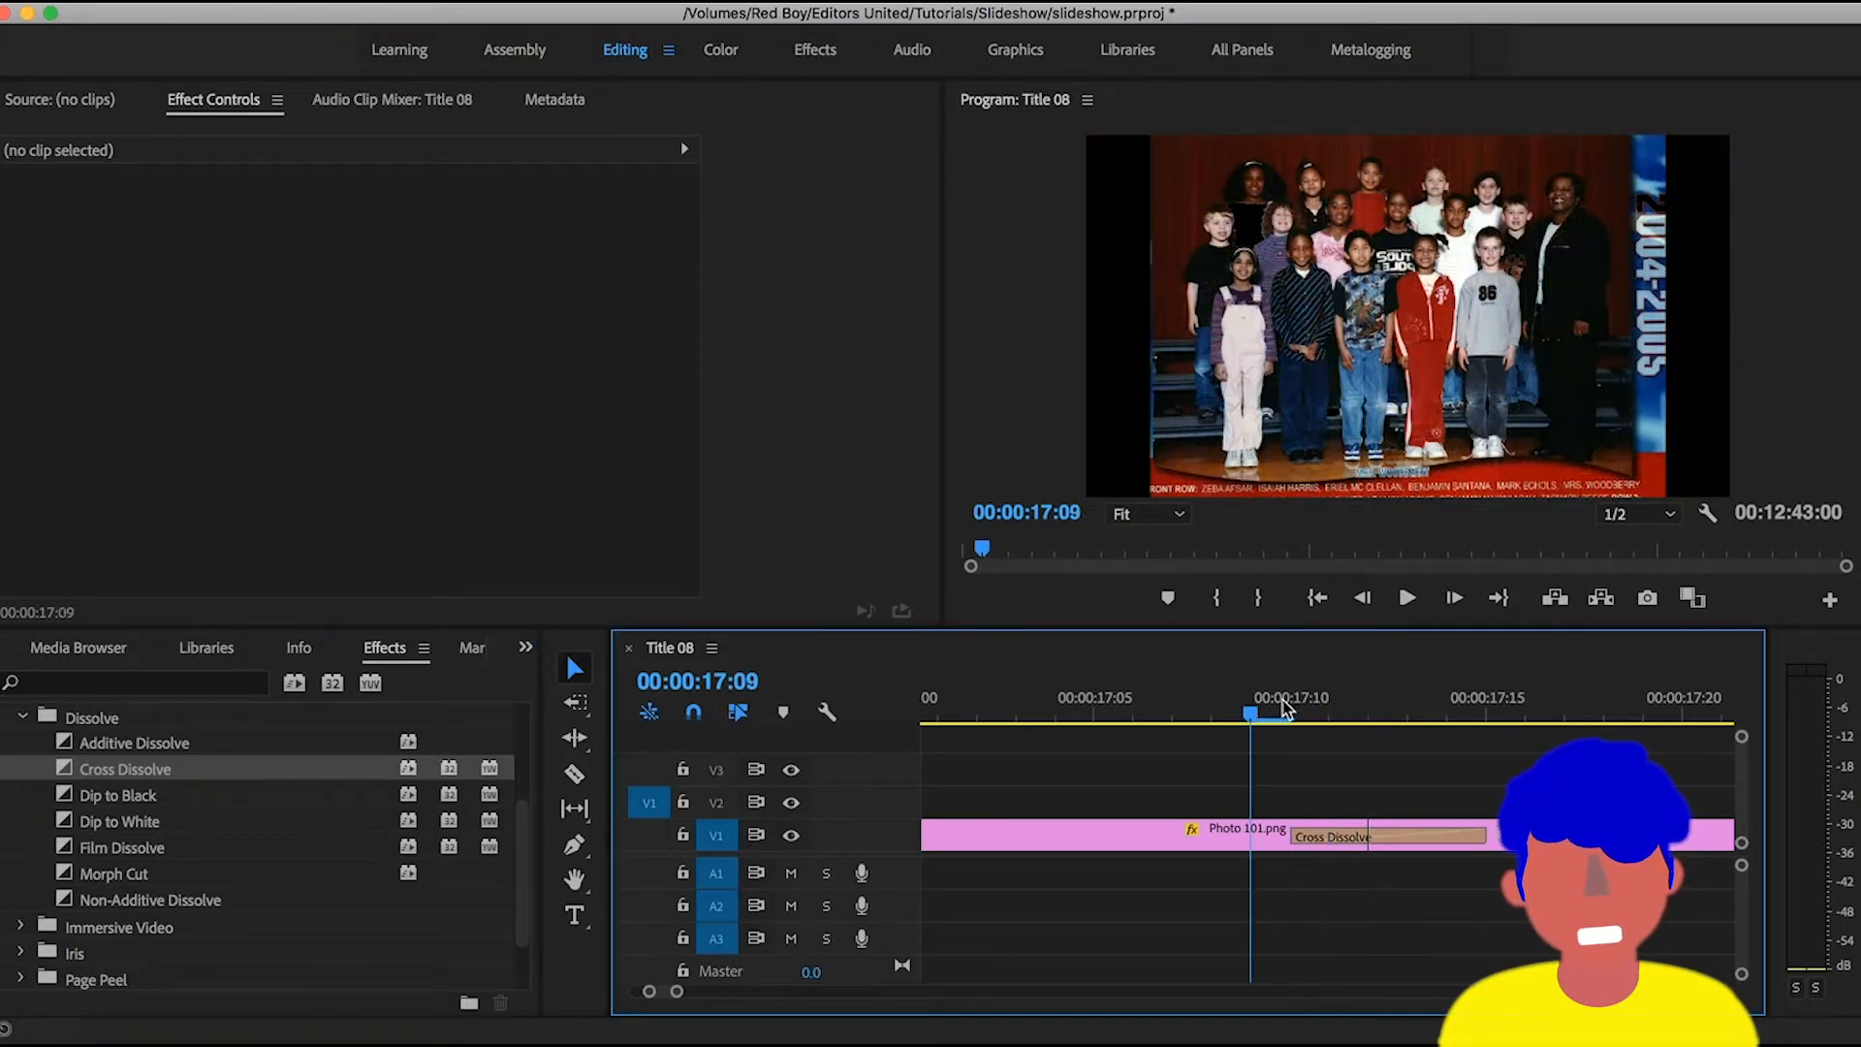
key("space")
left_click_drag(1285, 701, 1219, 700)
key("Right")
key("Right")
key("=")
key("=")
key("=")
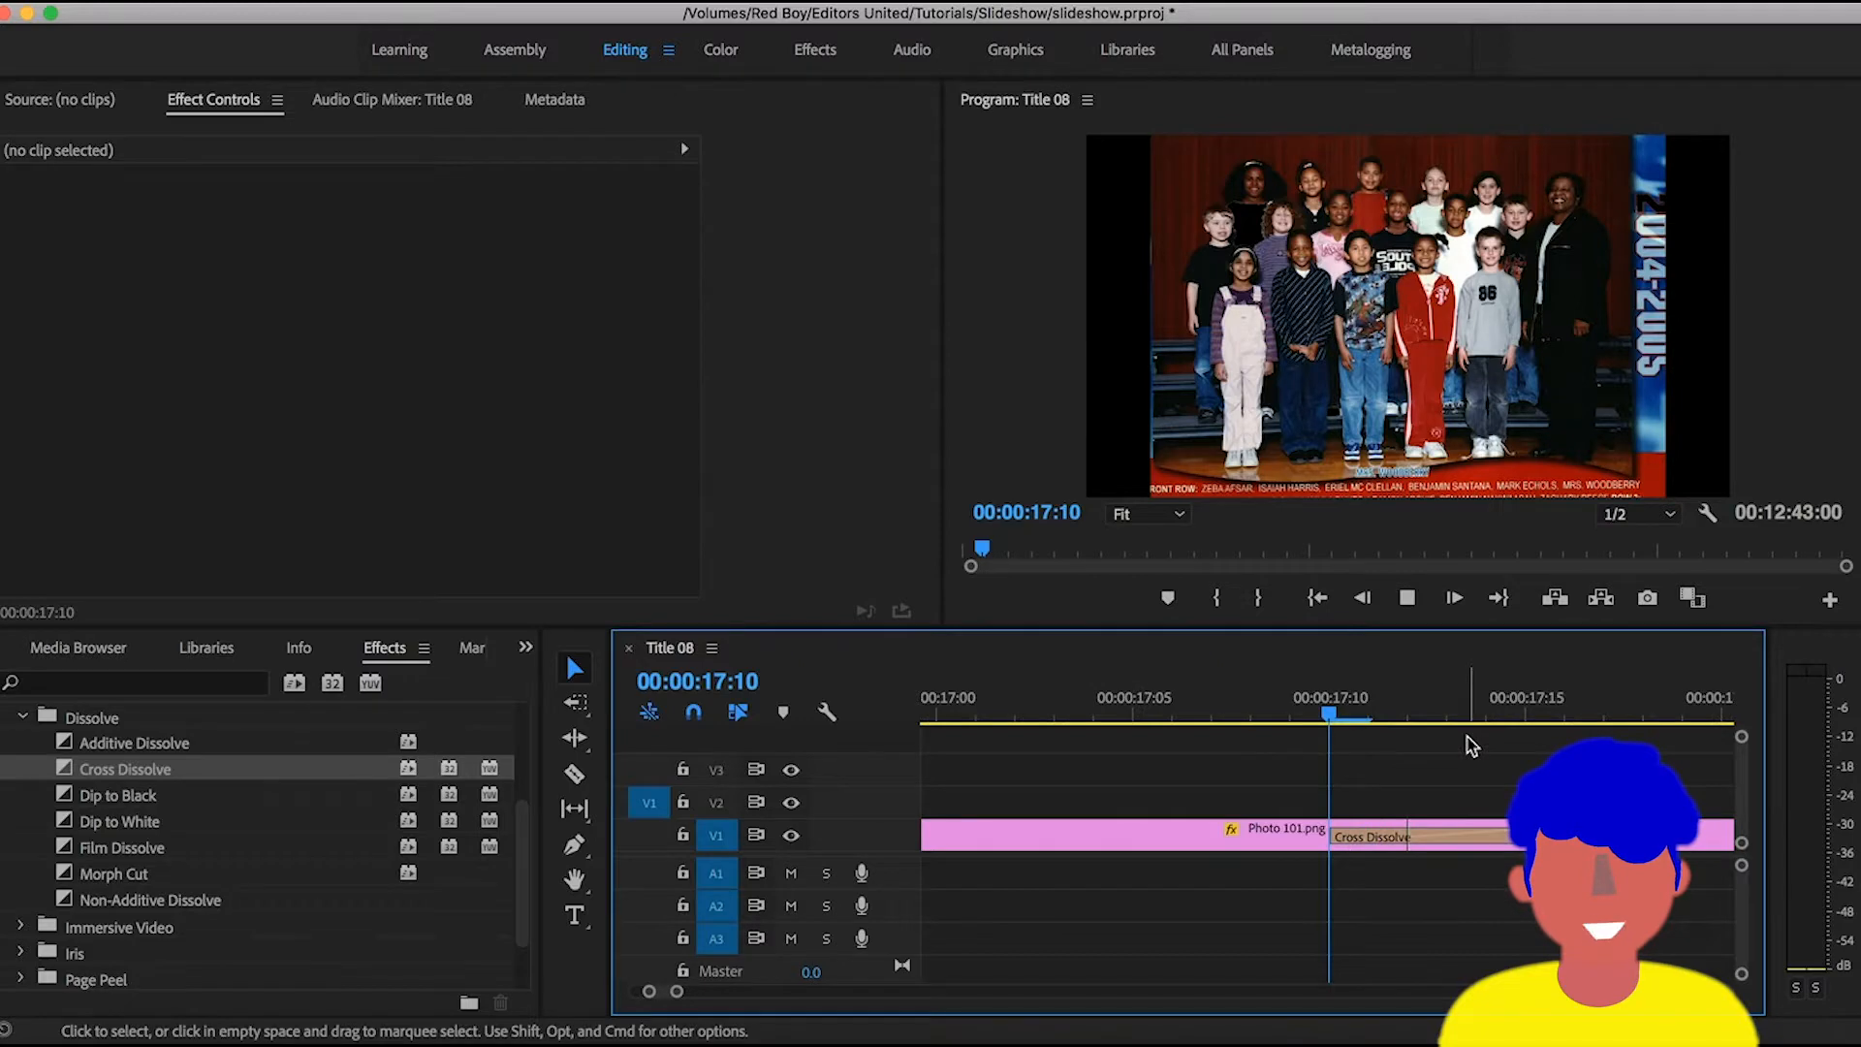
key("space")
key("space")
- Move all the photo clips and their transitions from track V1 up to track V3, then deselect them
key("-")
key("-")
key("-")
key("-")
key("-")
key("-")
key("-")
key("-")
key("-")
key("-")
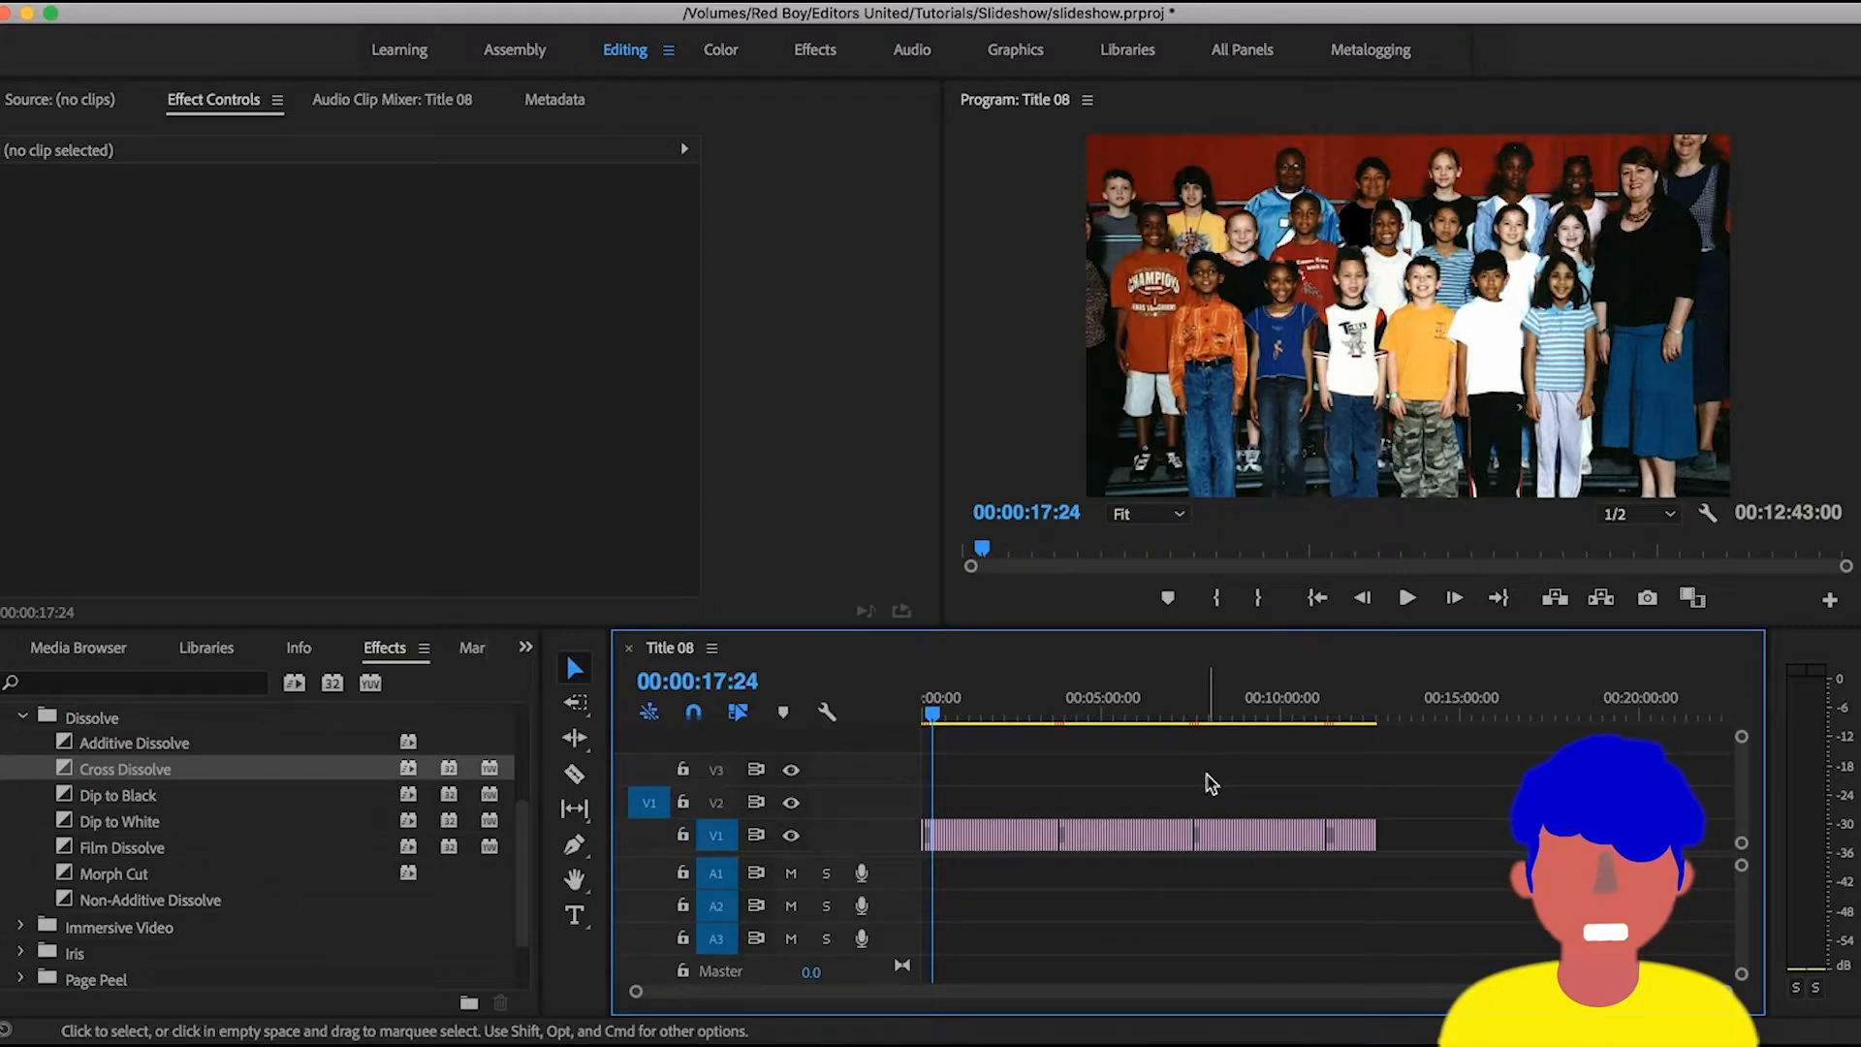
key("super+a")
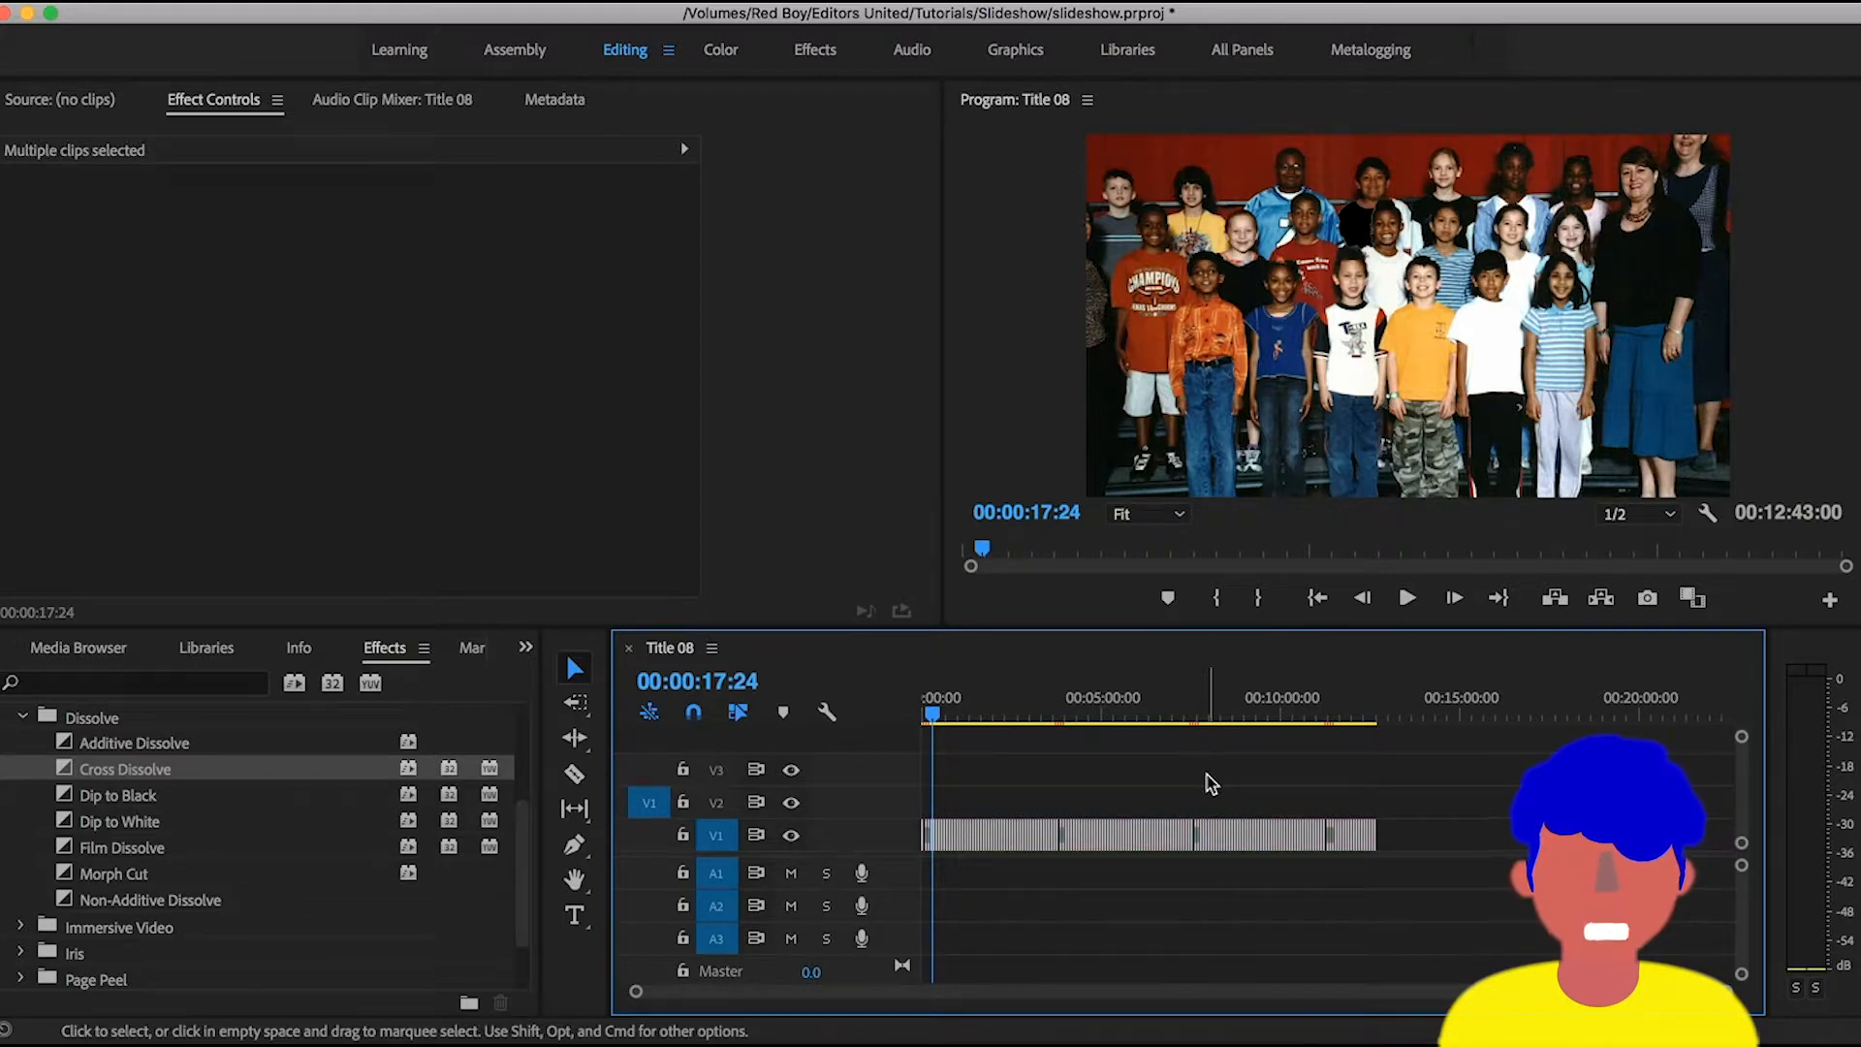
key("backslash")
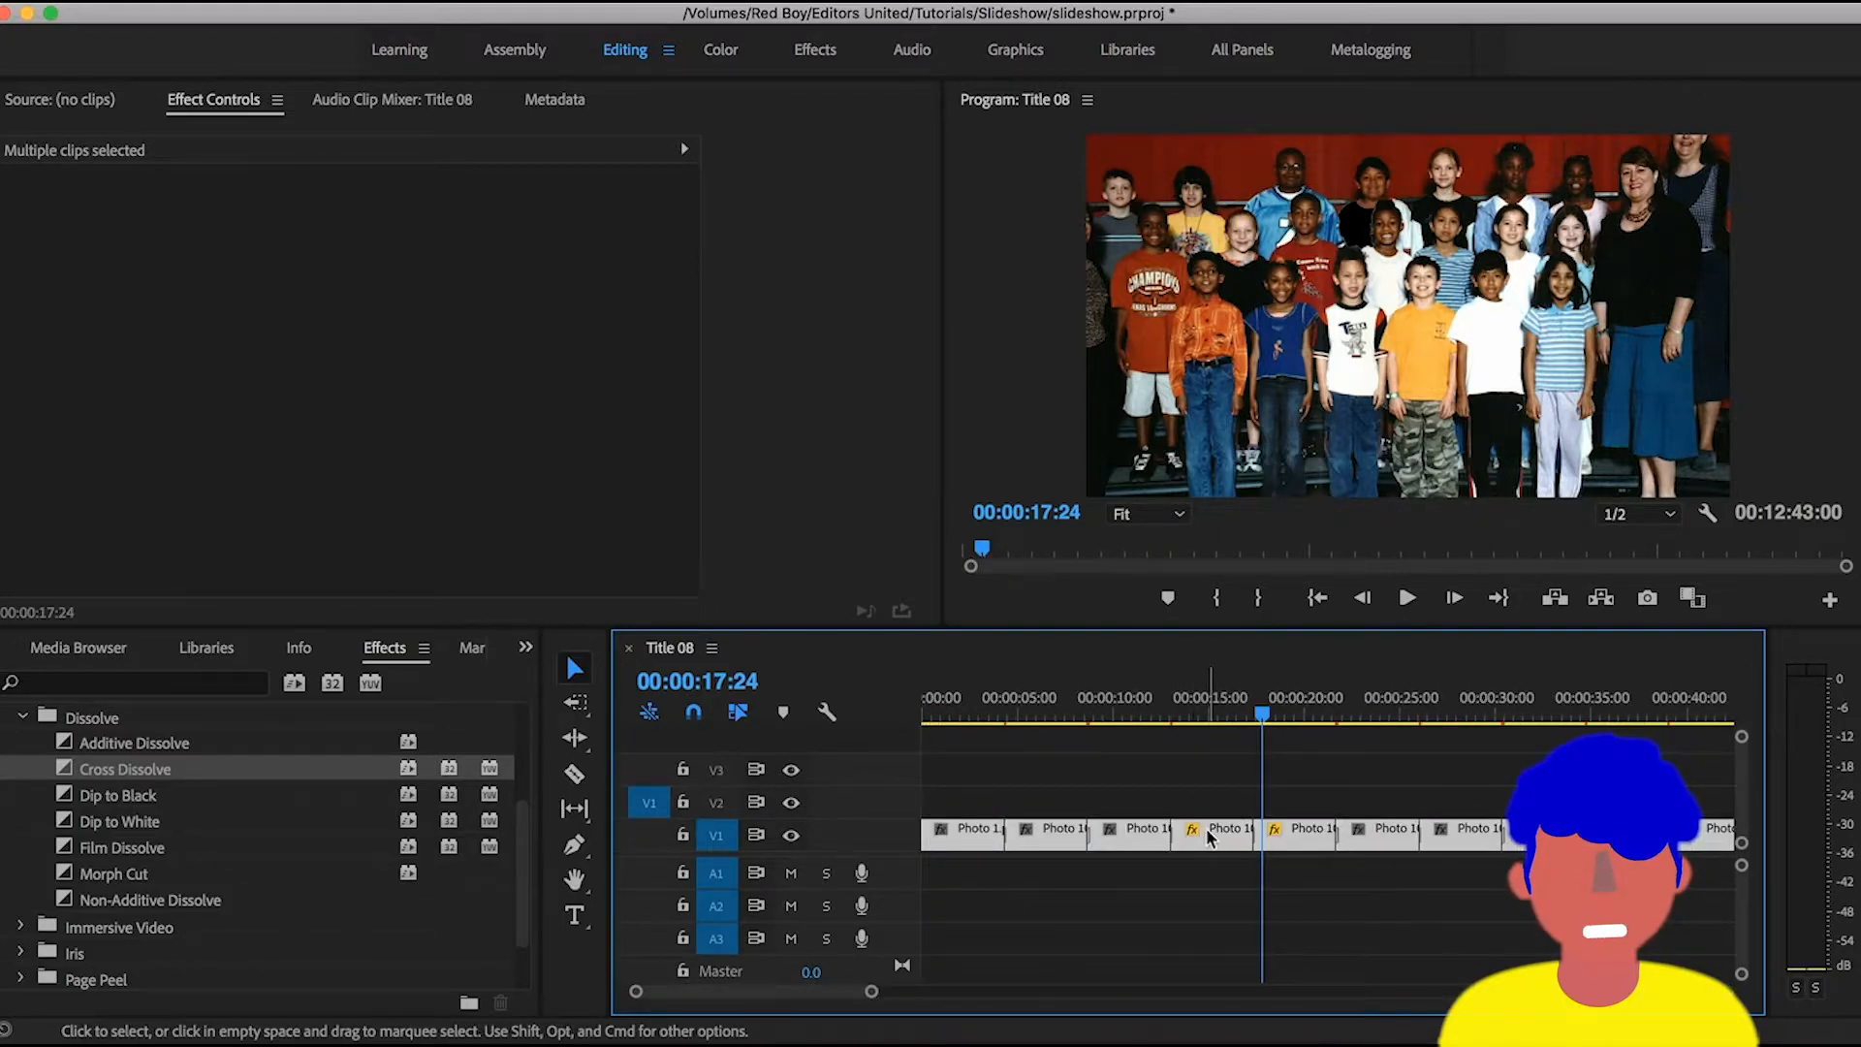
left_click_drag(1210, 821, 1212, 761)
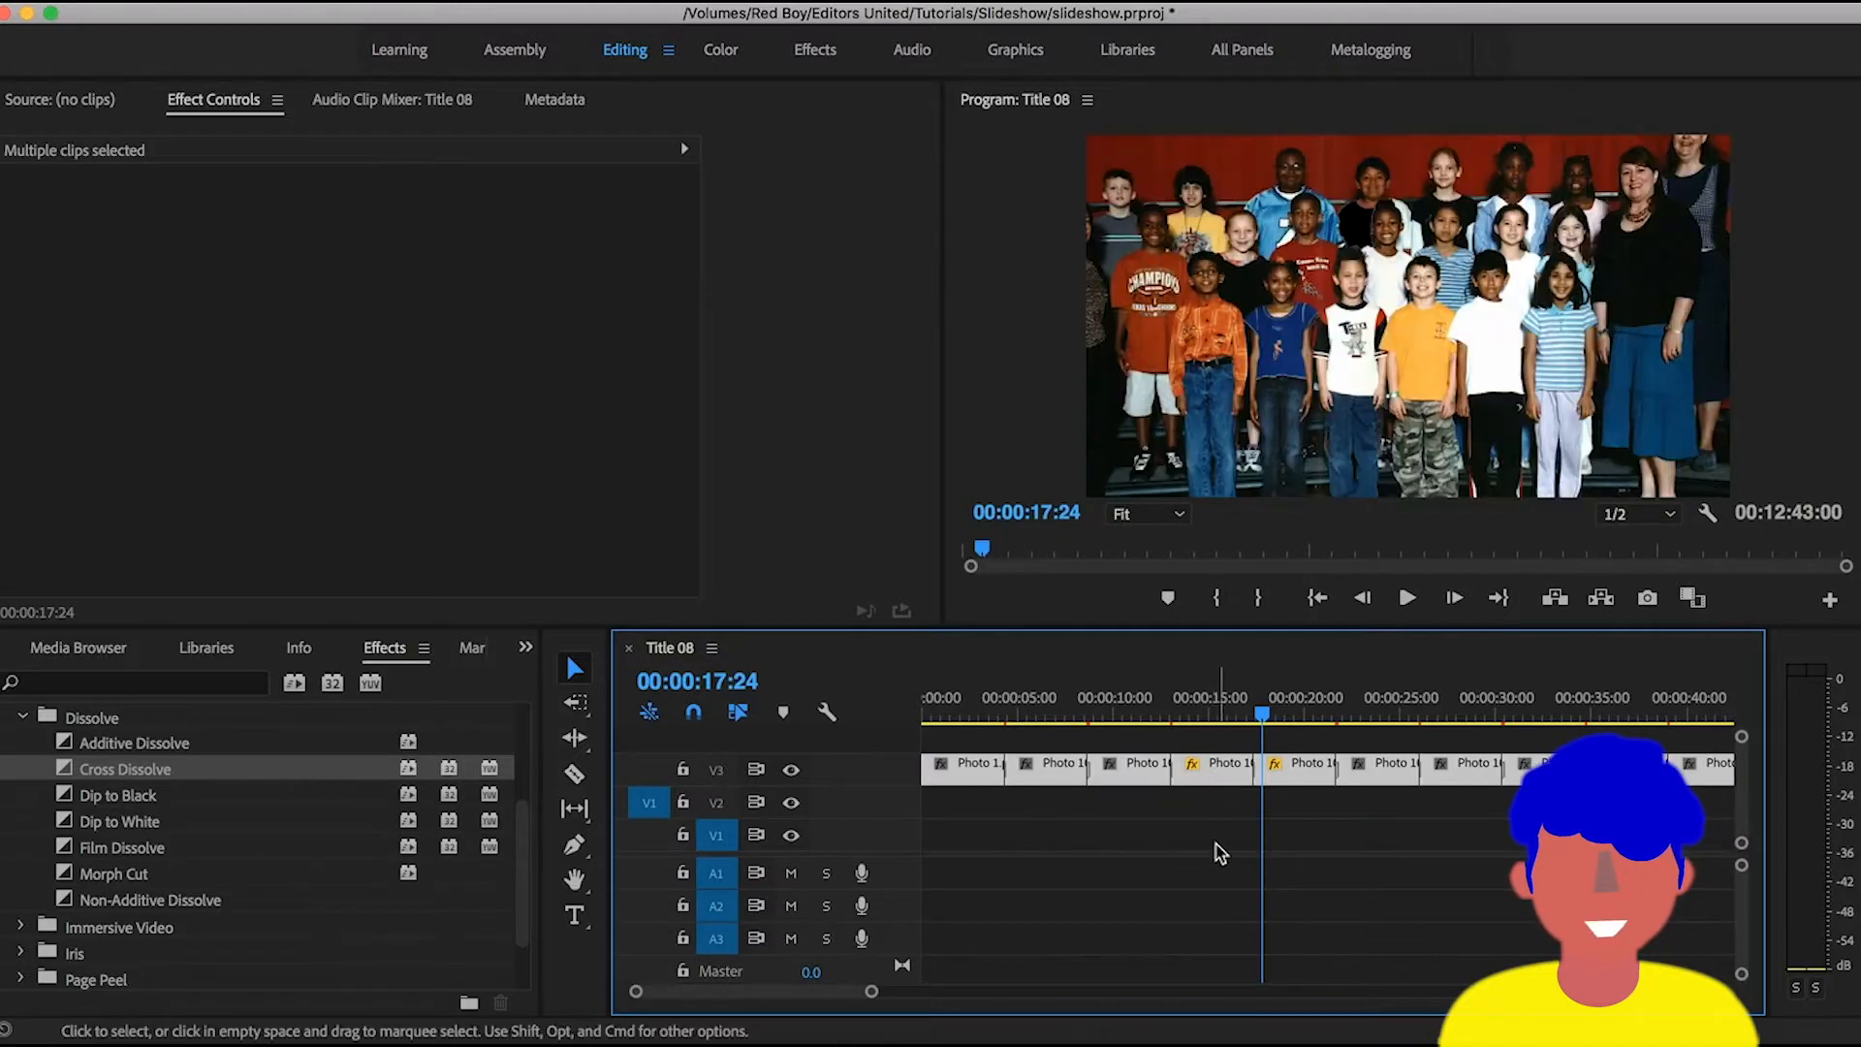
left_click(1213, 851)
- Return to the project's root bin and create a new 1280 by 720 legacy title named Title 09
left_click(79, 659)
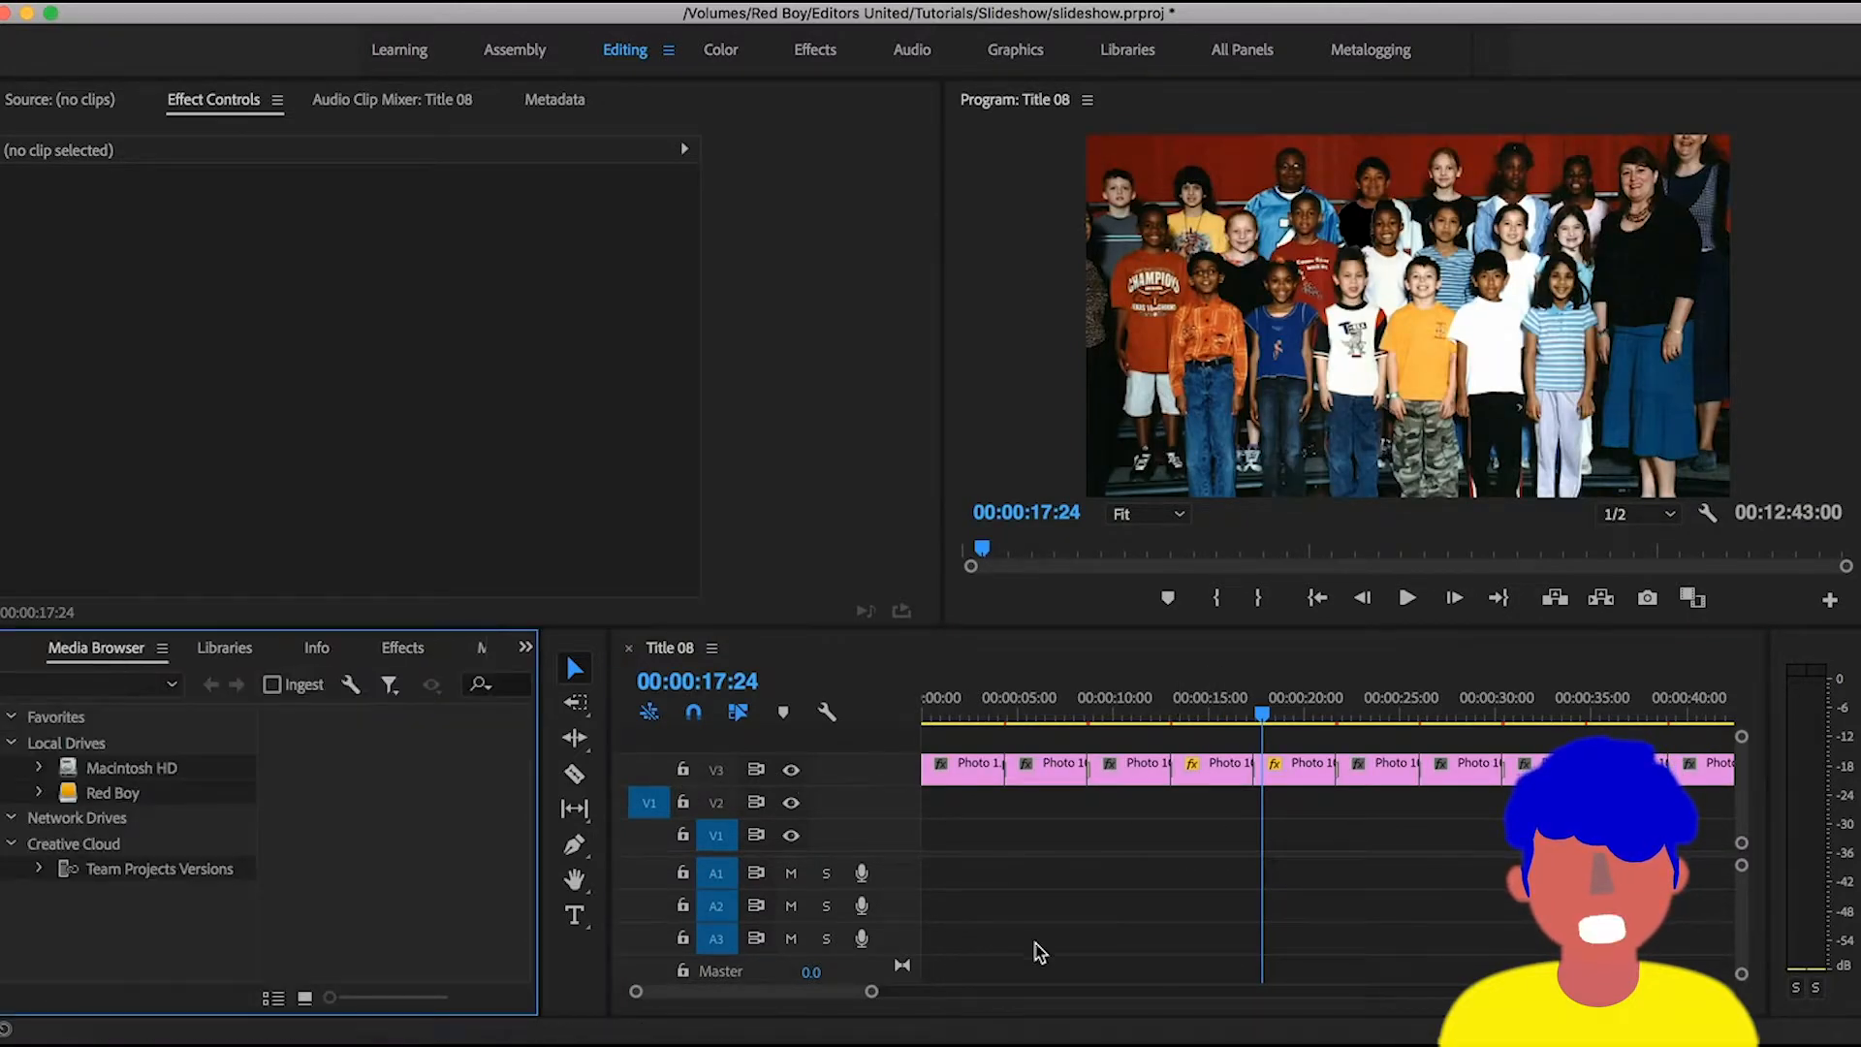
left_click(2, 659)
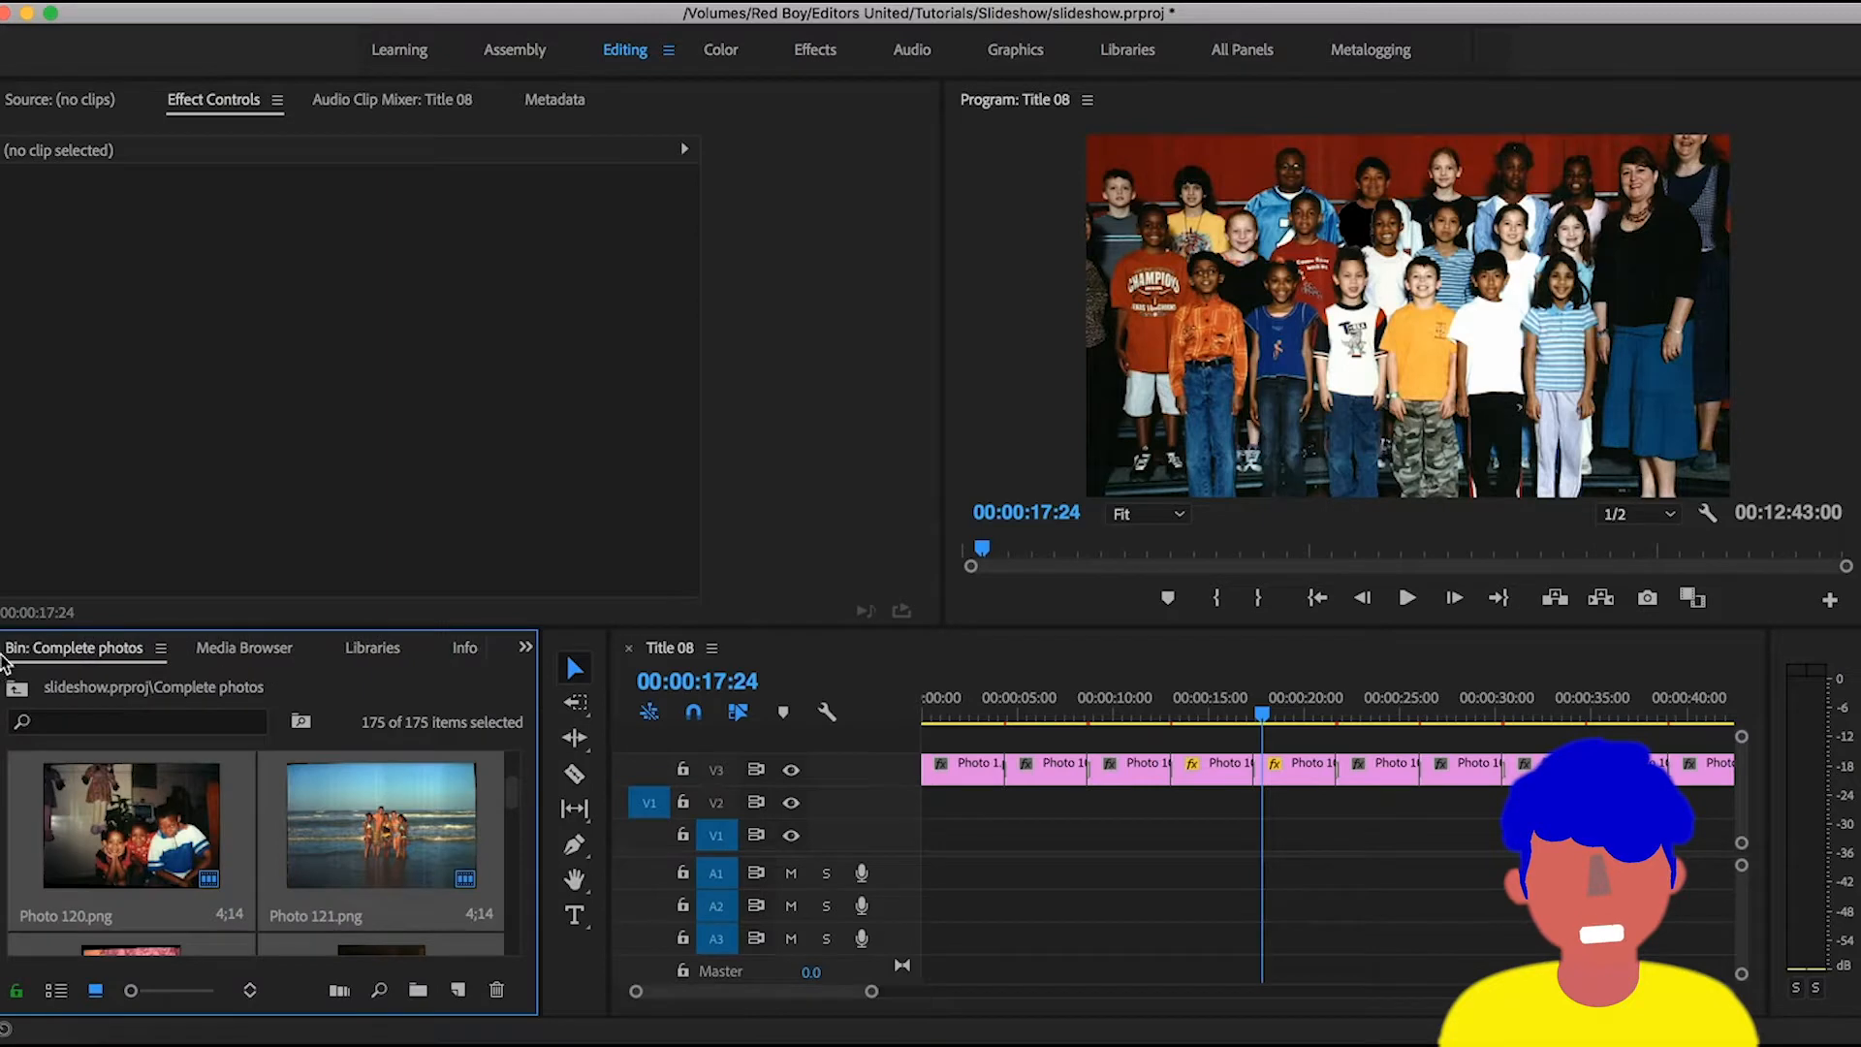
left_click(1201, 841)
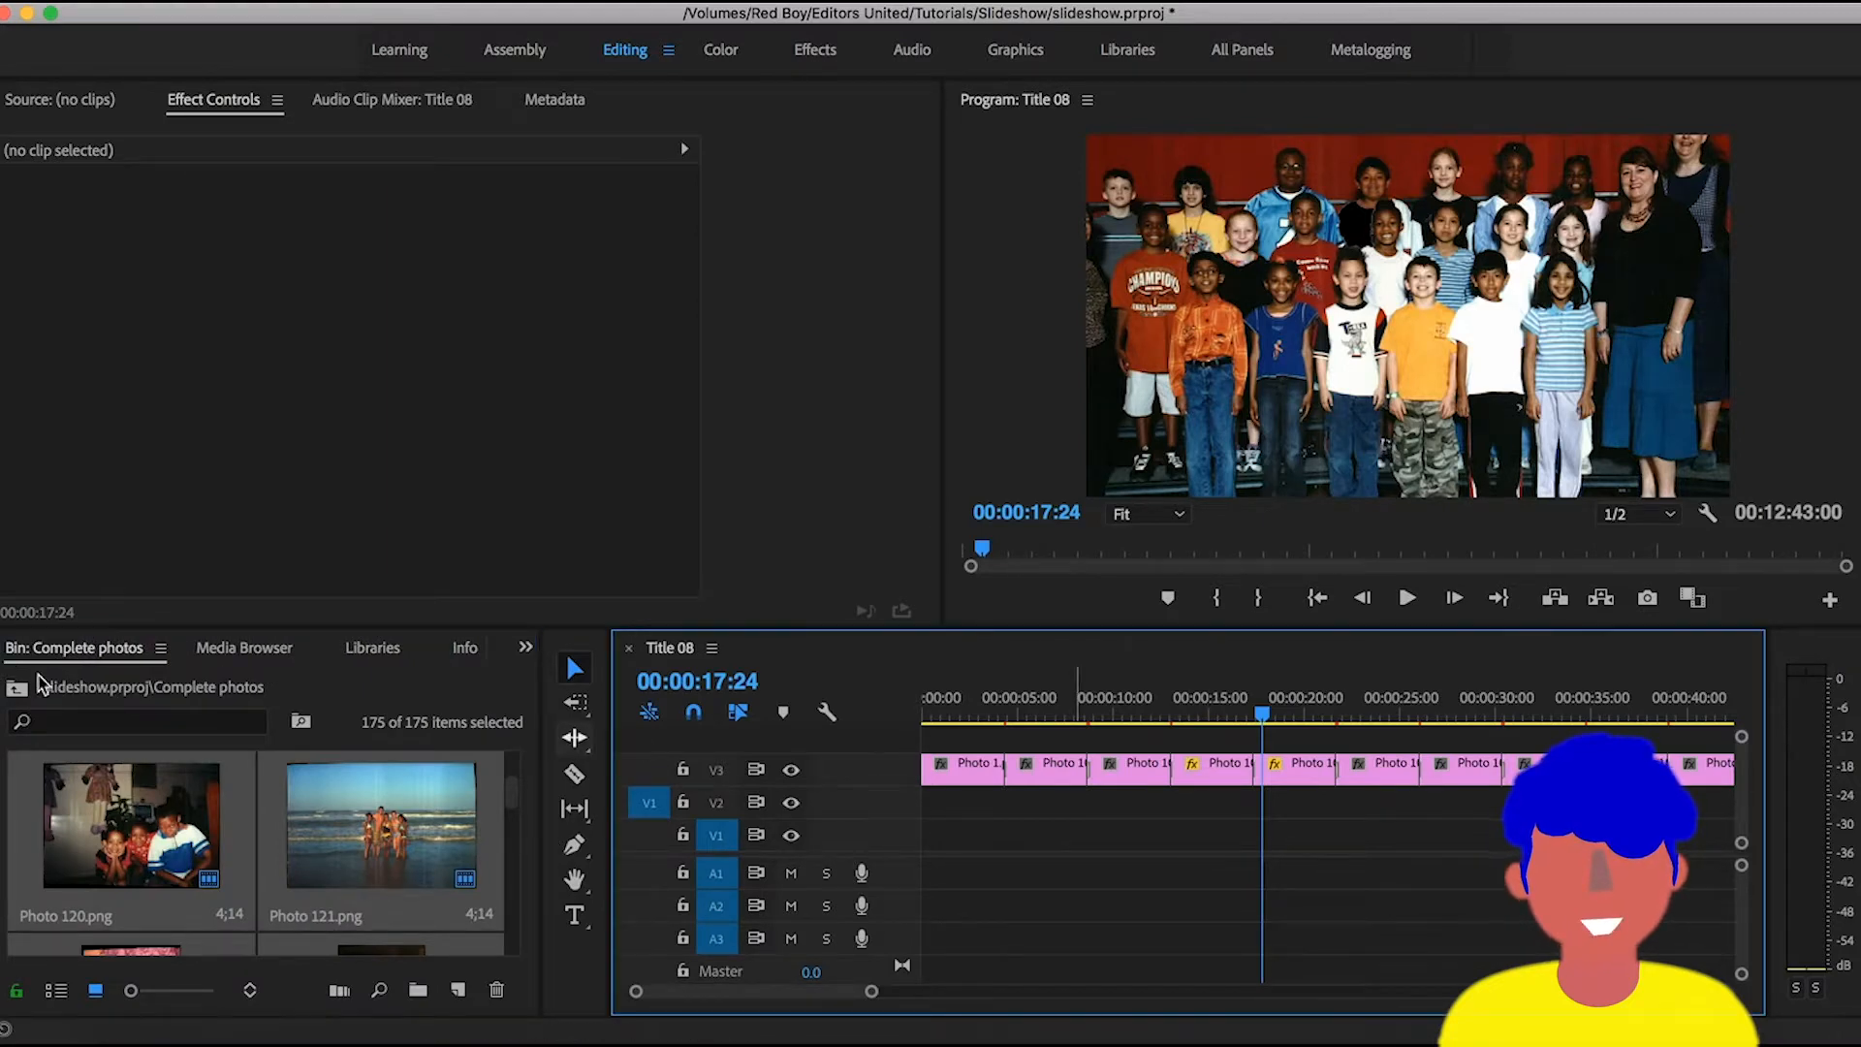
left_click(19, 687)
key("super+t")
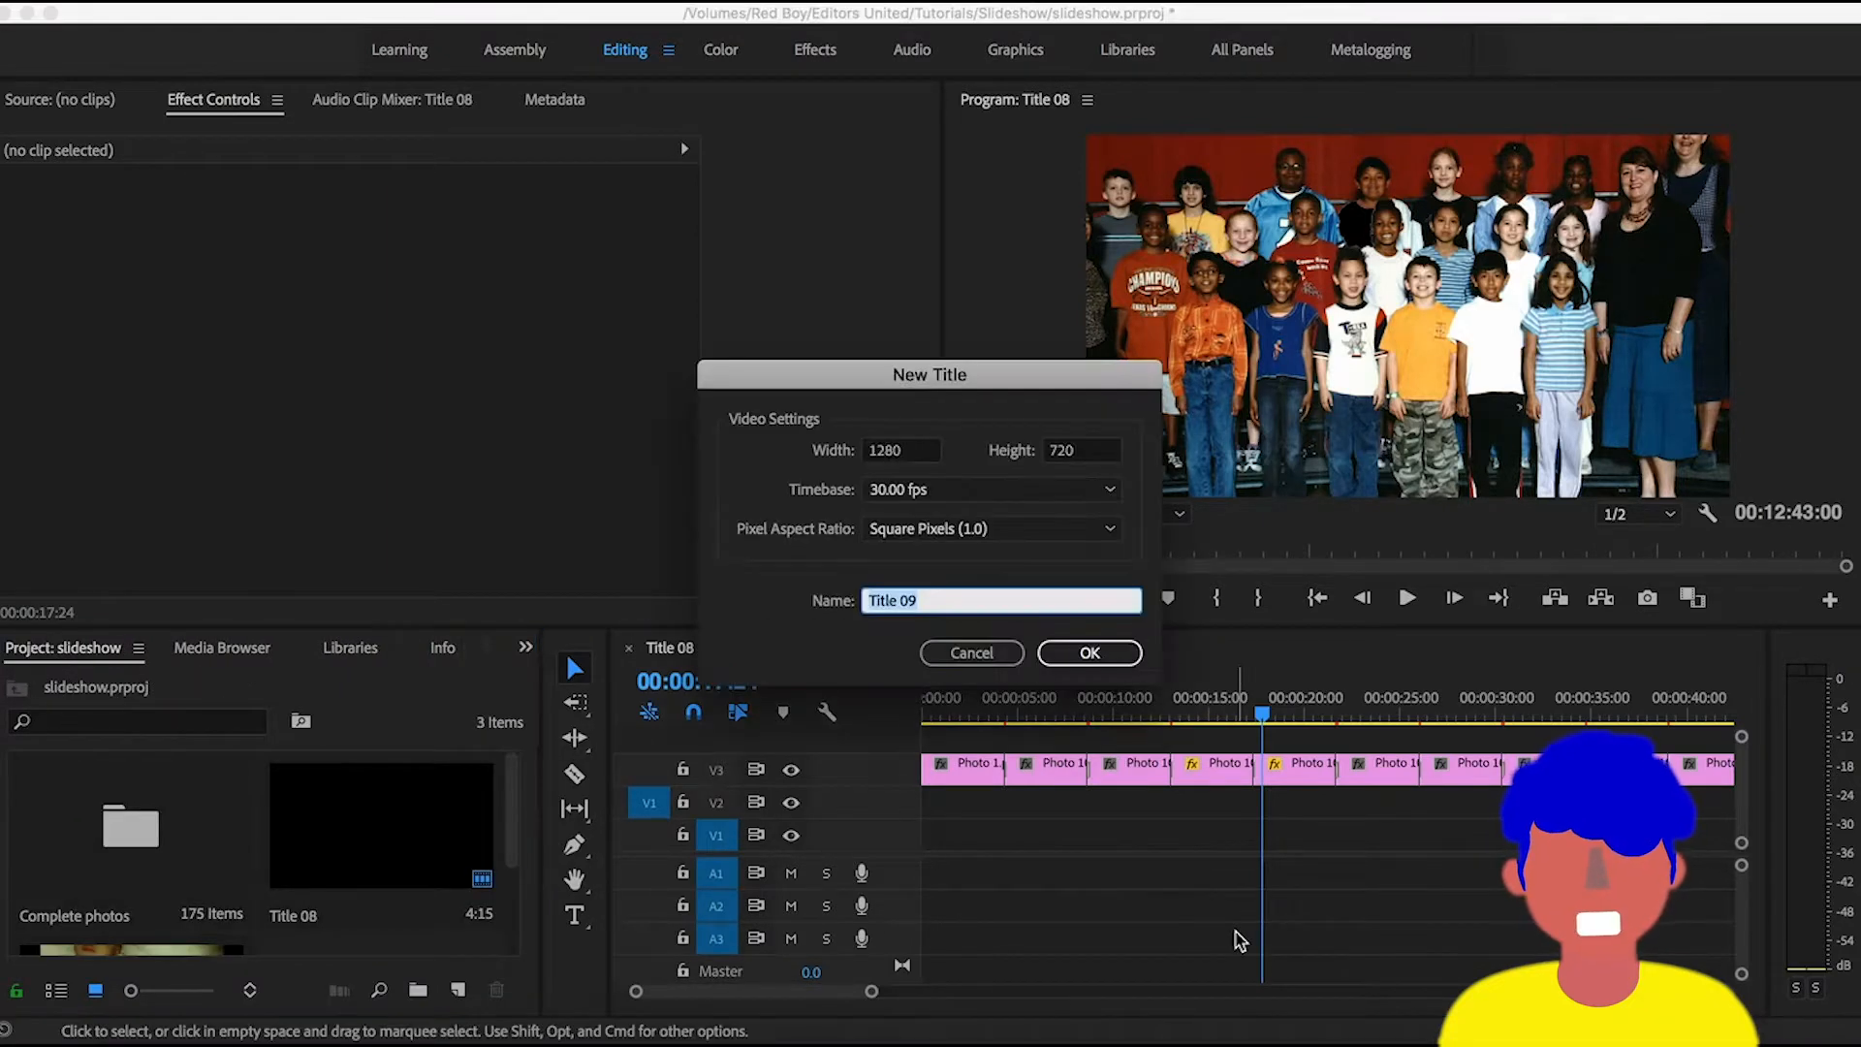
key("Return")
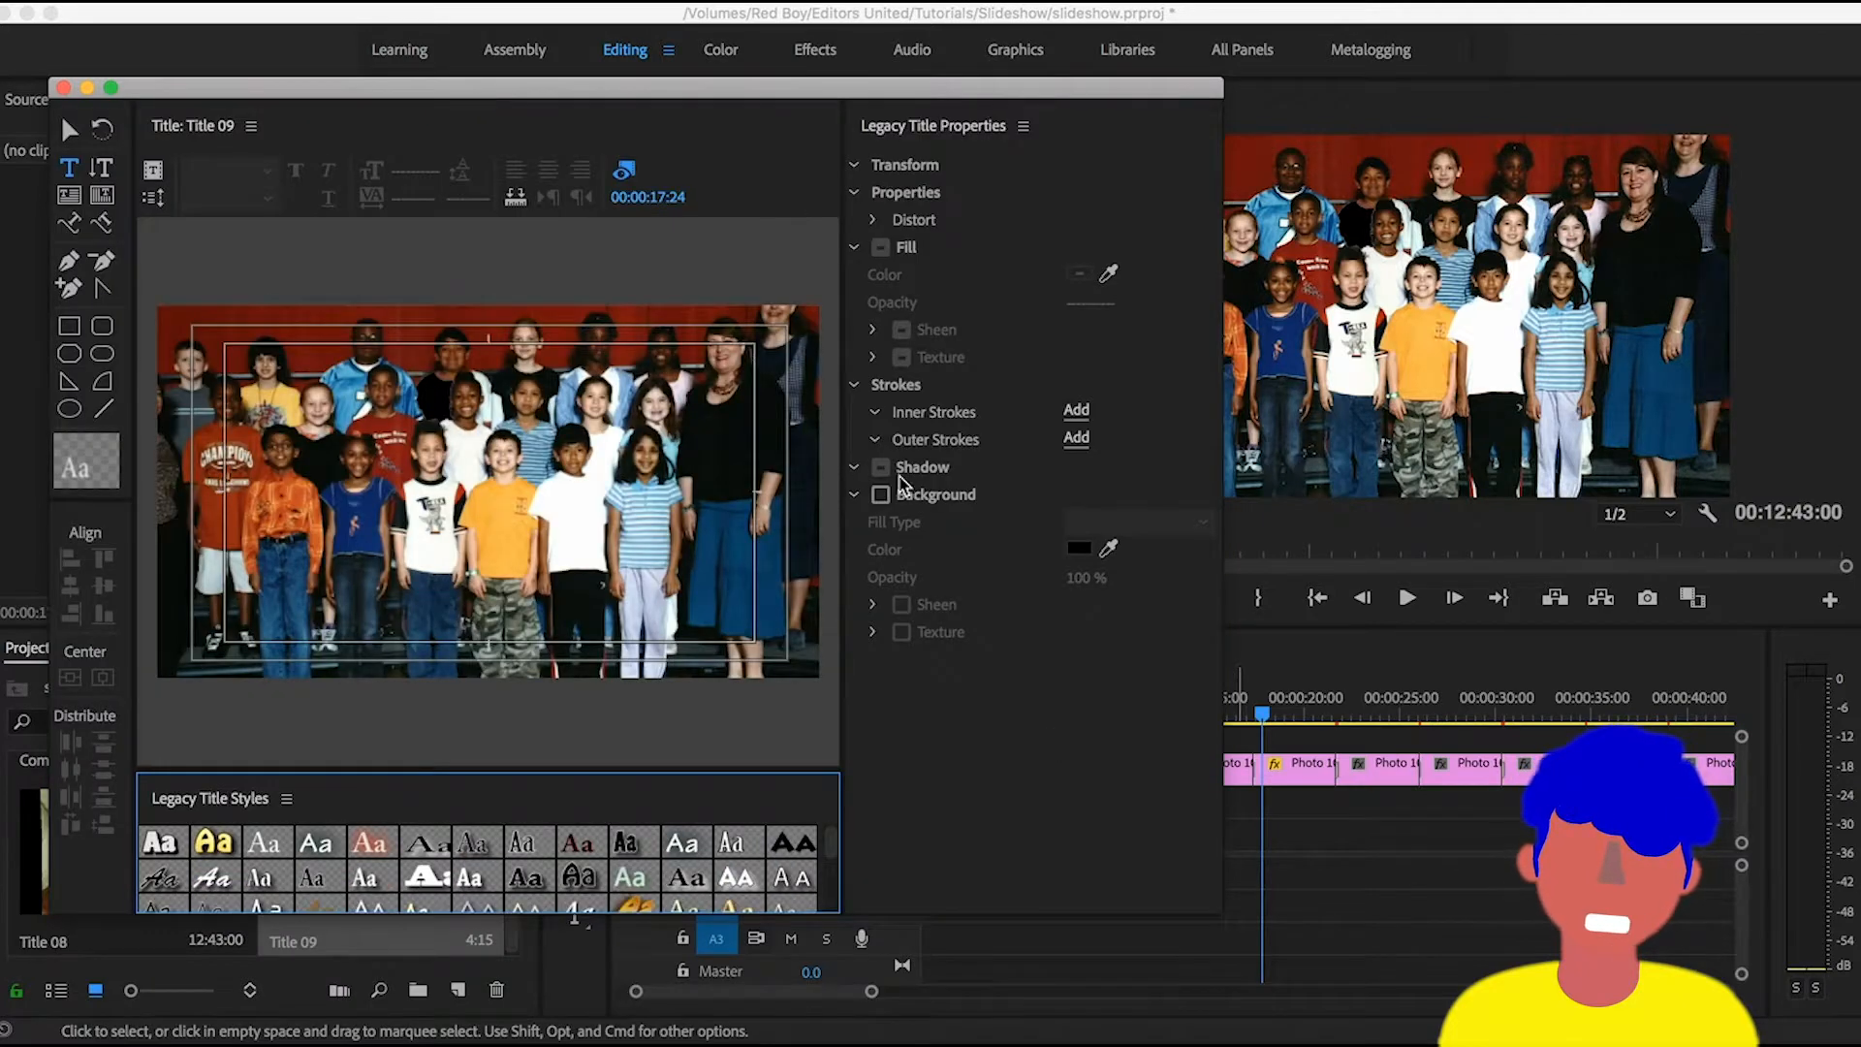
- Give the title a solid red background with color F43B3B and close the title editor
left_click(882, 496)
left_click(1078, 549)
left_click_drag(921, 496, 880, 547)
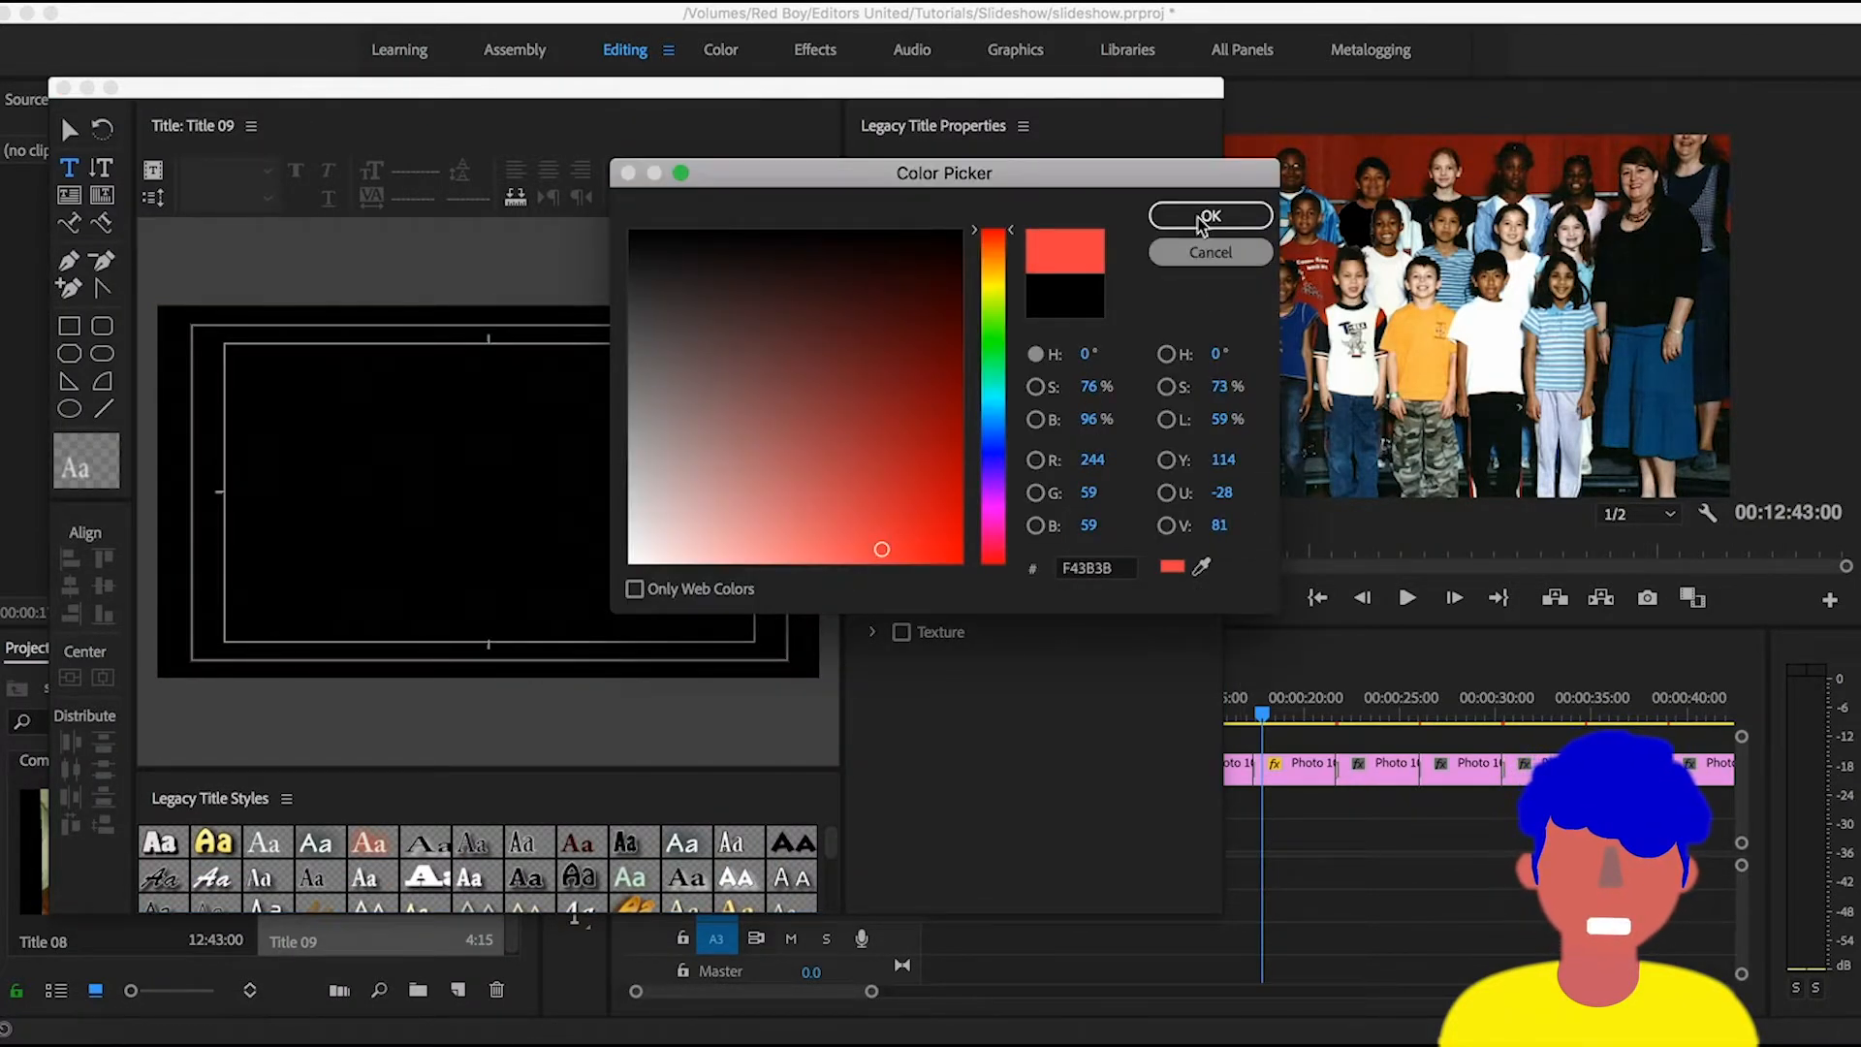
left_click(1205, 216)
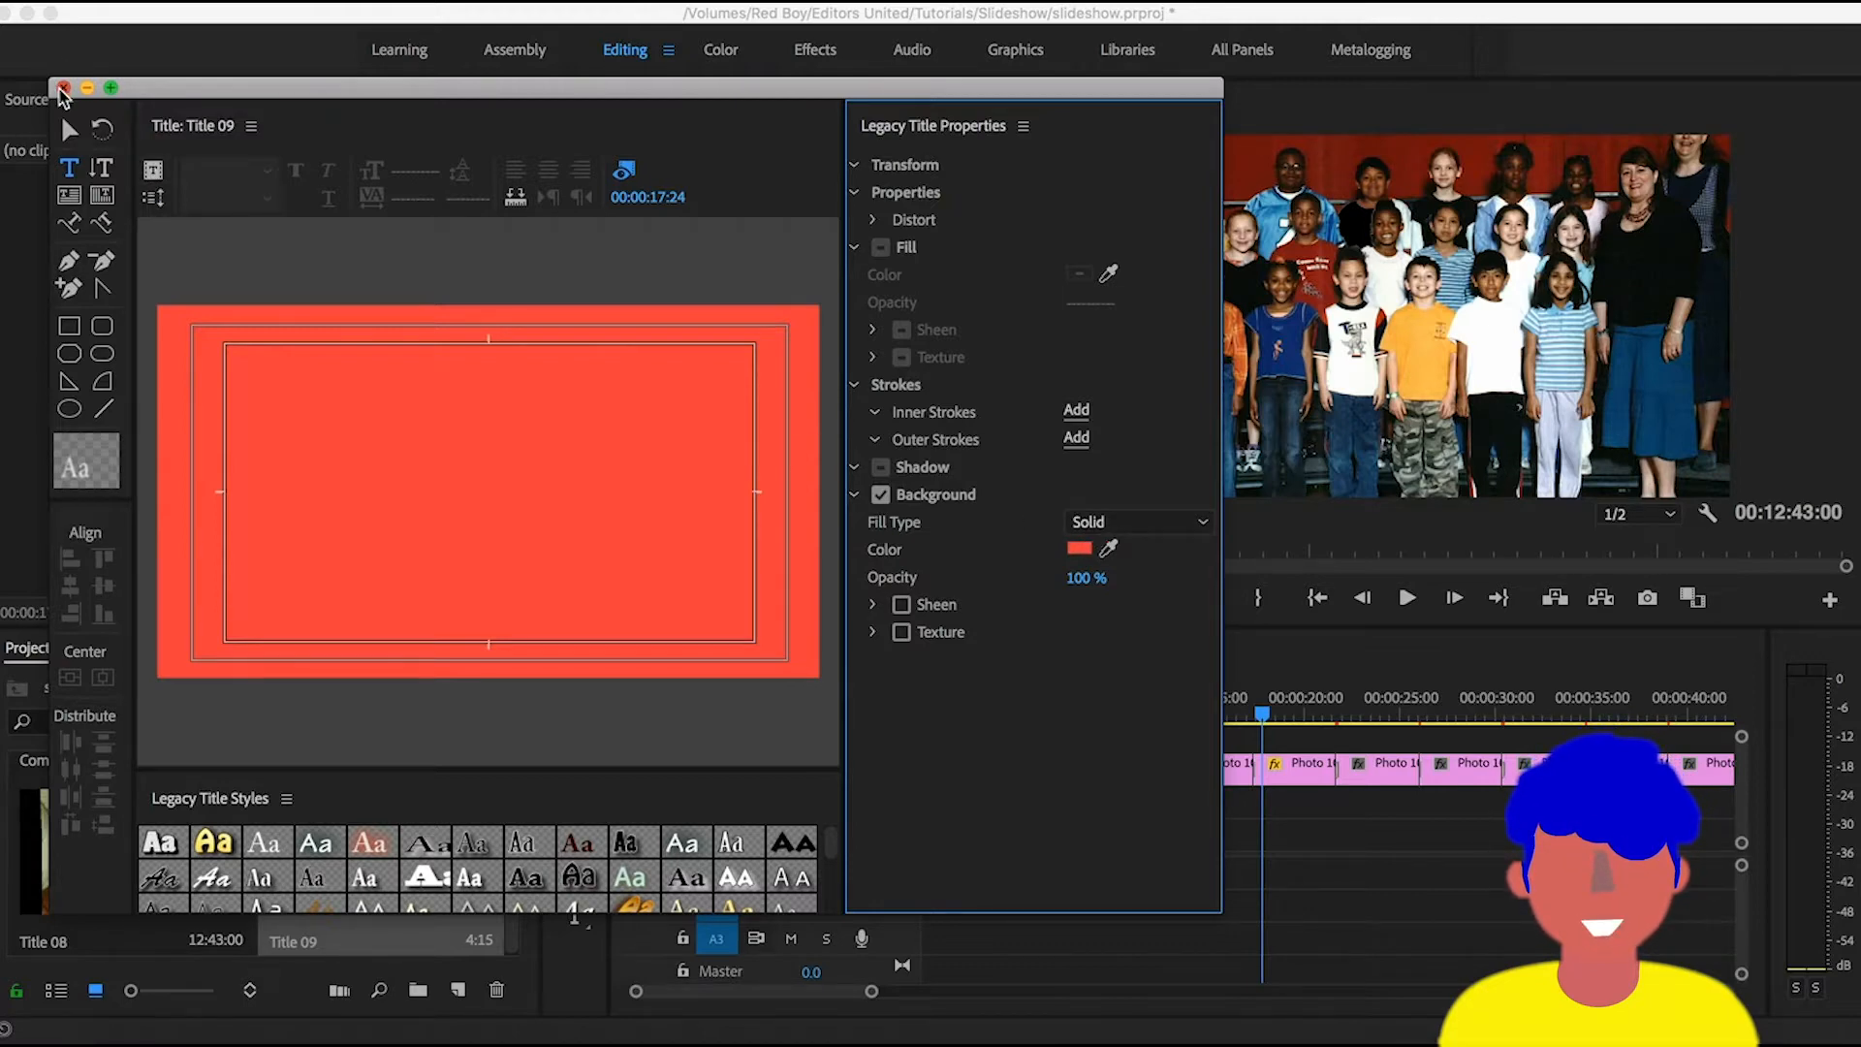
left_click(62, 87)
- Place Title 09 on track V1 beneath the photos, running from the sequence start to about 1:00
left_click_drag(353, 869, 1501, 833)
key("minus")
key("equal")
- Reduce the scale of the Photo 102.png clip to 43 and view the result in an enlarged program monitor
left_click(1333, 775)
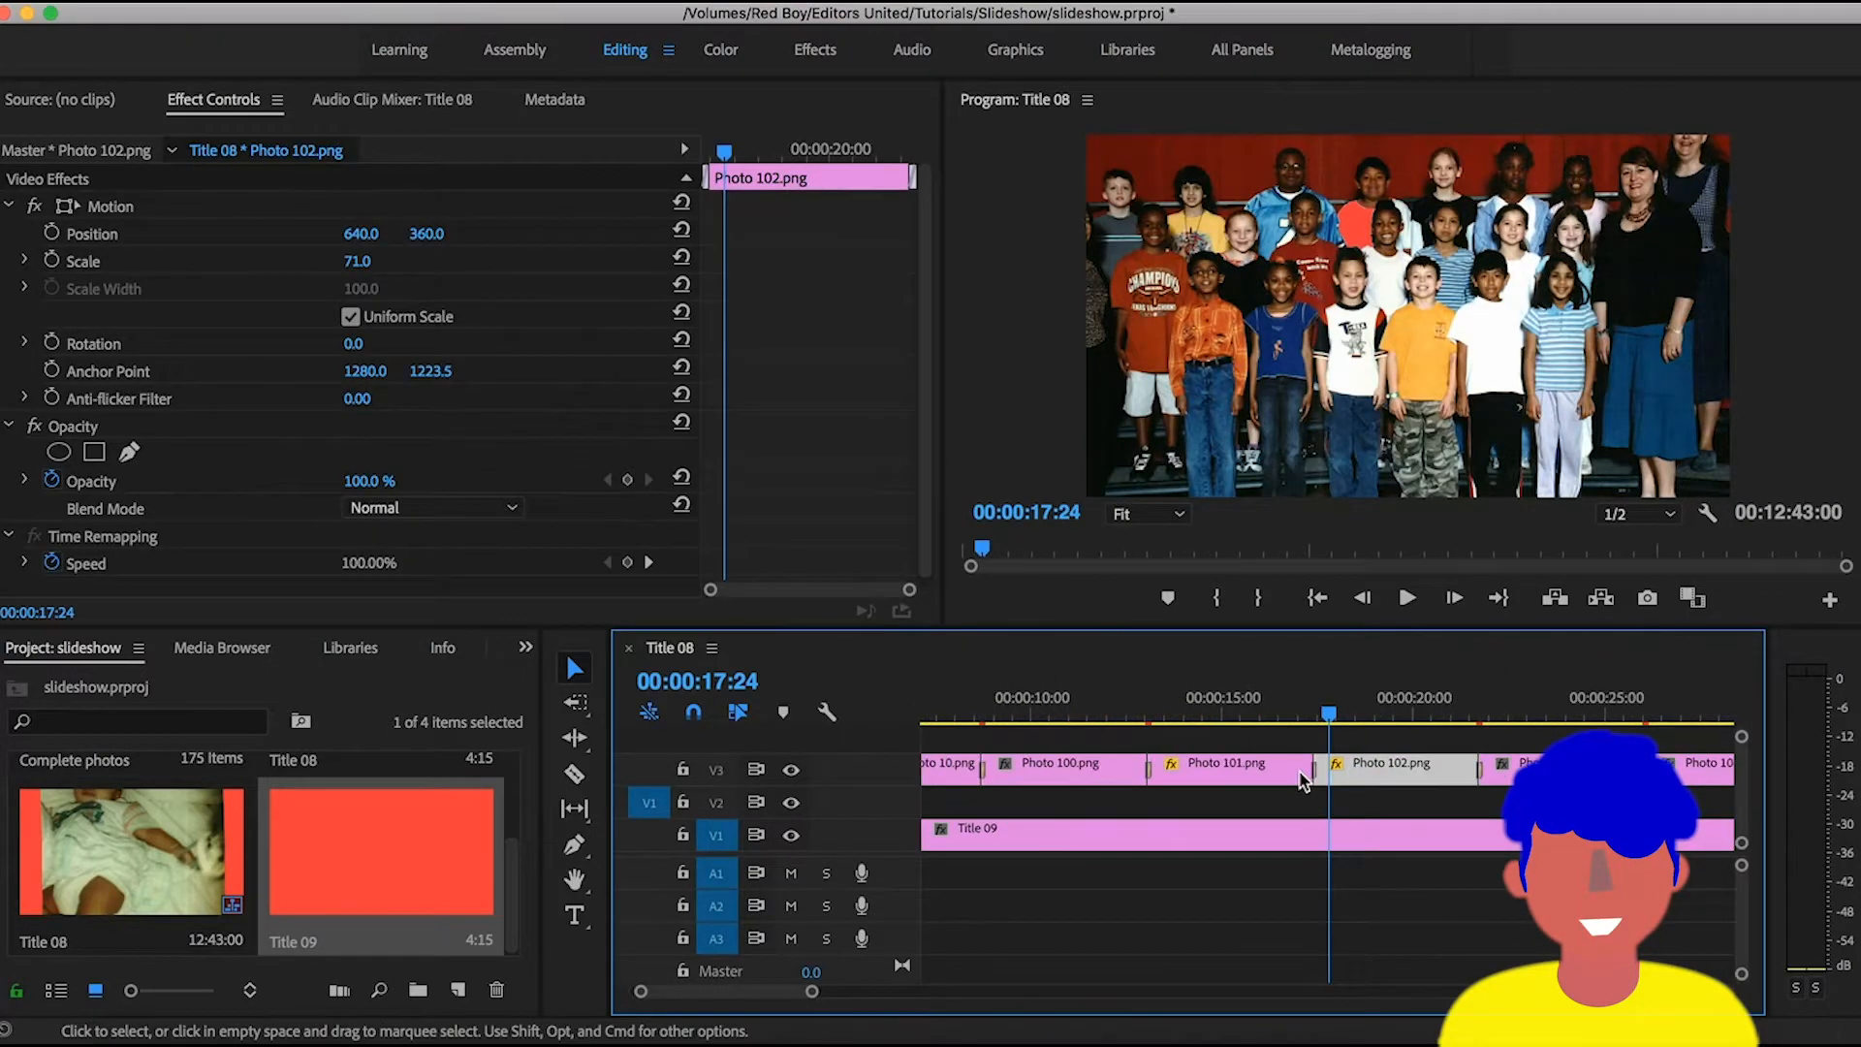
left_click(361, 262)
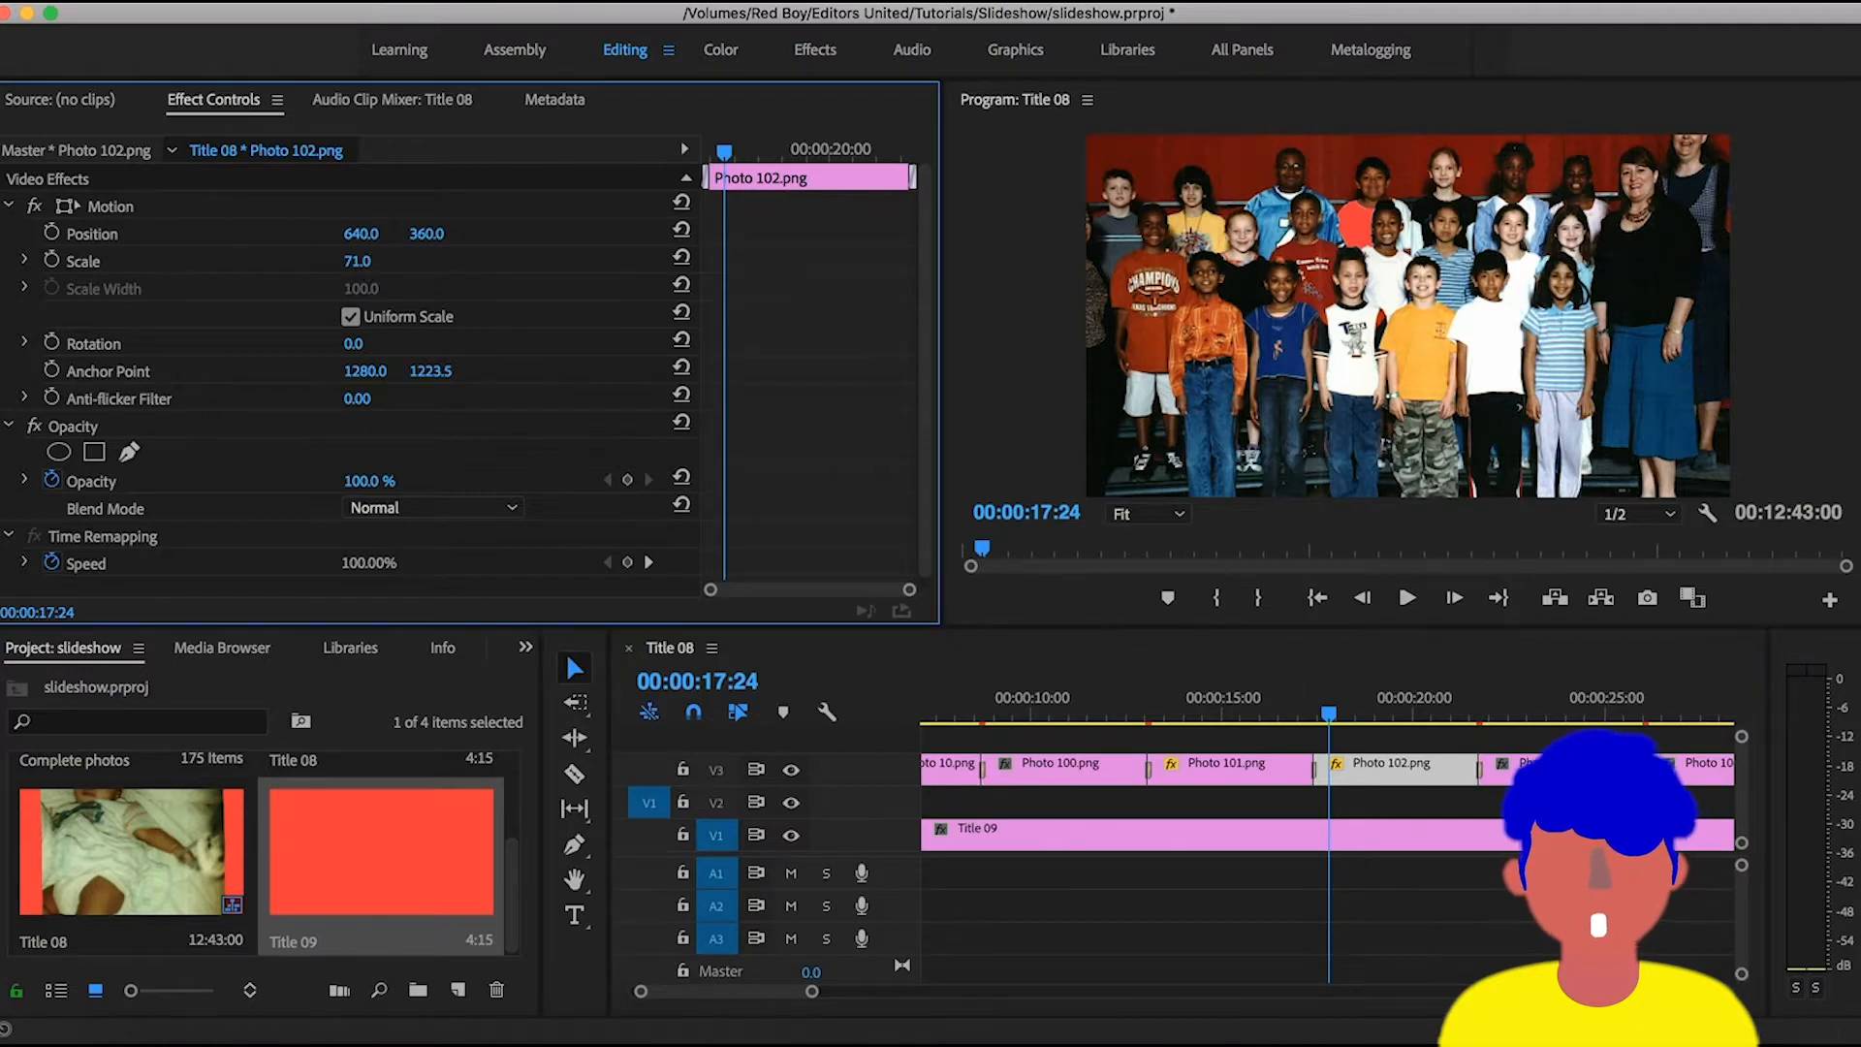
type("50")
key("Return")
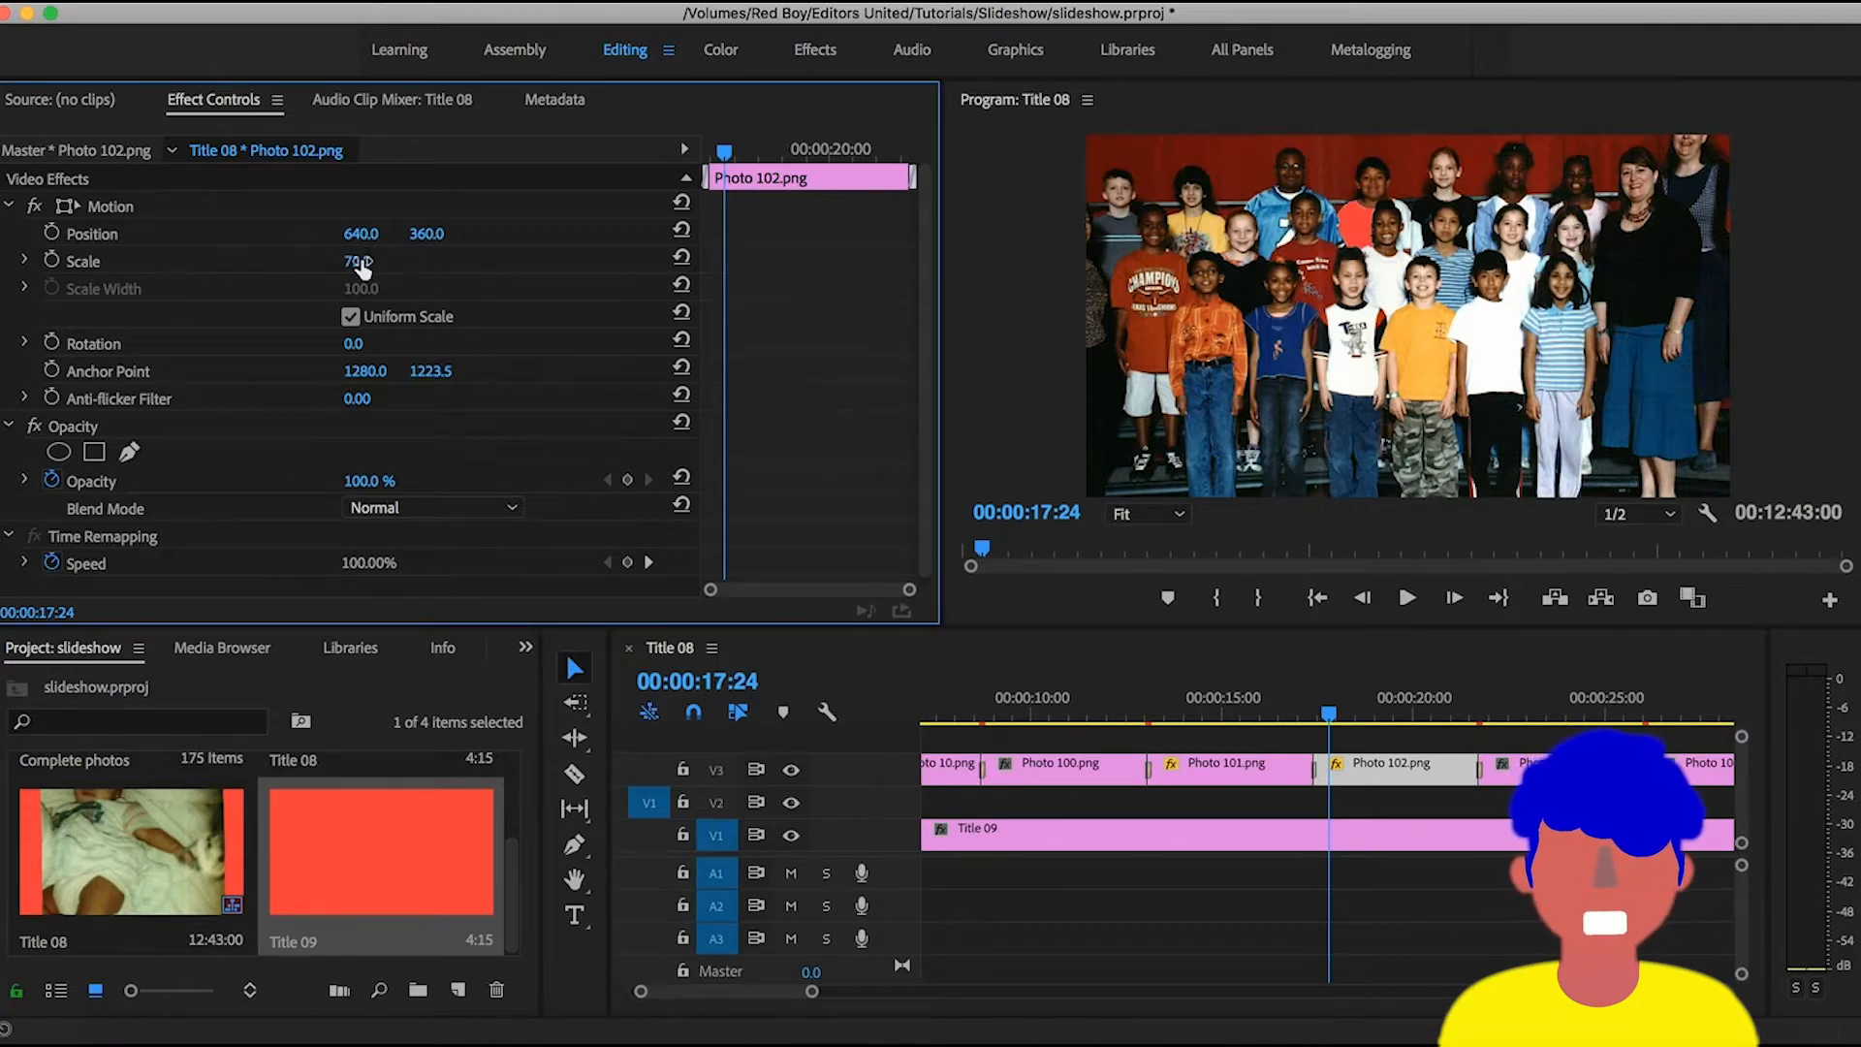
left_click_drag(358, 261, 351, 261)
left_click(1023, 330)
key("grave")
key("grave")
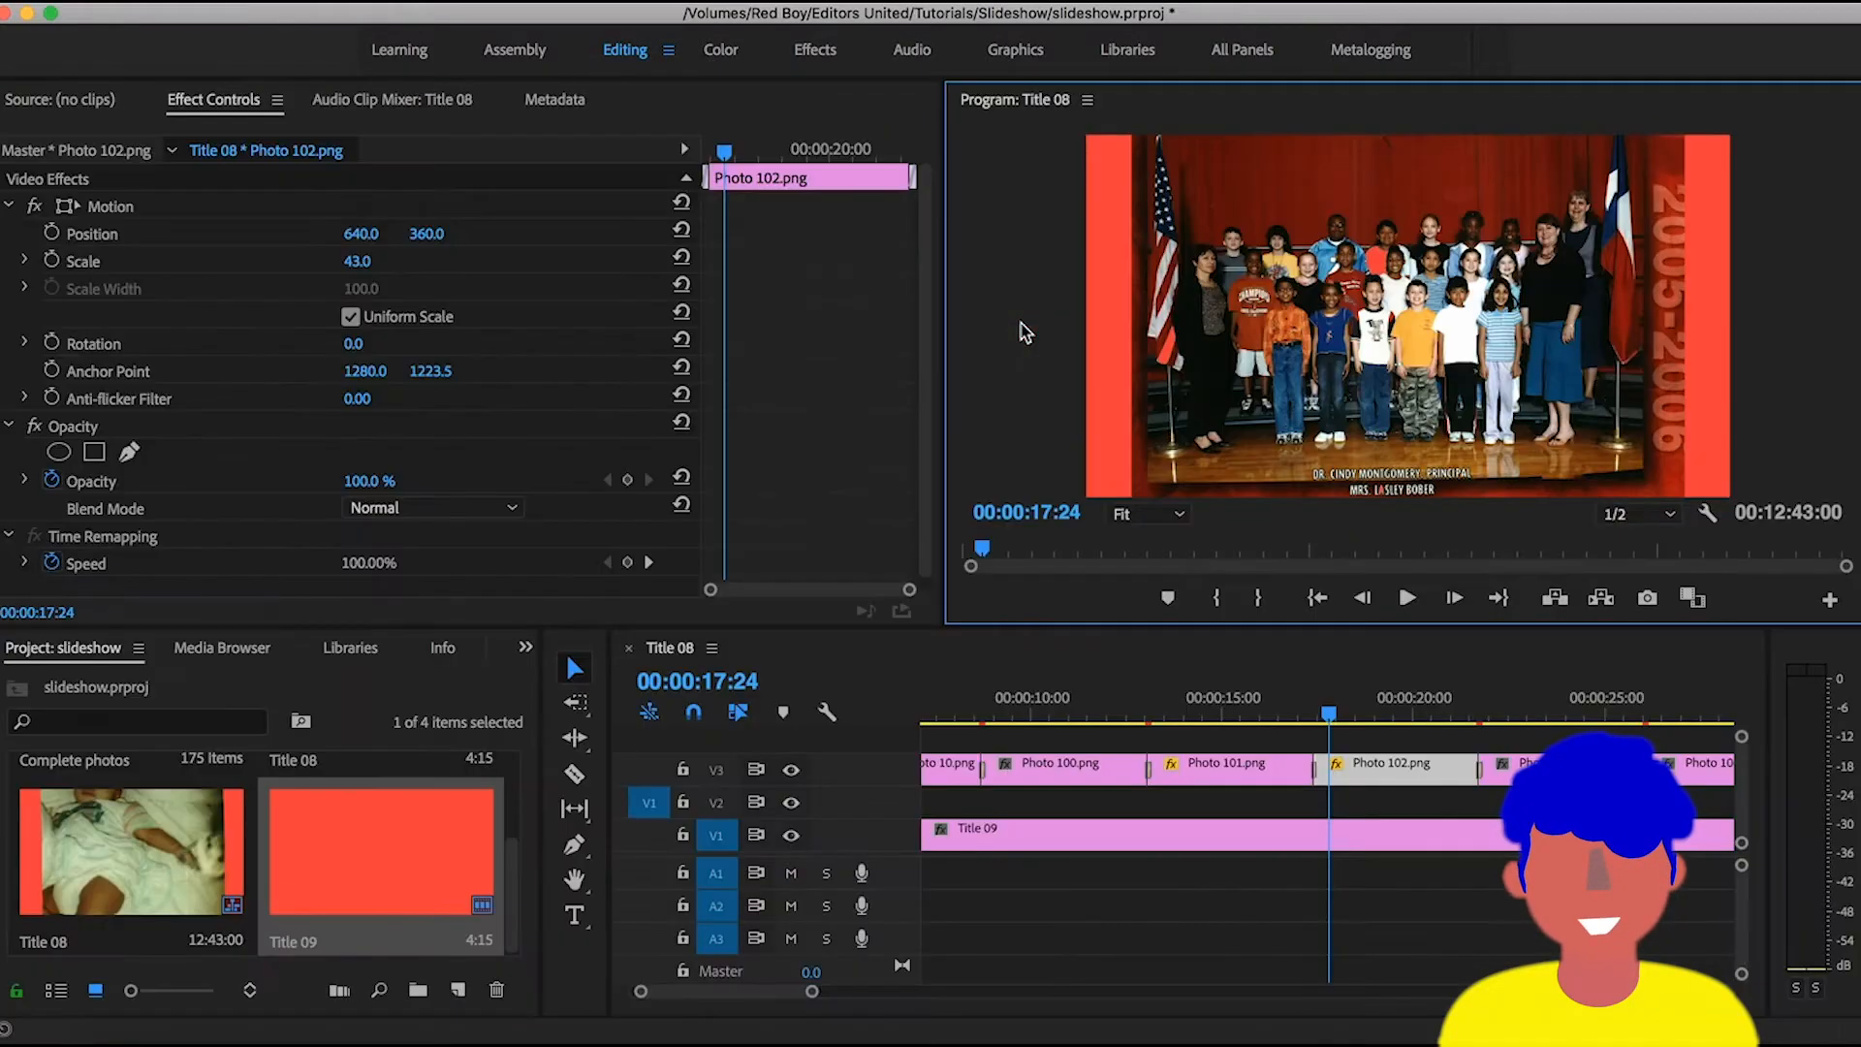
- Extend the end of the Title 09 background clip on track V1 to about 1:39
left_click(1037, 852)
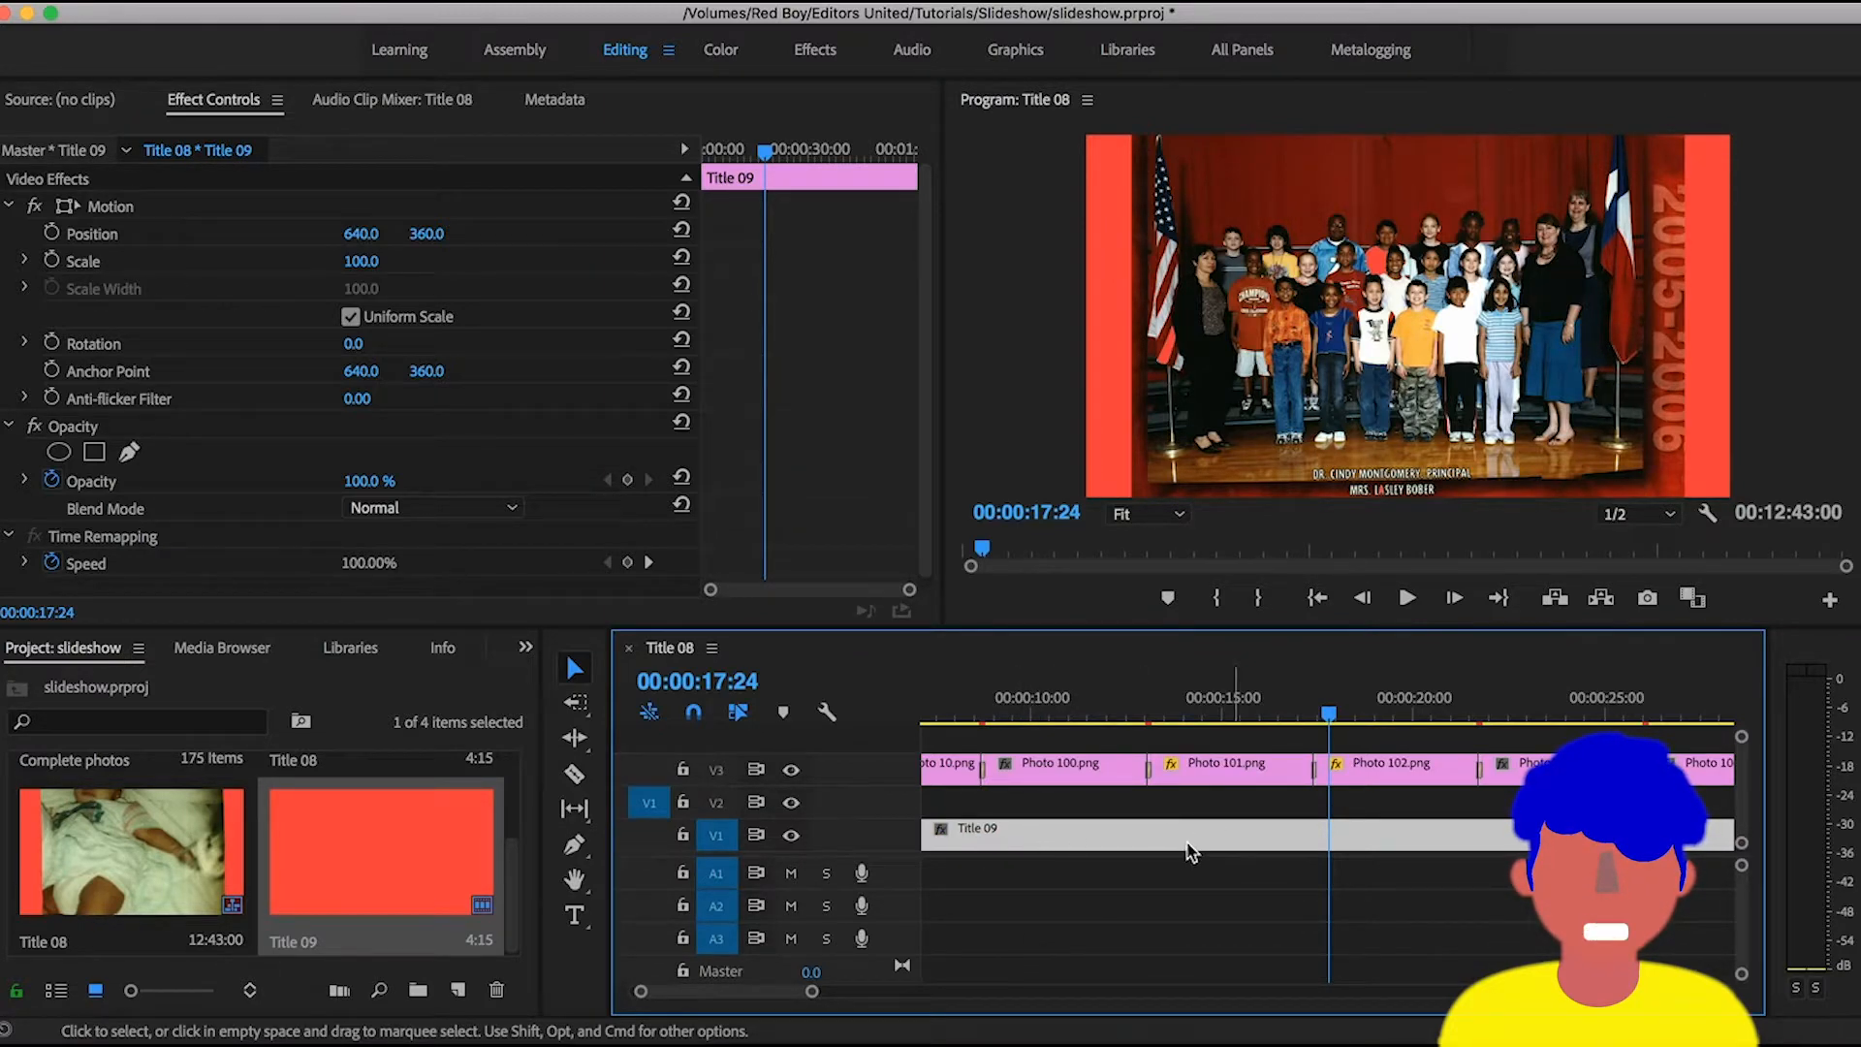
key("minus")
key("minus")
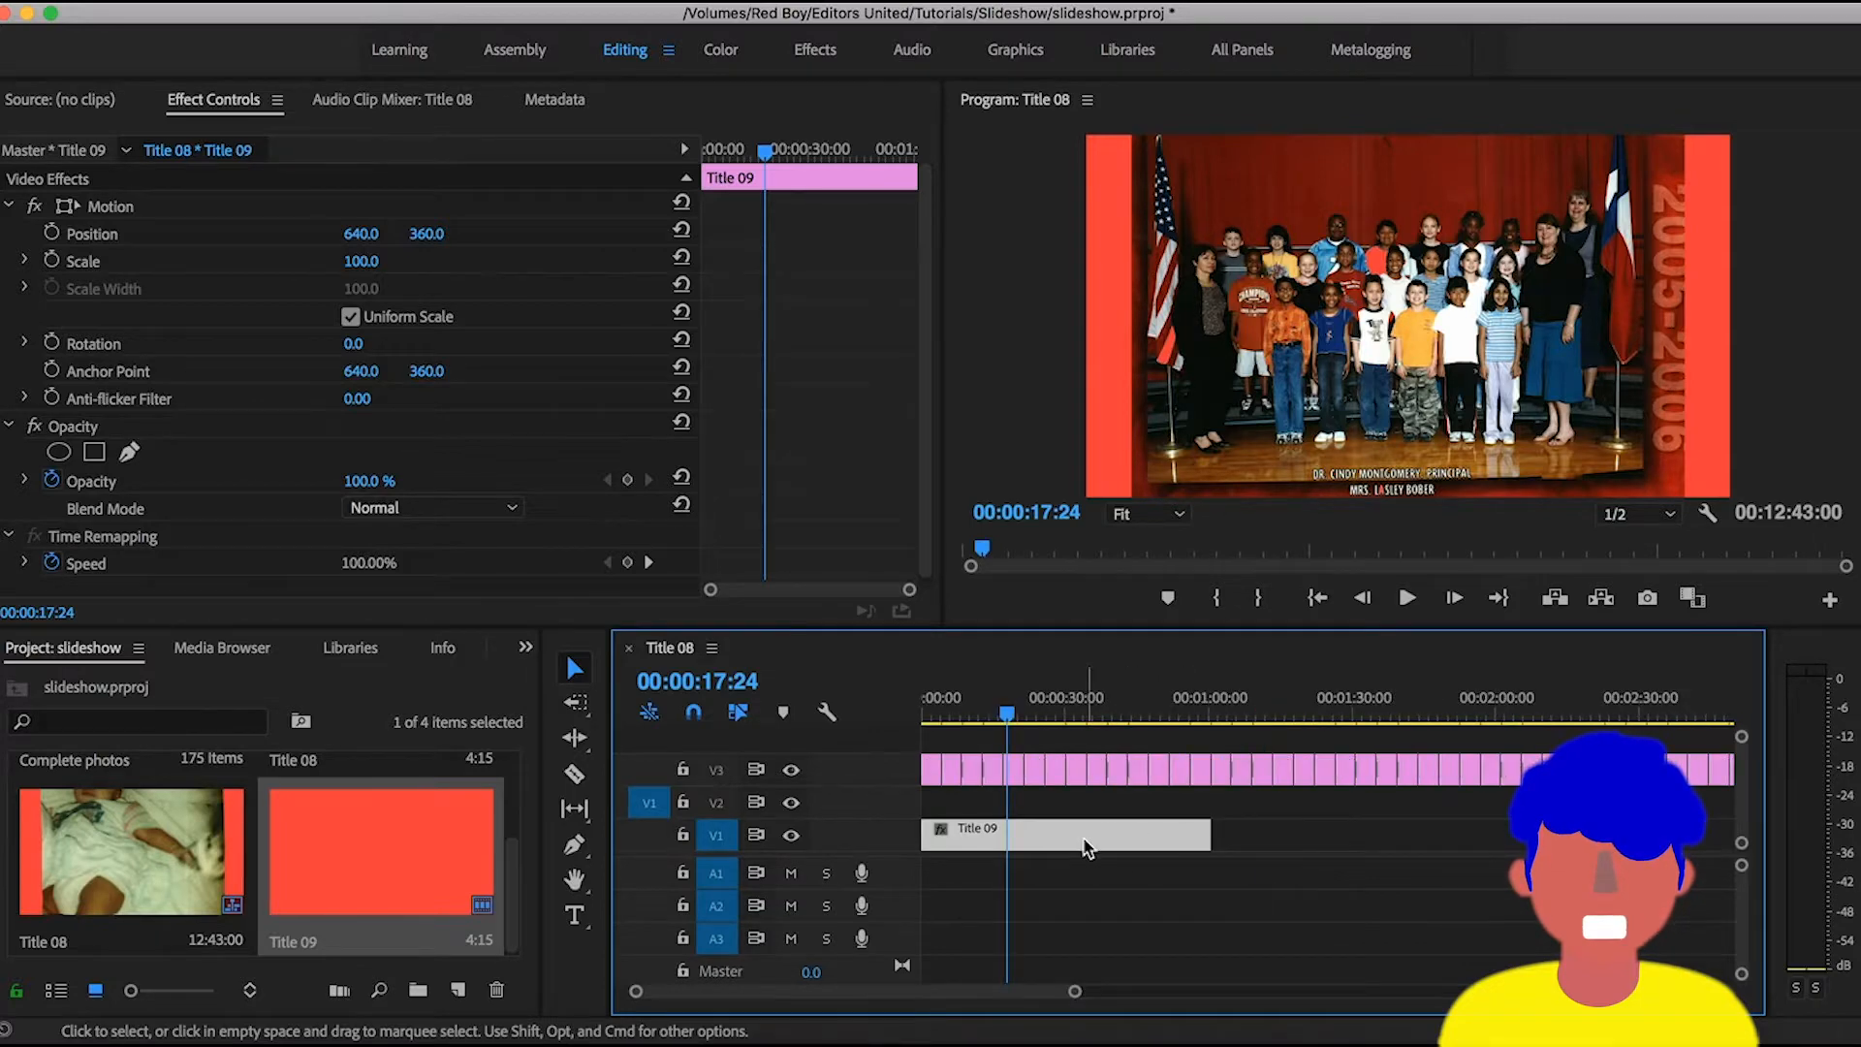
left_click_drag(1206, 826, 1398, 830)
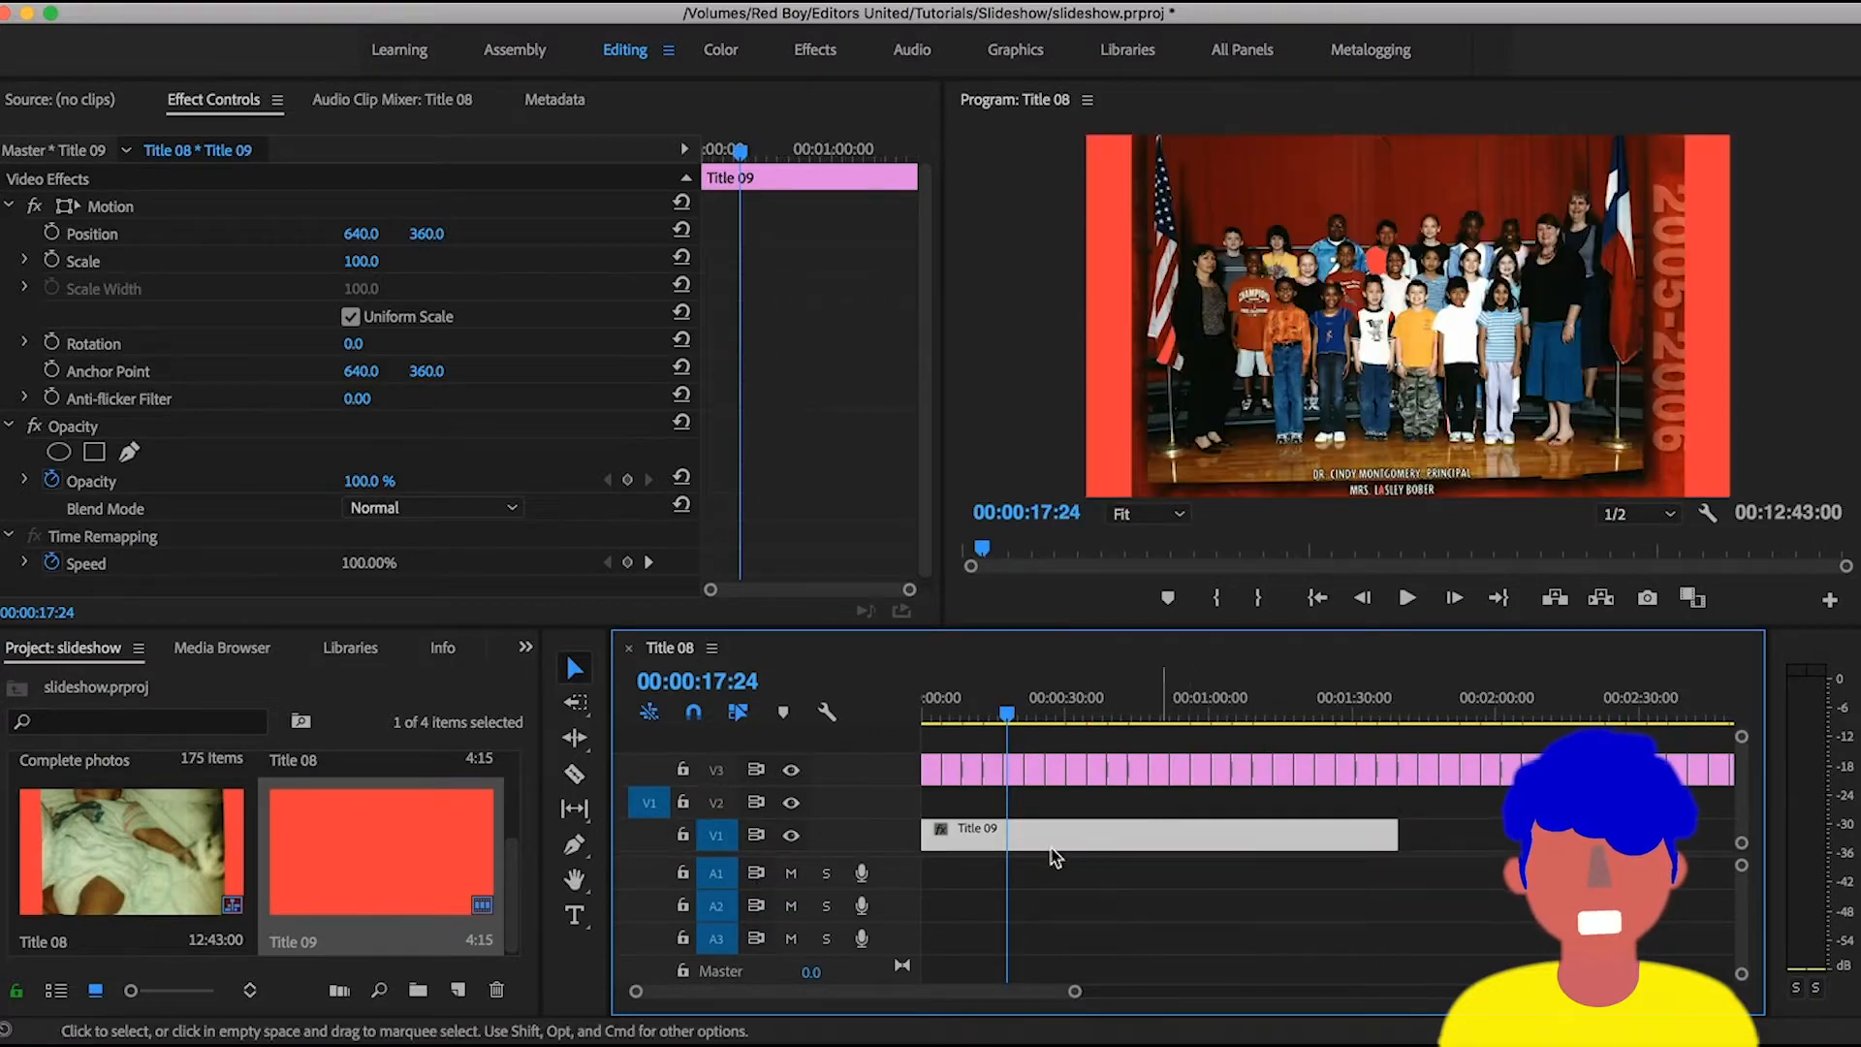
- Play the slideshow from its start and scrub to Photo 10.png to review the photos over the background
key("equal")
left_click_drag(1076, 716, 922, 725)
key("equal")
key("equal")
key("equal")
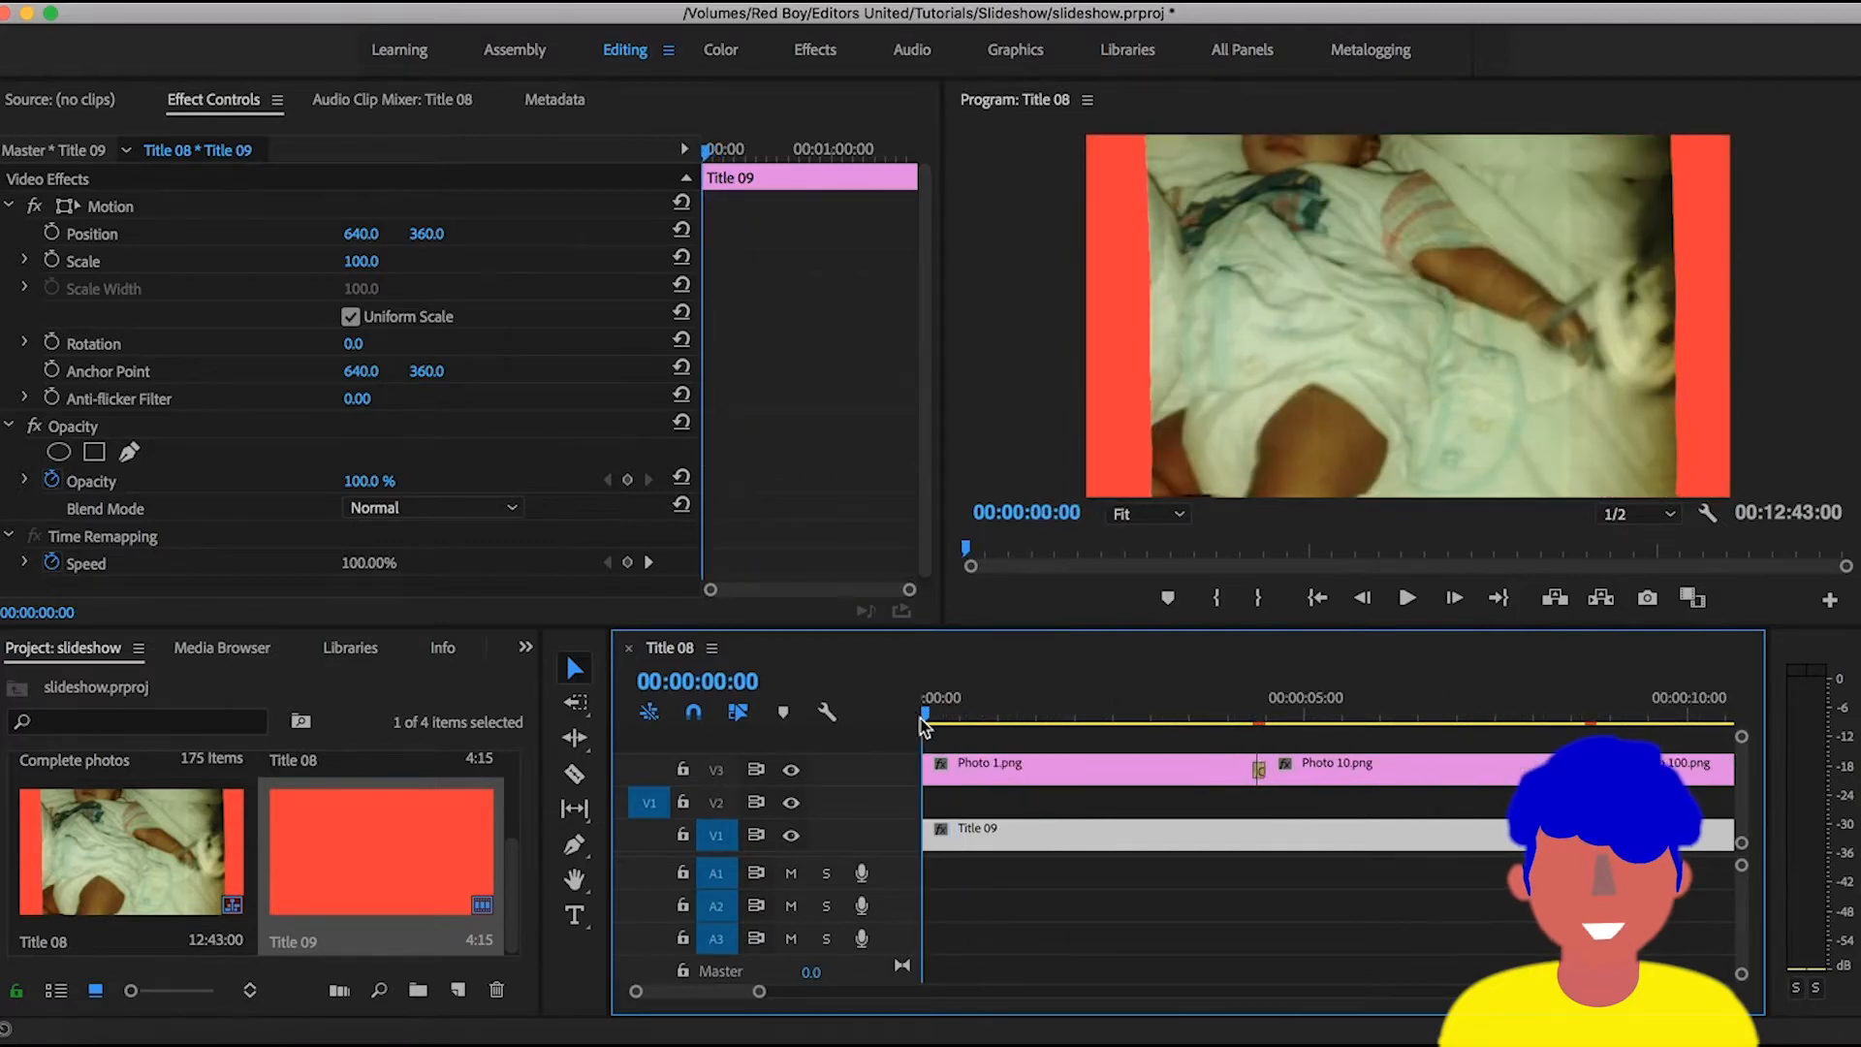
key("equal")
key("space")
key("minus")
key("minus")
left_click_drag(1067, 718, 1101, 714)
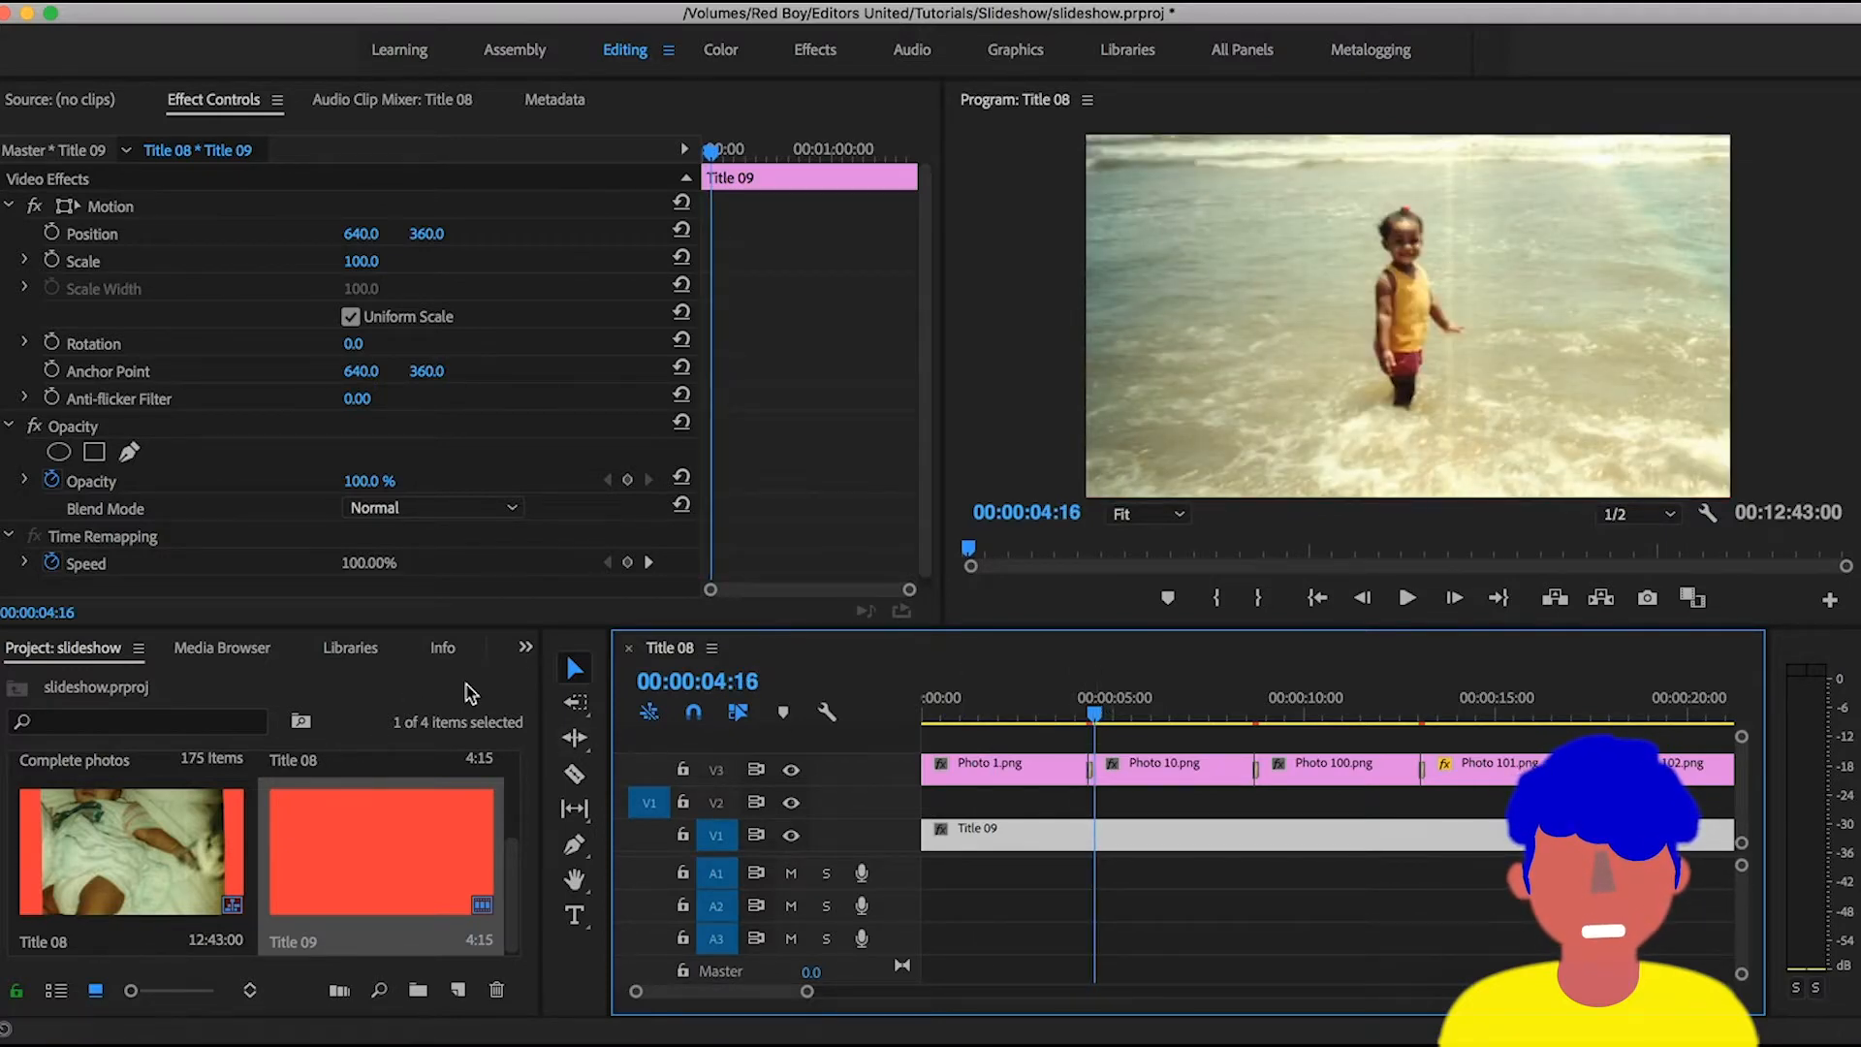
- Place the playhead at 00:00:04:10 and select the Cross Zoom between Photo 1.png and Photo 10.png to inspect its settings
left_click(1093, 712)
key("equal")
key("equal")
key("equal")
key("equal")
key("equal")
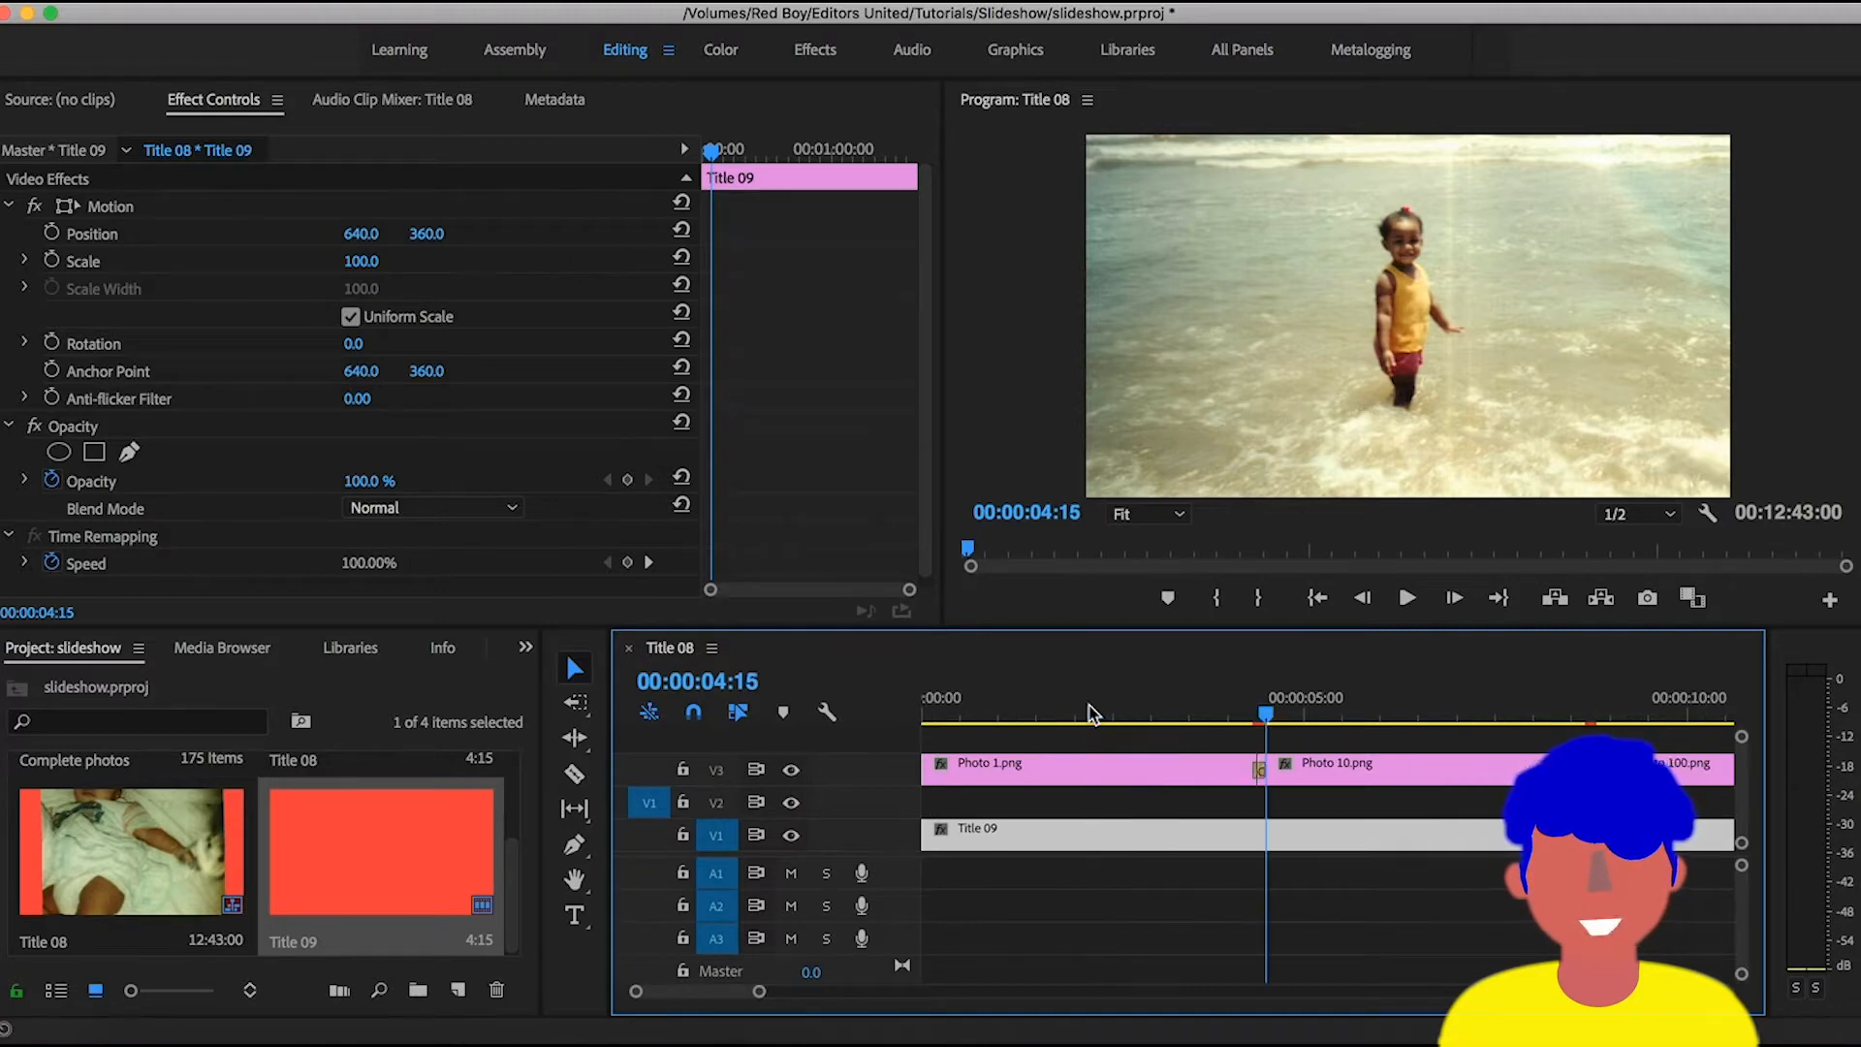
left_click_drag(1229, 707, 1136, 712)
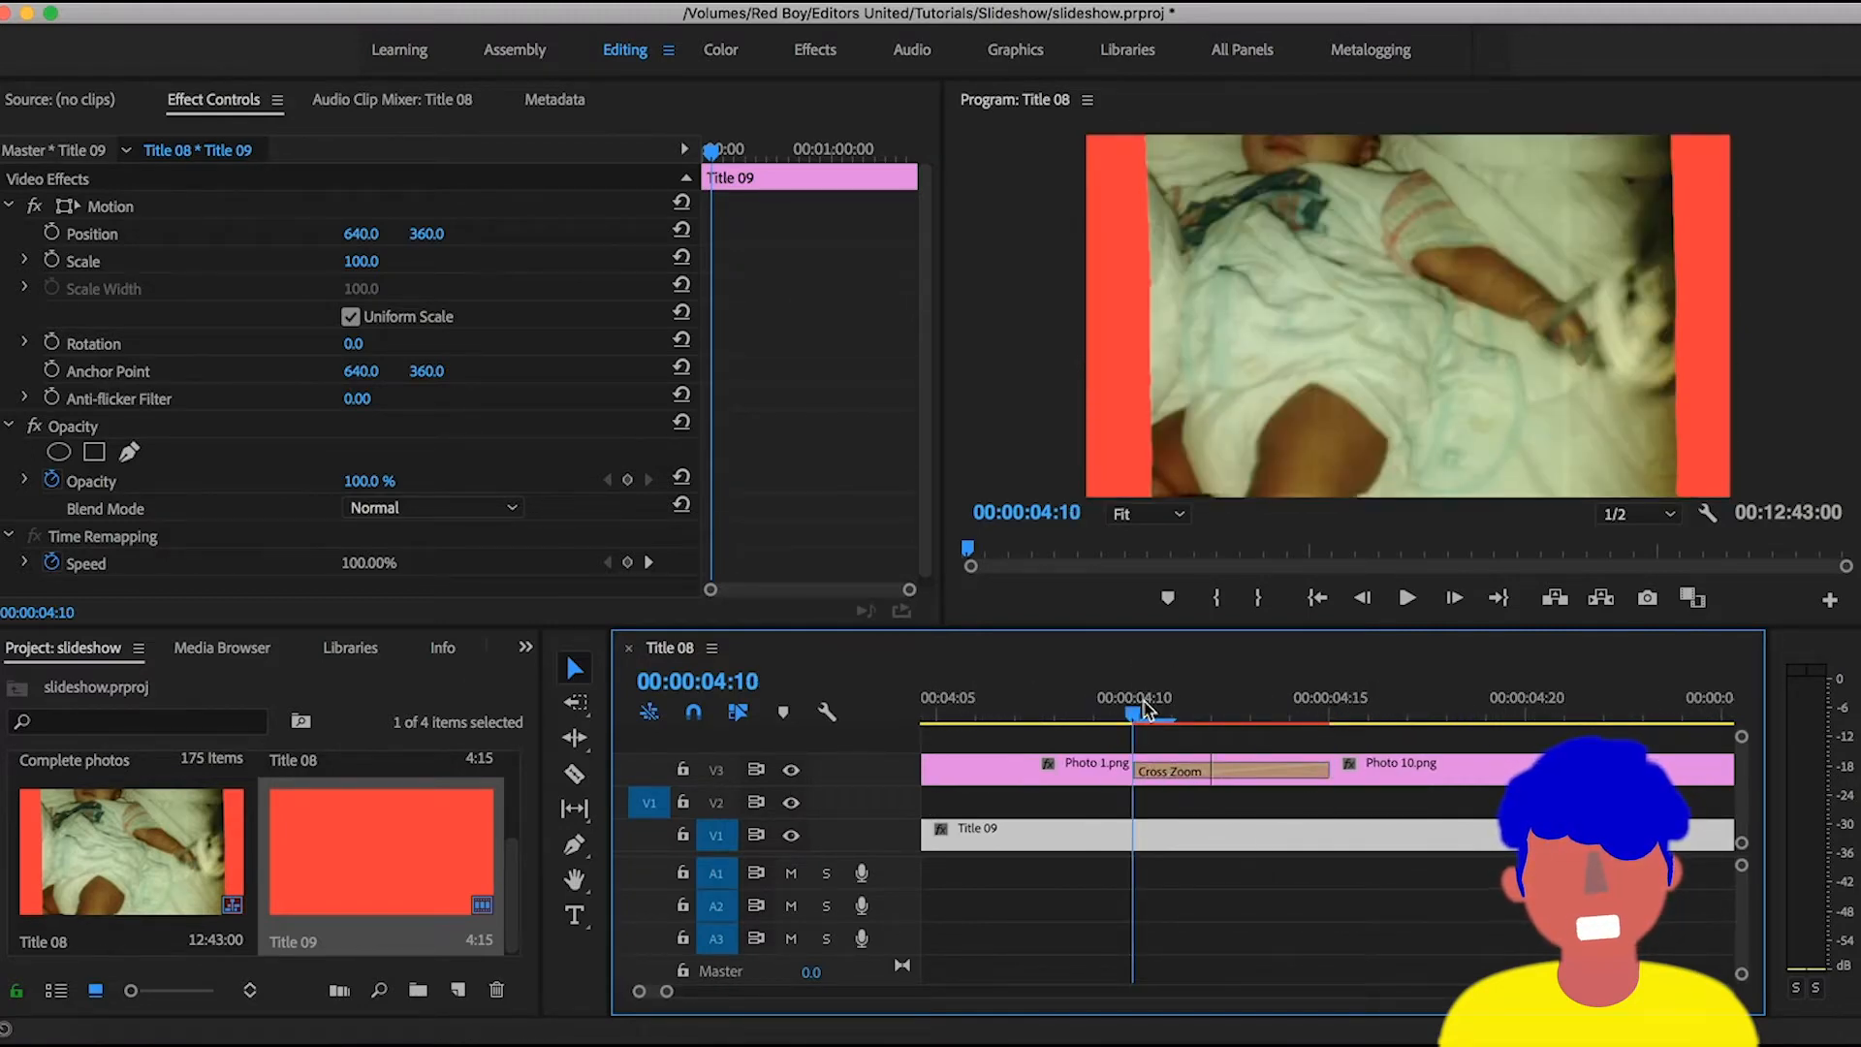
left_click(1168, 773)
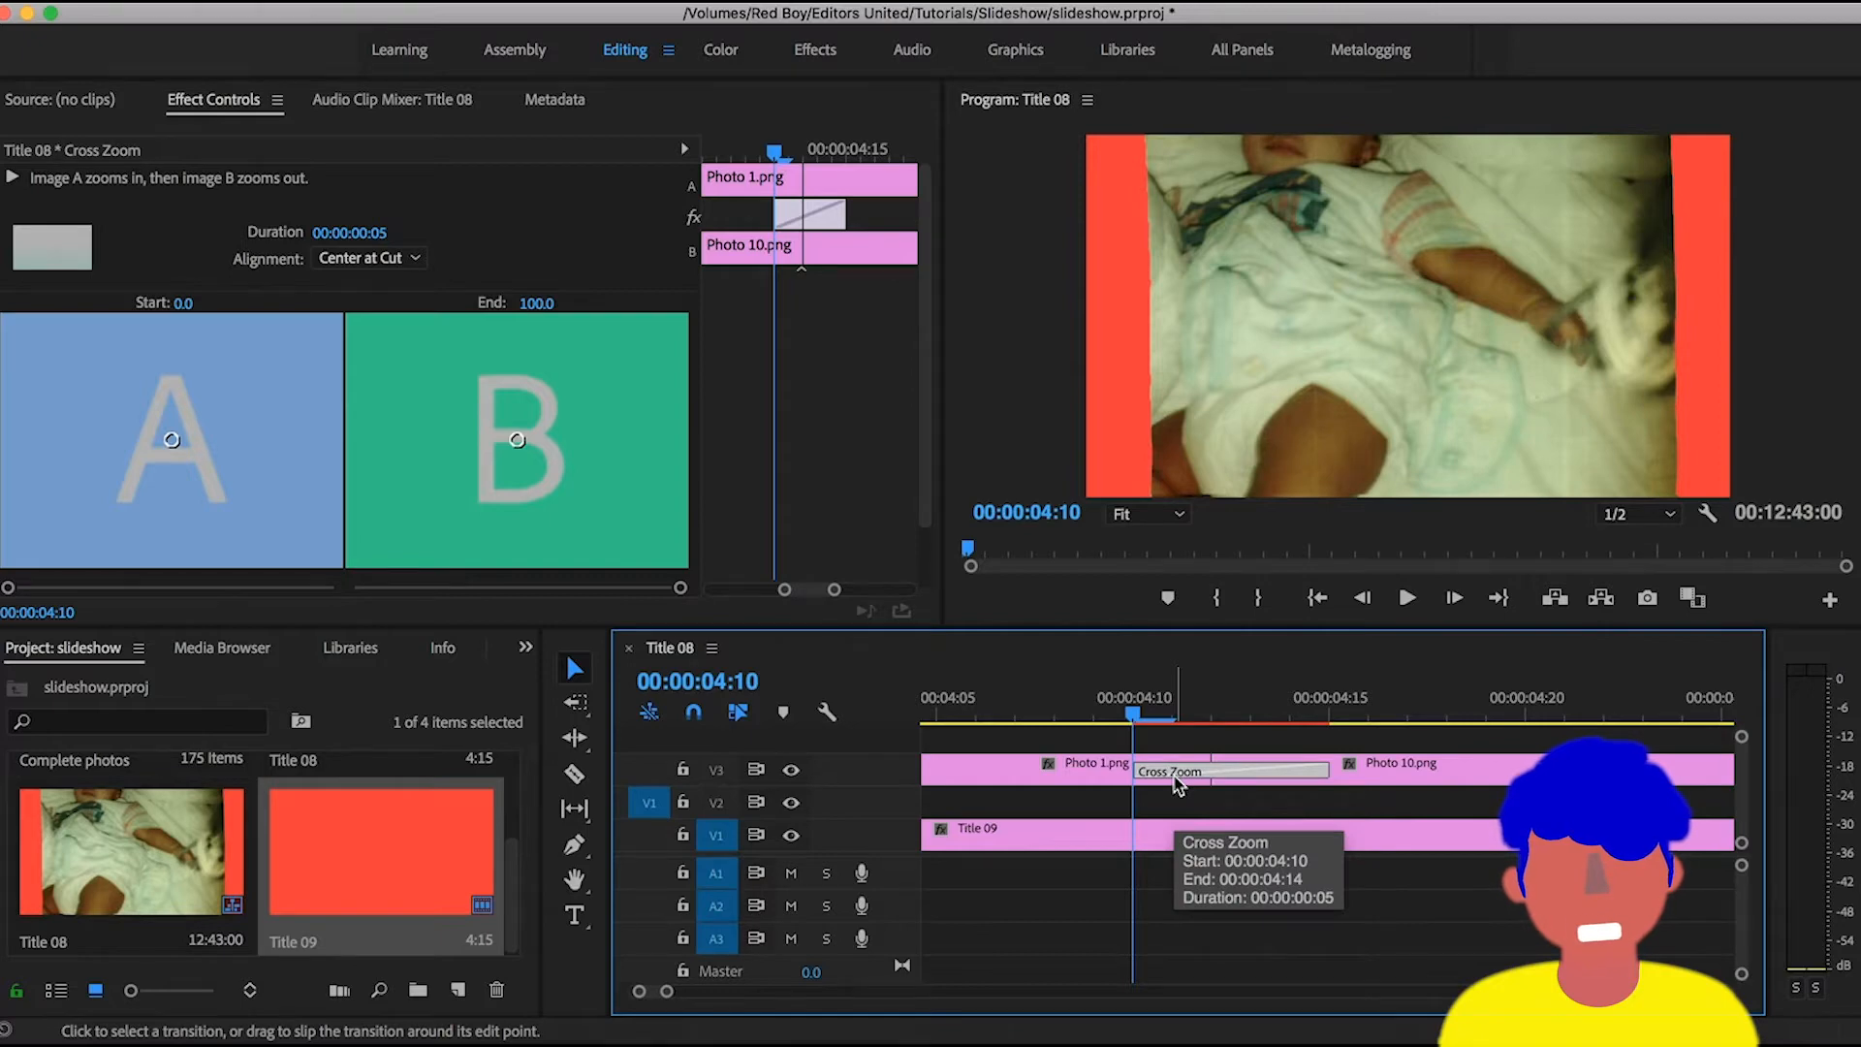
key("minus")
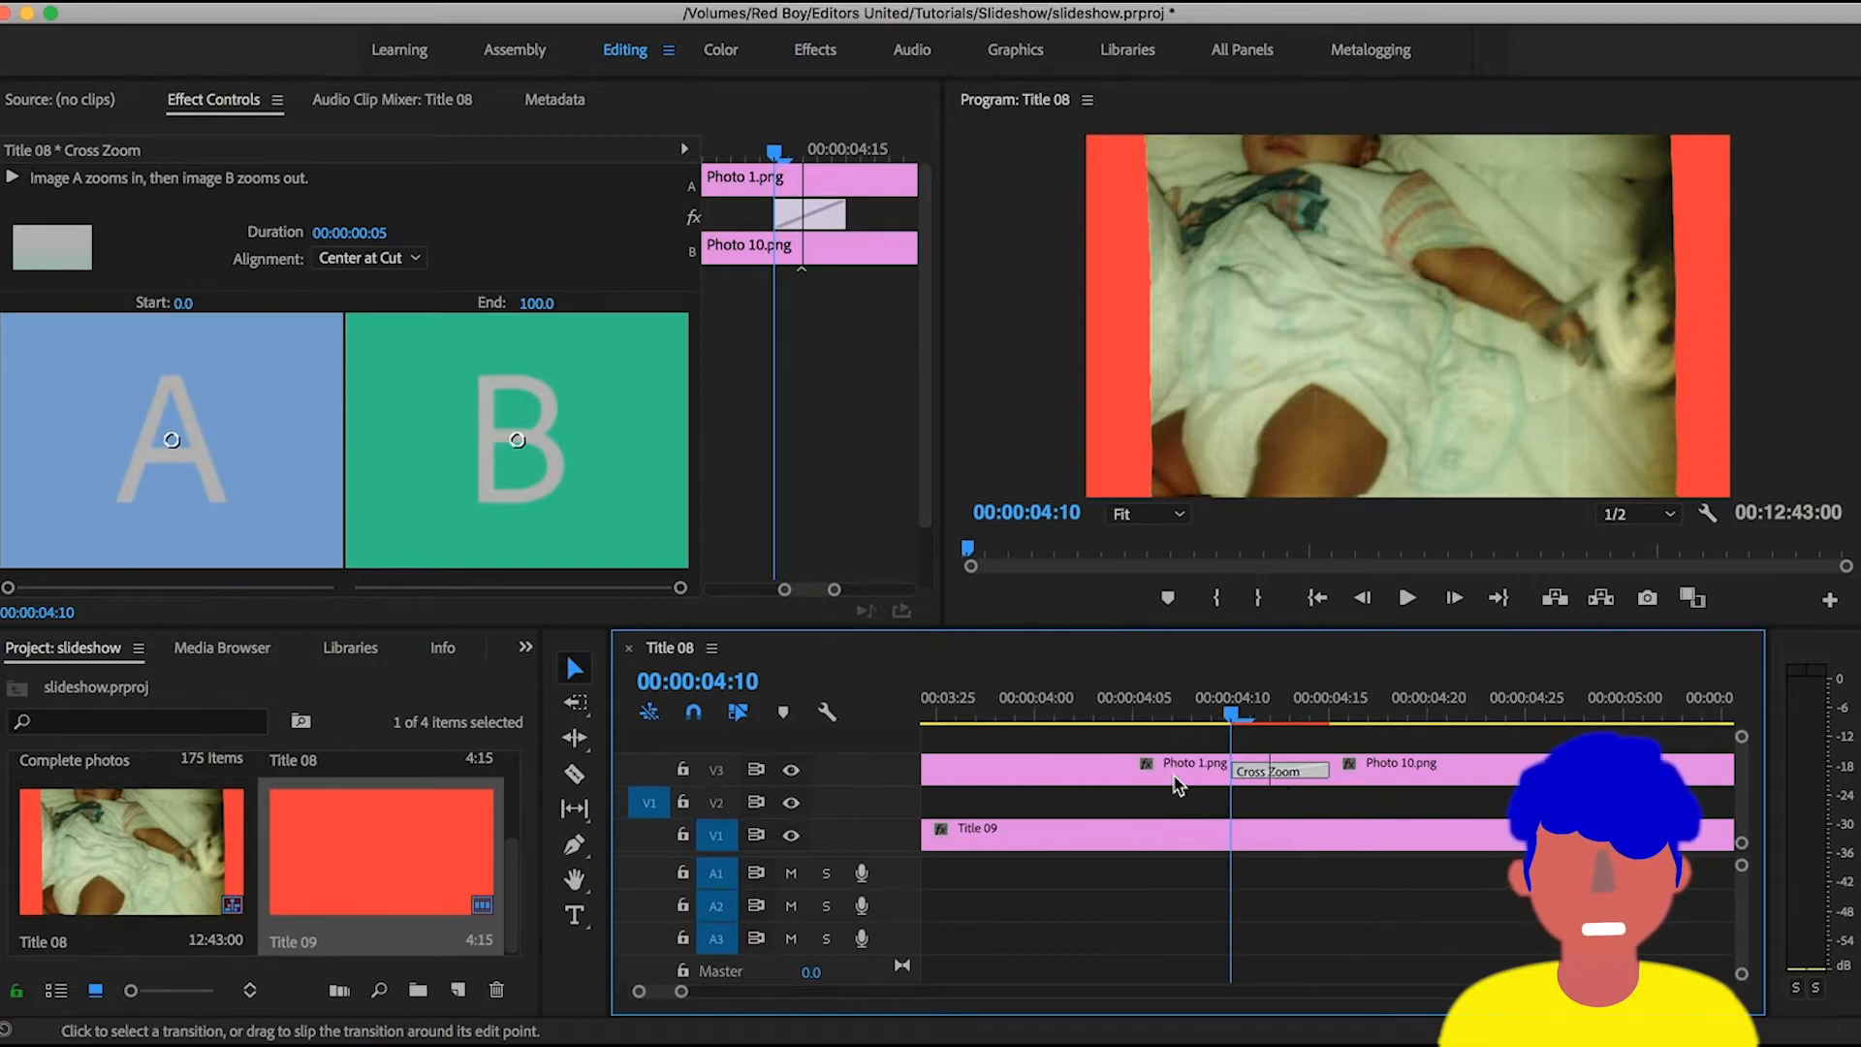
- Set Cross Dissolve in the effects library as the default transition
left_click(527, 650)
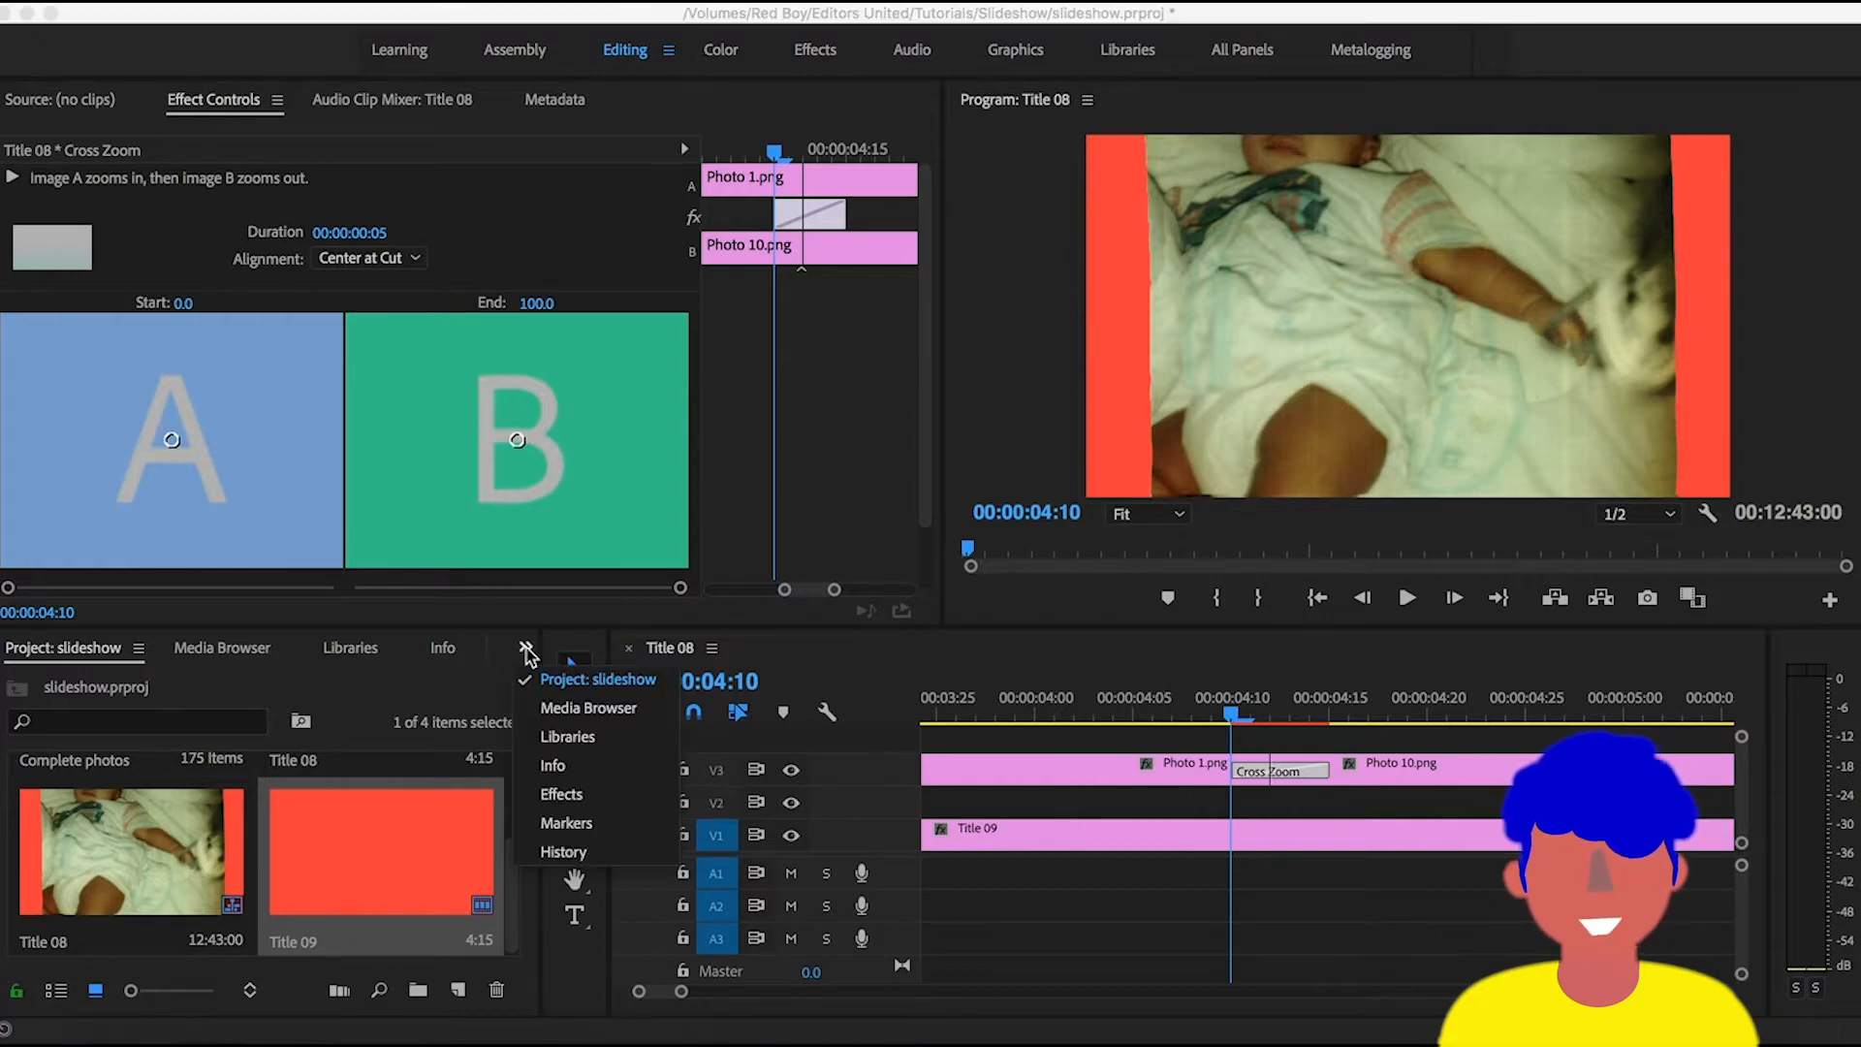
left_click(571, 797)
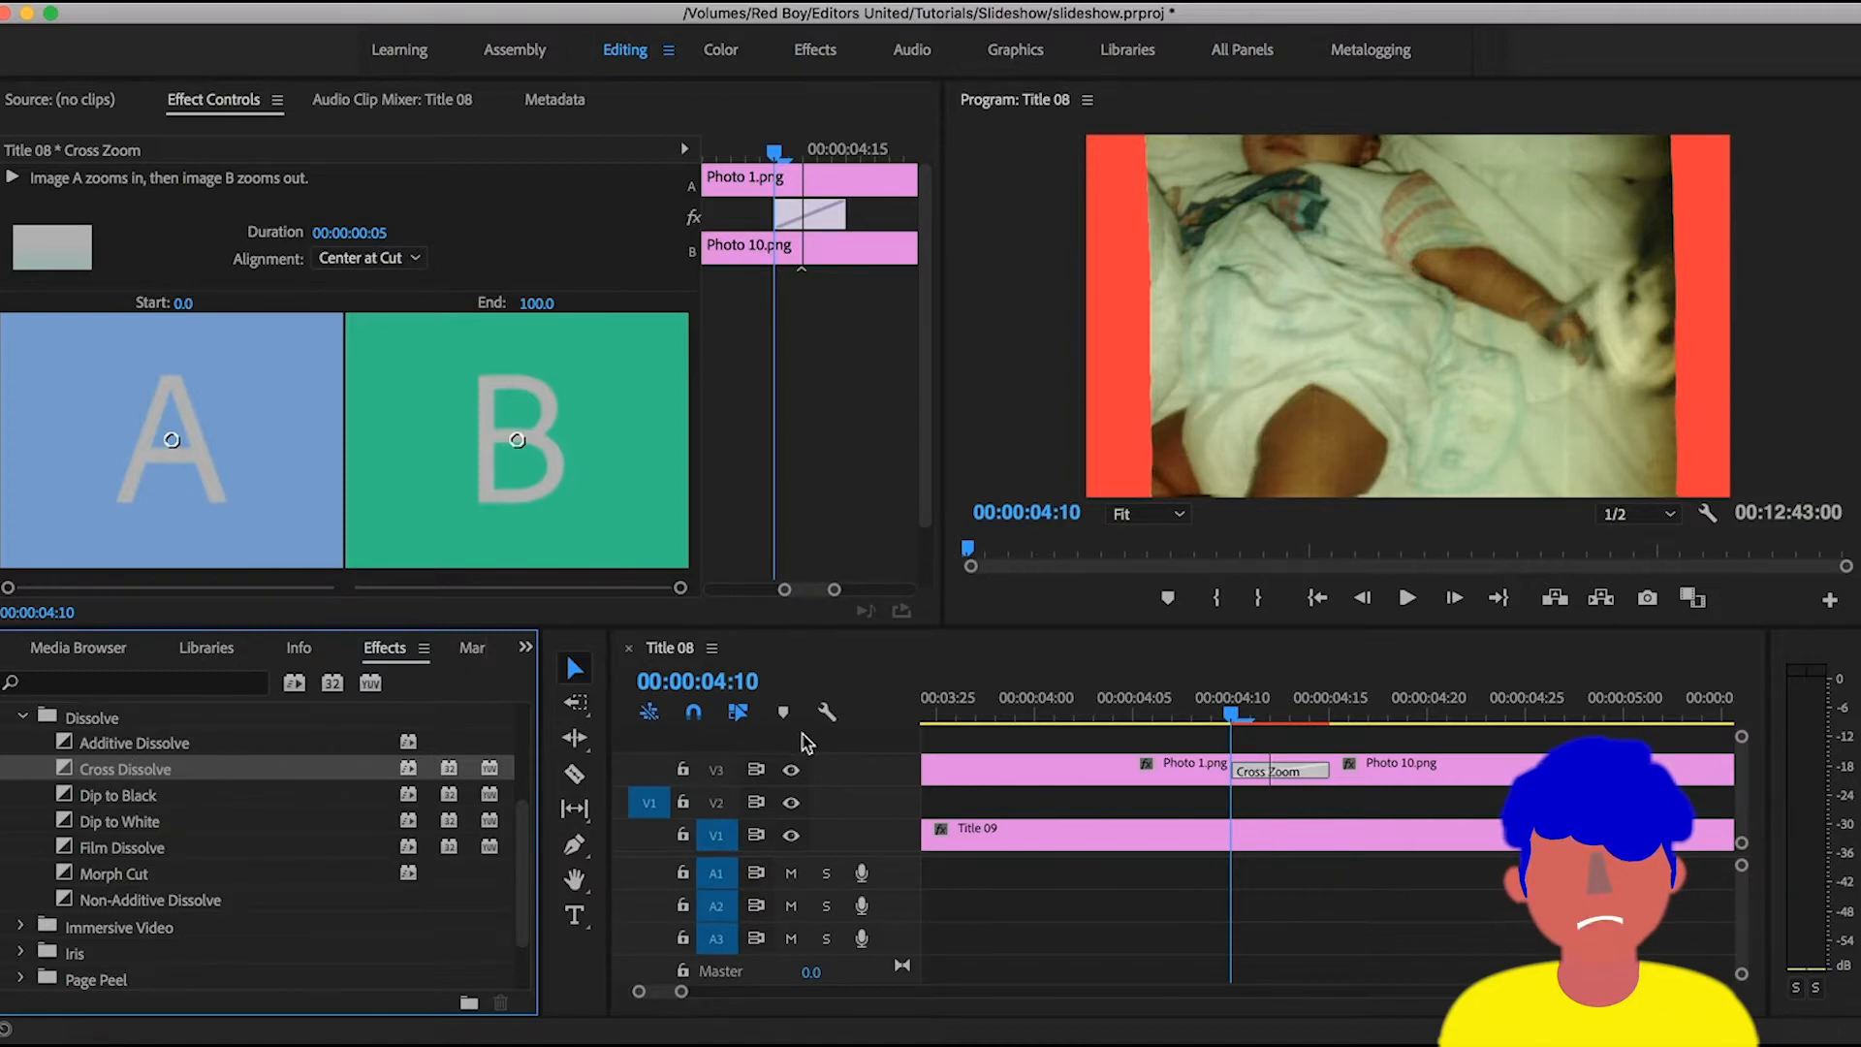
right_click(131, 781)
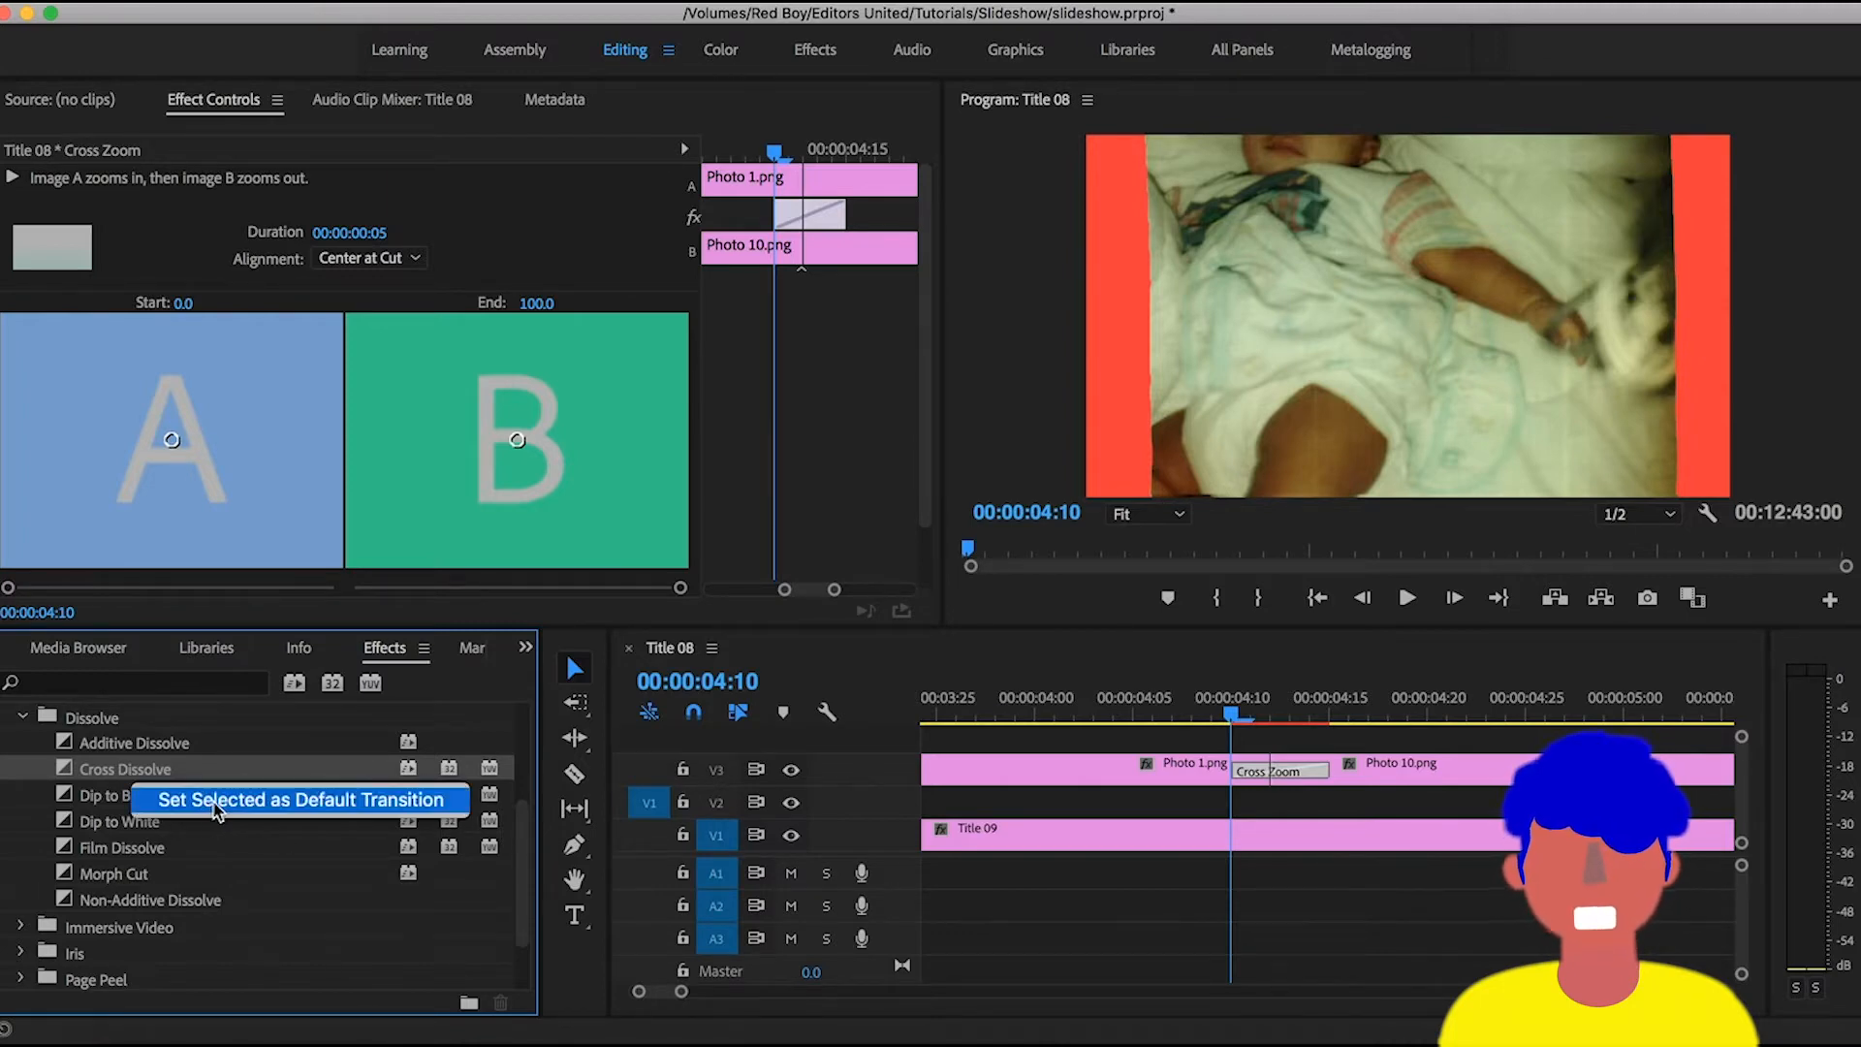
left_click(402, 806)
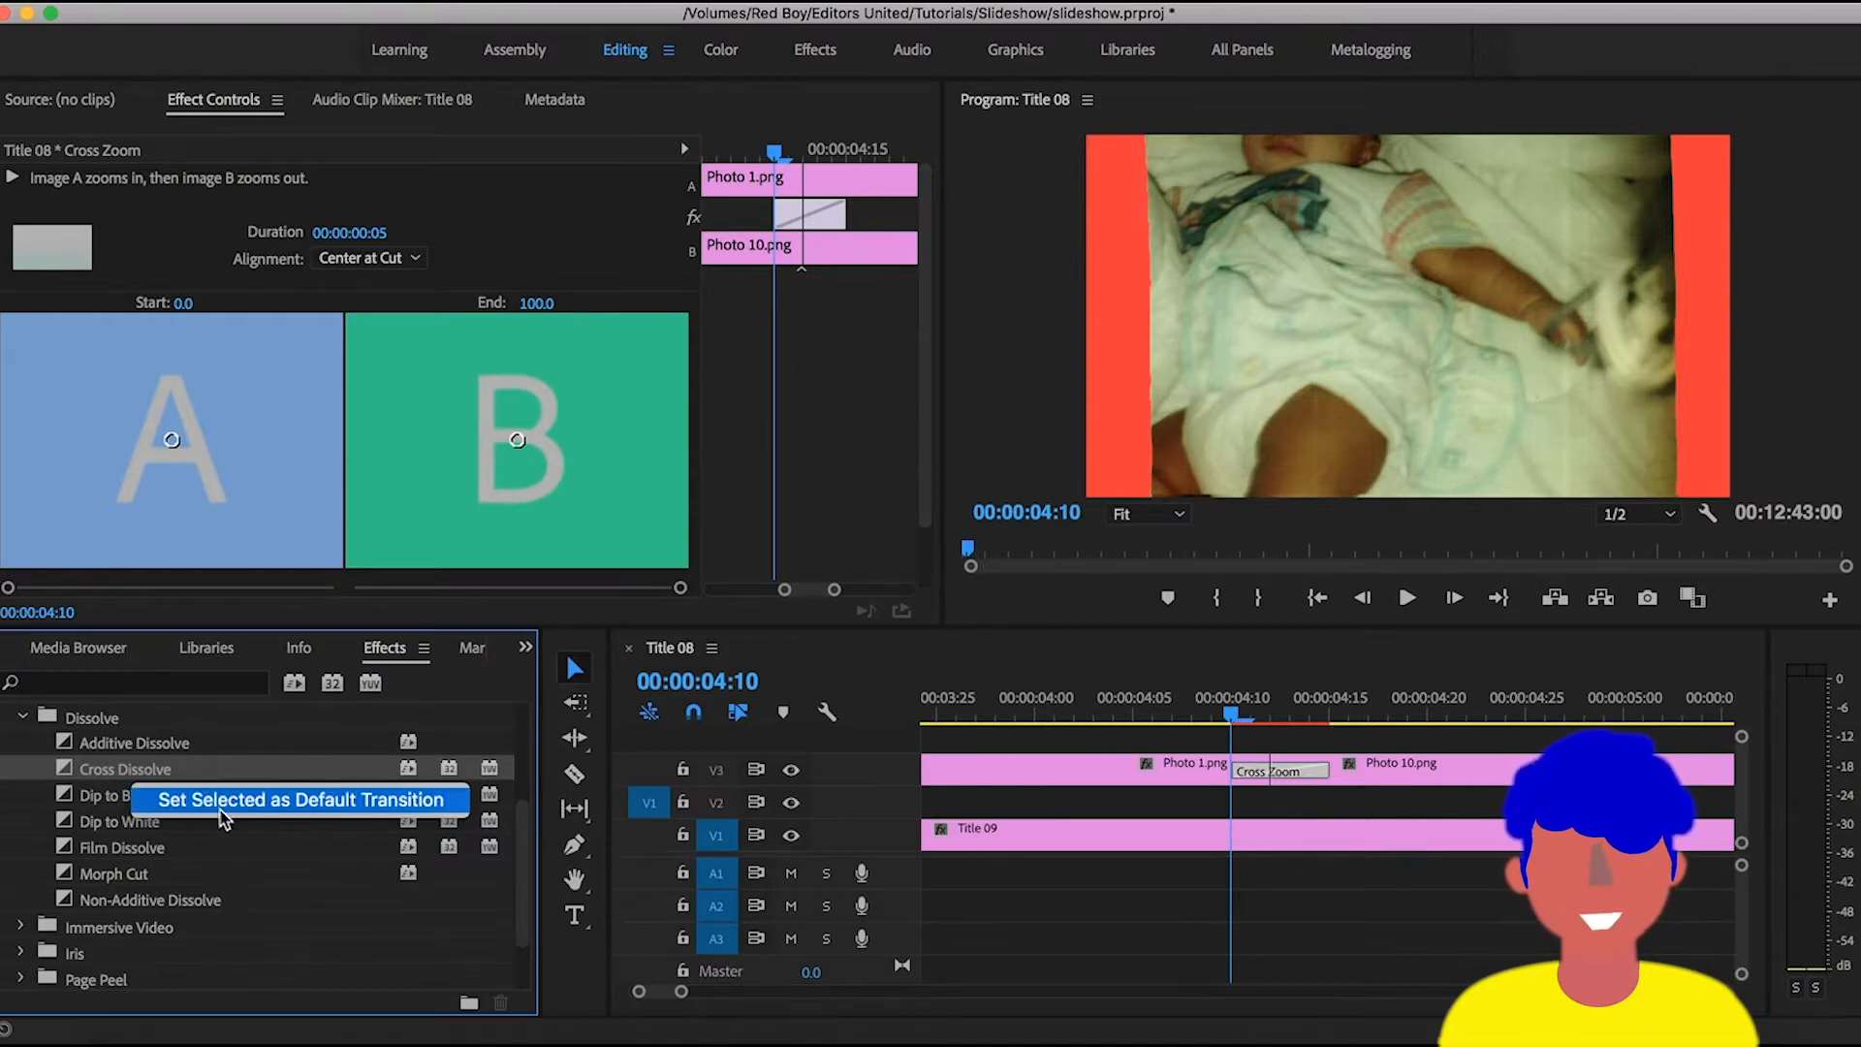
left_click(1374, 776)
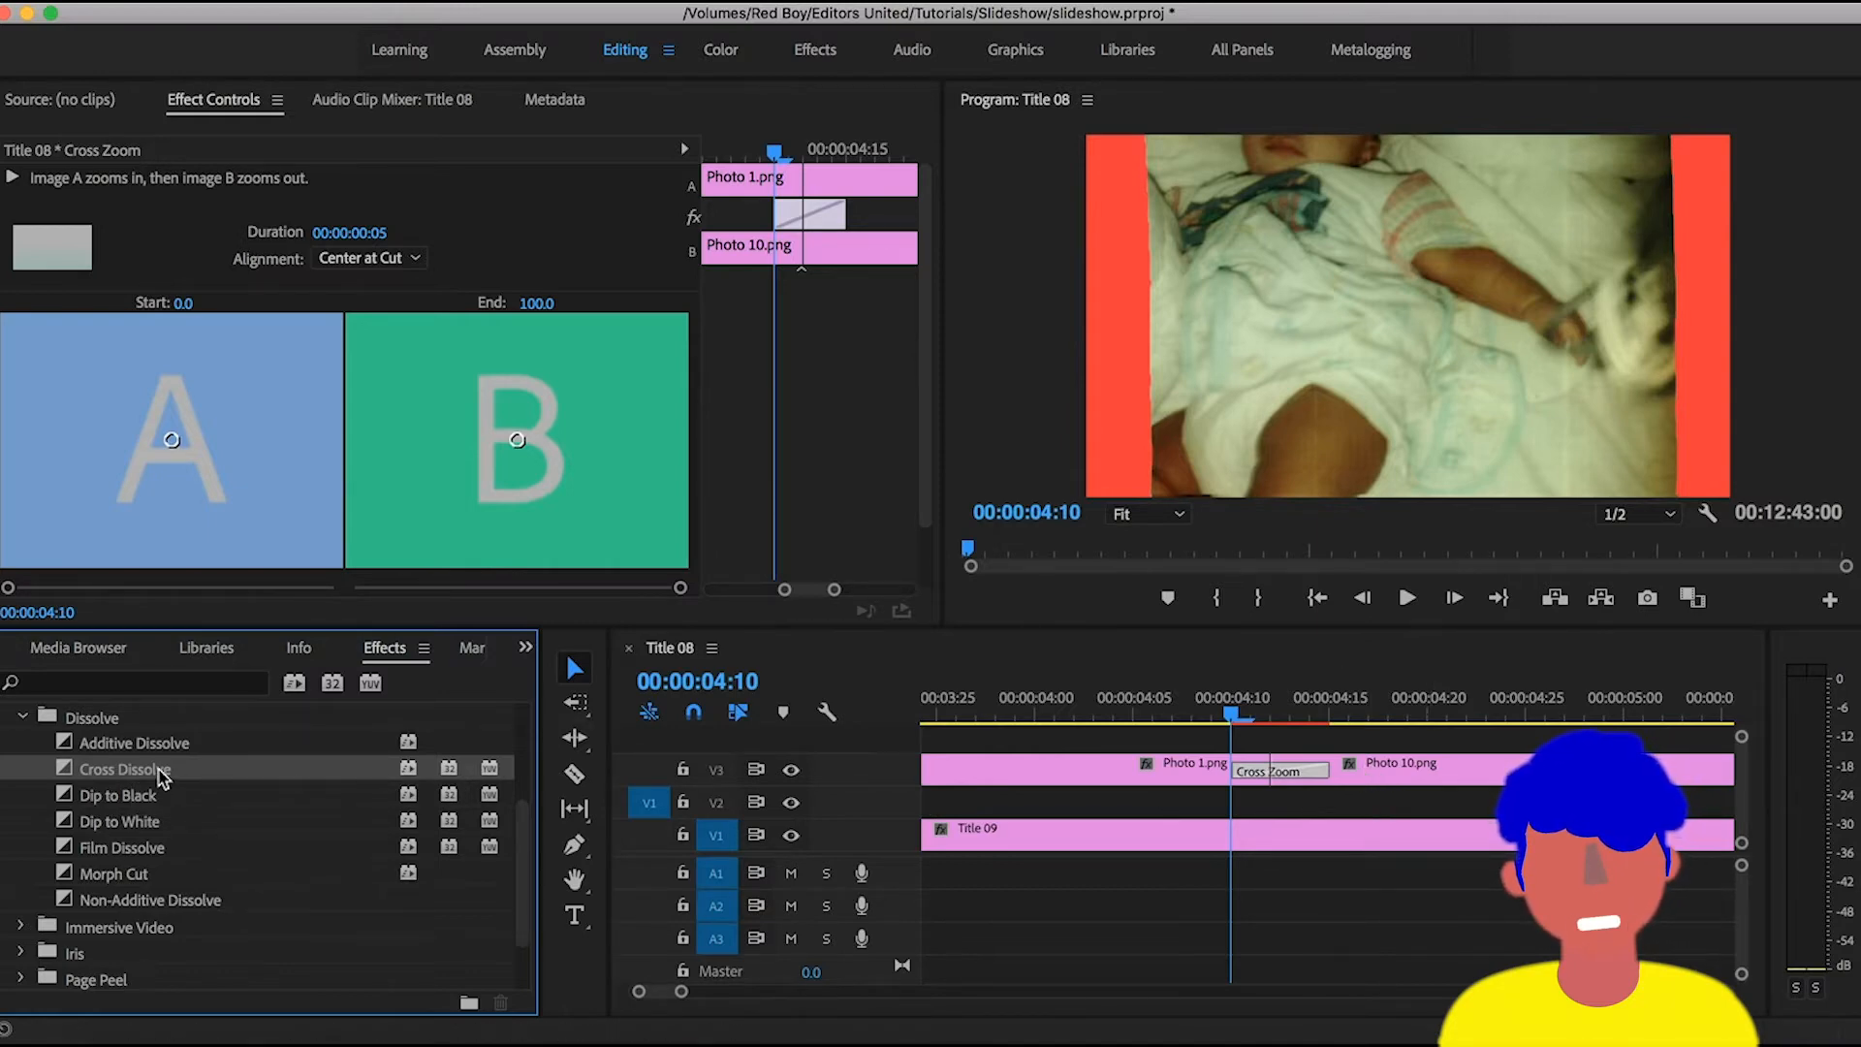
- Select Photo 10.png in the sequence and collapse the Dissolve and Video Transitions folders in the effects library
left_click(1504, 764)
key("backslash")
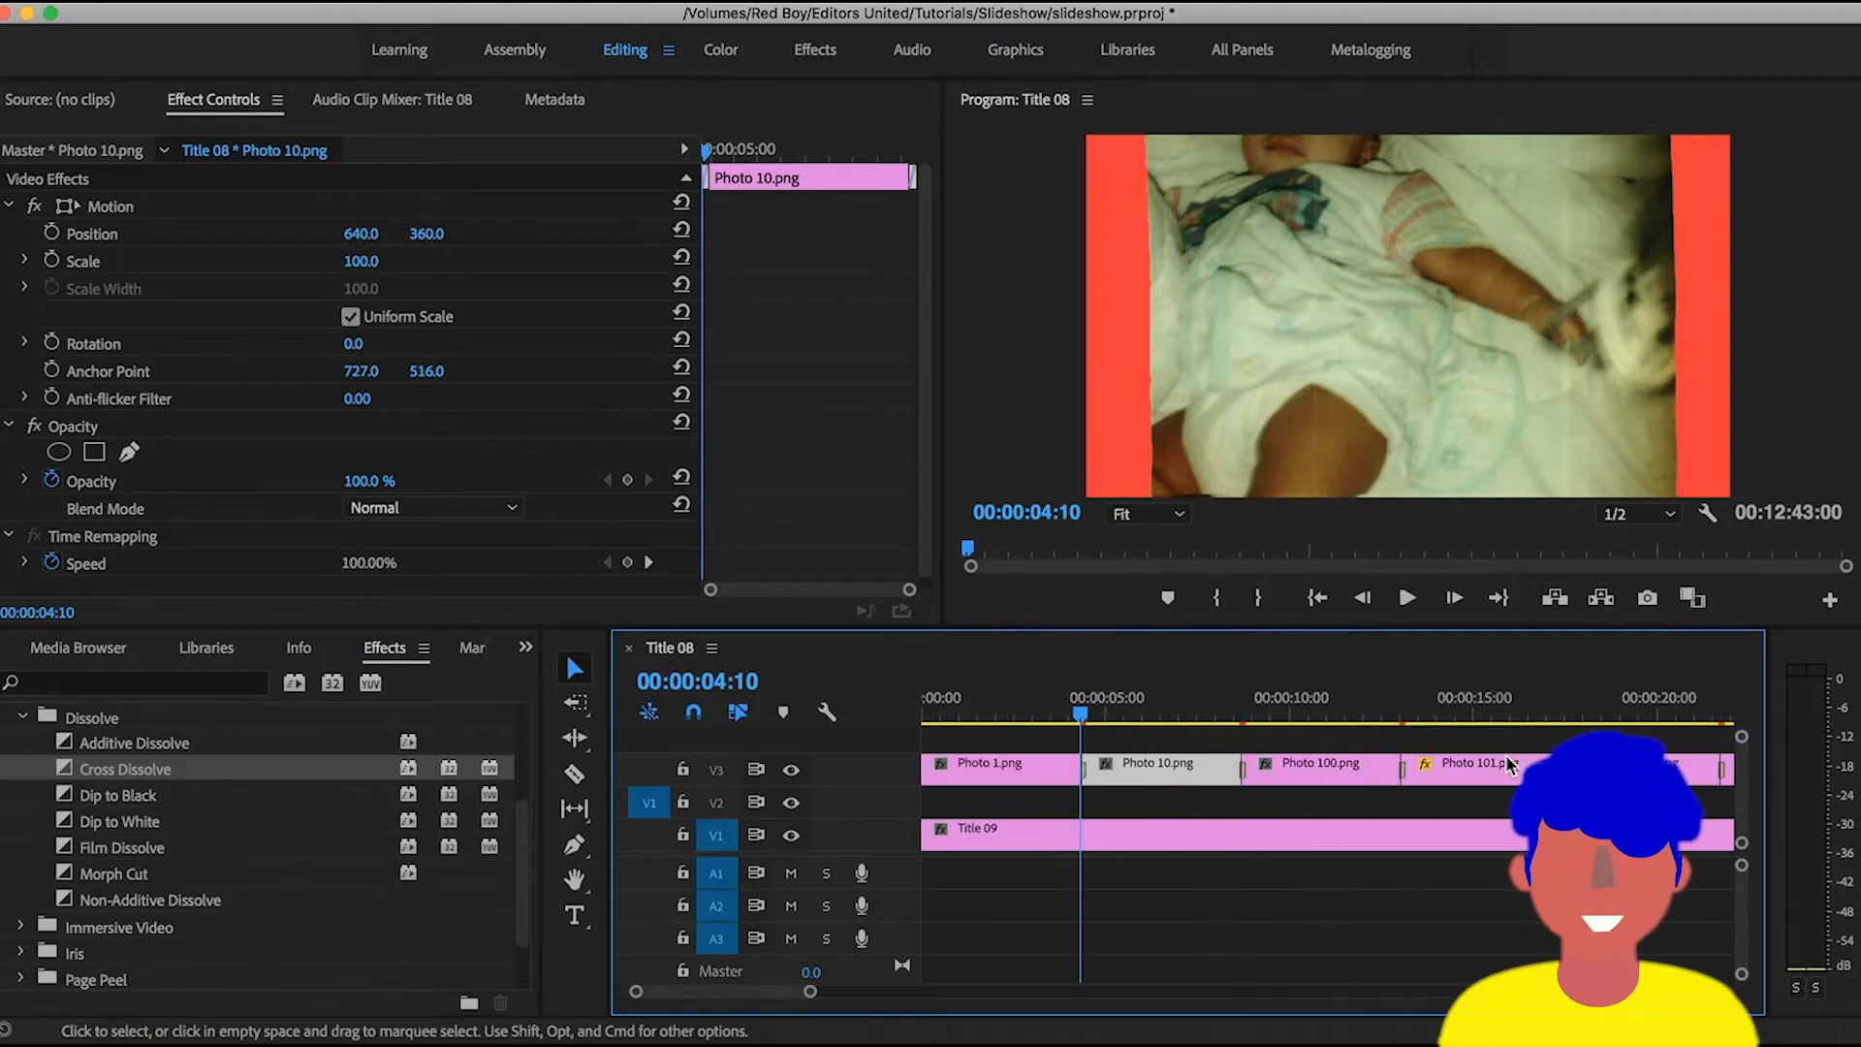
key("minus")
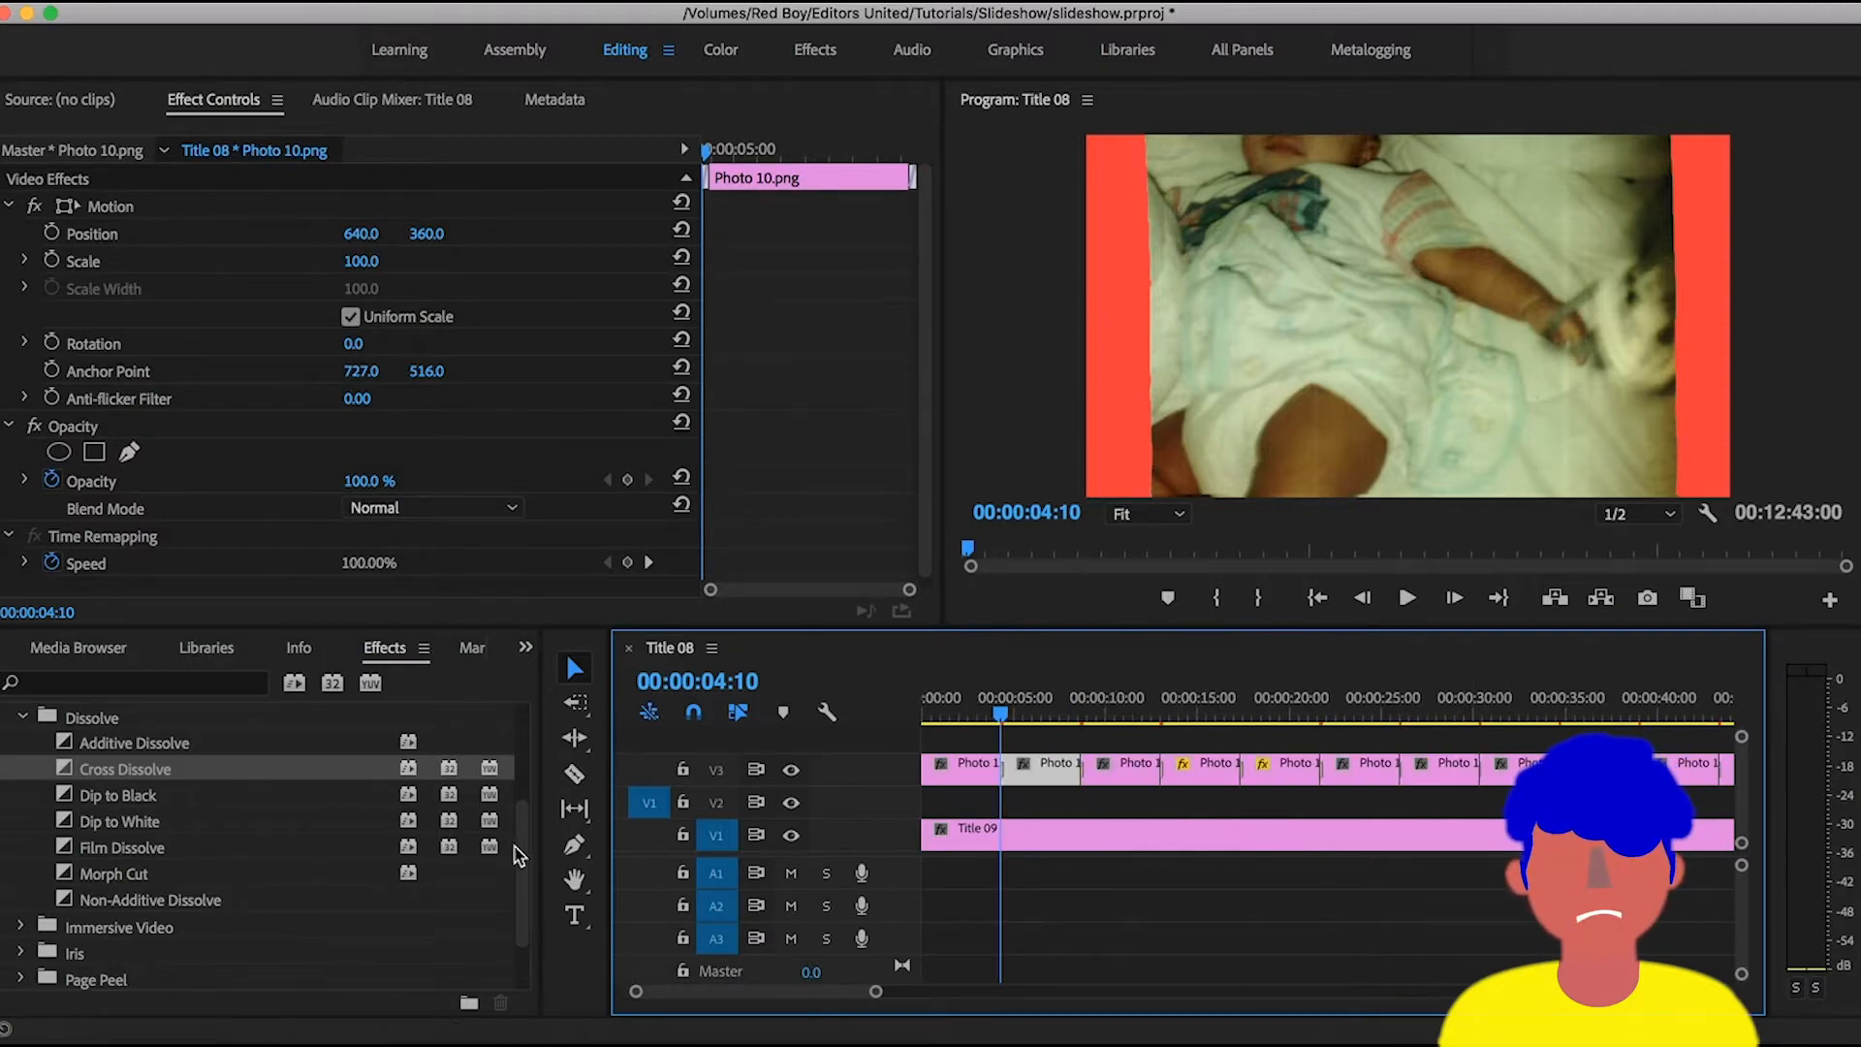
left_click(21, 717)
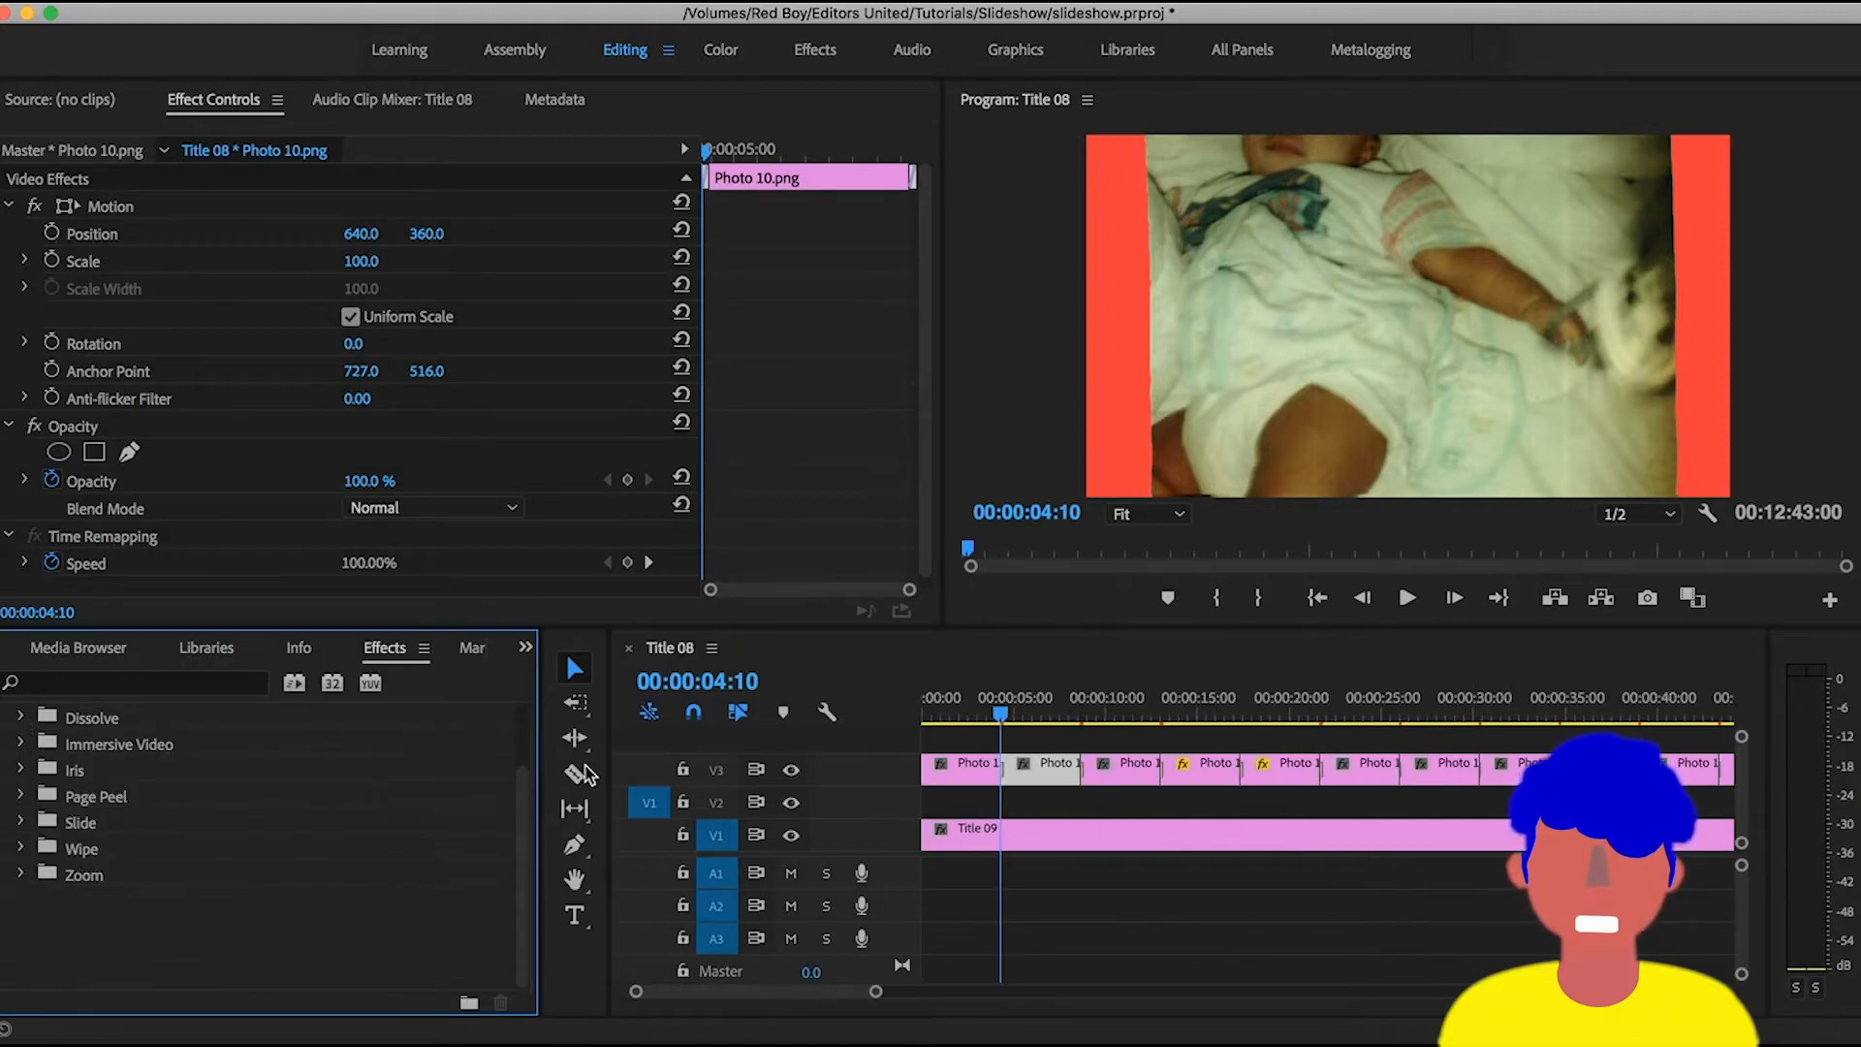
scroll(521, 873, "up", 3)
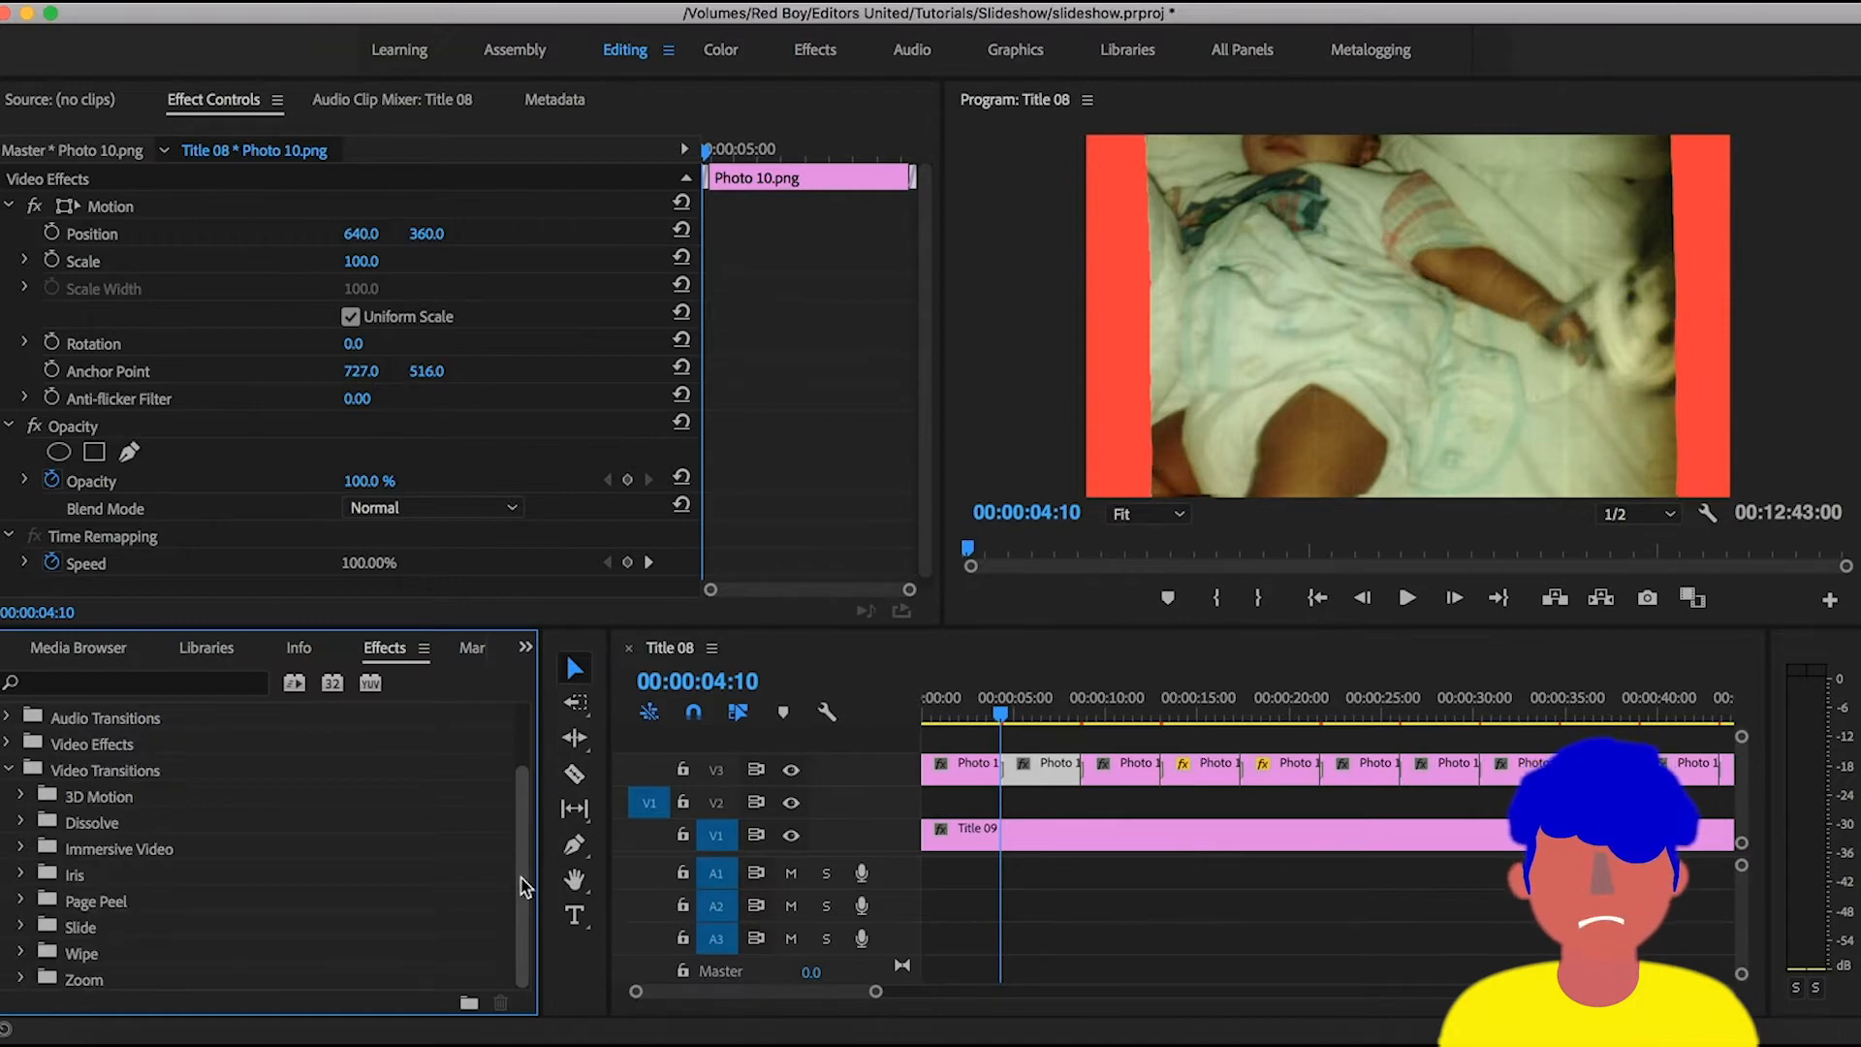
left_click(9, 771)
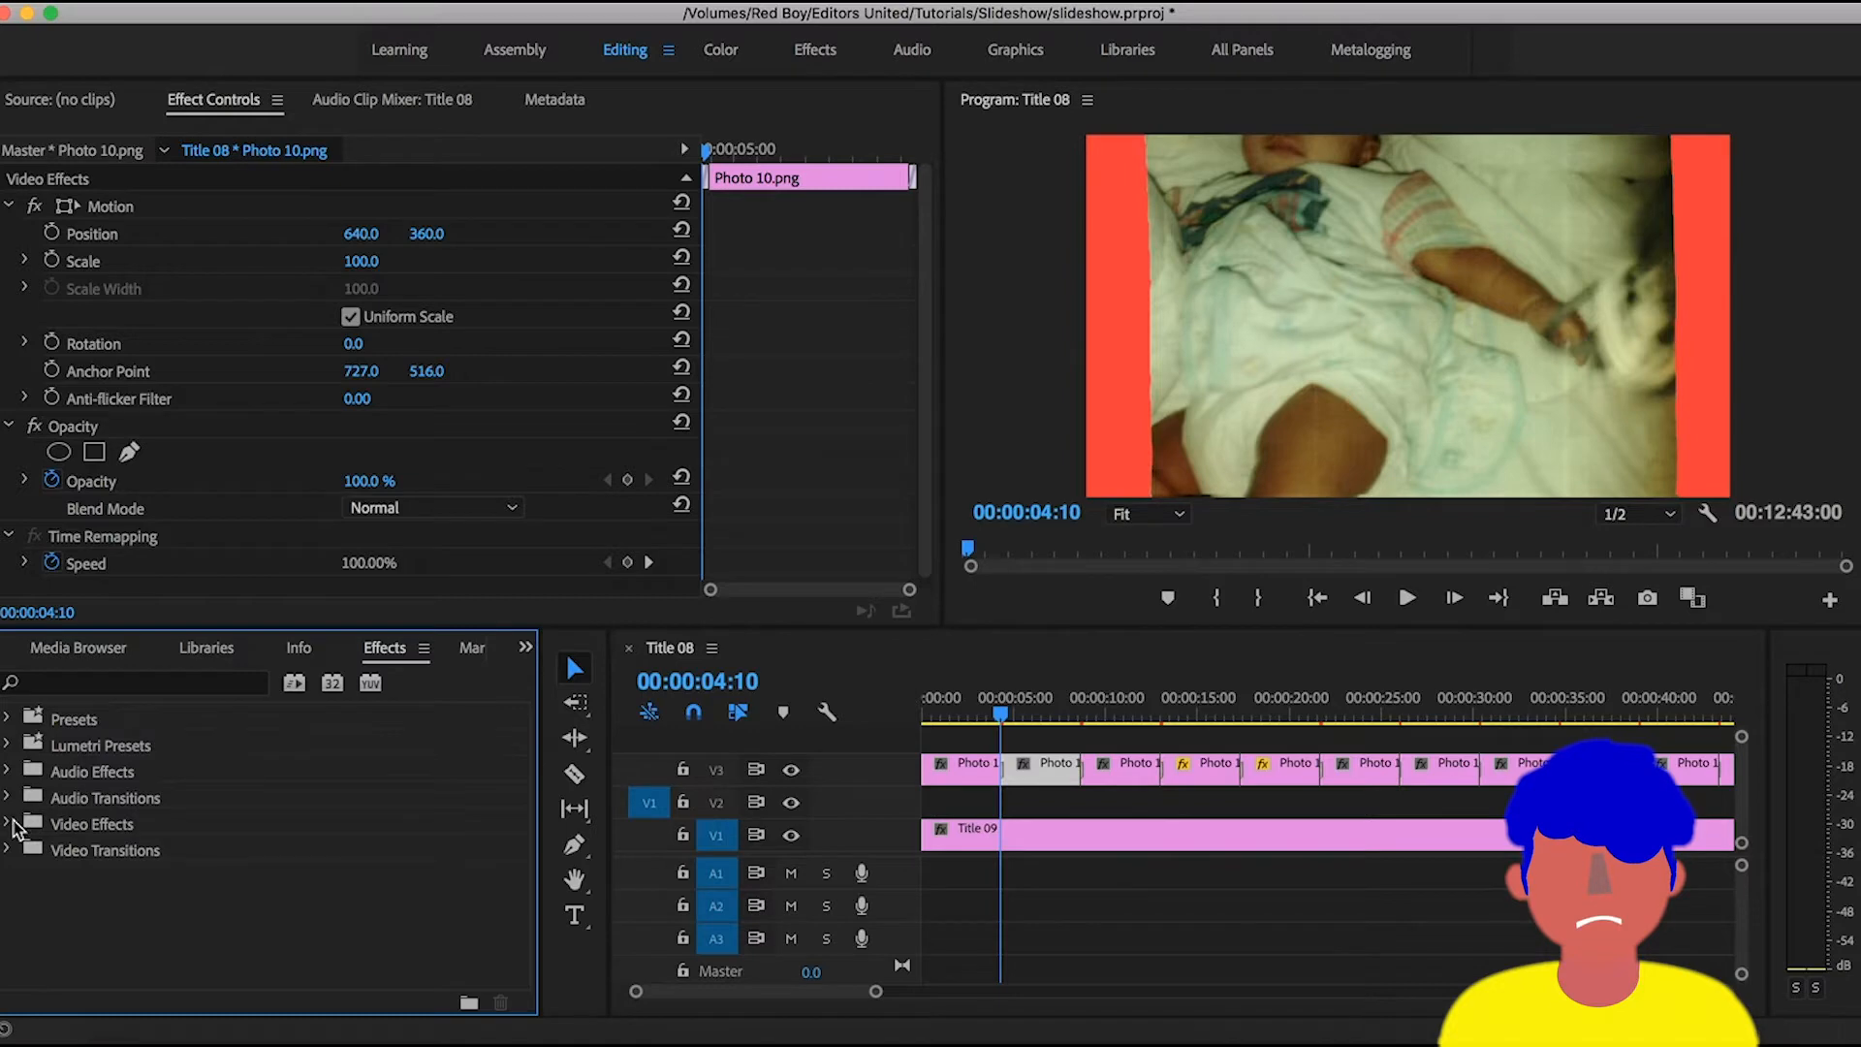
left_click(13, 852)
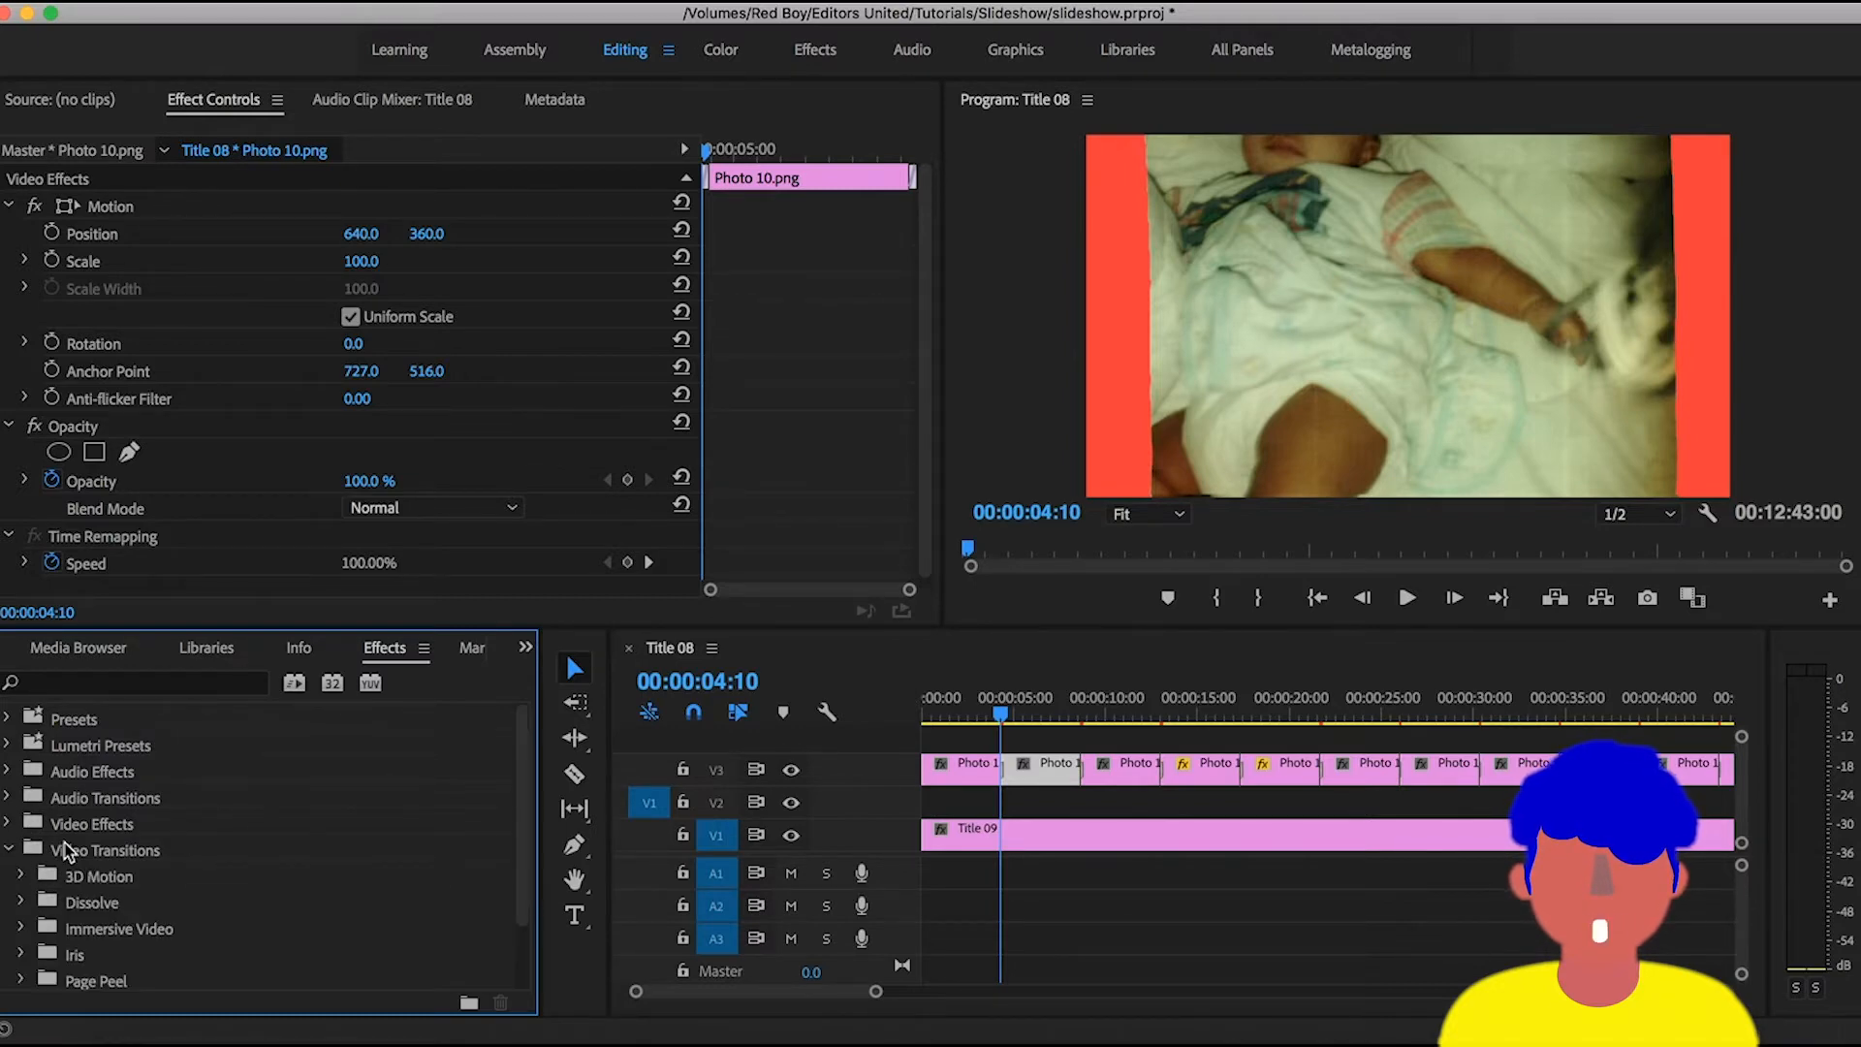
left_click(9, 850)
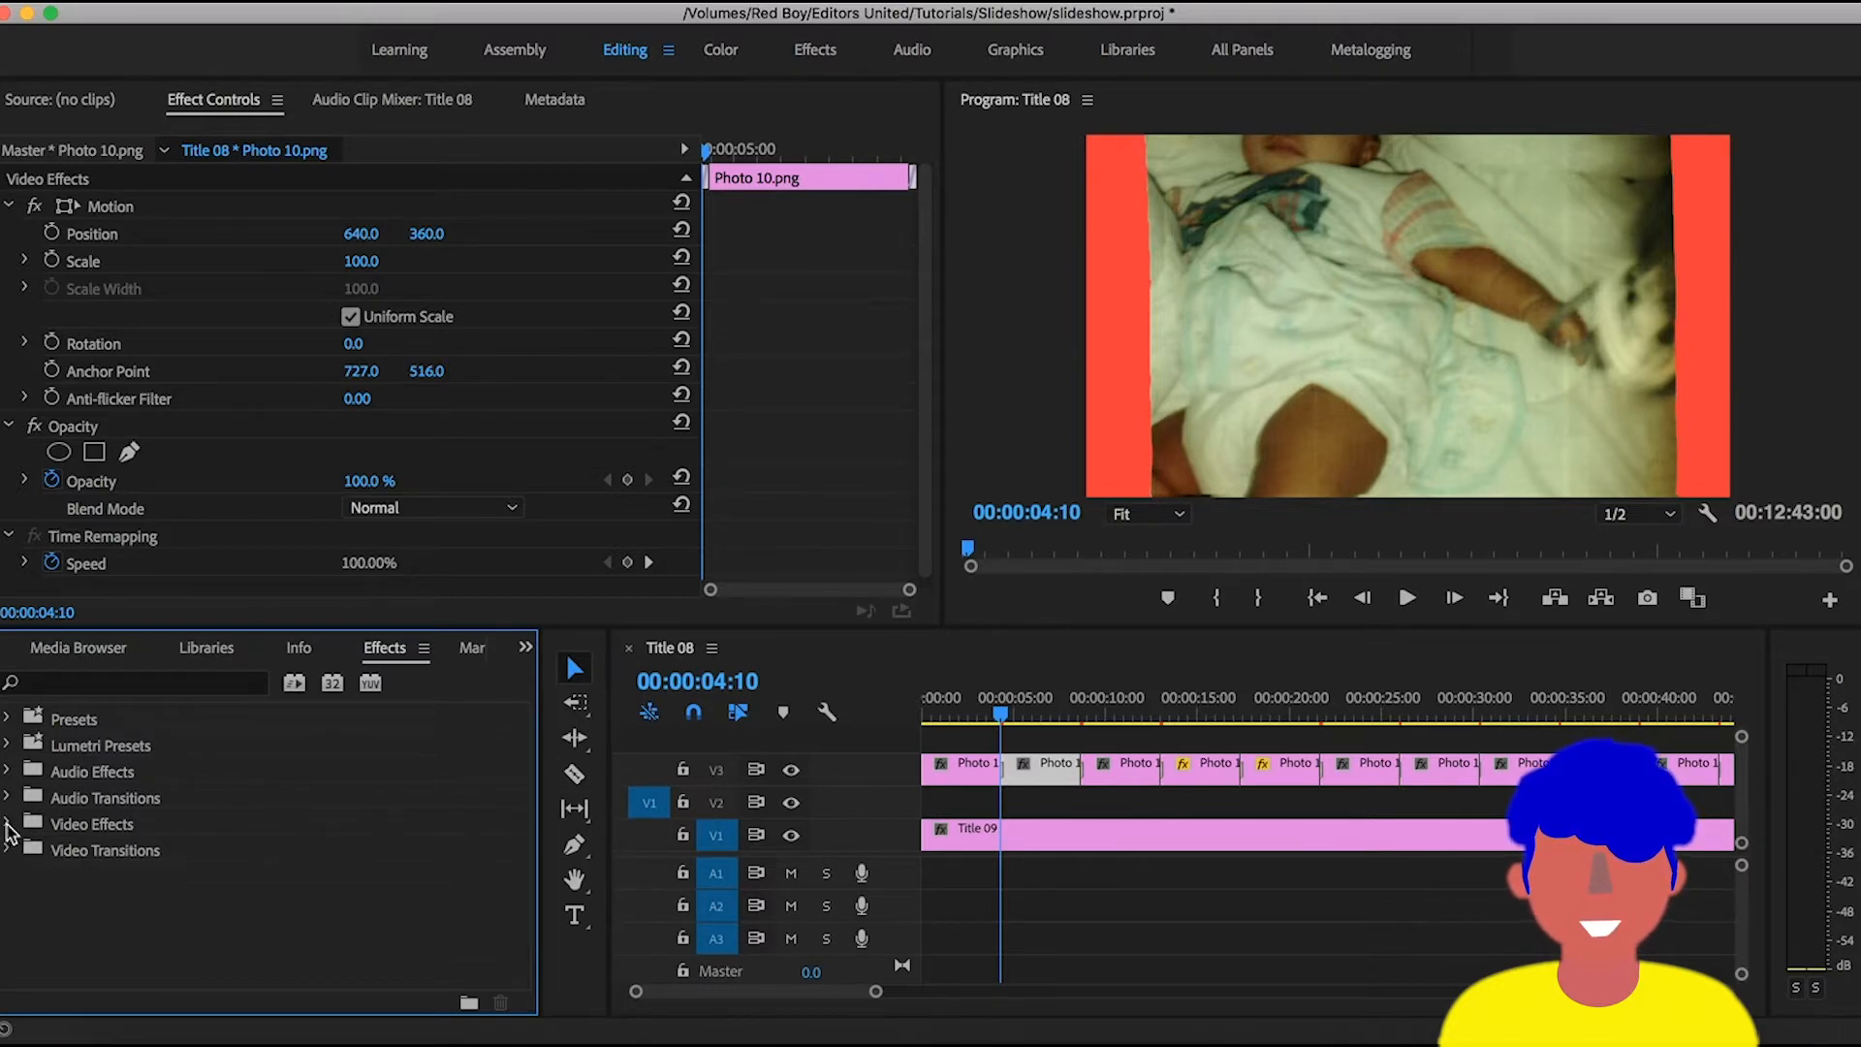
- Expand the audio transitions in the effects library and try to set the Constant Gain crossfade as the default transition
left_click(9, 798)
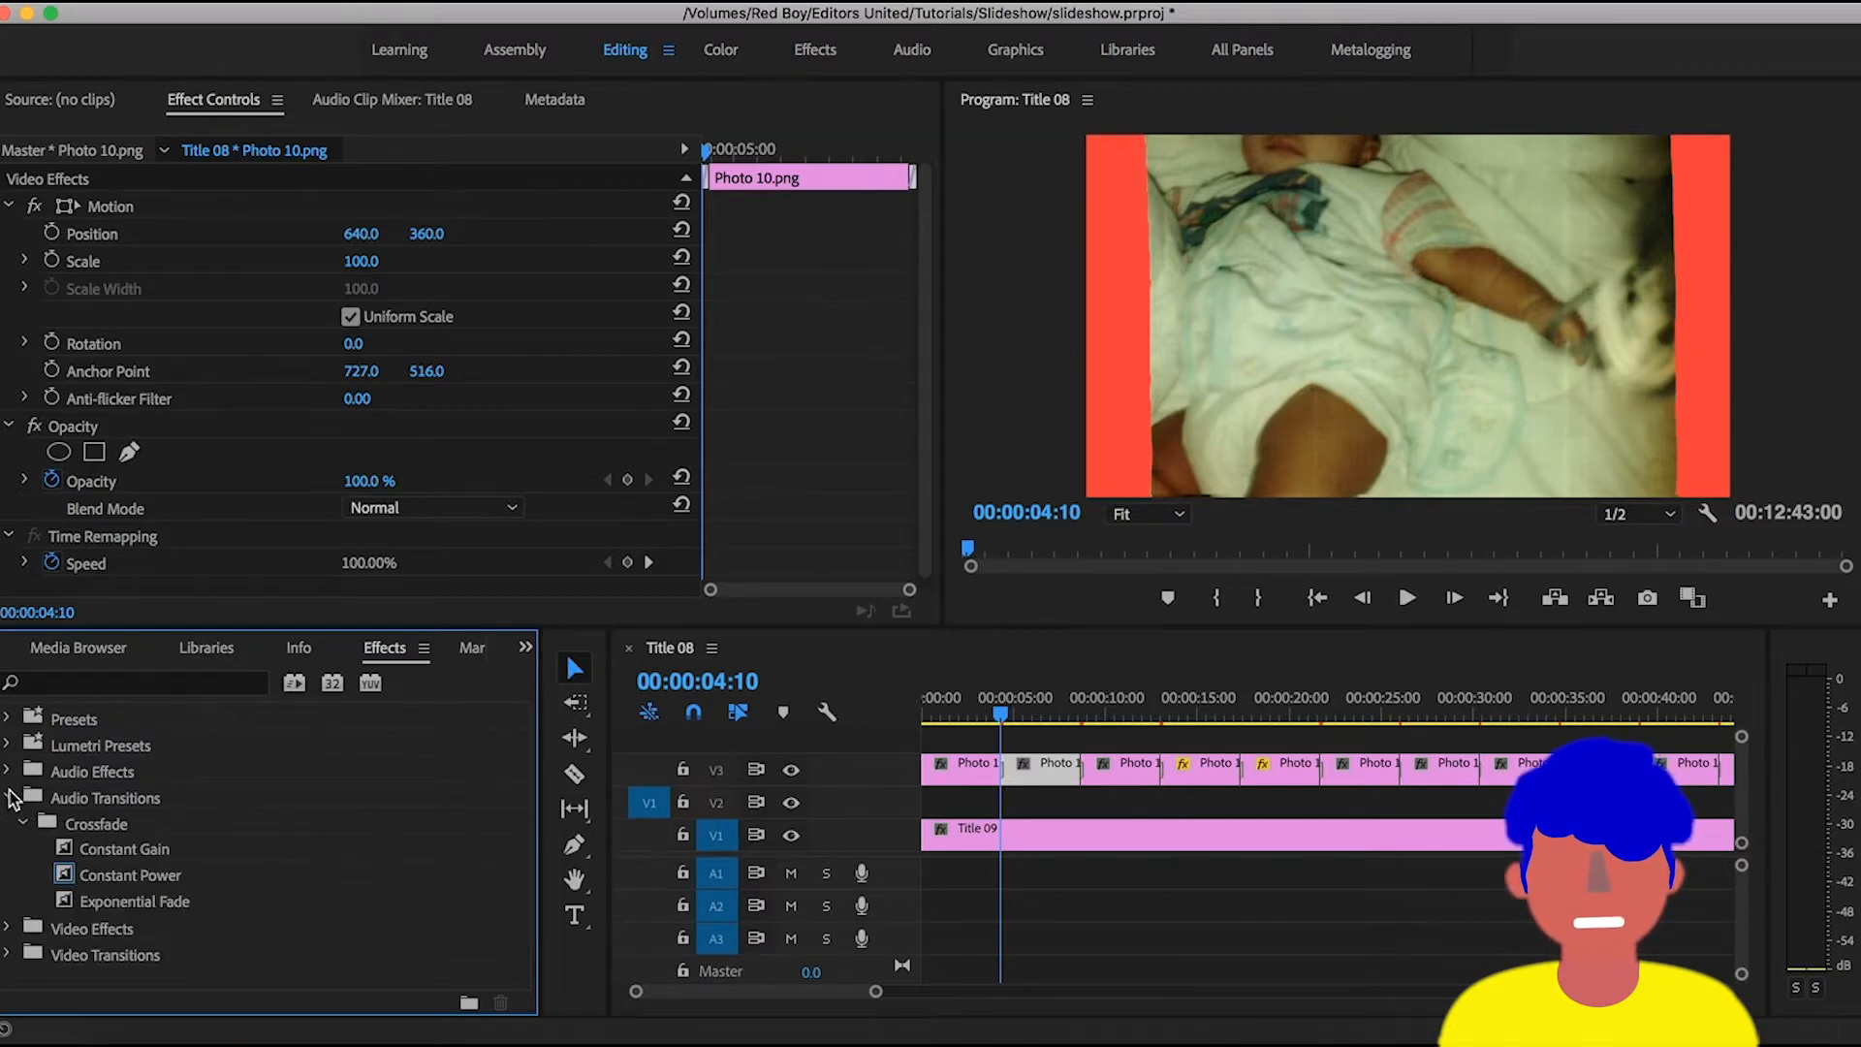
left_click(122, 858)
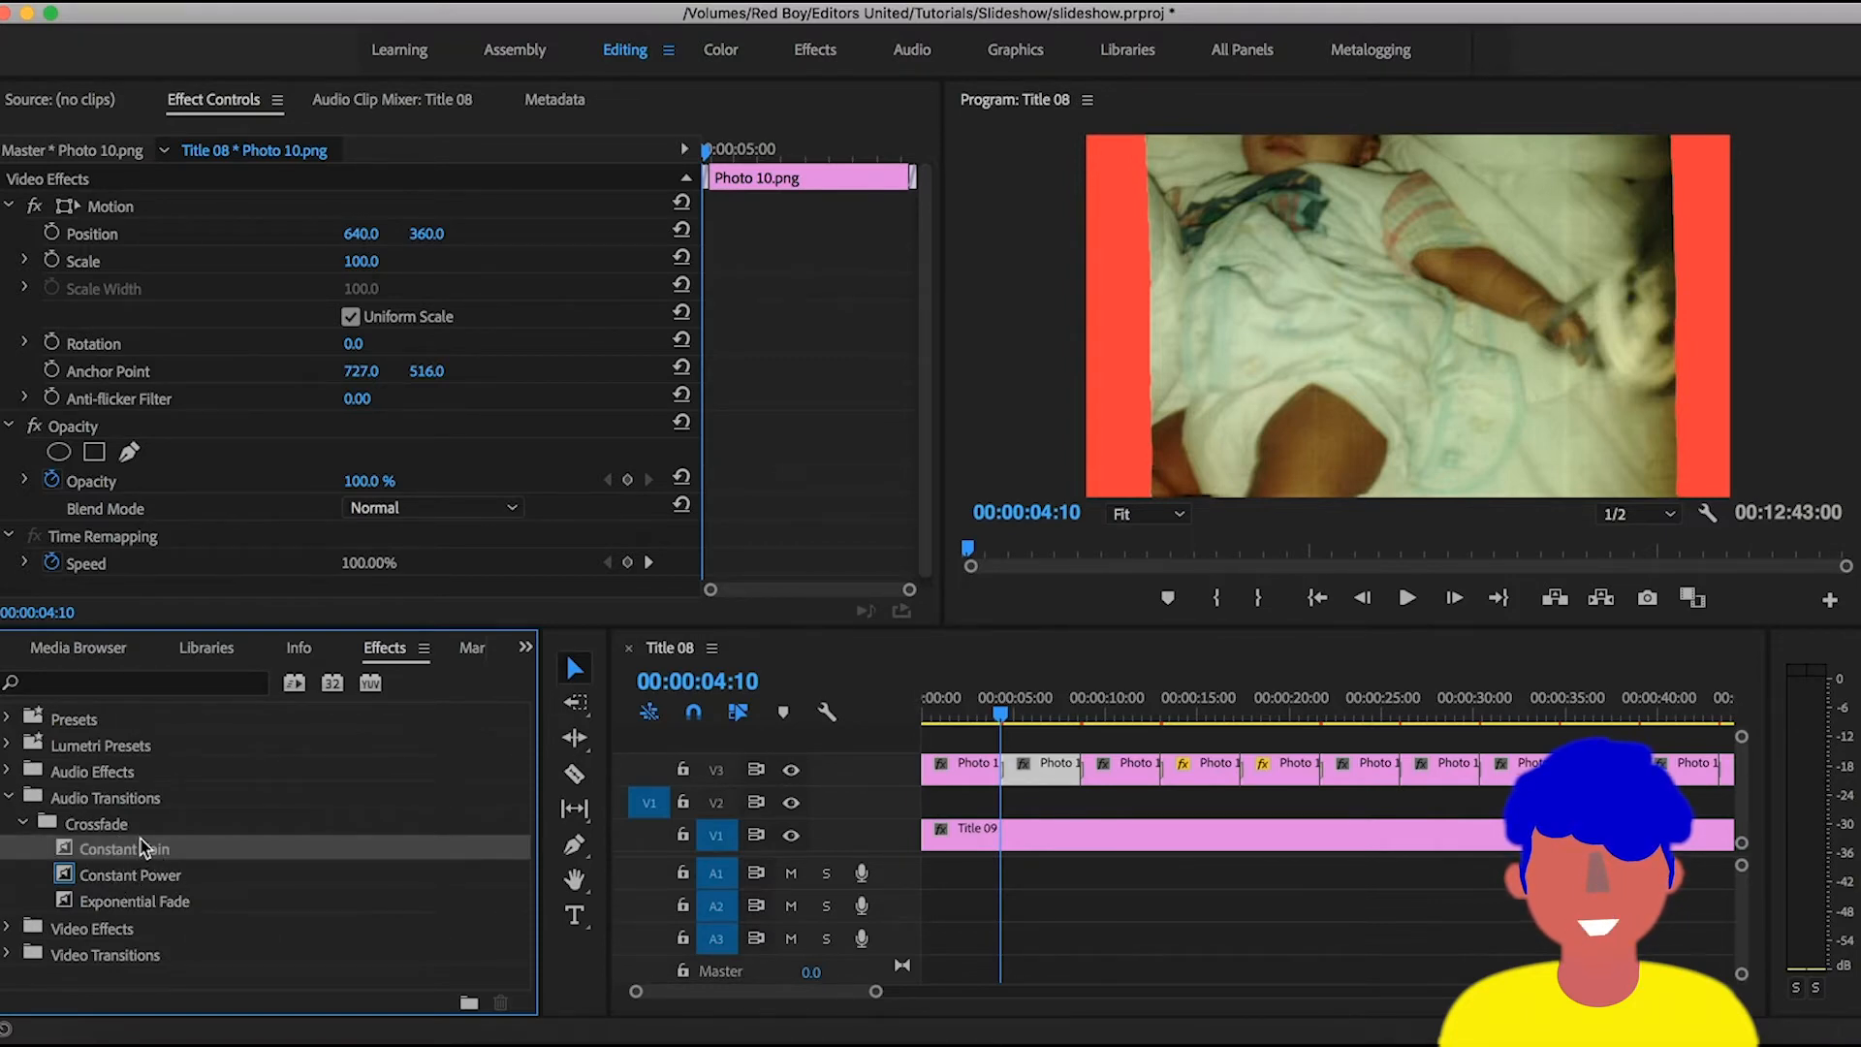
right_click(136, 857)
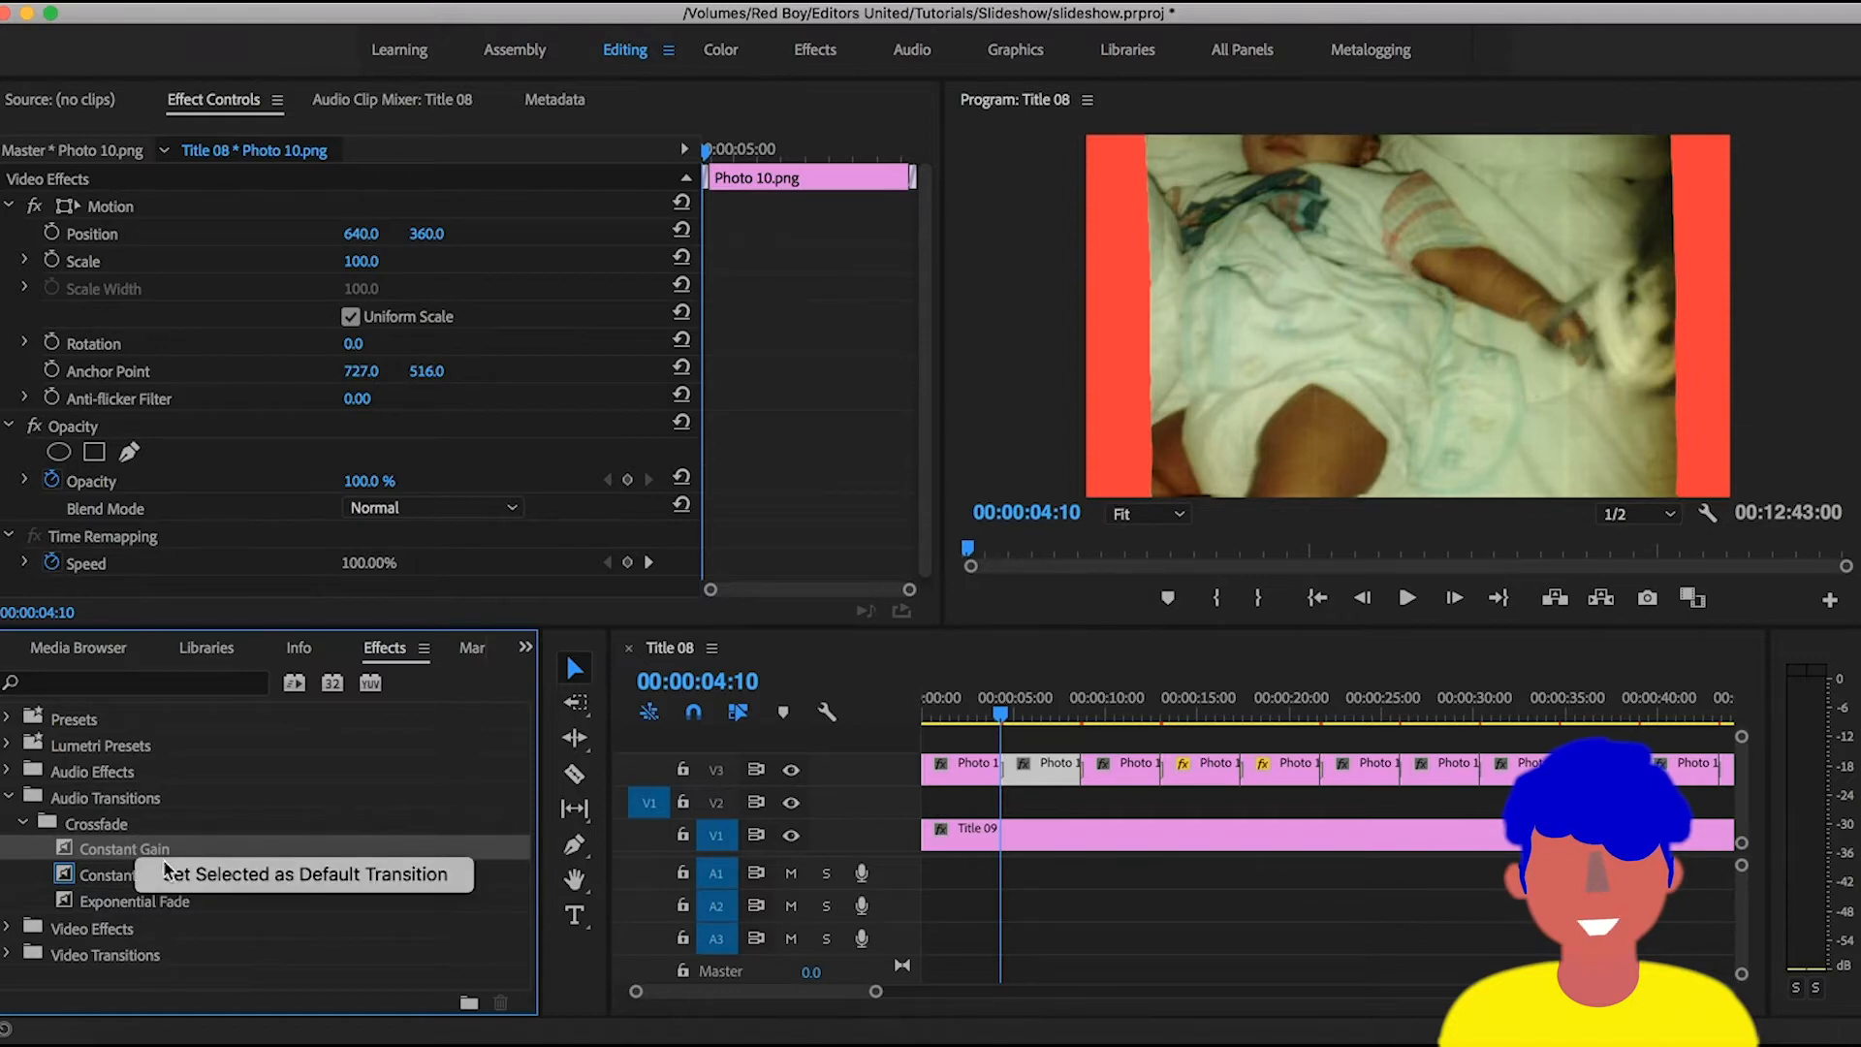
left_click(242, 880)
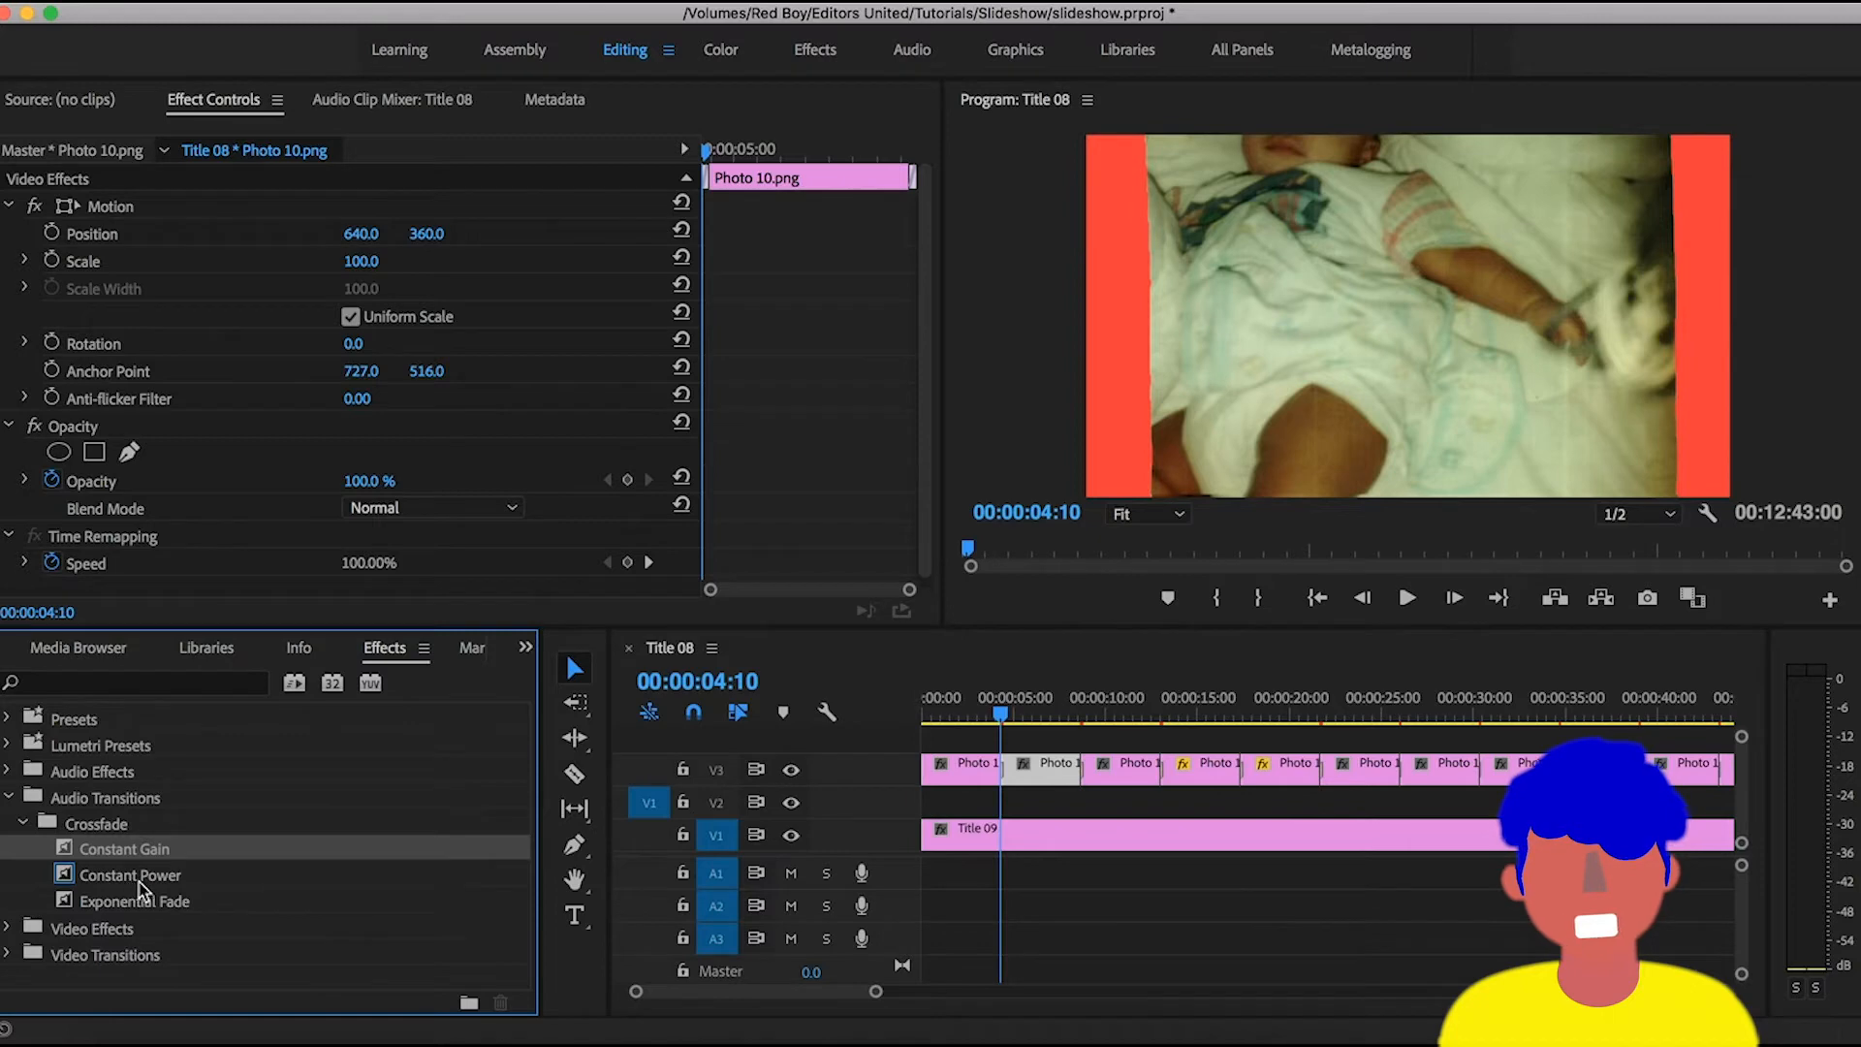
right_click(124, 851)
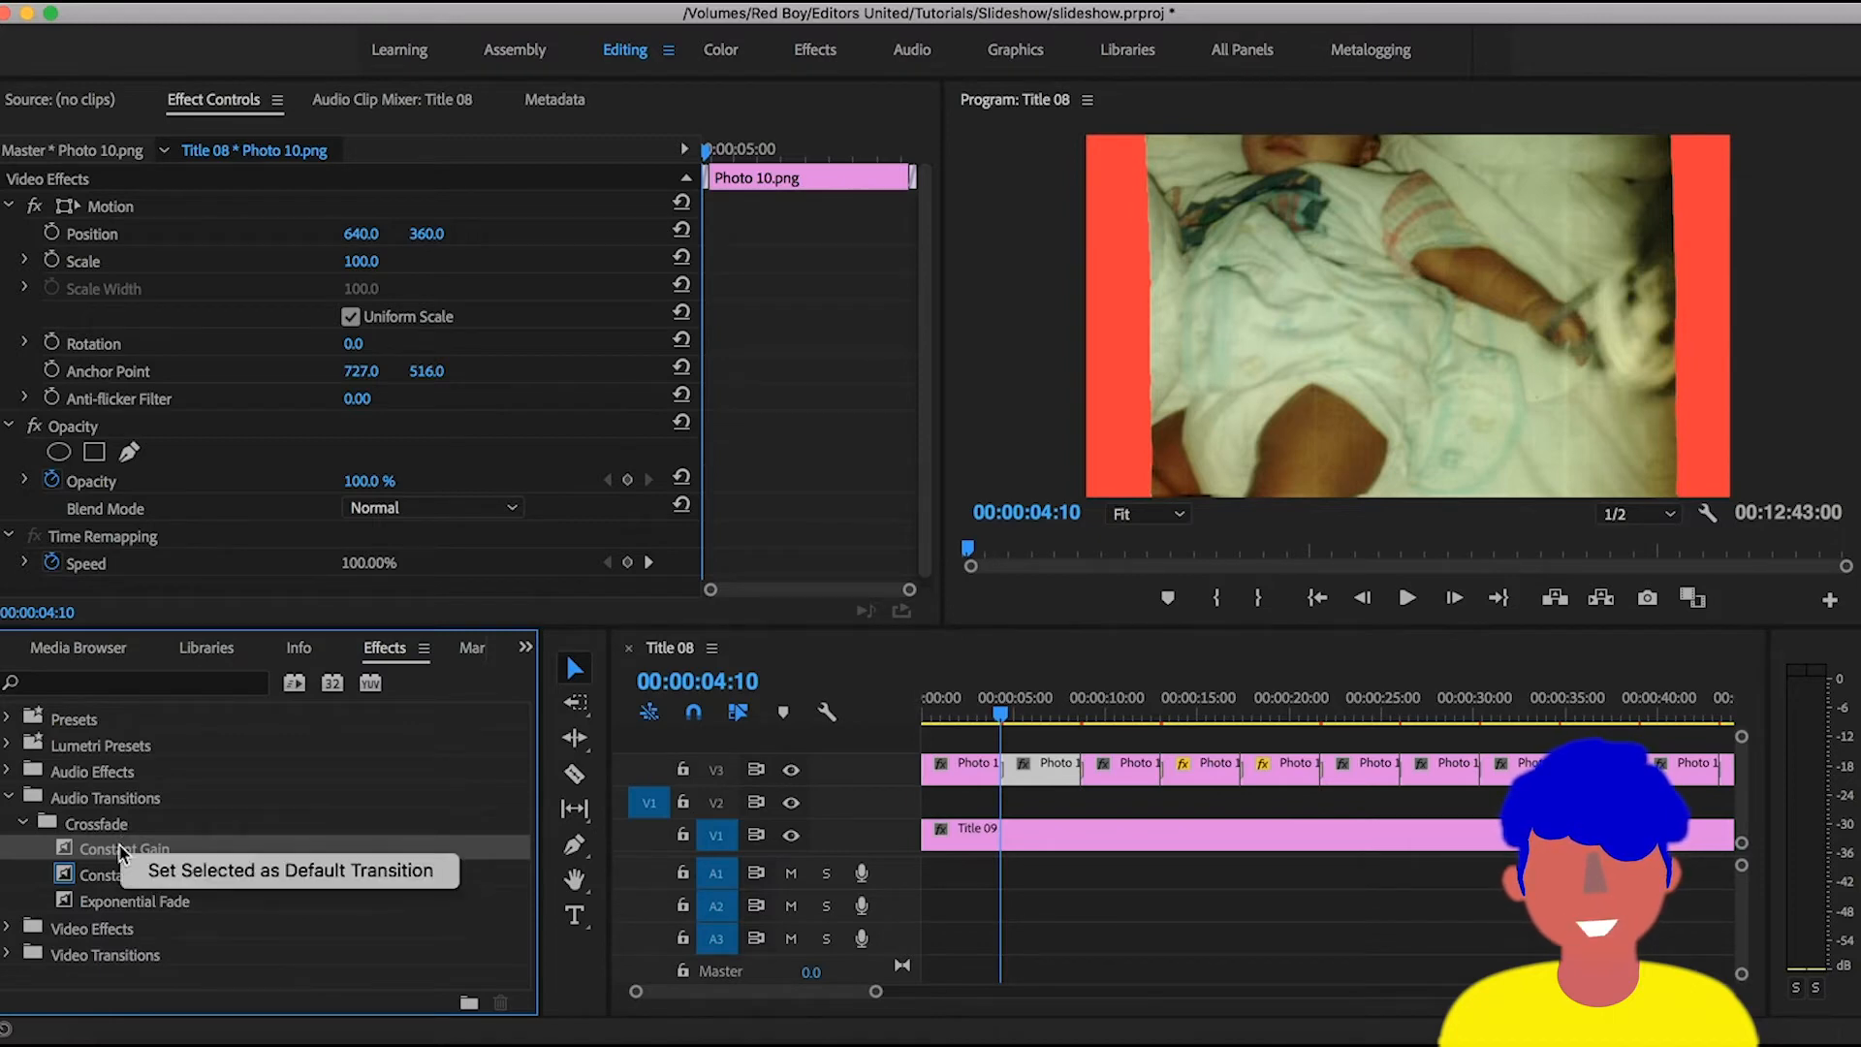
left_click(357, 793)
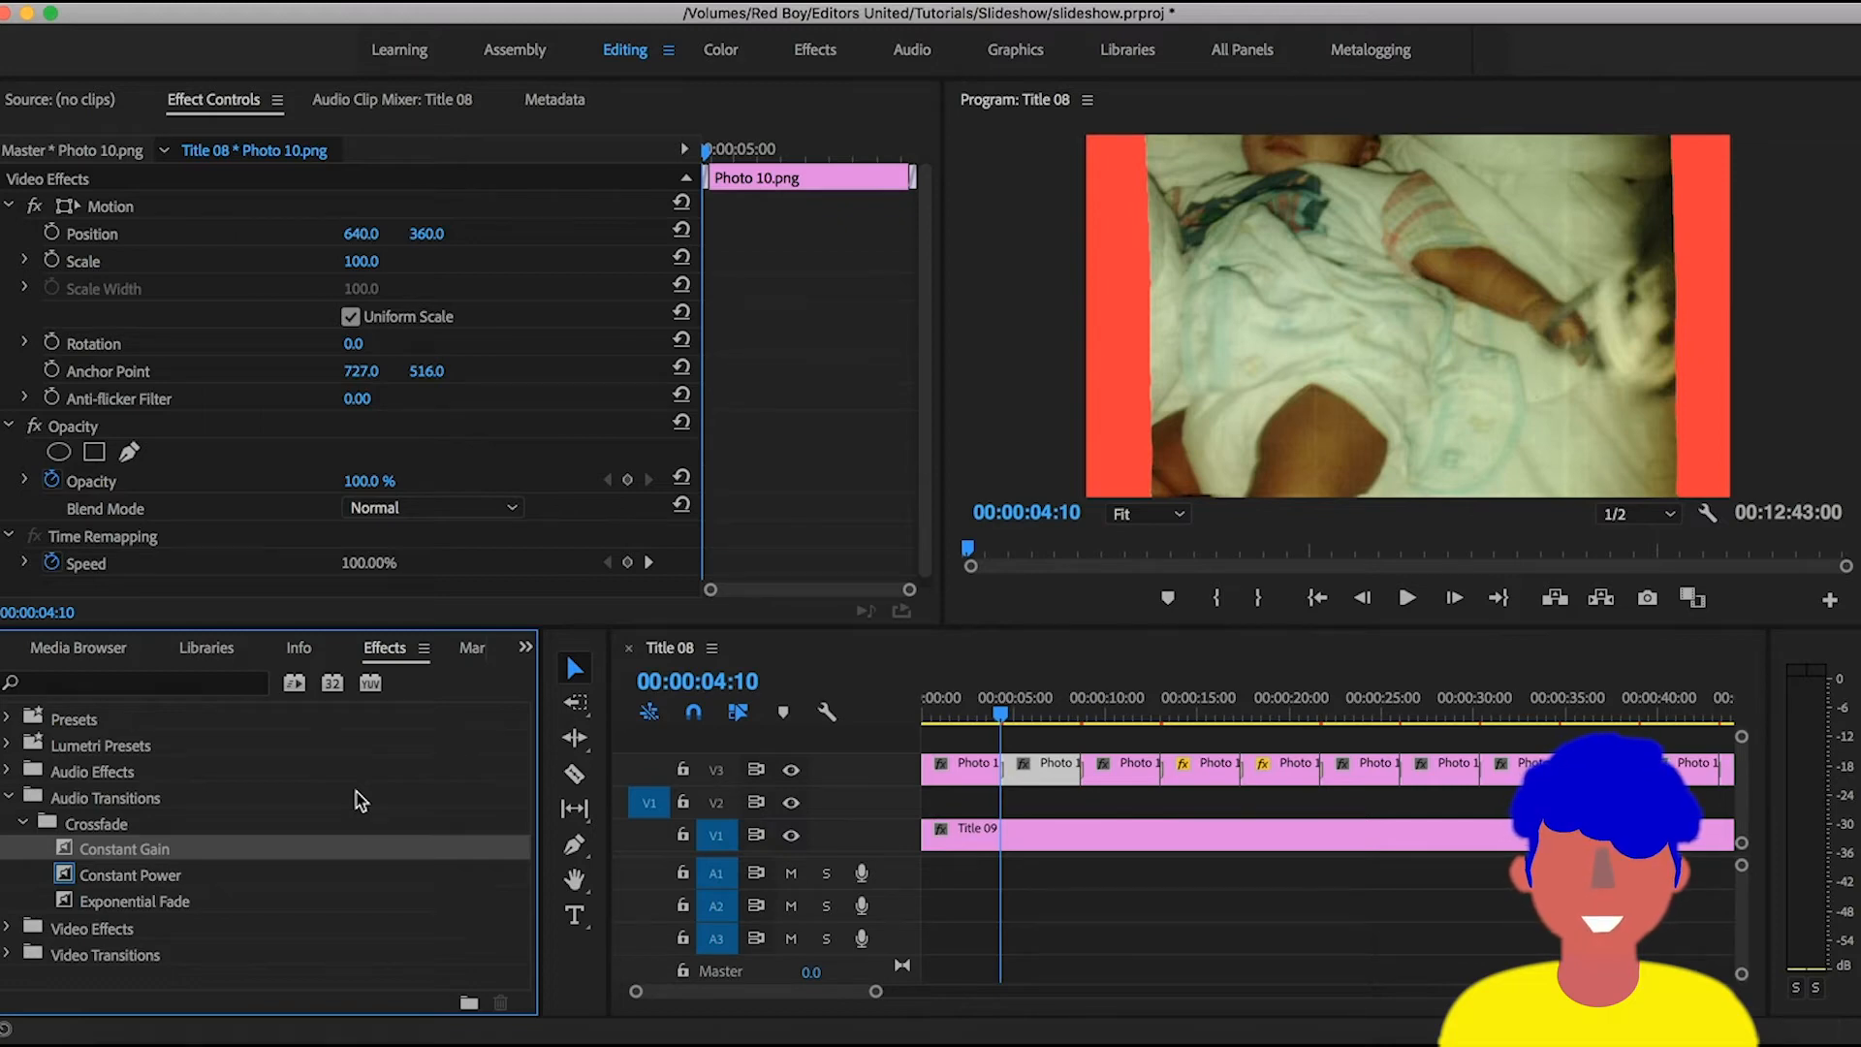
- Place the playhead at 00:00:00:29 and select Photo 1.png on track V3
key("minus")
key("equal")
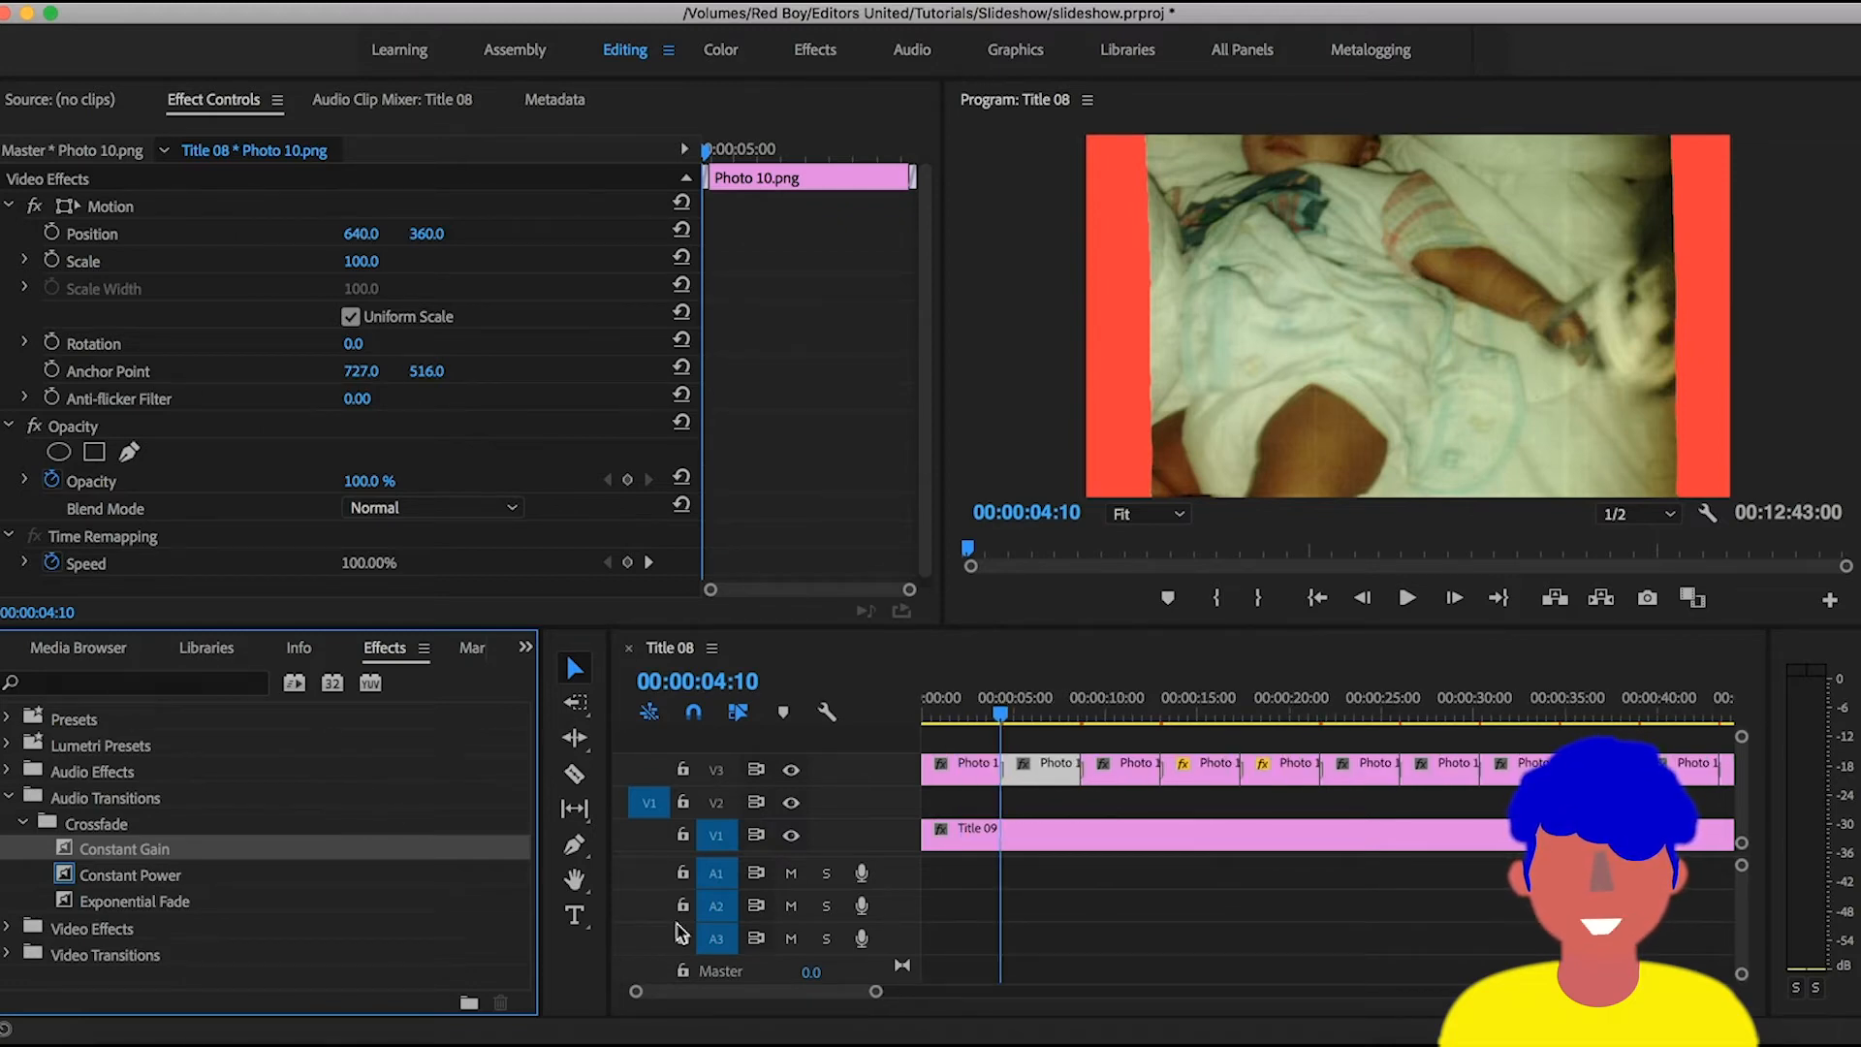
key("equal")
key("equal")
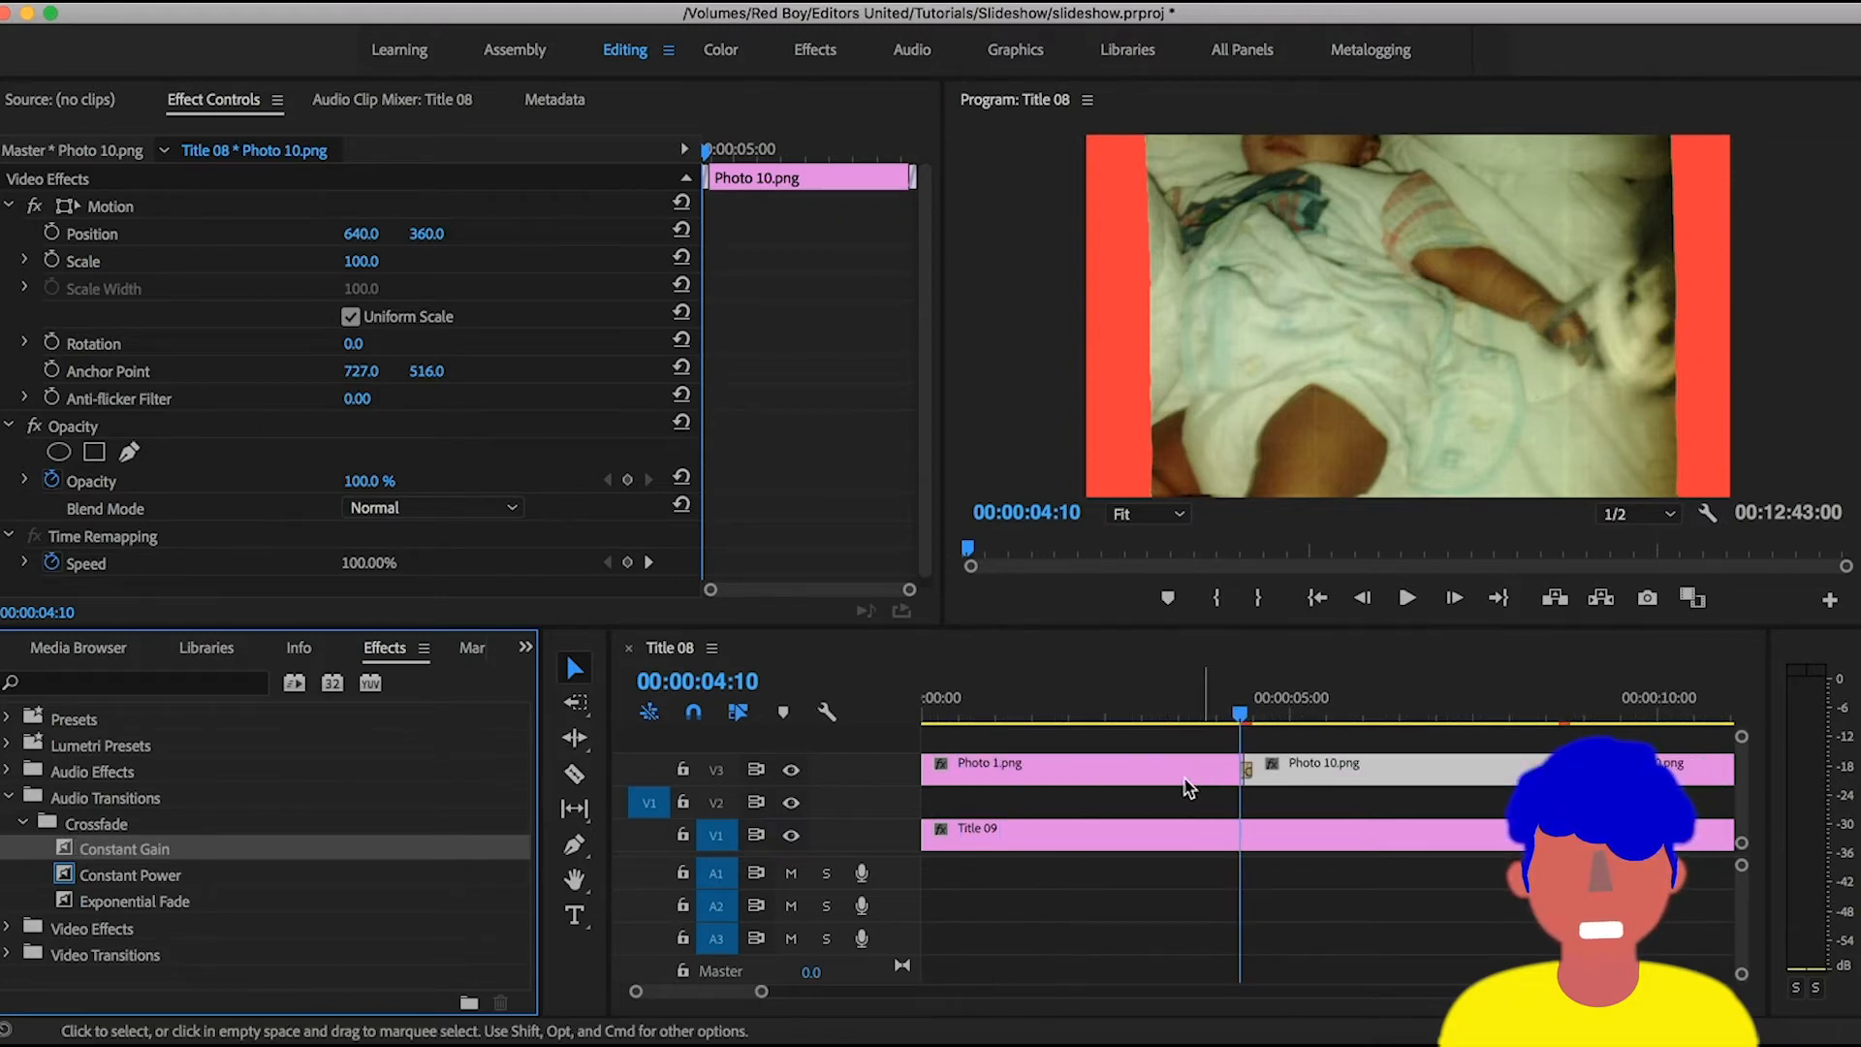
left_click_drag(1205, 707, 992, 707)
key("minus")
left_click(1008, 766)
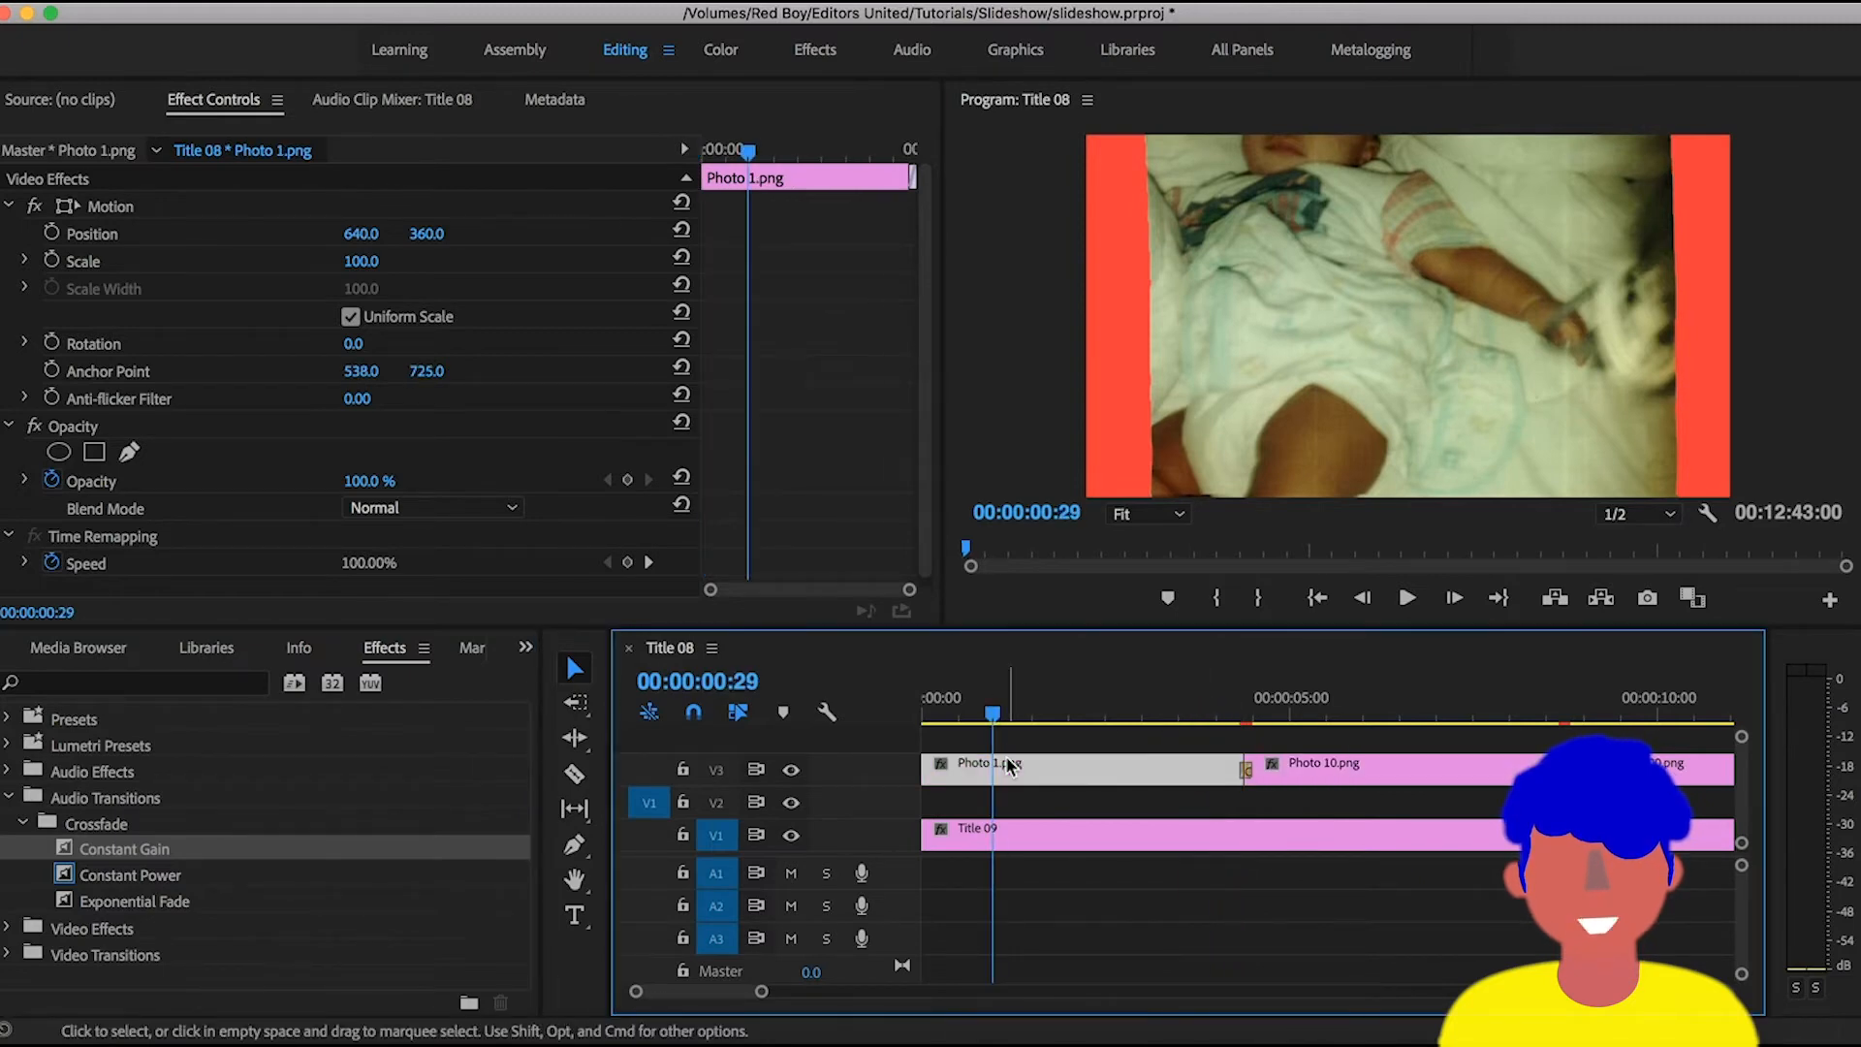
- Place the playhead at 00:00:04:12 to examine the Cross Zoom between Photo 1.png and Photo 10.png
key("minus")
key("minus")
key("minus")
key("minus")
key("minus")
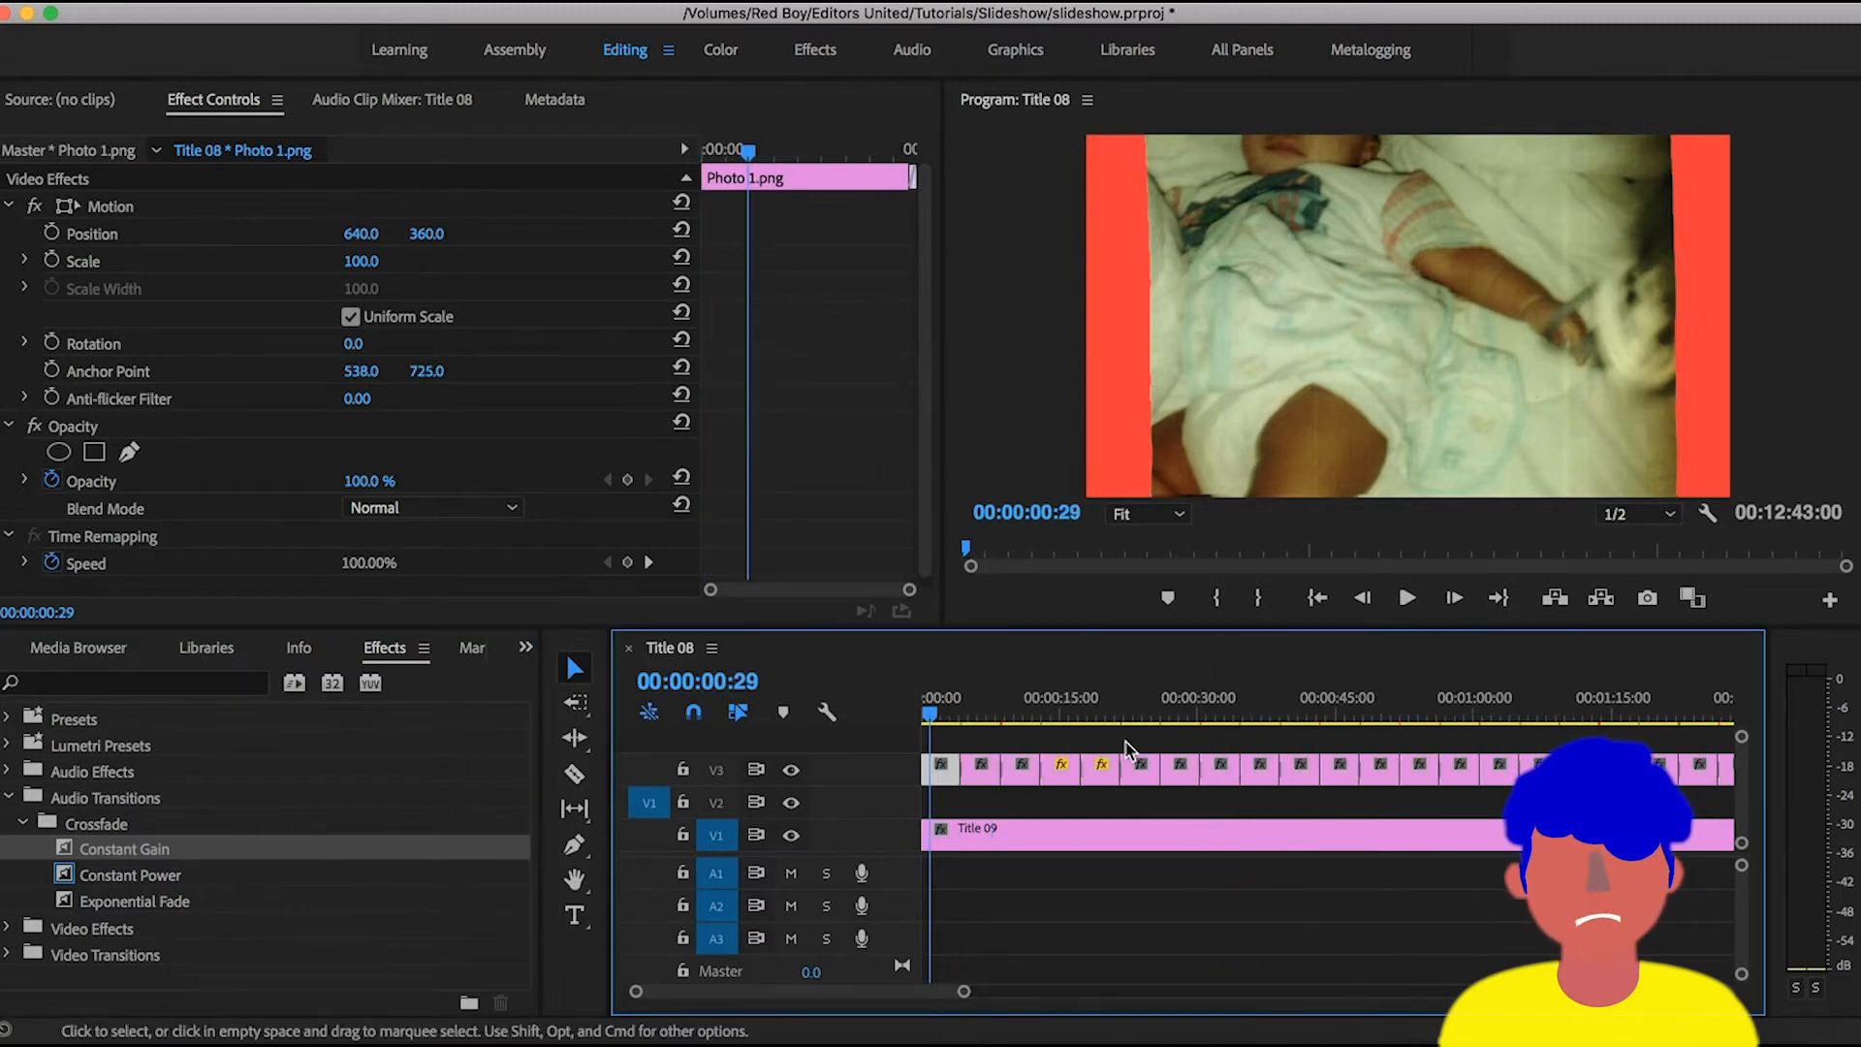
key("equal")
key("equal")
key("equal")
key("equal")
key("equal")
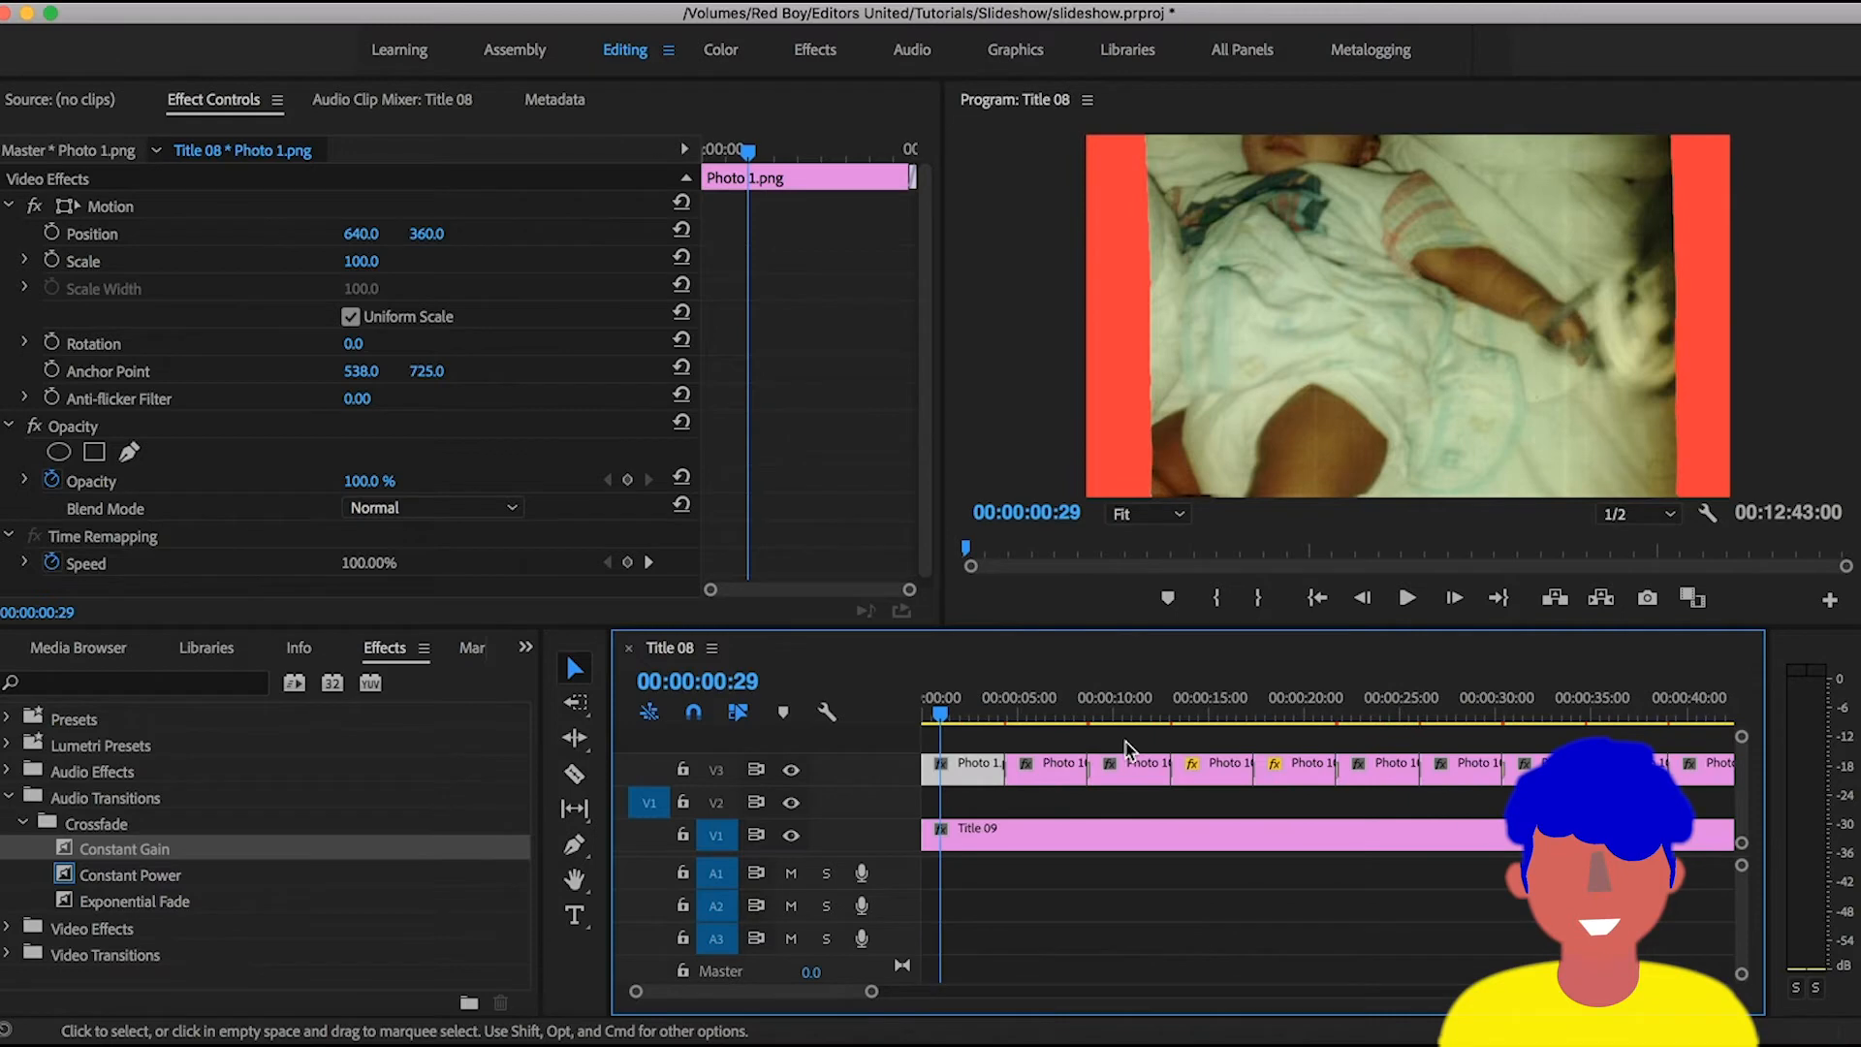
key("equal")
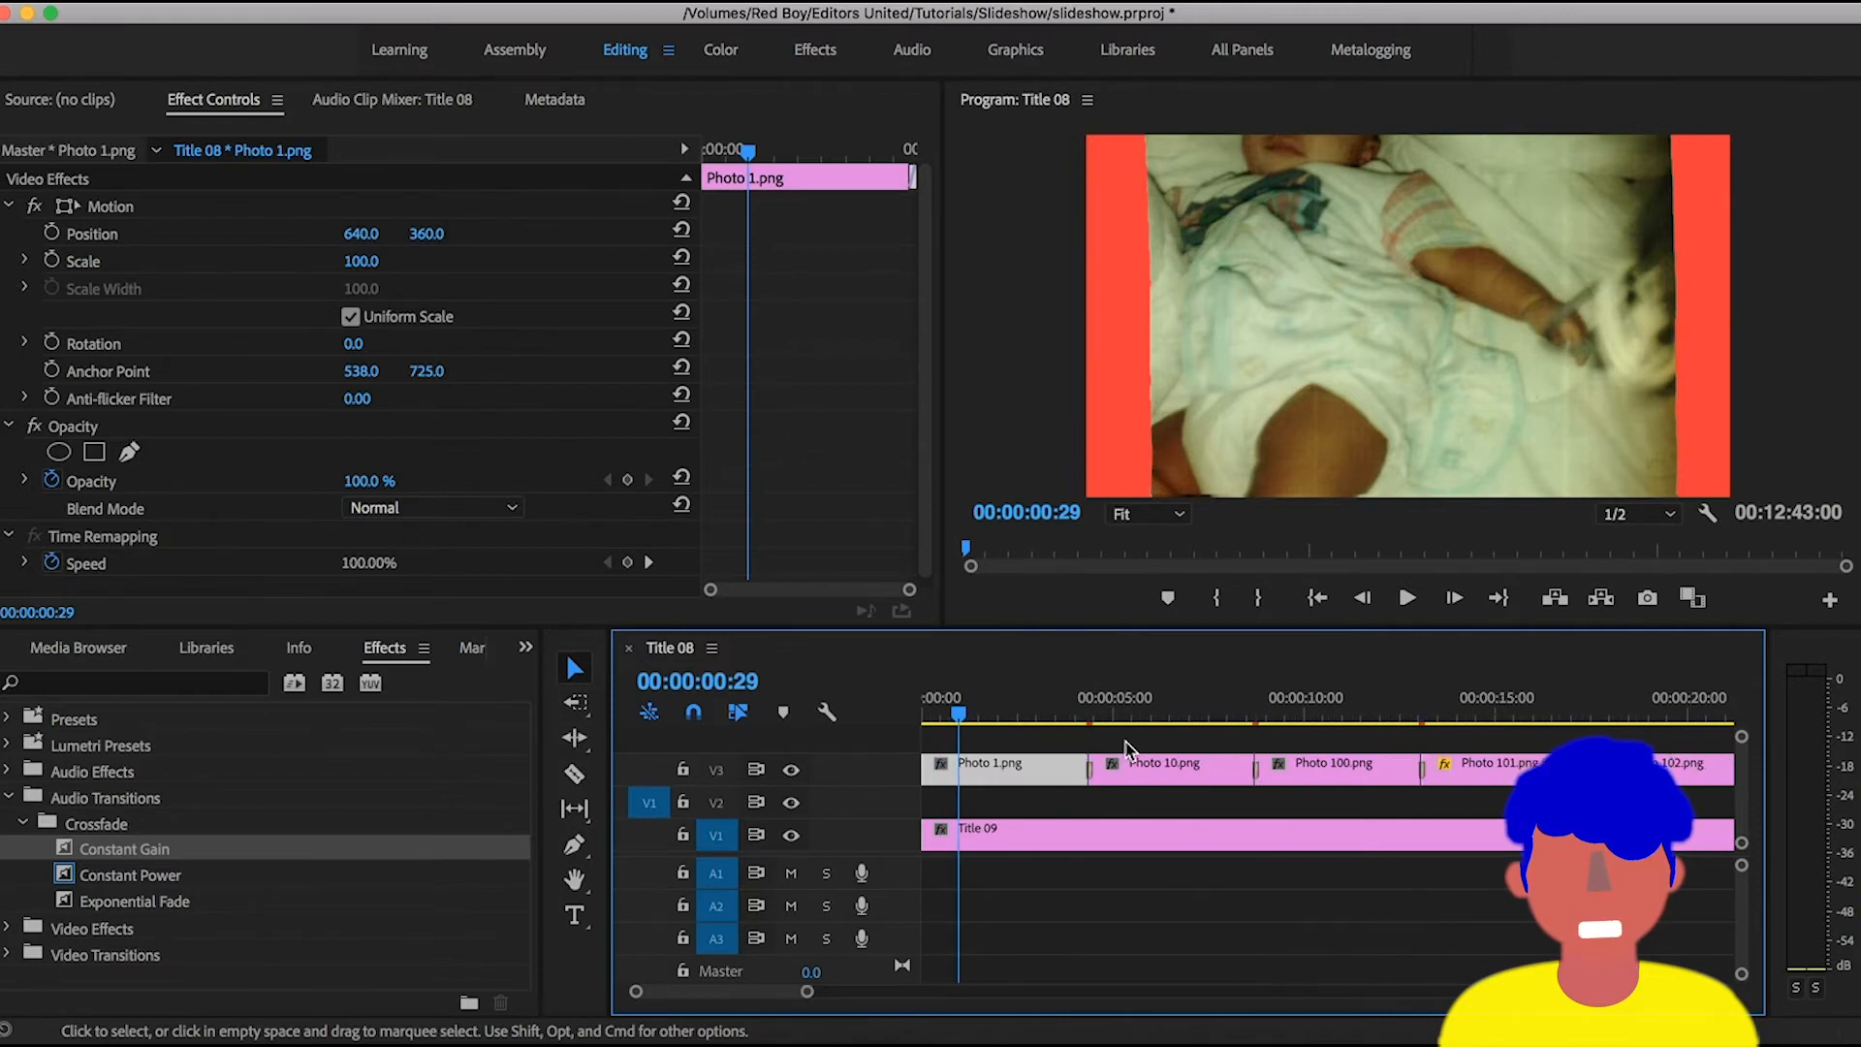
key("equal")
left_click_drag(1126, 717, 1265, 720)
key("equal")
key("equal")
key("equal")
key("equal")
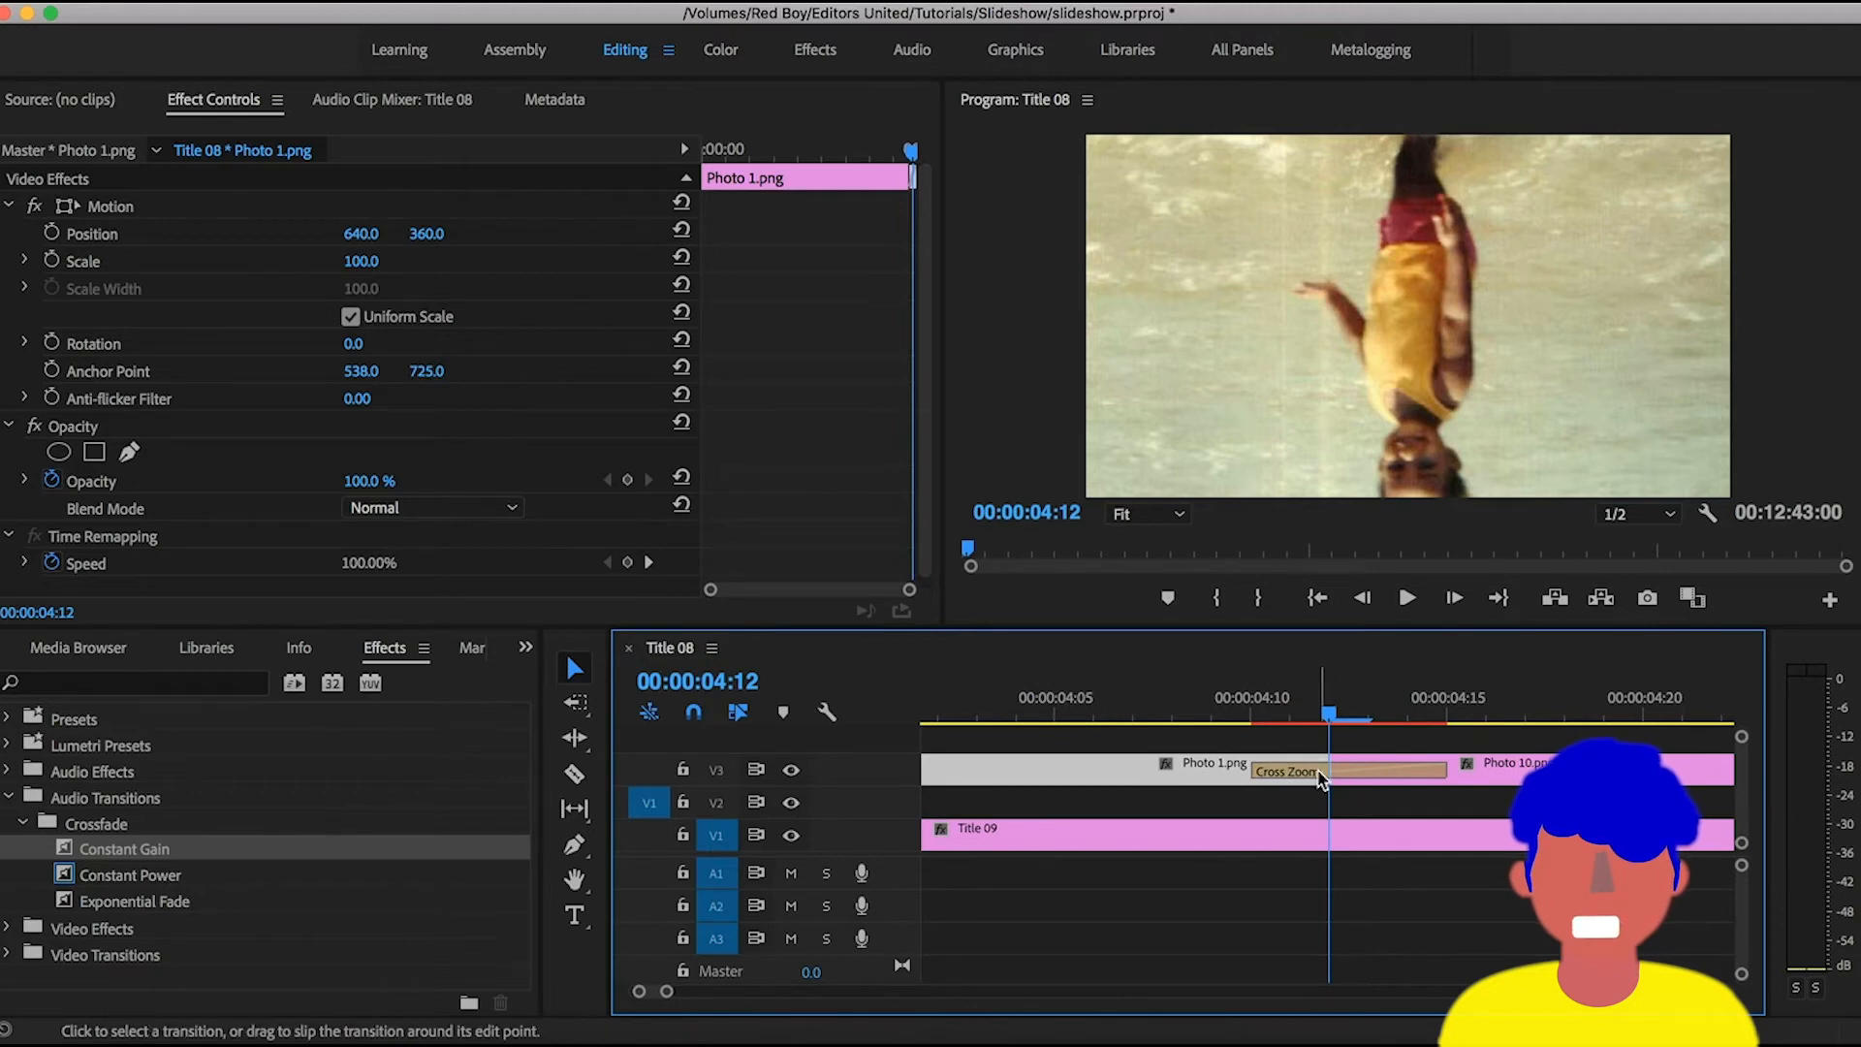
key("minus")
key("minus")
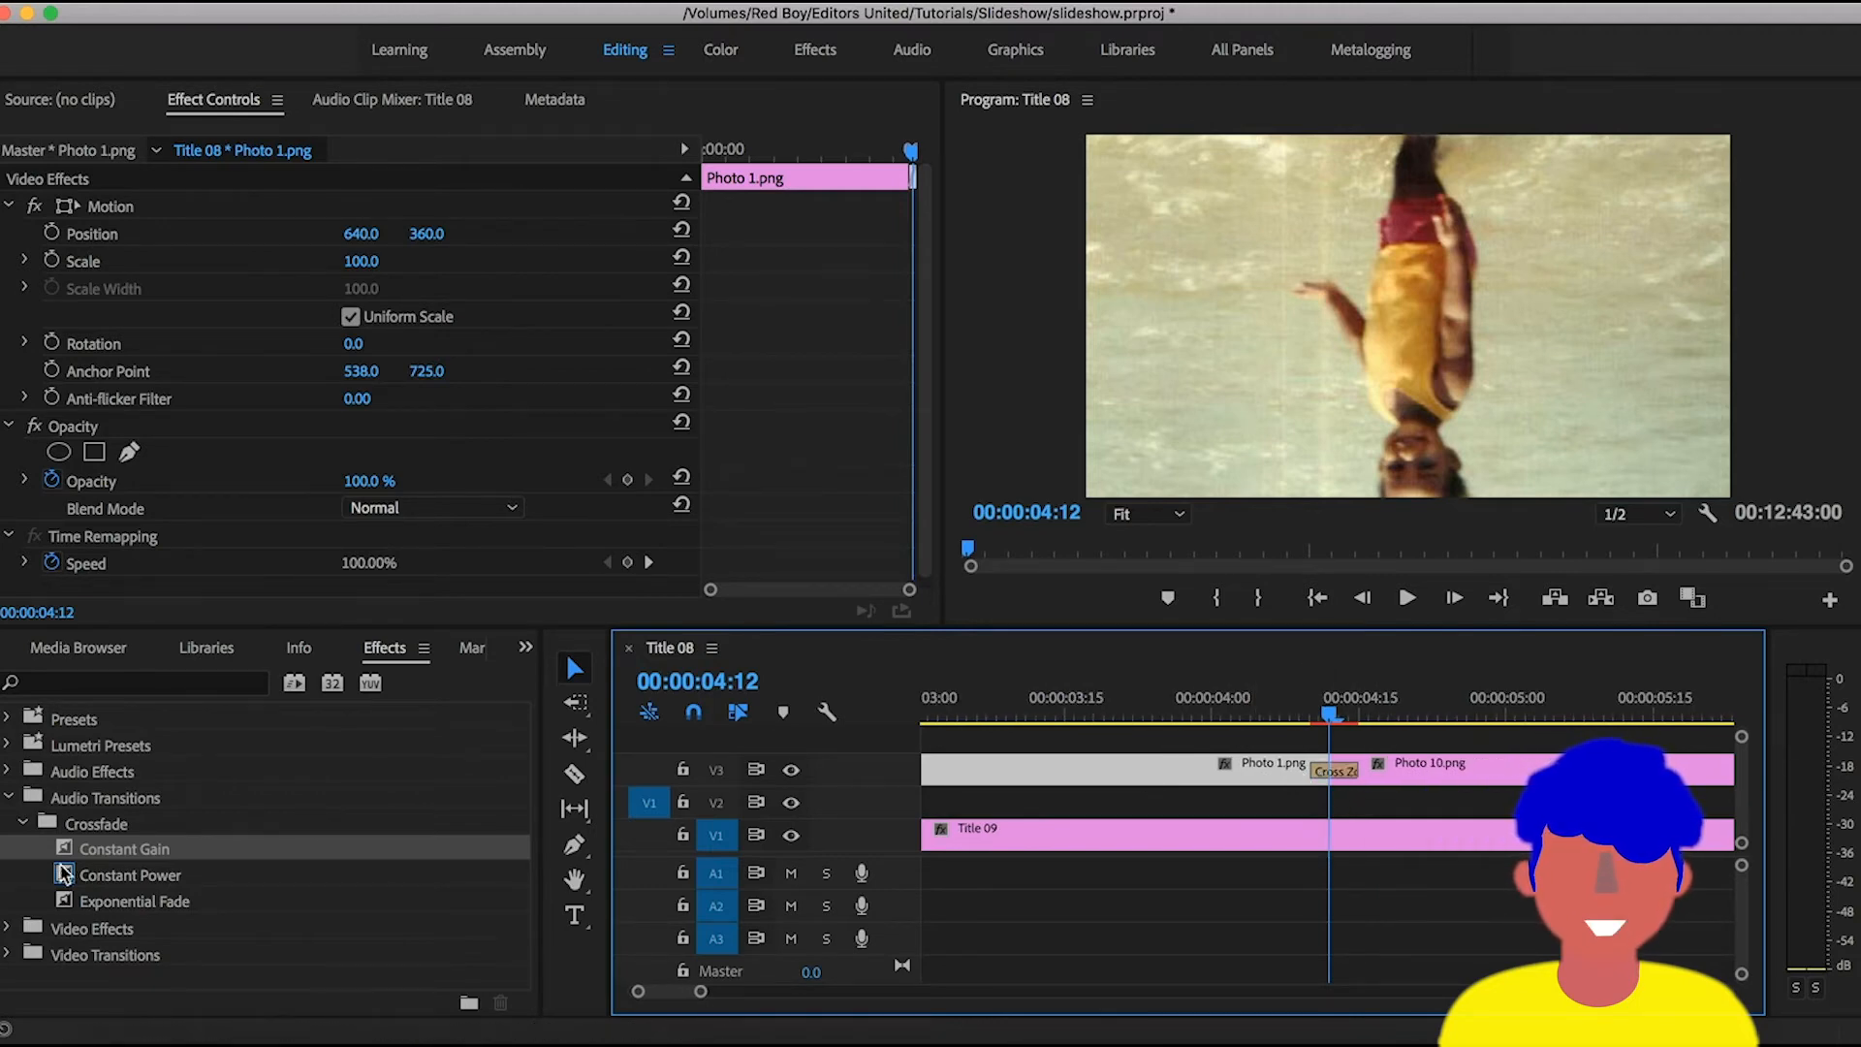
- Collapse the Crossfade folder in the effects library and move the playhead back to 00:00:04:03
left_click(10, 825)
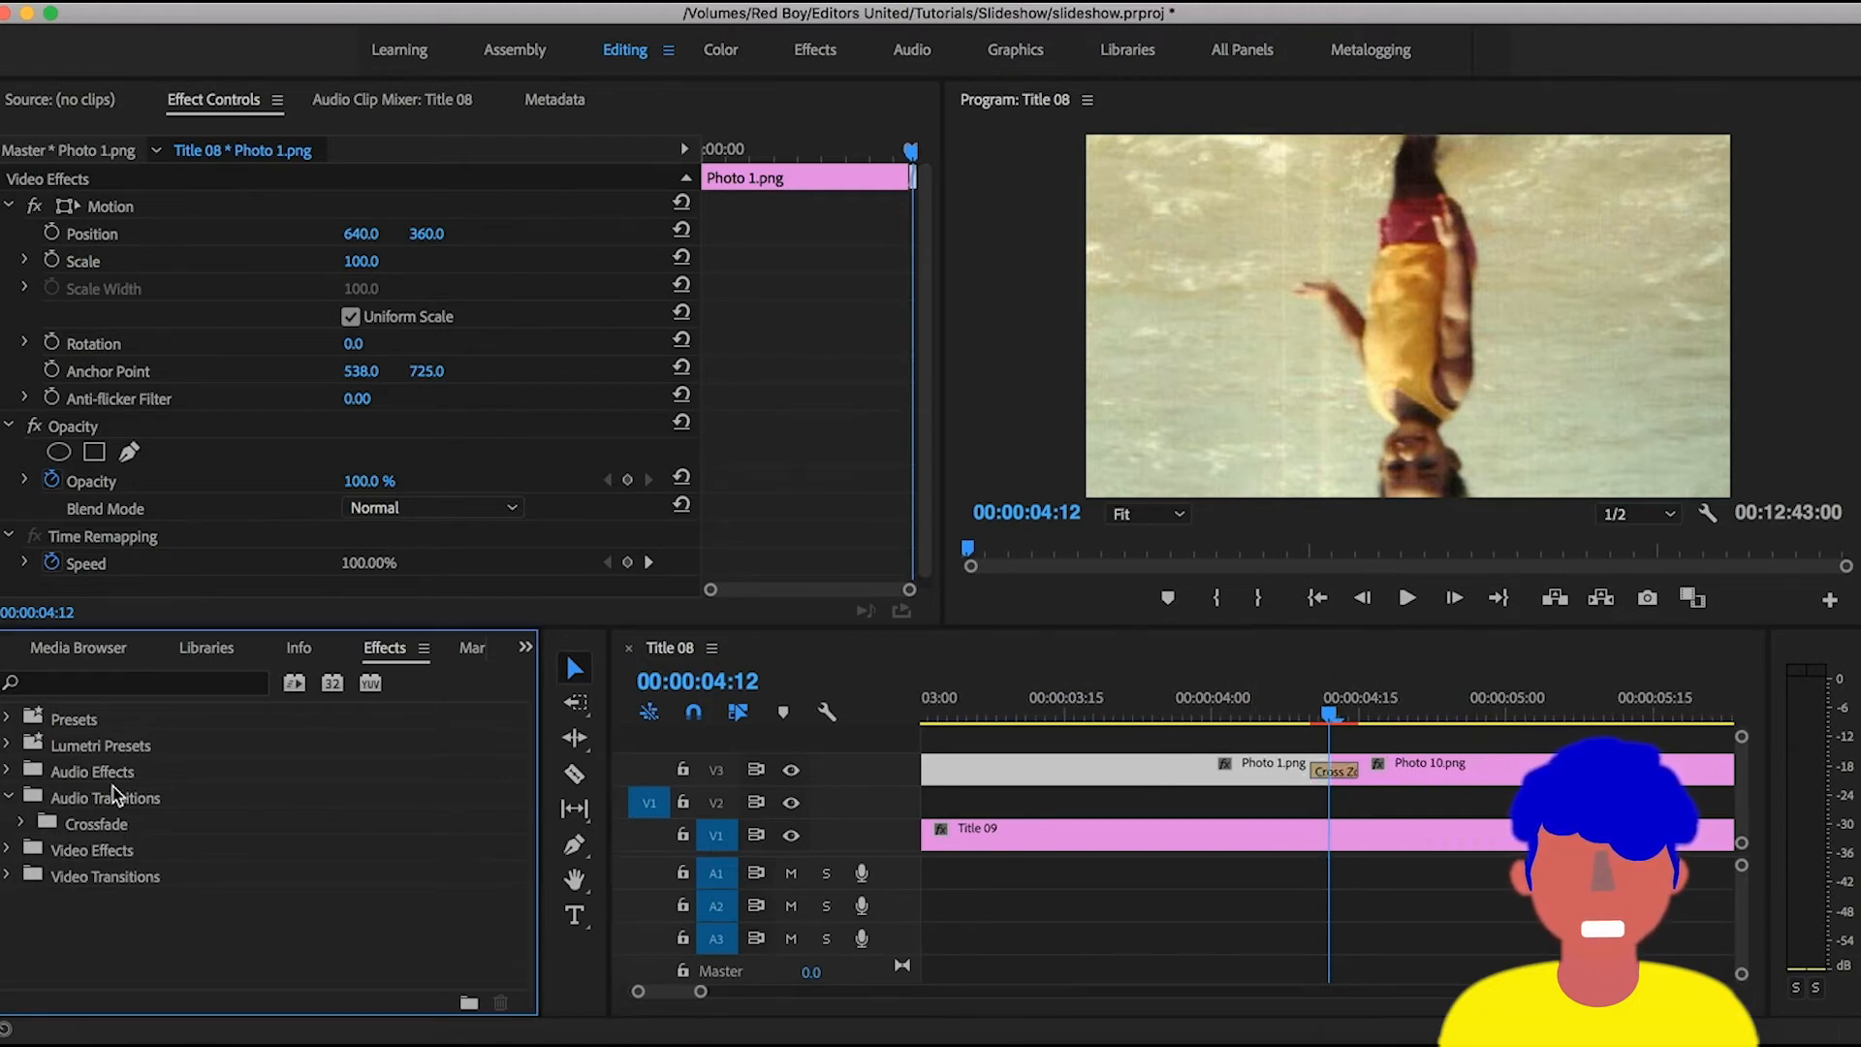
left_click(1324, 711)
left_click_drag(1324, 710, 1239, 717)
- Extend the end of the Title 09 background clip on track V1 further along beneath the photos
key("minus")
key("minus")
key("minus")
key("minus")
key("minus")
key("minus")
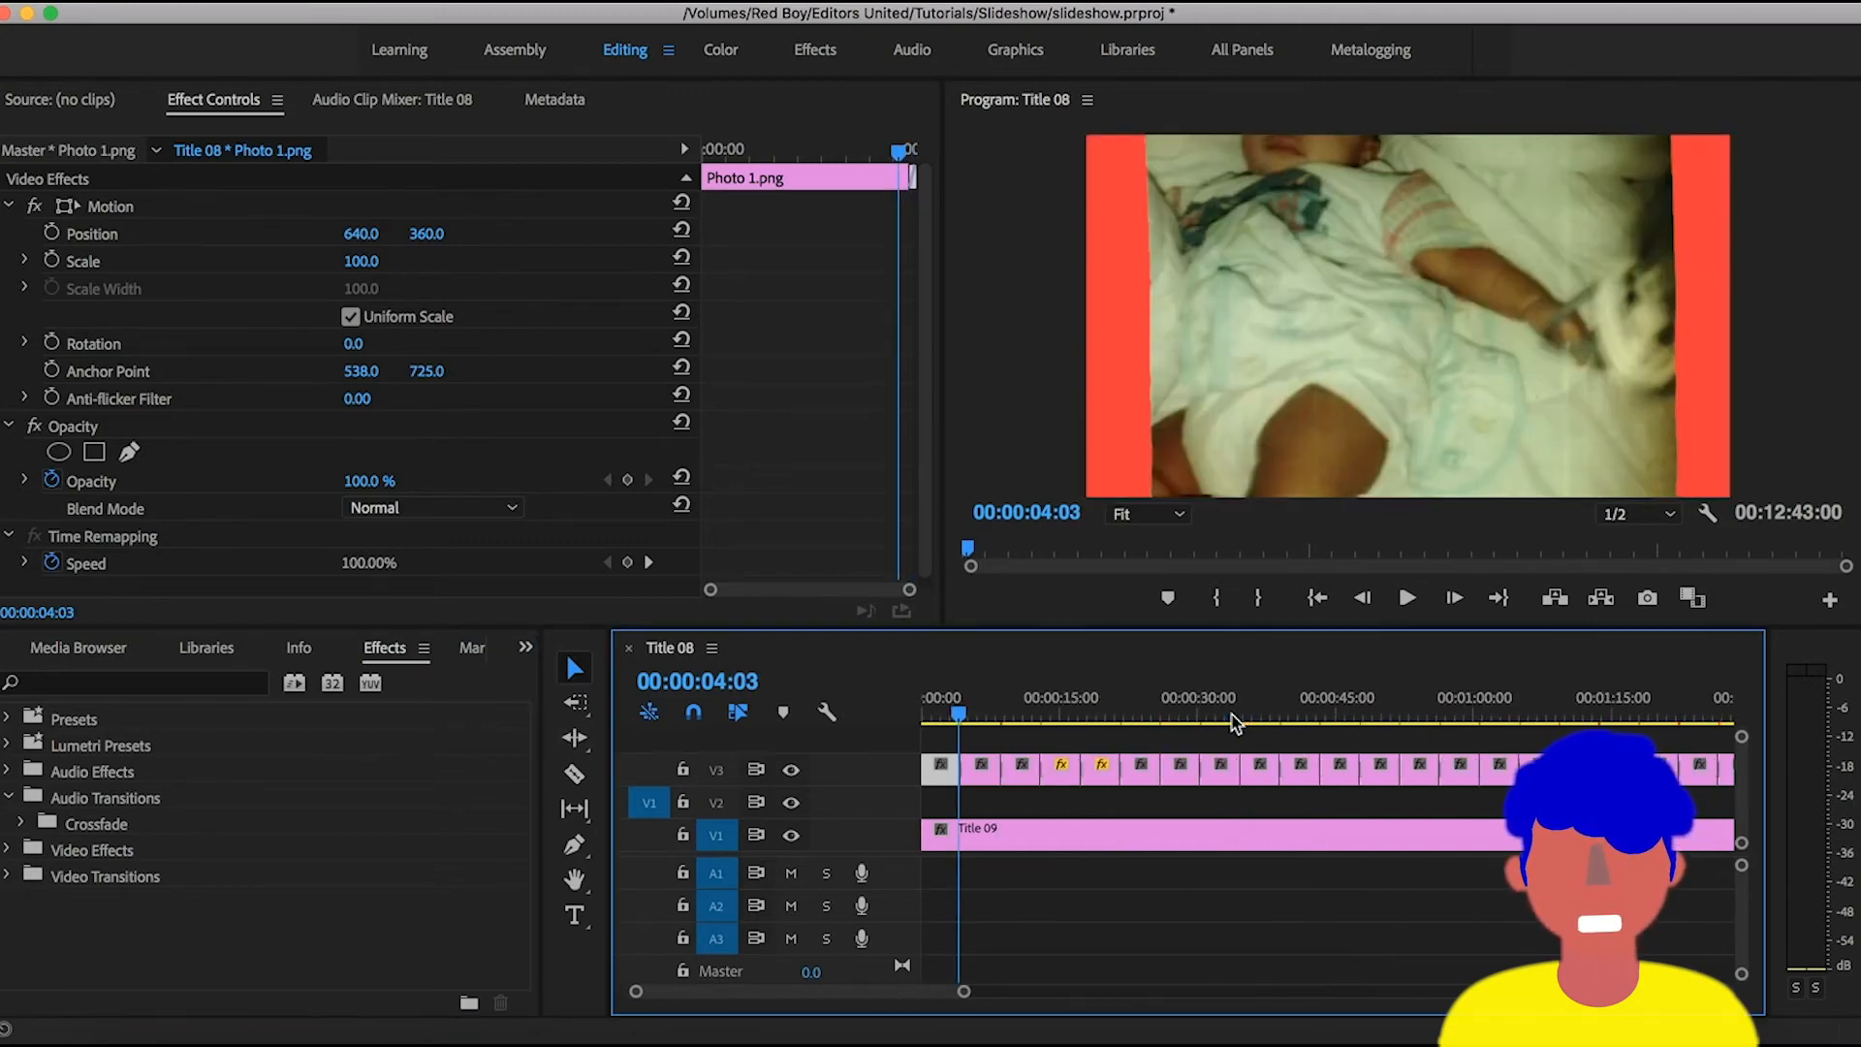
key("minus")
left_click_drag(1152, 834, 1695, 849)
- Play the slideshow from just before the one-minute mark to review the photos over the extended background
key("equal")
left_click_drag(1047, 702, 1188, 712)
key("space")
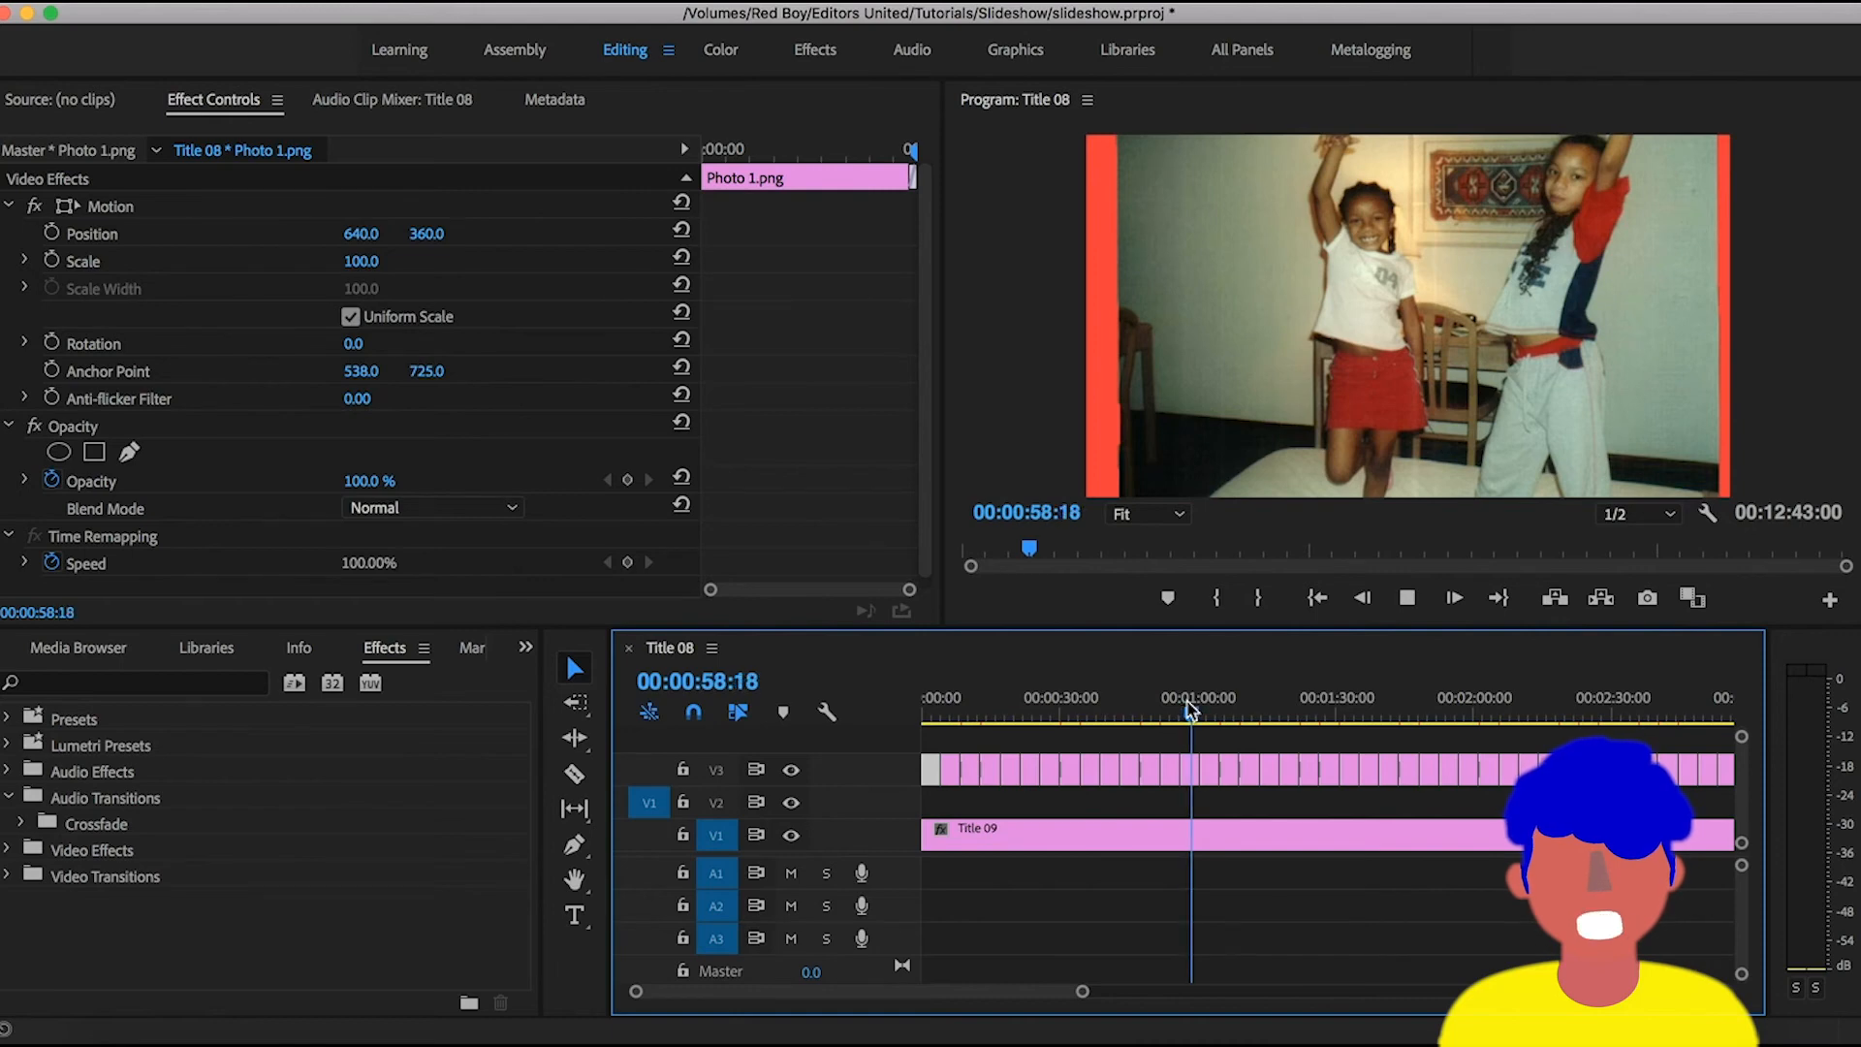
key("equal")
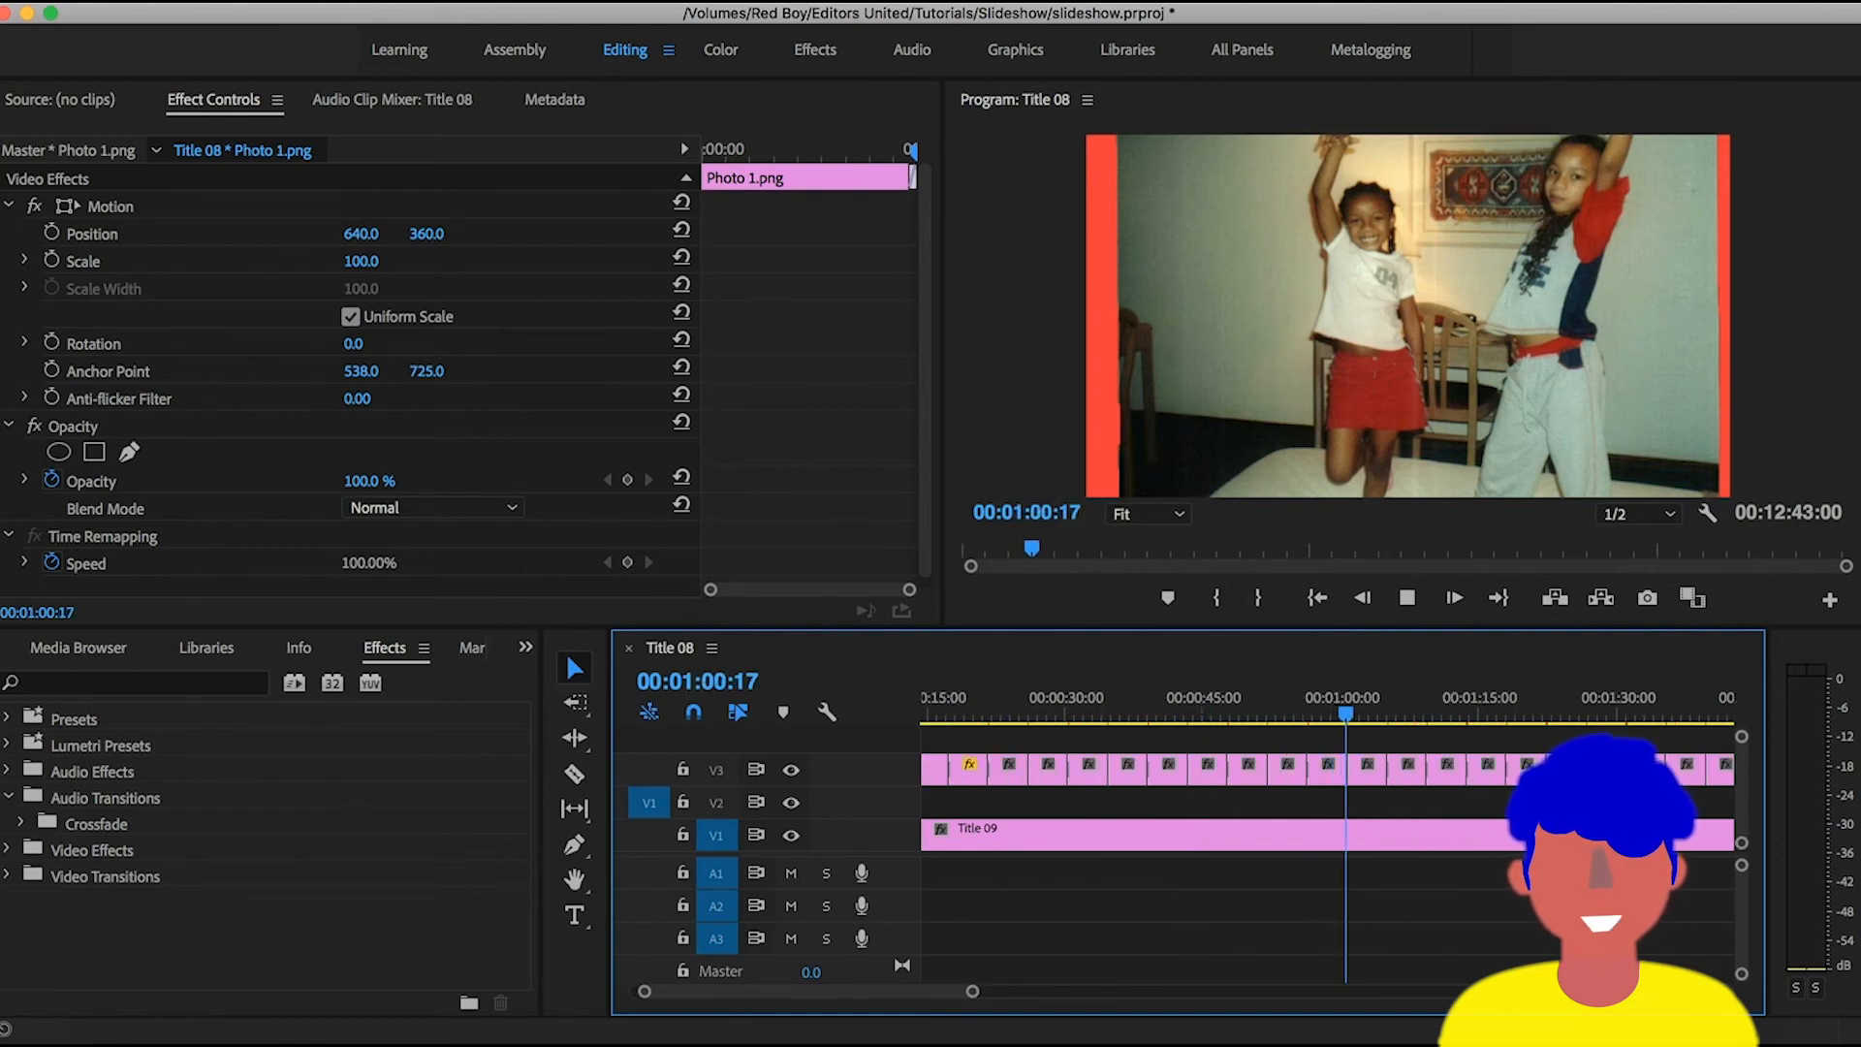